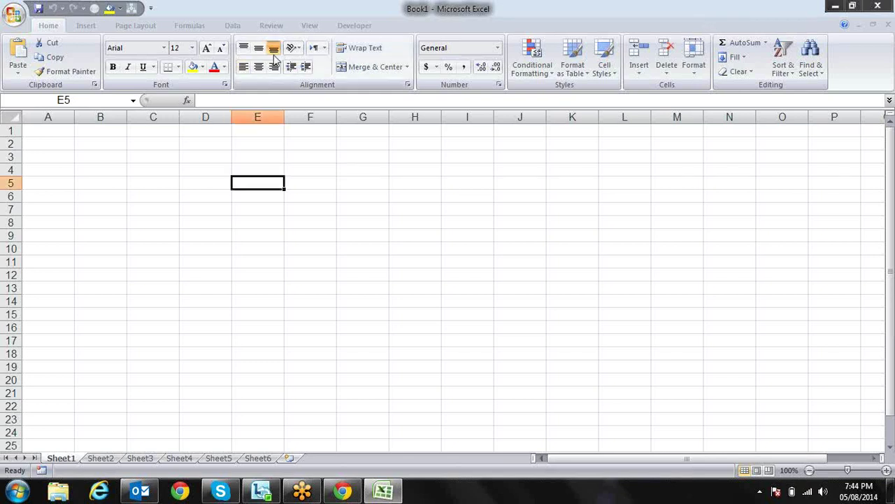
Show the Formulas ribbon and browse the Math & Trig function list
left_click(193, 28)
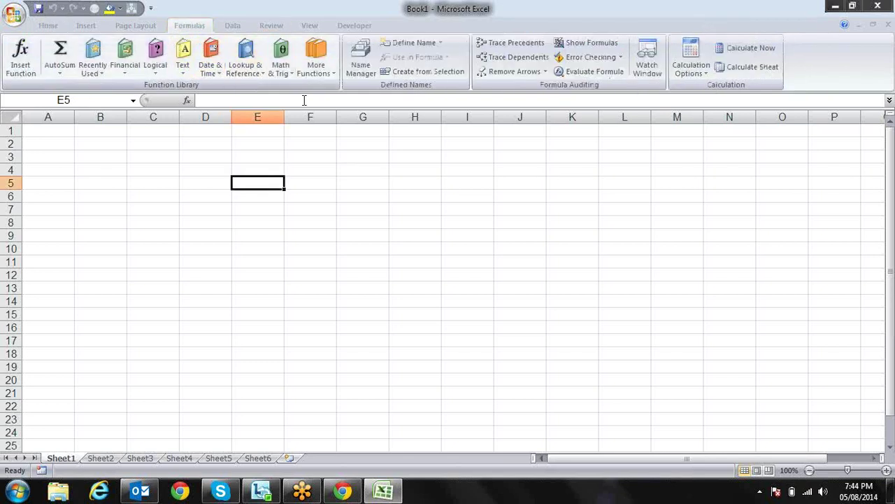
left_click(279, 79)
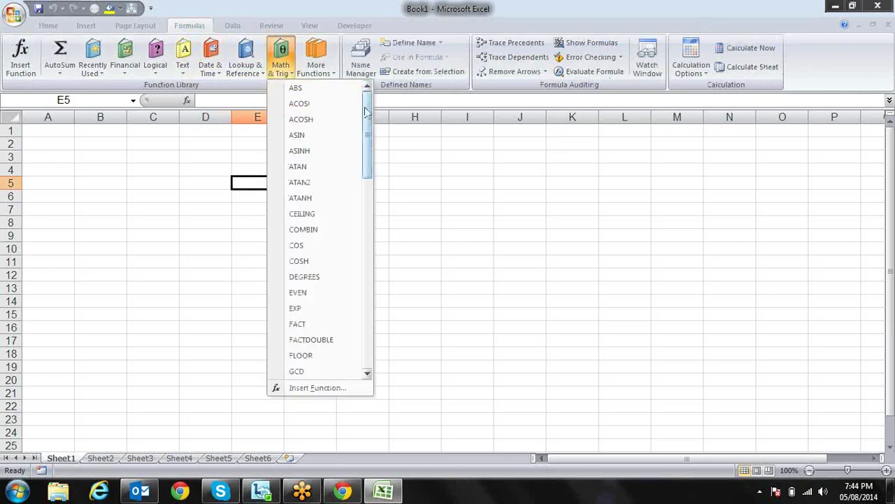
left_click(405, 146)
left_click(284, 75)
mouse_move(366, 145)
left_mouse_down()
mouse_move(373, 188)
mouse_move(435, 184)
left_mouse_up()
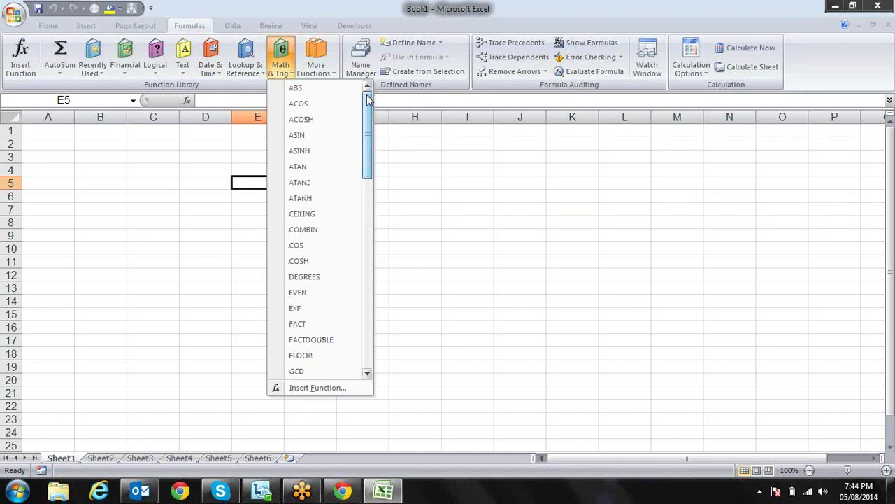
Browse the Lookup & Reference function list and close it without inserting anything
left_click(432, 180)
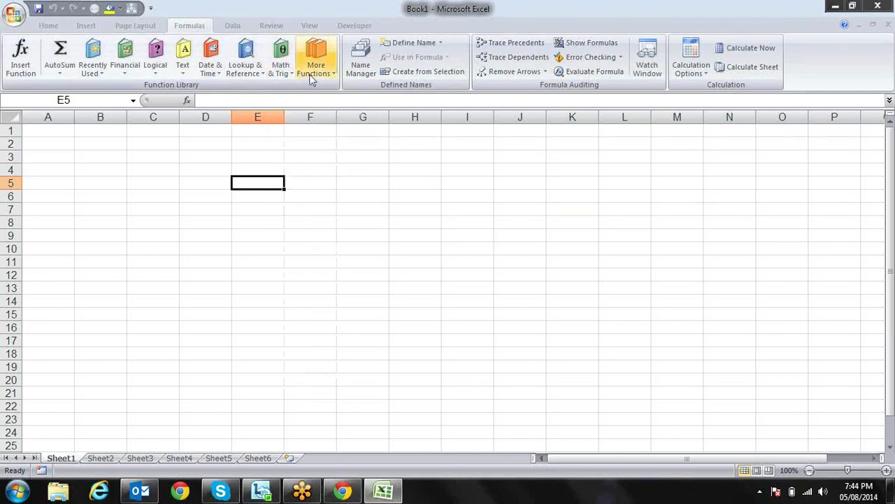
left_click(262, 74)
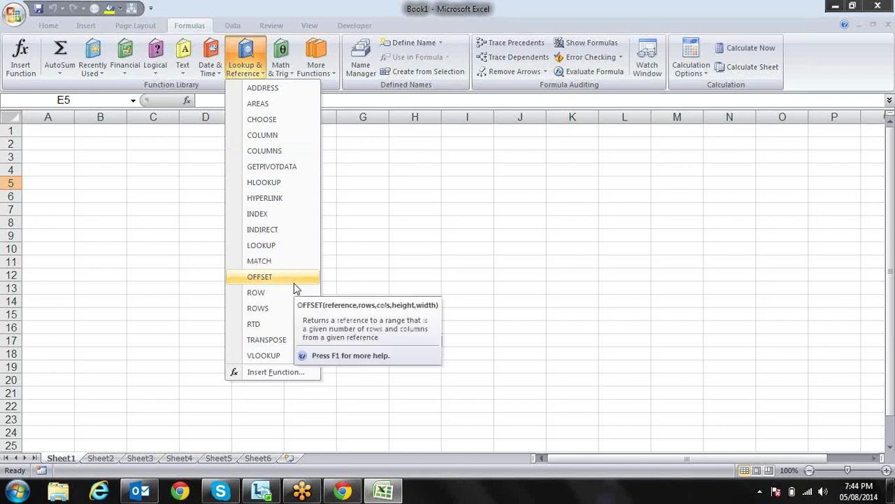
left_click(398, 179)
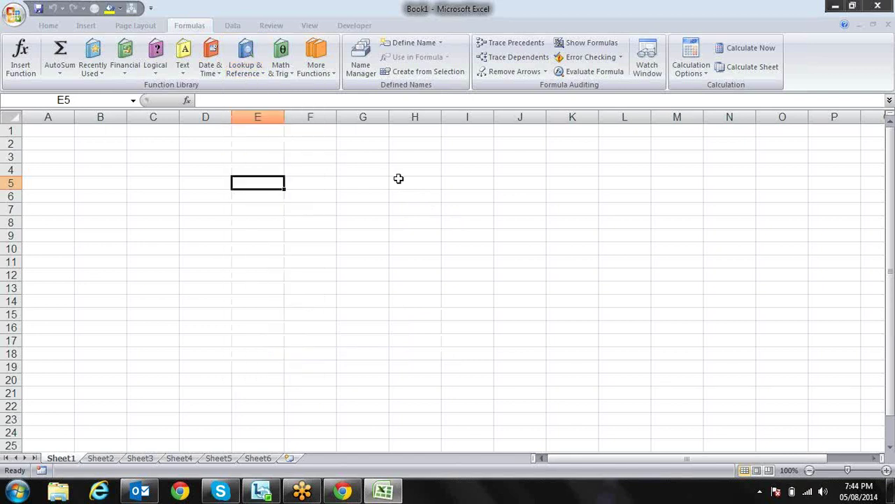
Move the active cell around the empty sheet and finish back at A1
key("Left")
key("Left")
key("Left")
key("Left")
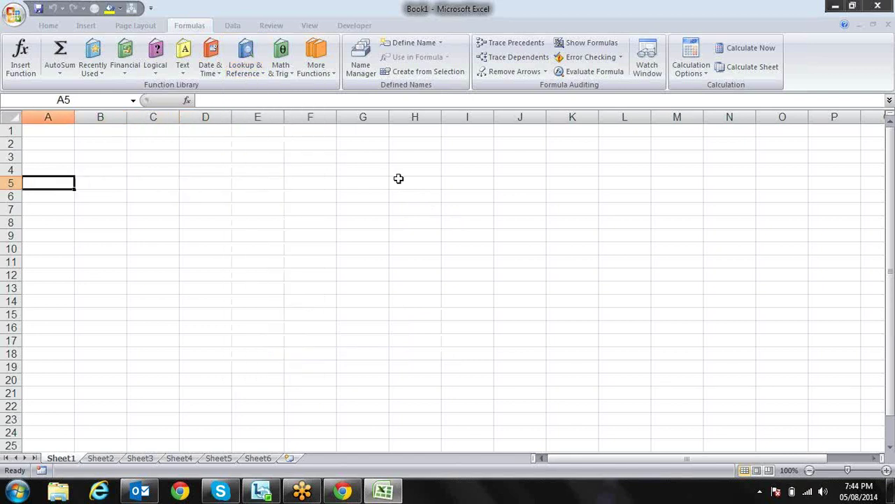
key("Up")
key("Up")
key("Up")
key("Up")
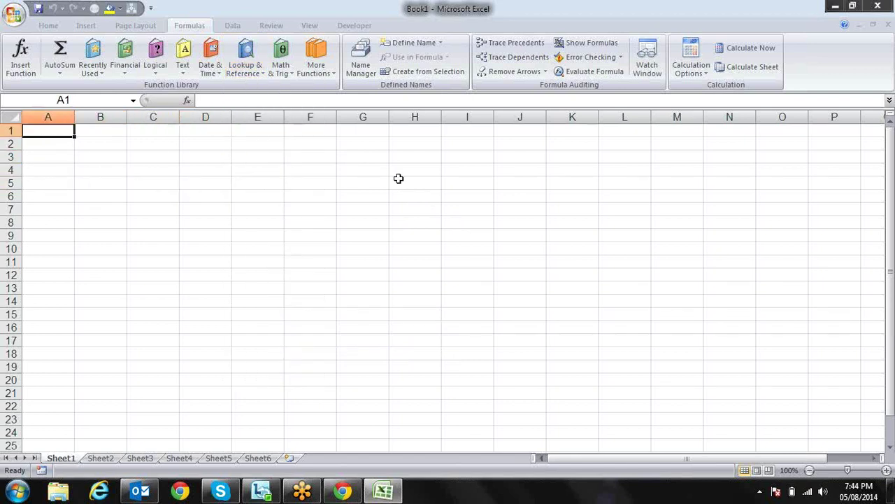
key("Right")
key("Right")
key("Left")
key("Down")
key("Down")
key("Down")
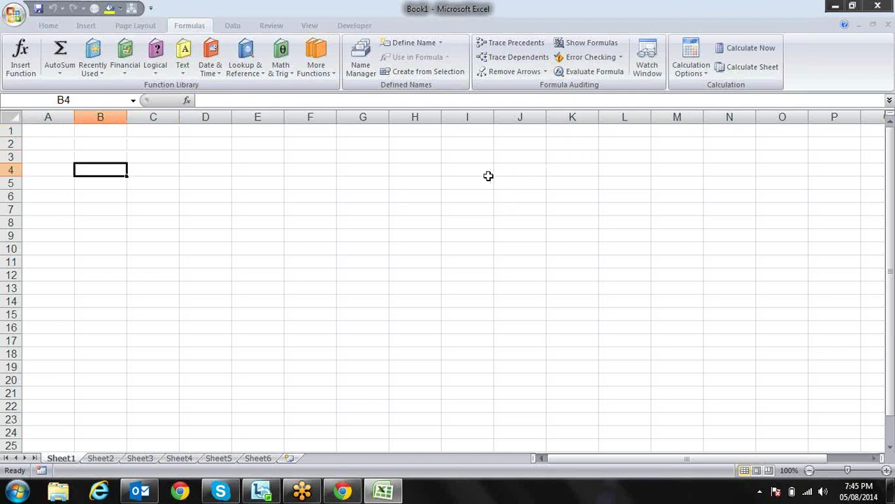
key("Up")
key("Up")
key("Up")
key("Left")
key("Right")
key("Right")
key("Right")
key("Left")
key("Left")
key("Left")
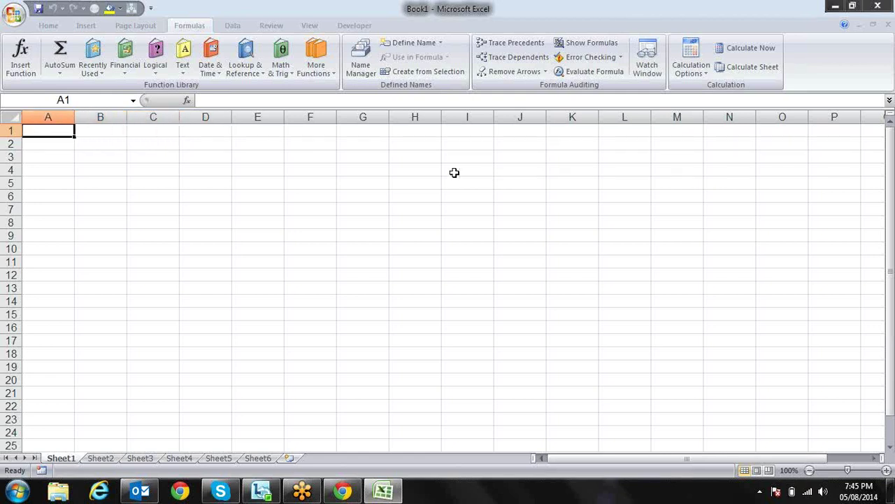
left_click(263, 63)
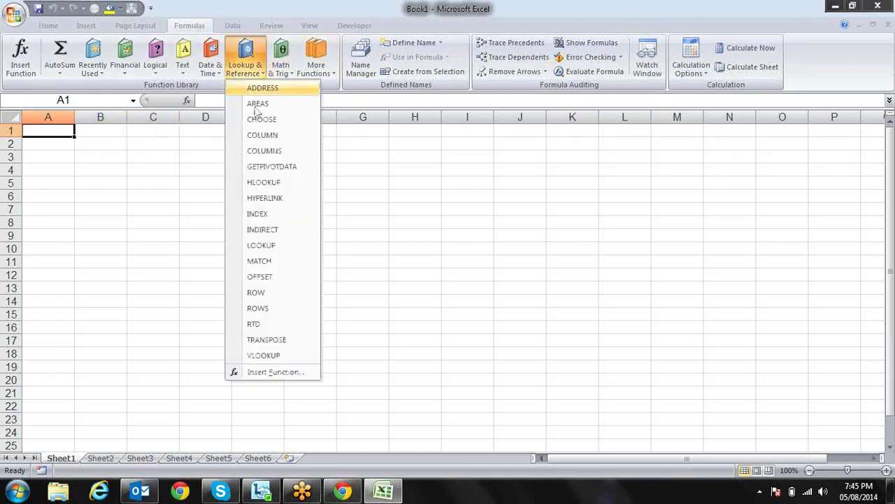
left_click(175, 144)
left_click(154, 145)
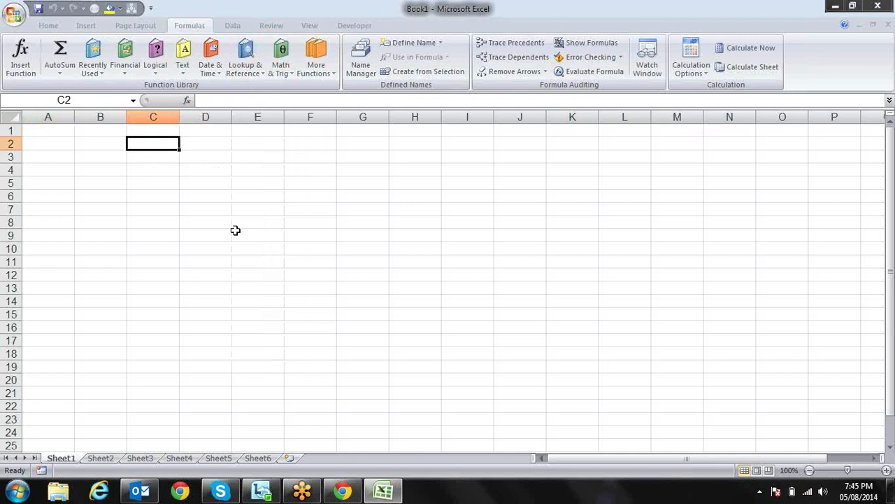
type("=add")
key("Tab")
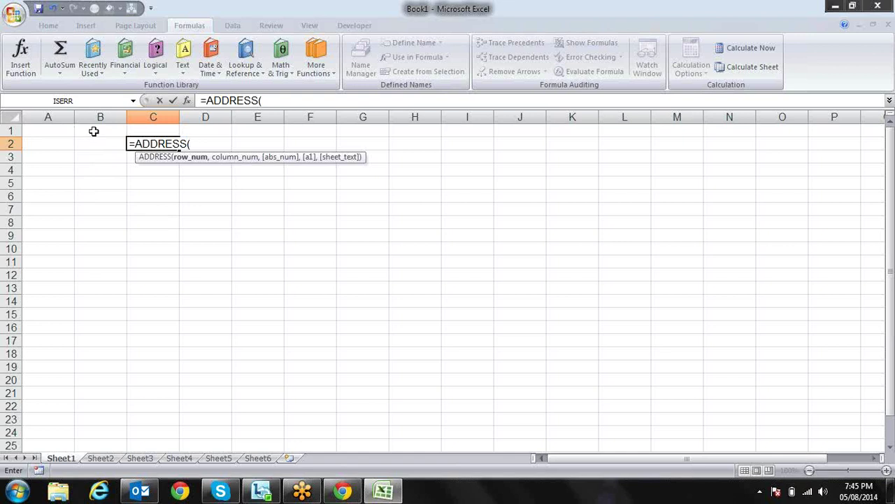
type("1,")
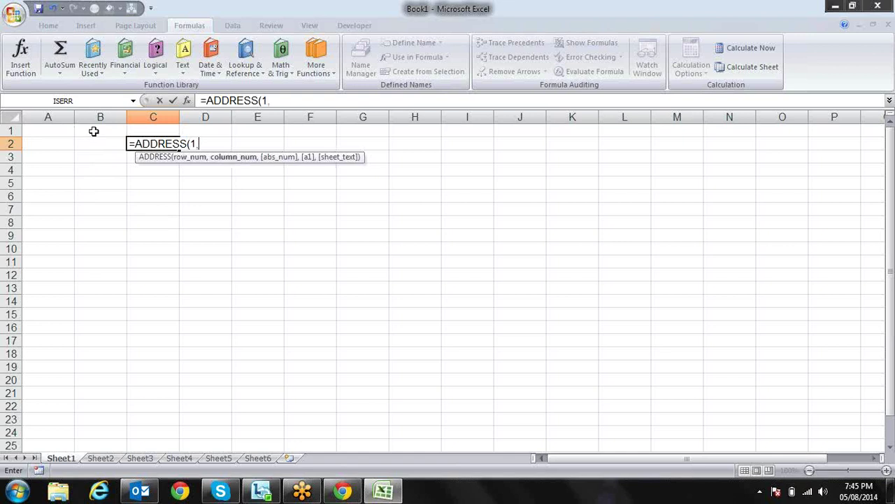
type("2")
type(")")
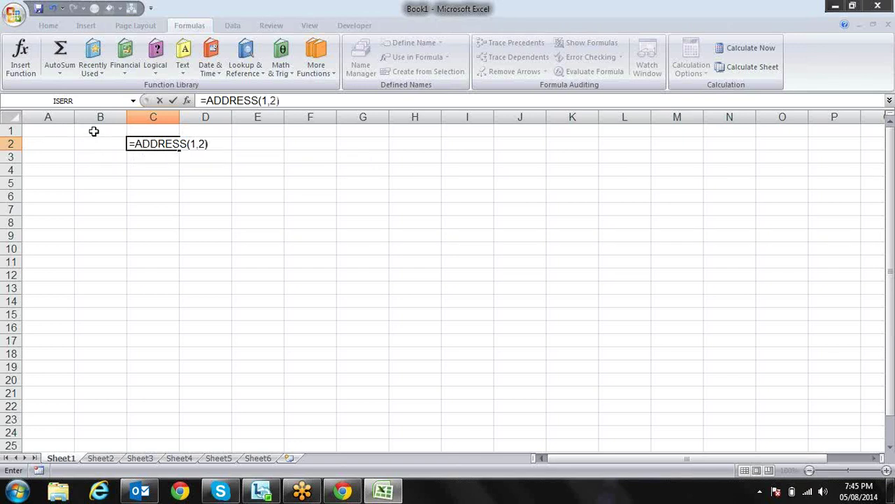
key("Return")
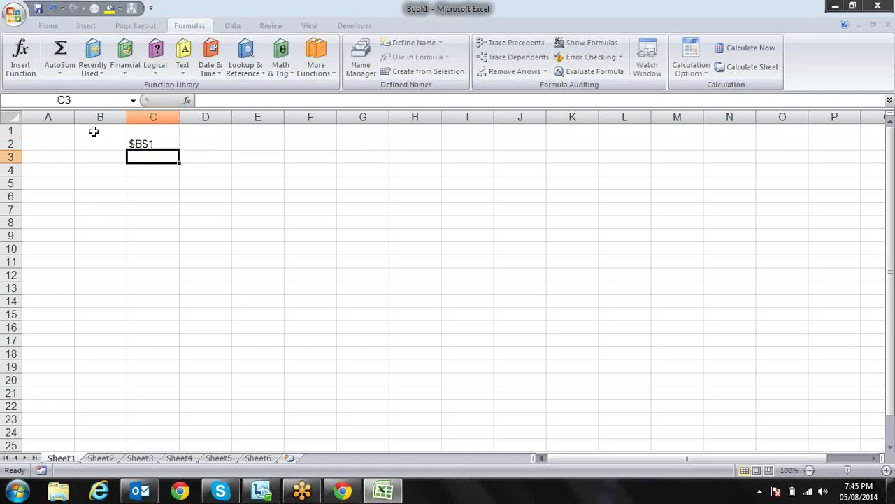
key("Right")
key("Up")
key("Up")
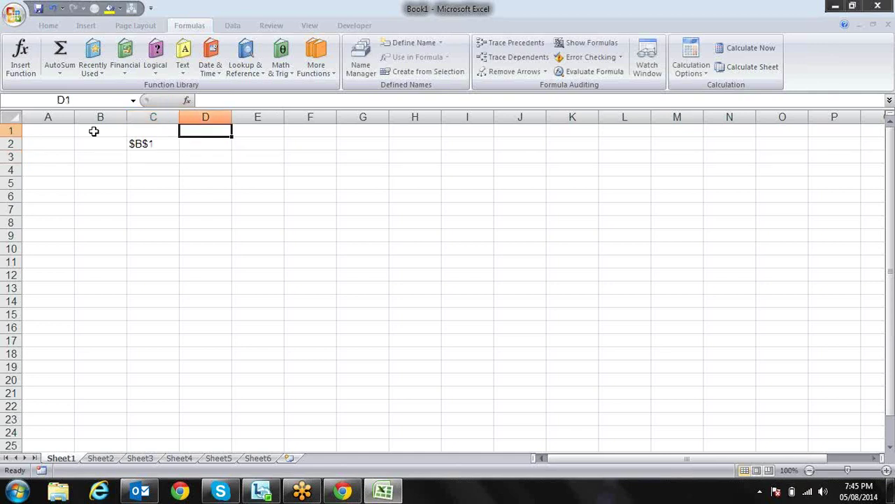
key("Down")
key("Left")
key("F2")
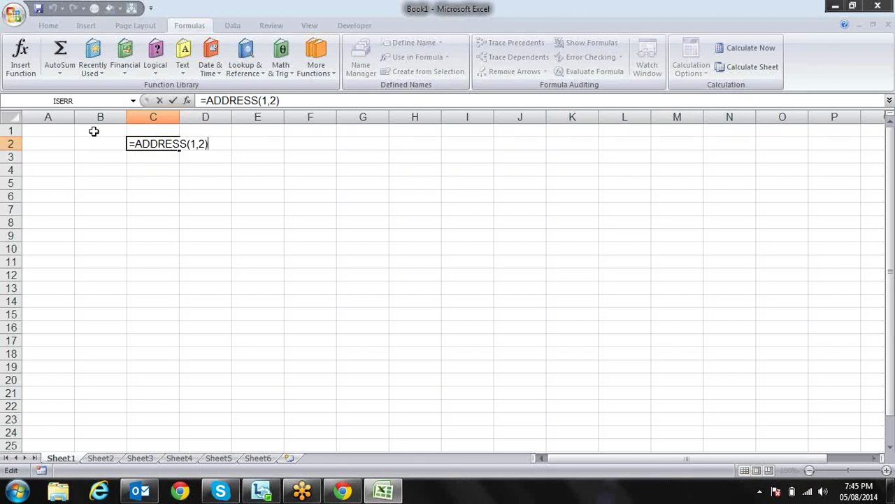
key("Return")
key("Down")
key("Up")
key("Up")
key("Delete")
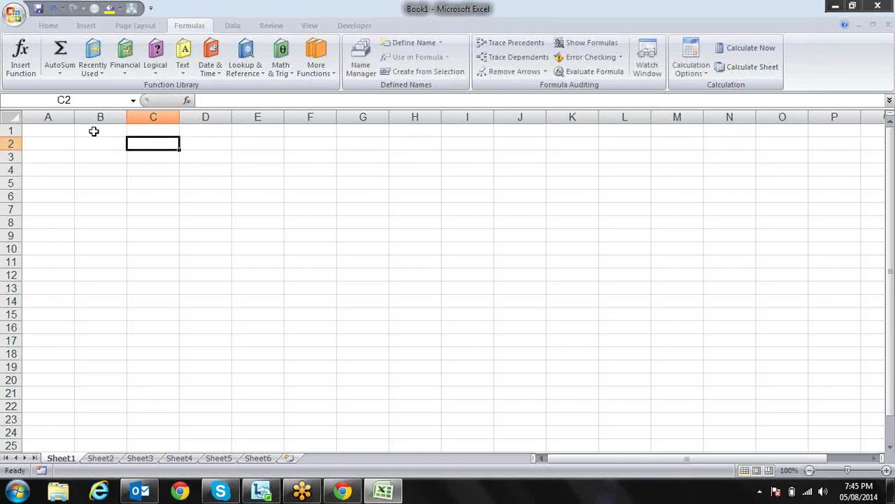
left_click(245, 61)
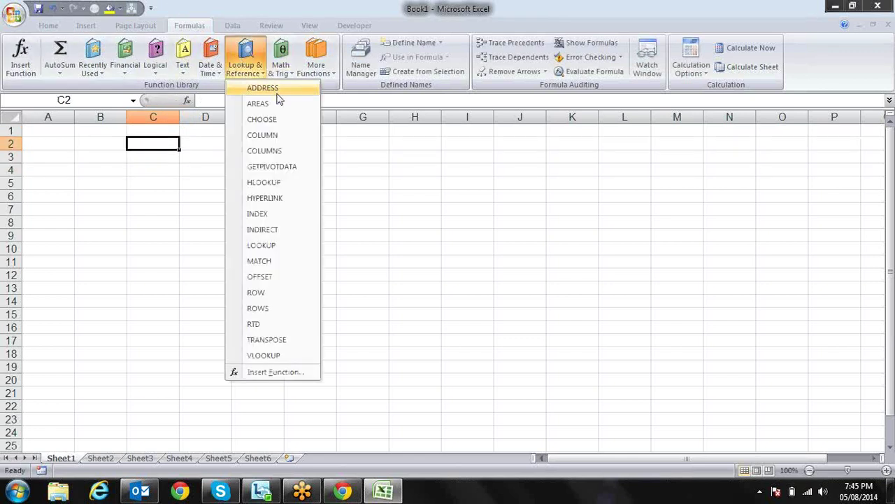
left_click(187, 130)
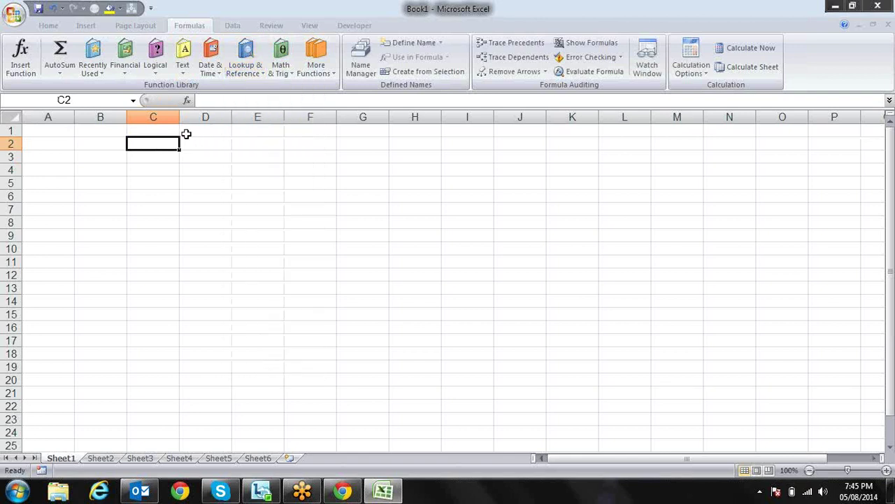
left_click(200, 145)
left_click(151, 144)
left_click(200, 131)
left_click(245, 68)
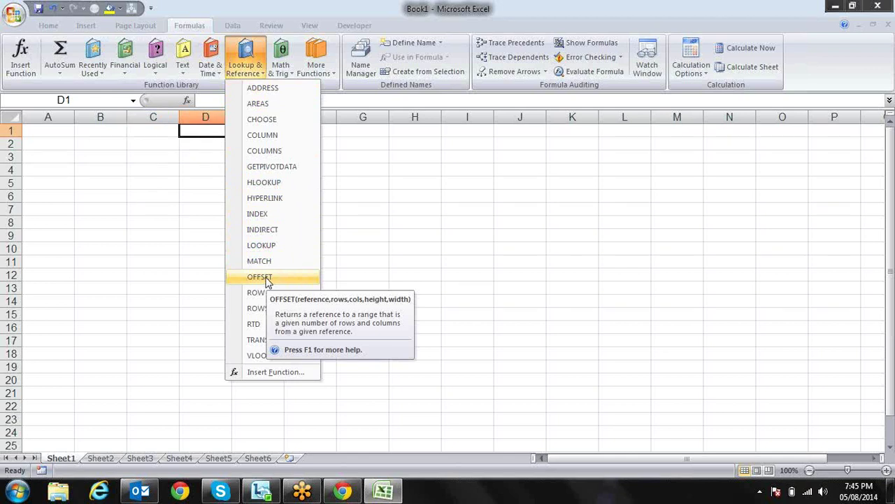
left_click(110, 161)
left_click(181, 145)
left_click(154, 145)
left_click(120, 144)
left_click(152, 142)
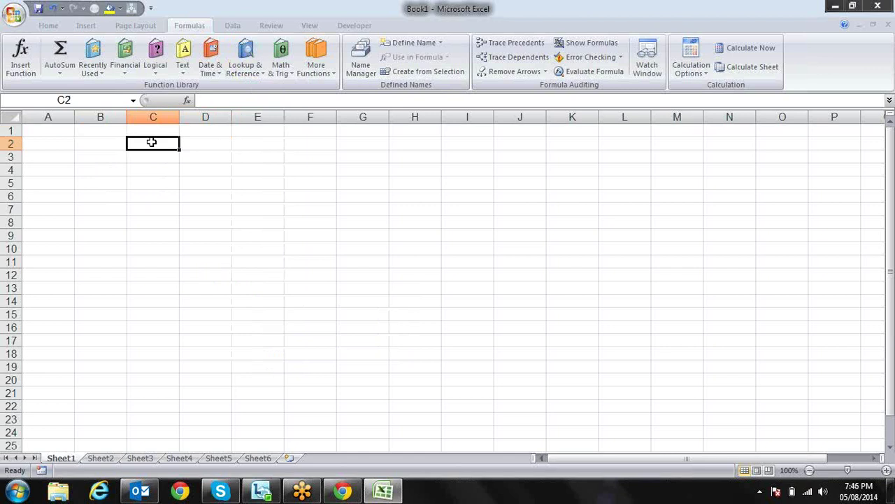
left_click(220, 75)
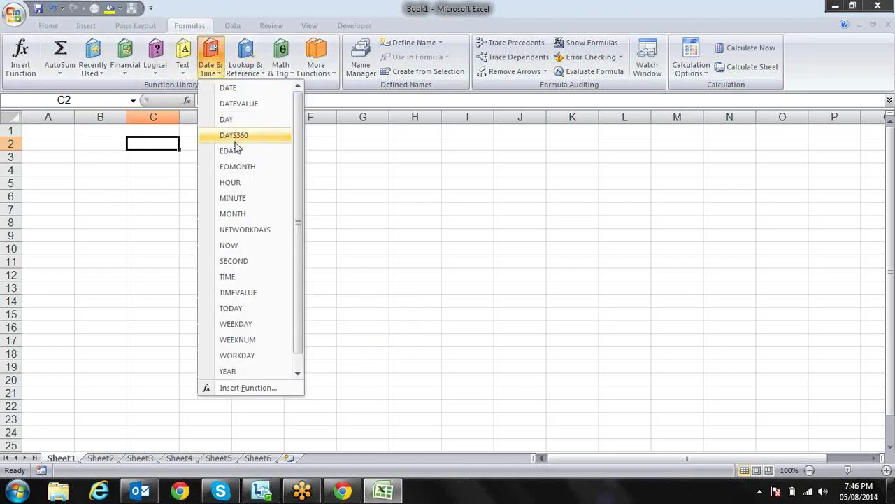
left_click(357, 156)
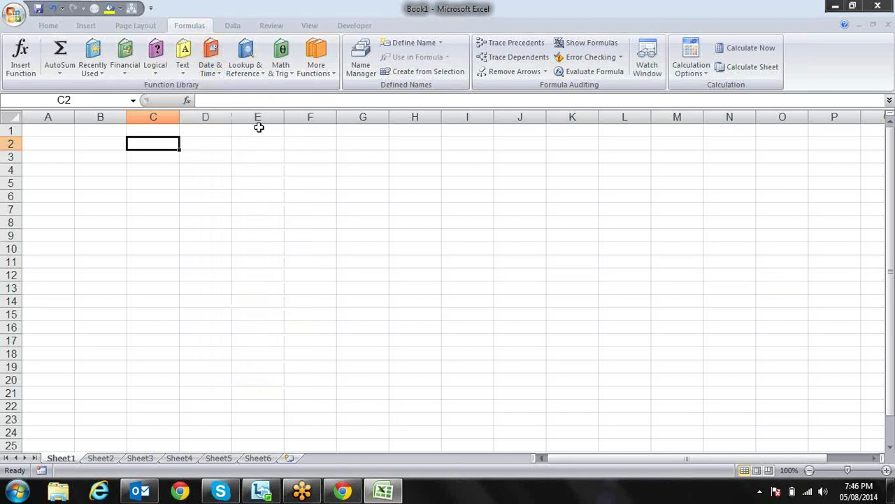
left_click(245, 70)
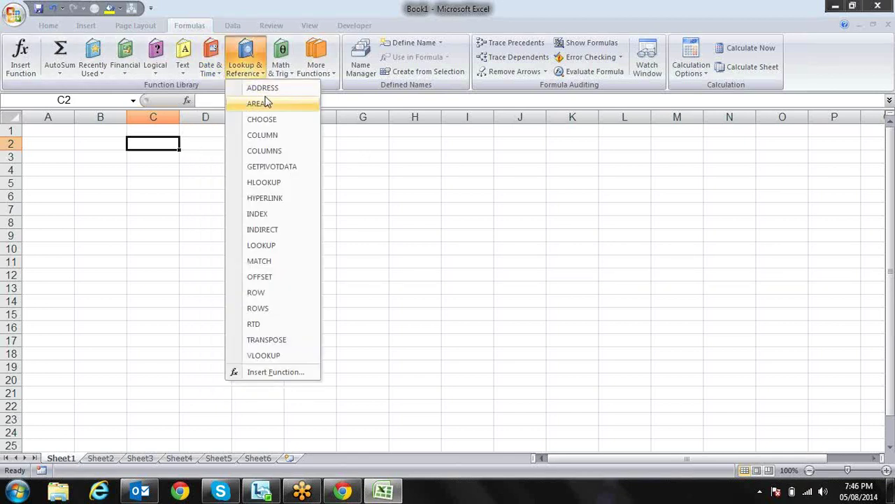
left_click(133, 179)
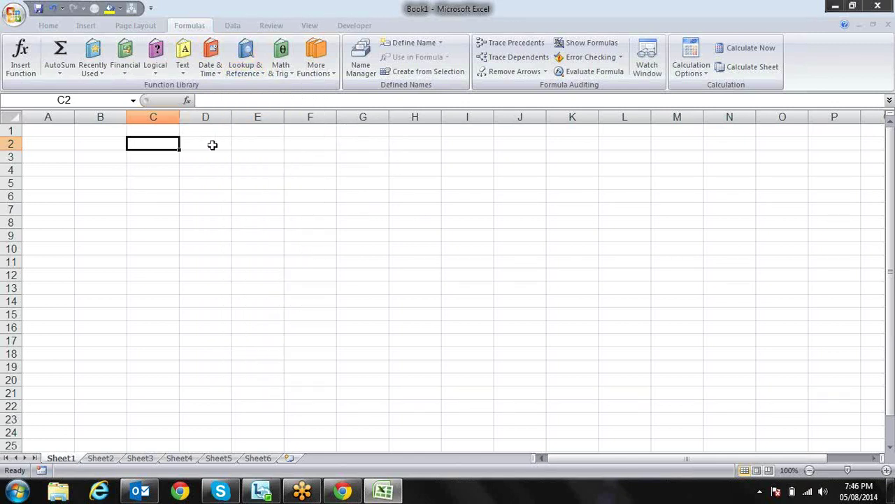
Enter =AREAS((F2:F7,H2:H8,J2:J8)) in C2 so it returns 3
type("=area")
key("Tab")
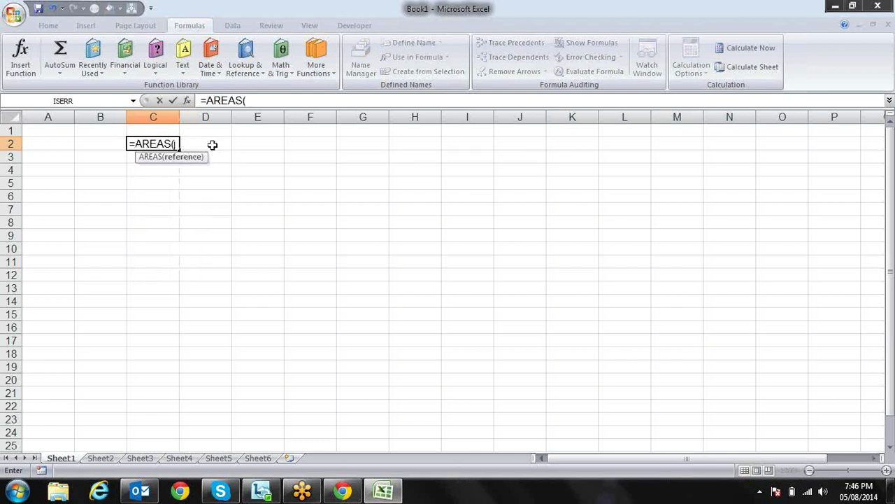
type("(")
left_click_drag(294, 146, 296, 217)
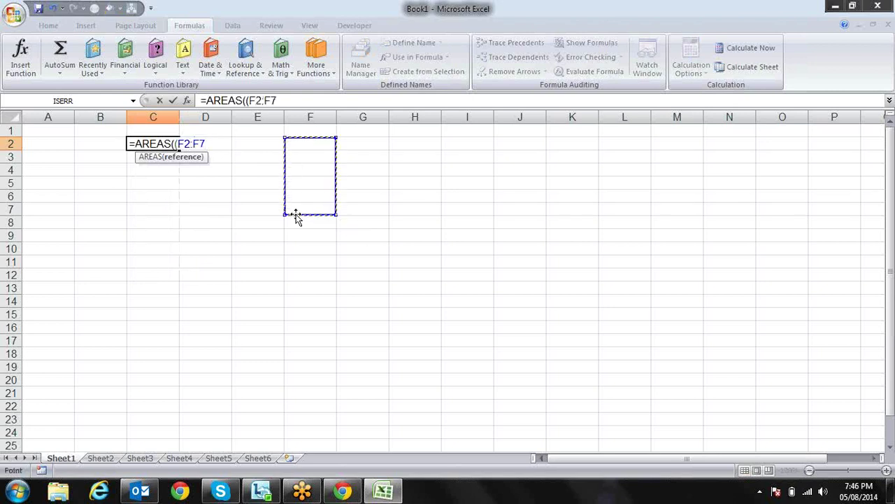
type(",")
left_click(392, 146)
left_click_drag(393, 158, 396, 220)
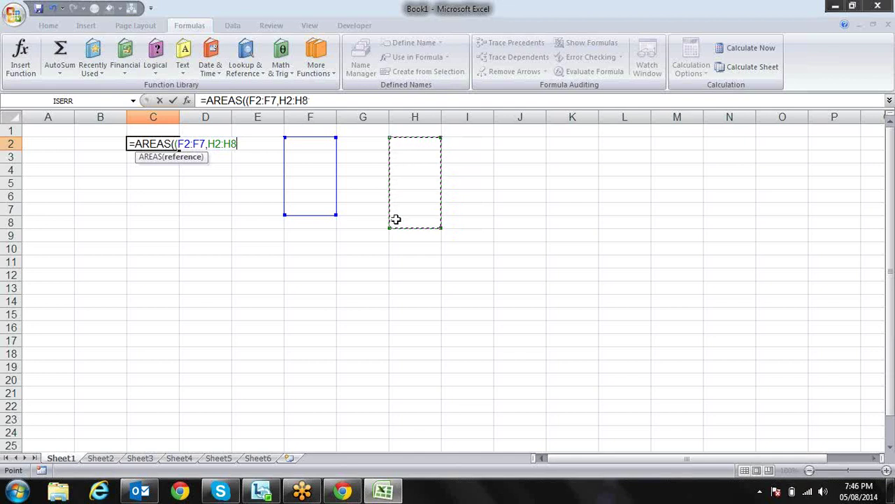
type(",")
left_click_drag(504, 144, 505, 217)
type(")")
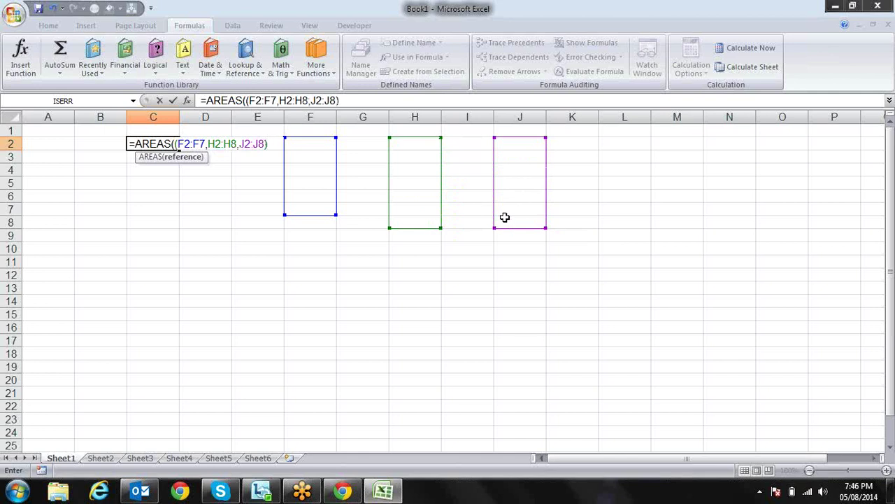
key("Return")
key("Return")
key("Return")
Reopen the AREAS formula in C2 for inspection and commit it unchanged
key("Up")
key("Up")
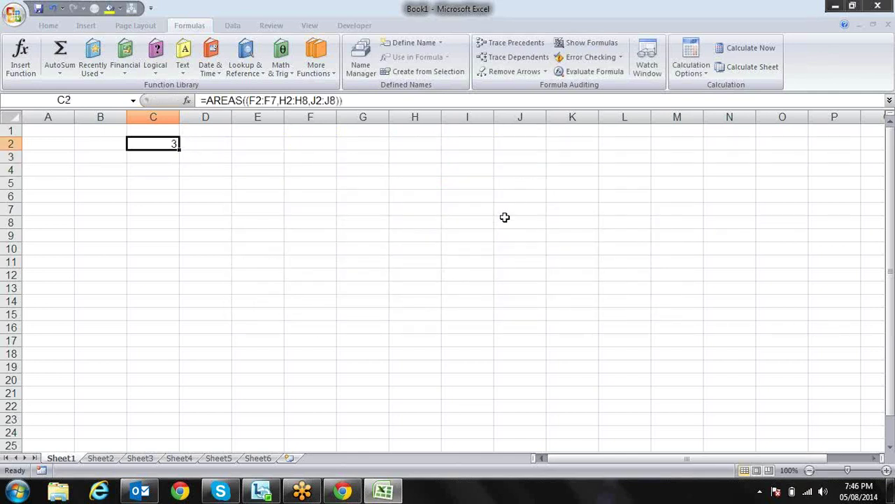
key("F2")
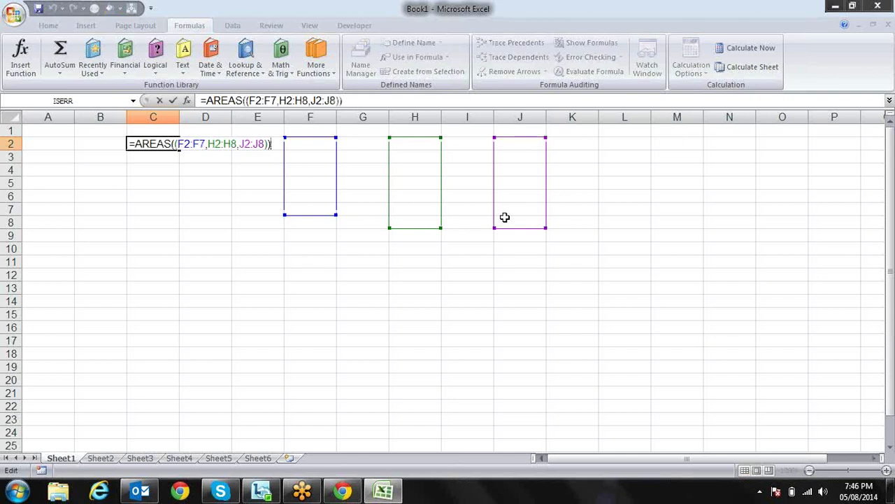
key("Return")
Delete the AREAS formula from C2, then move between cells in row 2
key("Up")
key("Delete")
key("Left")
key("Right")
key("Right")
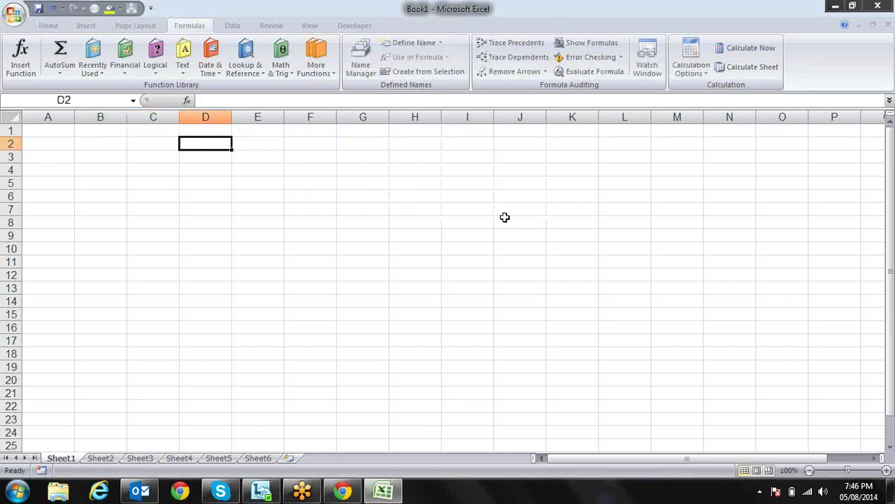
key("Right")
key("Left")
key("Left")
key("Left")
key("Right")
key("Right")
key("Left")
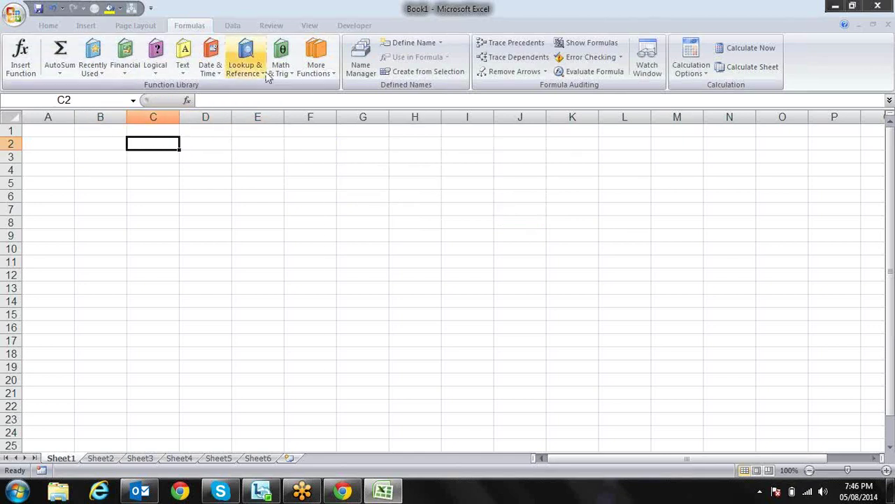
Look through the Lookup & Reference list without inserting anything, then return to C2
left_click(264, 73)
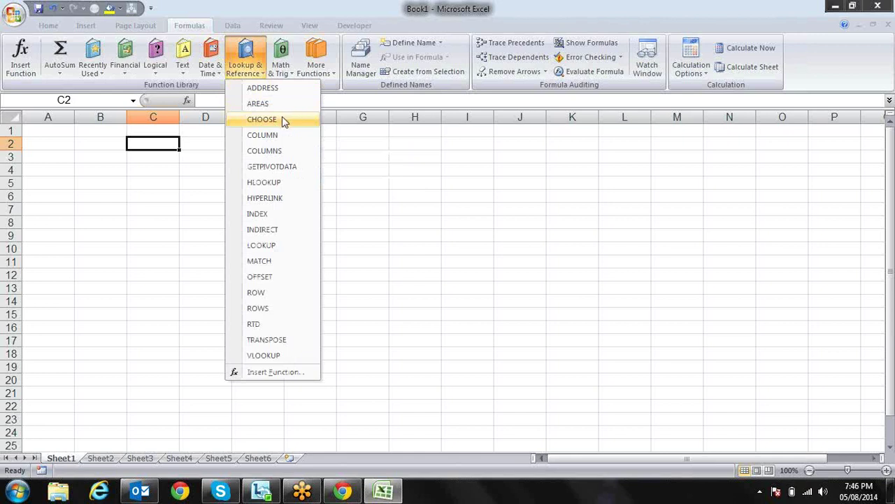
left_click(189, 168)
key("Left")
key("Right")
key("Right")
key("Left")
key("Left")
key("Left")
key("Right")
key("Right")
key("Left")
key("Right")
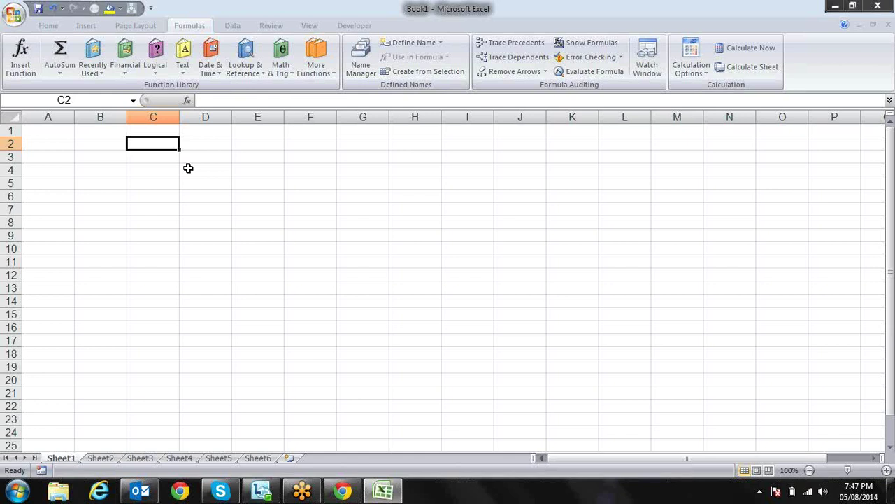
Fill C2:C13 with the numbers 1 to 12, removing the extra 13 in C14
type("1")
key("Return")
type("2")
key("Return")
type("3")
key("Return")
key("Up")
key("Up")
key("Up")
left_click(177, 169, "shift")
left_click_drag(180, 175, 179, 308)
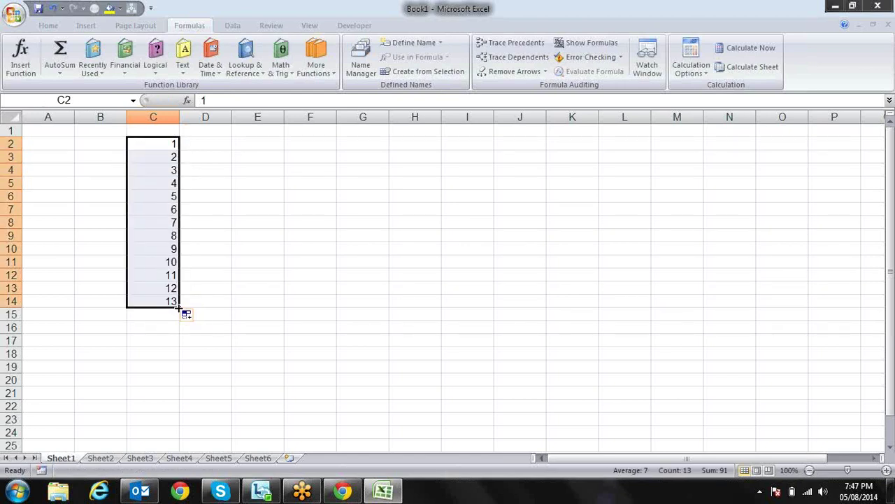
left_click(177, 302)
key("Delete")
Enter Jan in E2 and Feb in E3
key("Right")
key("Up")
key("Up")
key("Up")
key("ctrl+Up")
key("Down")
key("Right")
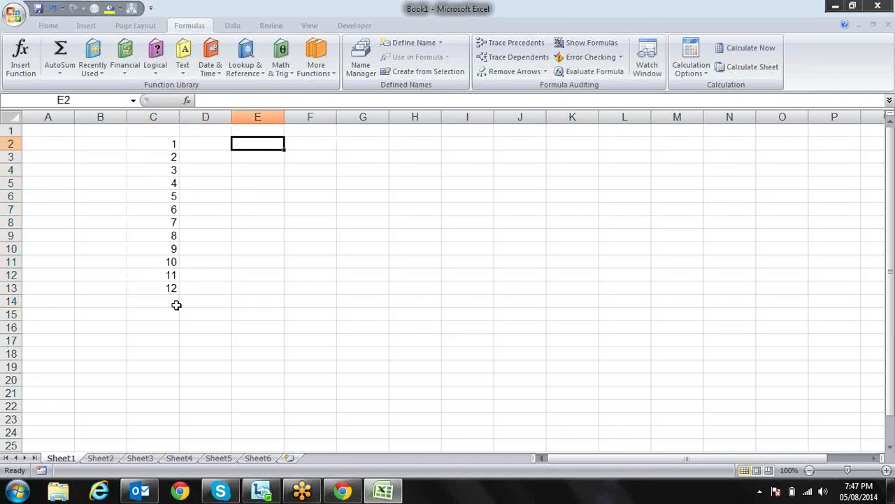
type("Jan")
key("Return")
key("Up")
key("Return")
type("Feb")
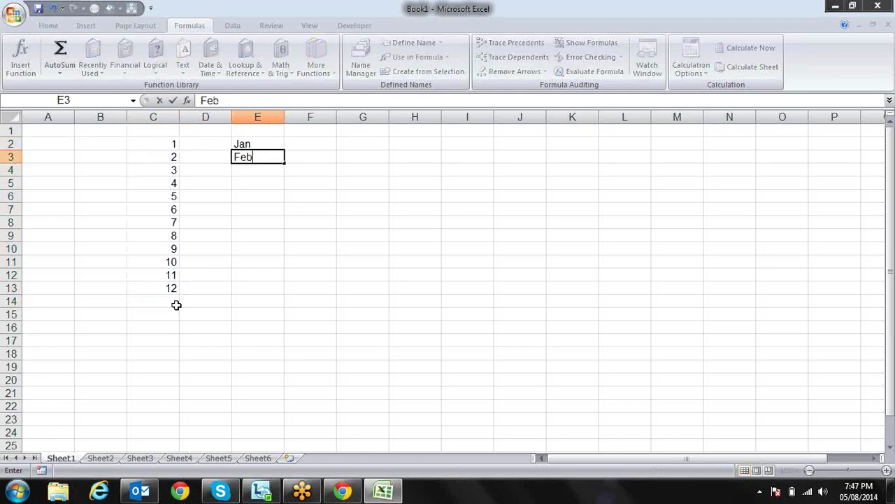
key("Return")
Fill the month names from Jan and Feb down to Dec in E13
key("Up")
key("Up")
key("shift+Down")
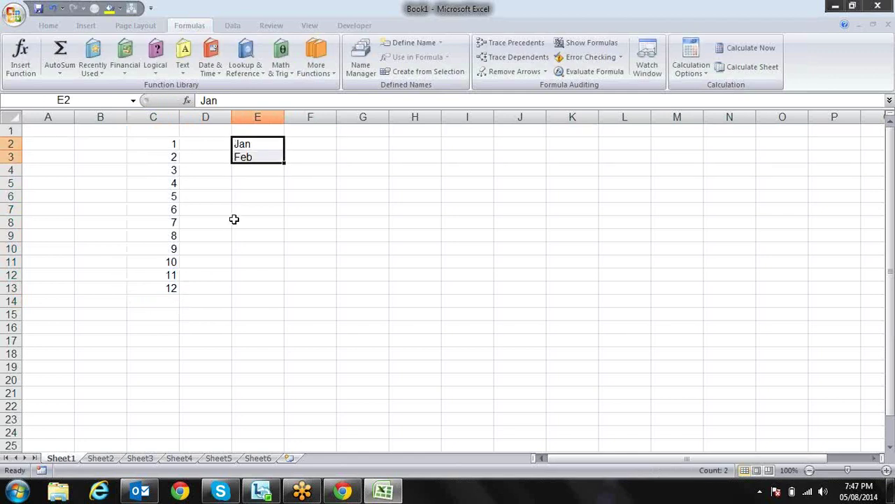
left_click_drag(285, 163, 271, 296)
left_click(306, 195)
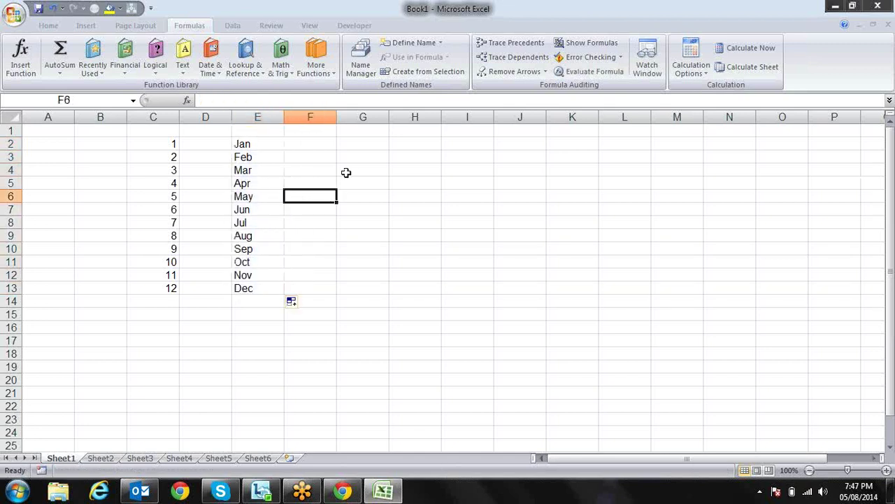
left_click(345, 171)
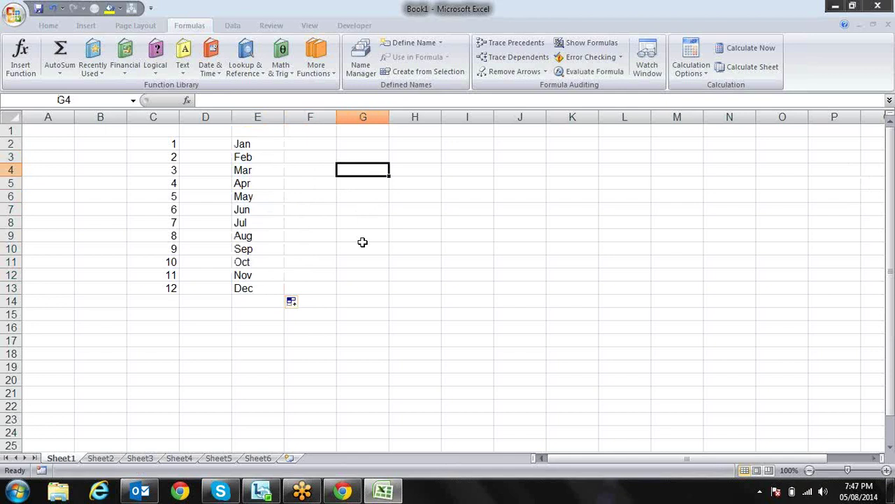
type("=cha")
key("BackSpace")
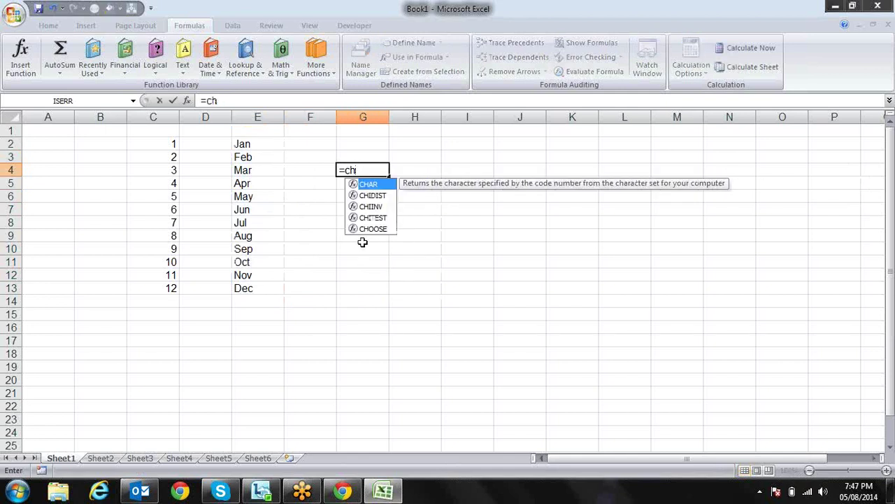
type("o")
key("Tab")
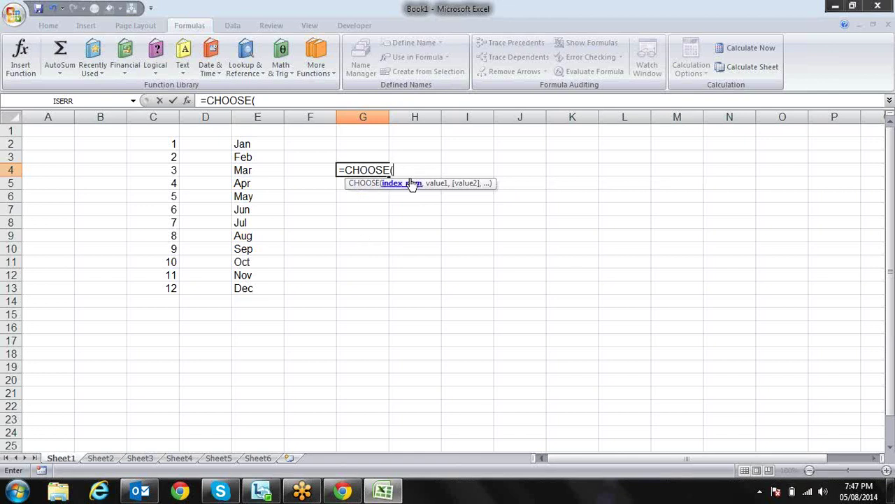
type("1")
type(",")
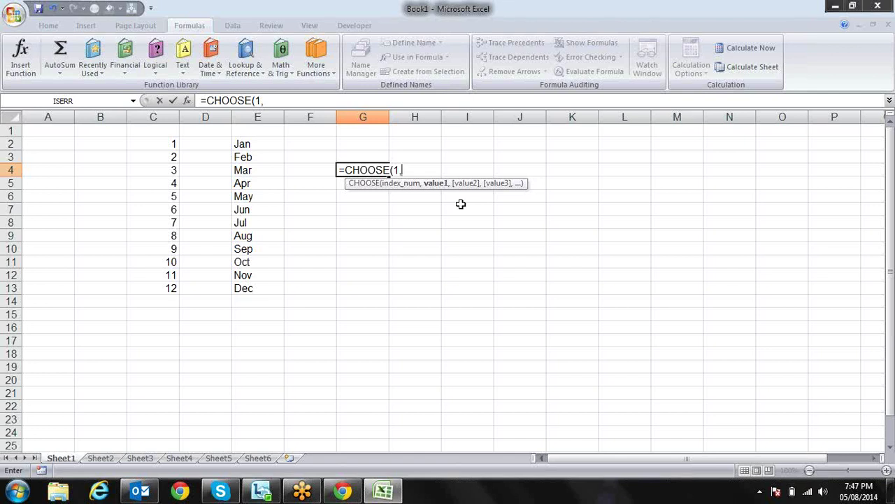
type("10,20,30")
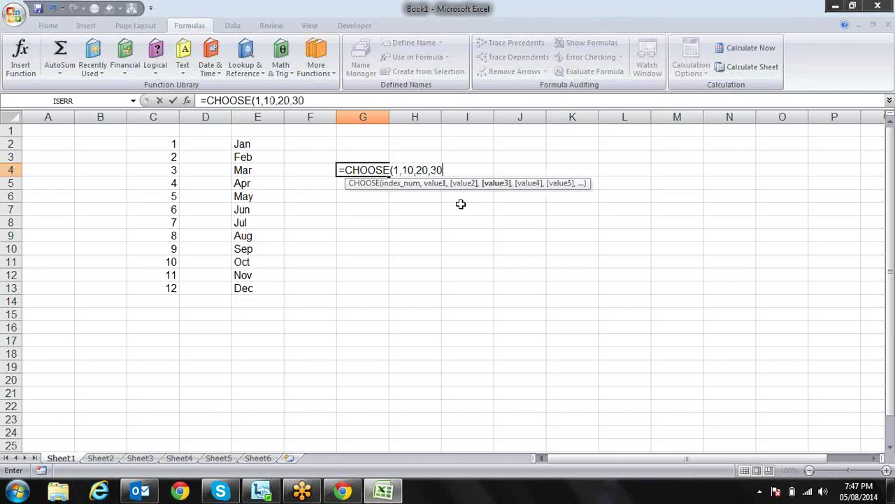
type(",40")
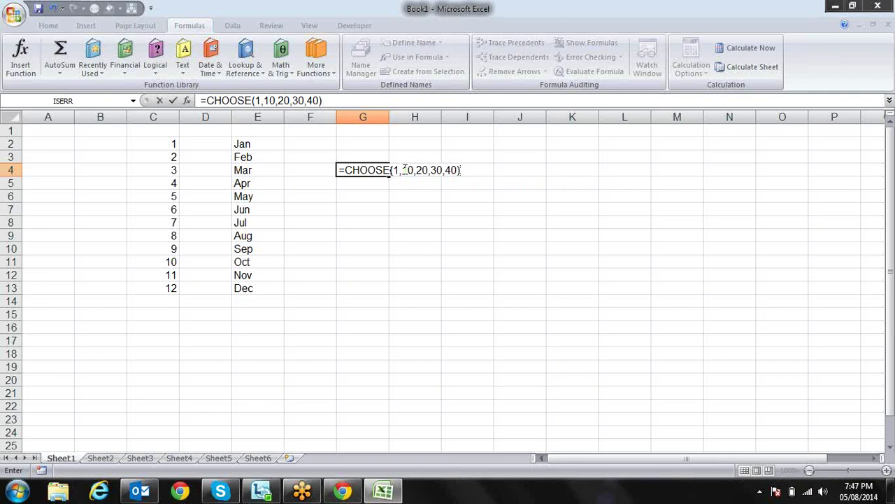
left_click_drag(405, 169, 459, 170)
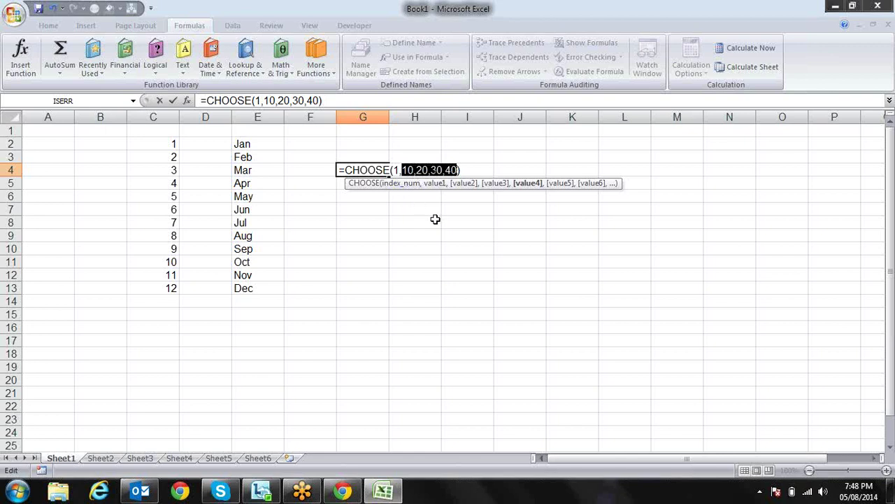
key("Return")
key("Up")
key("F2")
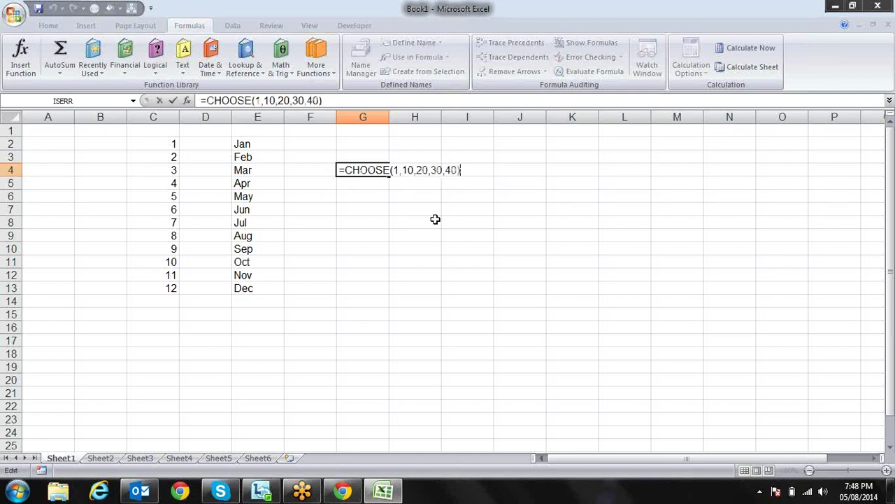
key("Left")
key("Left")
key("Left")
key("Left")
key("Left")
key("Left")
key("Left")
key("Left")
key("Left")
key("Left")
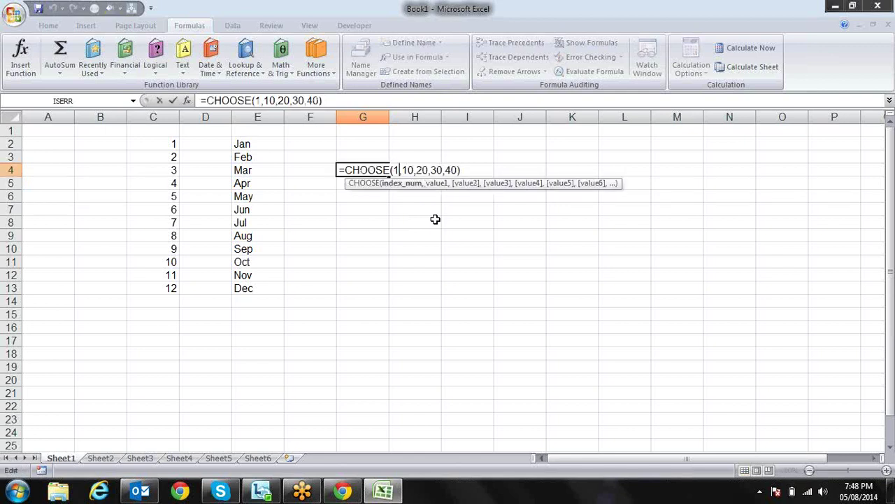
key("BackSpace")
type("2")
key("Return")
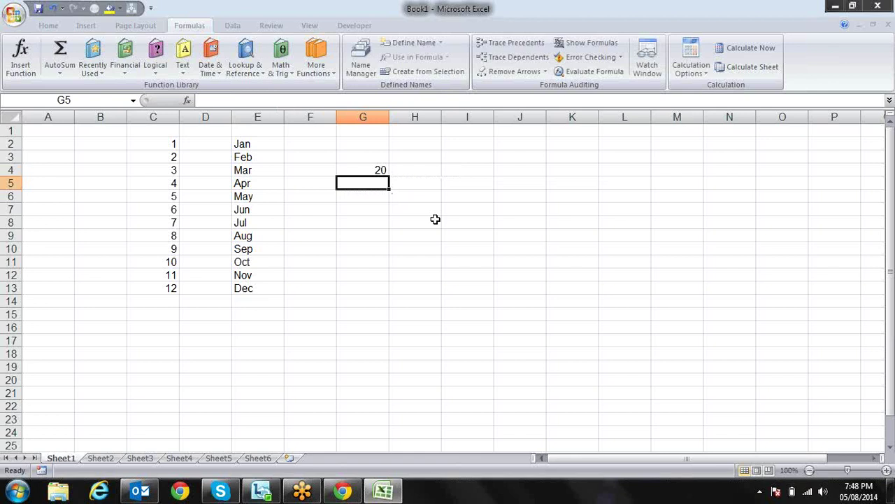
key("Up")
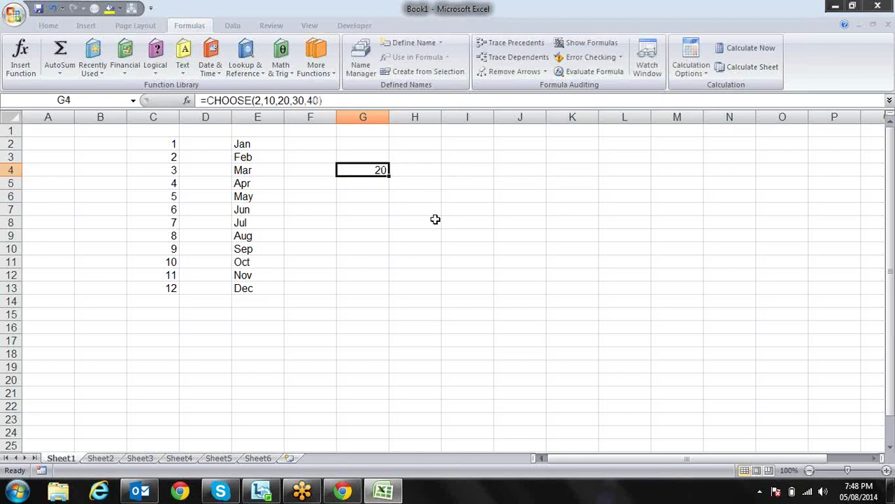
key("Delete")
left_click(435, 219)
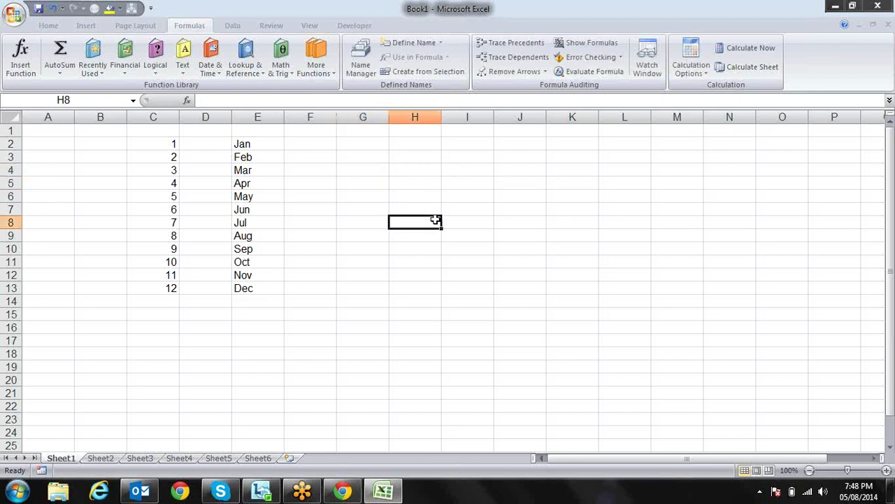
key("Left")
key("Left")
key("Left")
Select the month list E2:E13, then move to F2 beside Jan
key("Up")
key("Up")
key("Up")
key("Up")
key("Up")
key("Up")
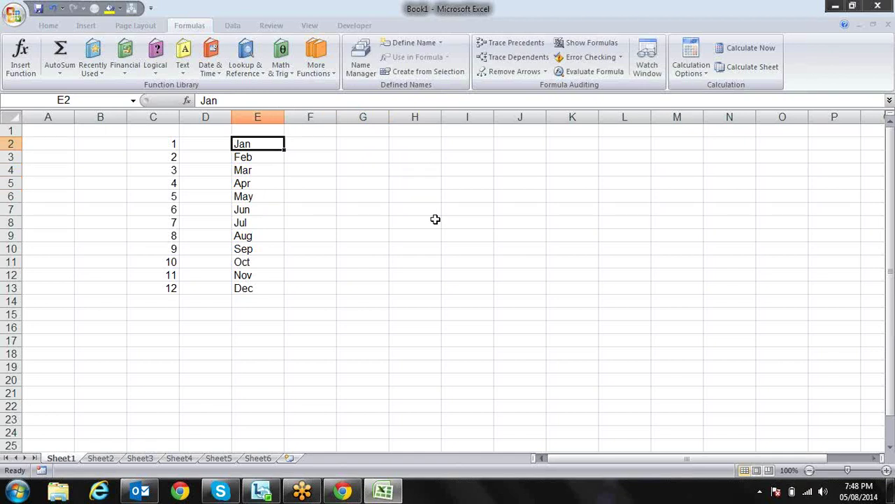
key("ctrl+shift+Down")
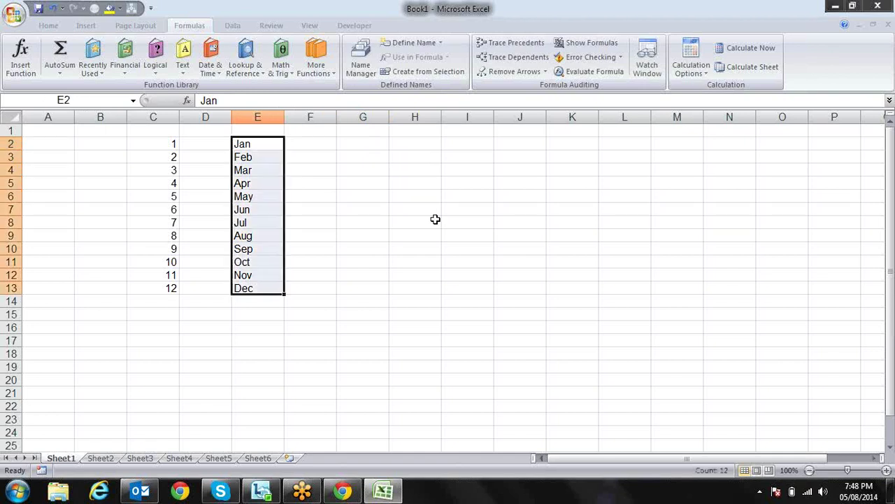
key("Up")
key("Down")
key("ctrl+shift+Down")
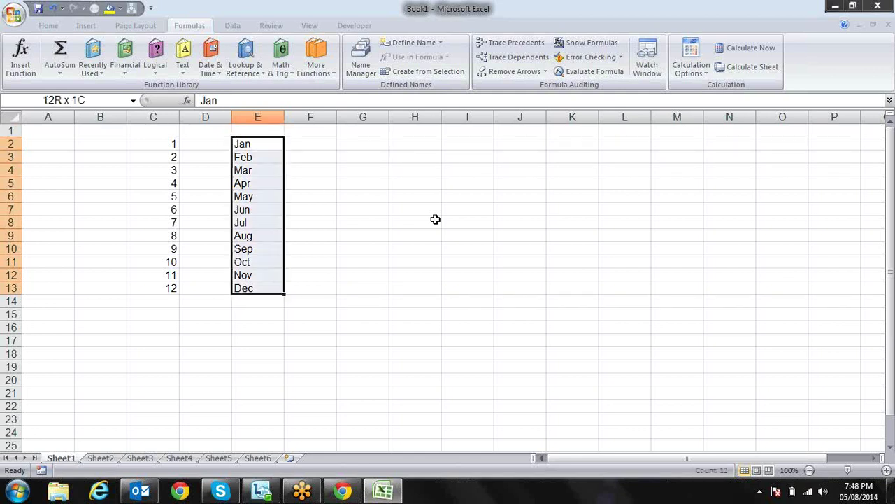
key("Right")
Start =CHOOSE(C2,"jan", in F2, then discard it and return to E2
type("=")
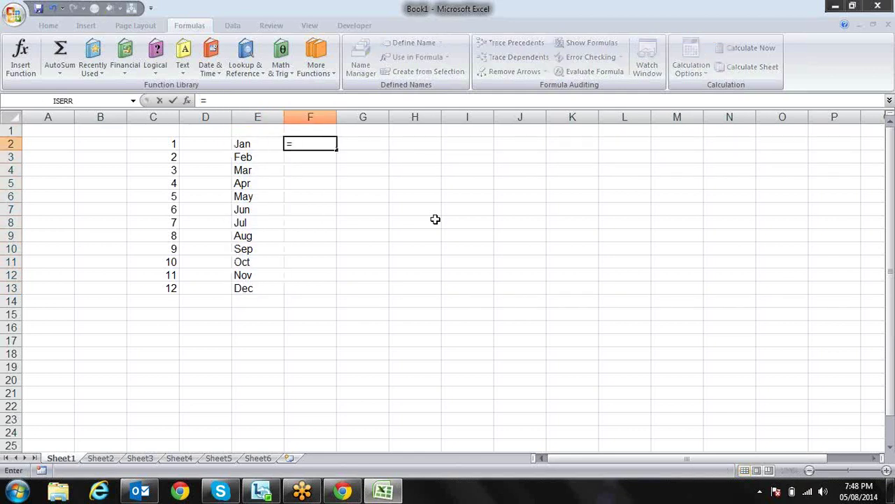
type("ch")
key("Down")
key("Down")
key("Down")
key("Down")
key("Tab")
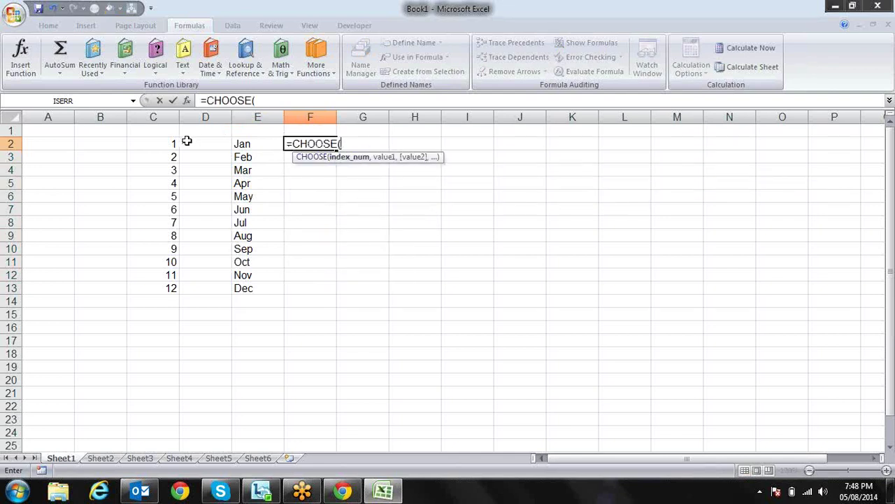
left_click(168, 144)
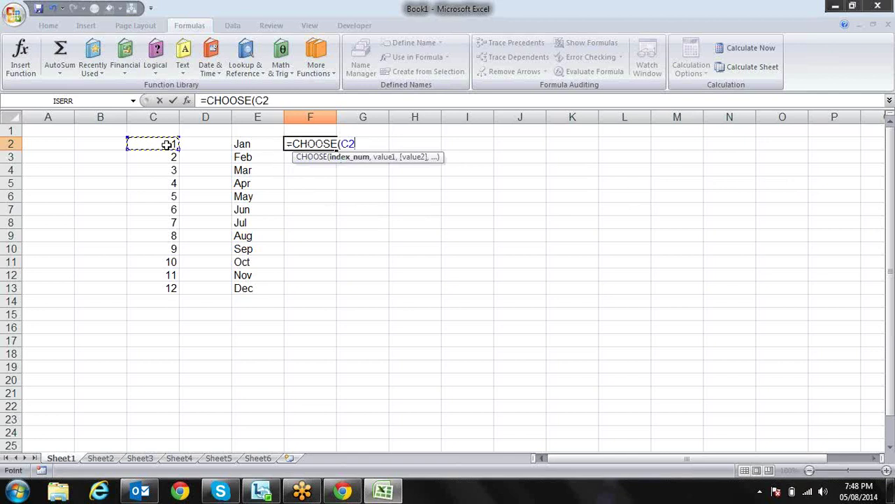
type(",\"jan\"")
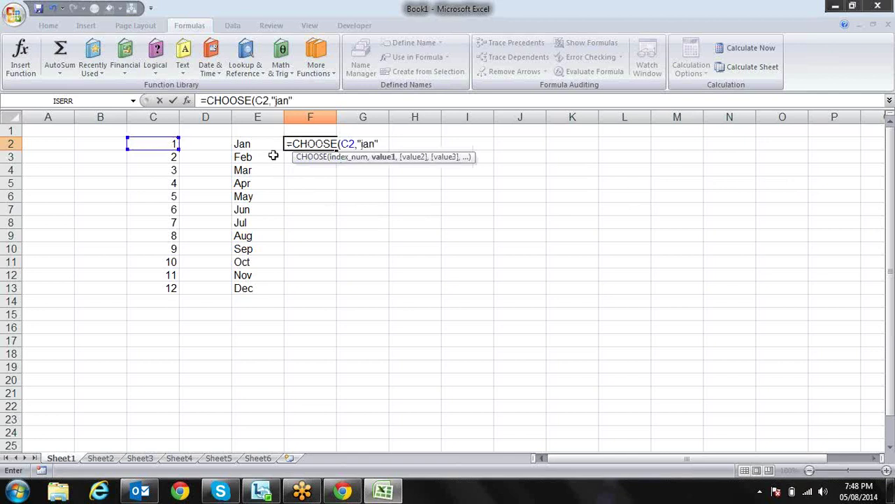
type(",")
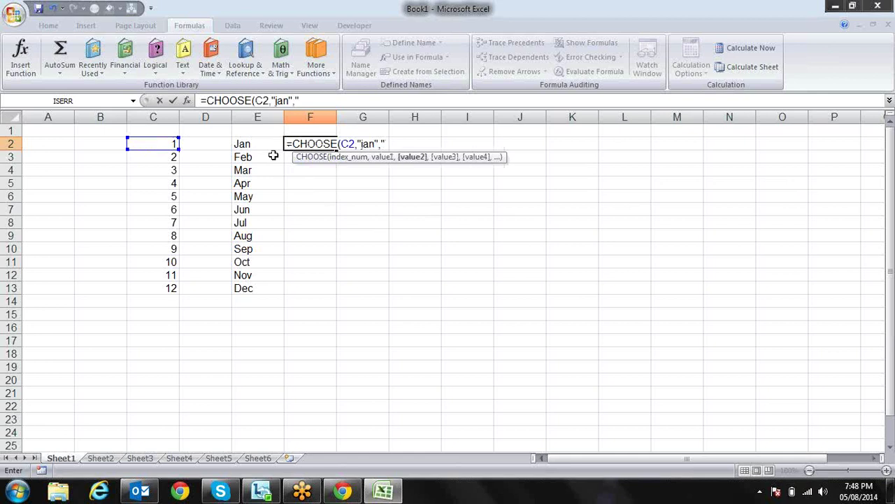
key("Escape")
key("Left")
key("Left")
key("Right")
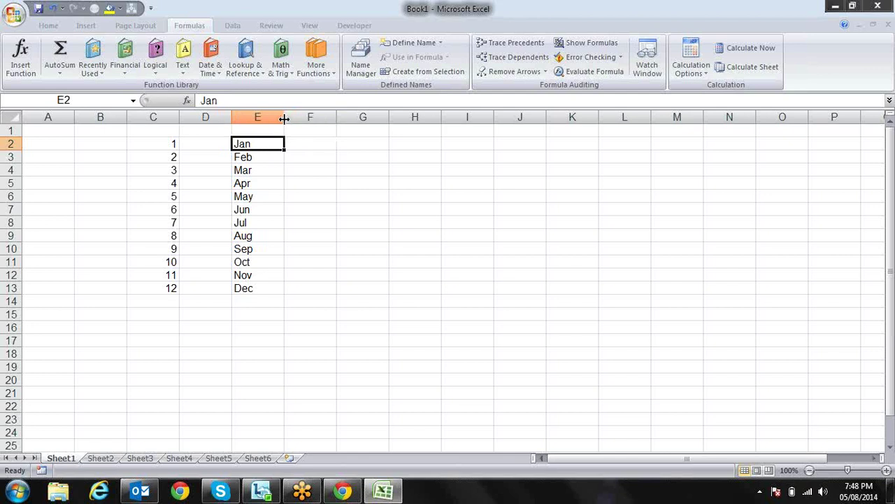
Widen column E considerably
left_click_drag(284, 118, 550, 117)
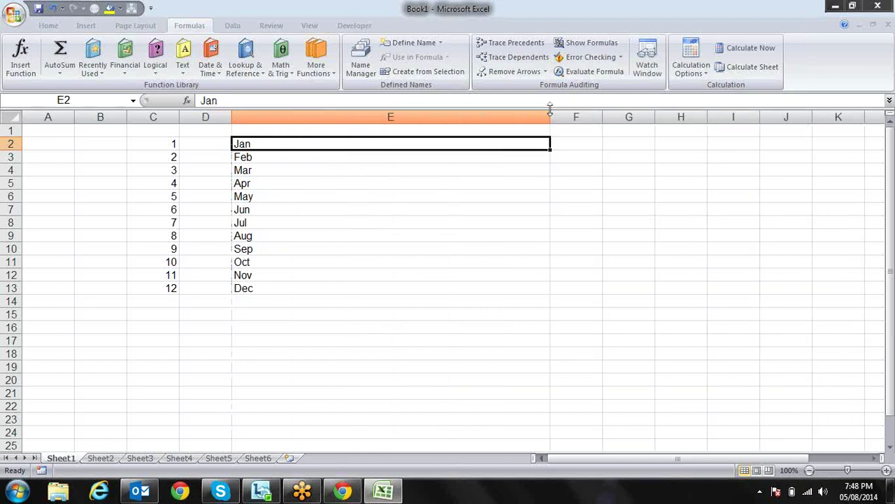
left_click_drag(551, 119, 577, 122)
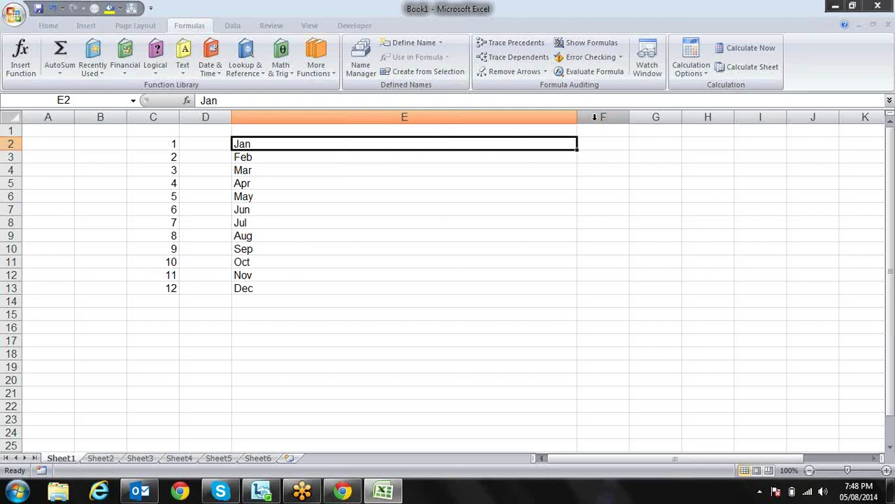
left_click_drag(577, 122, 592, 122)
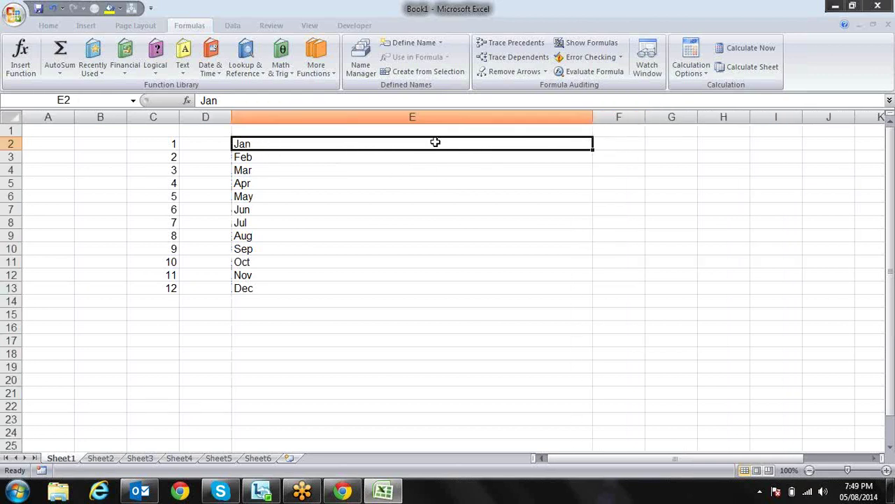
Select E2:E13 and use Fill > Justify to join all twelve months into E2
left_click_drag(432, 145, 426, 292)
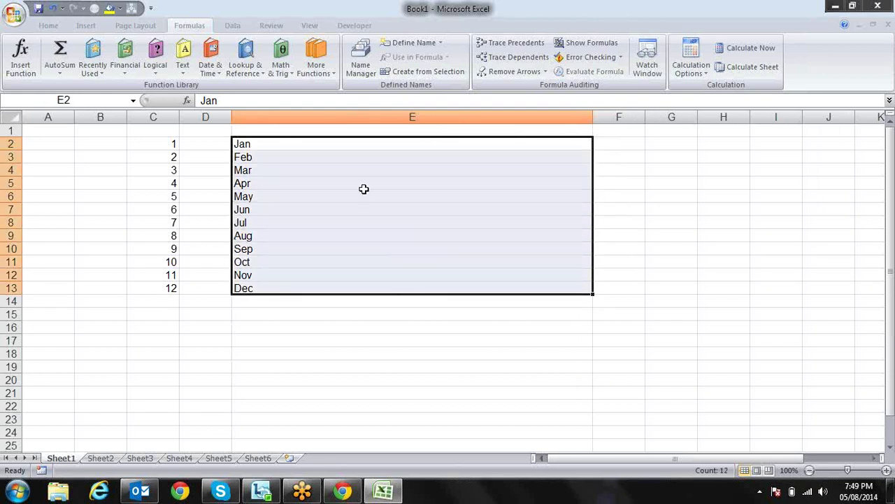
left_click(48, 26)
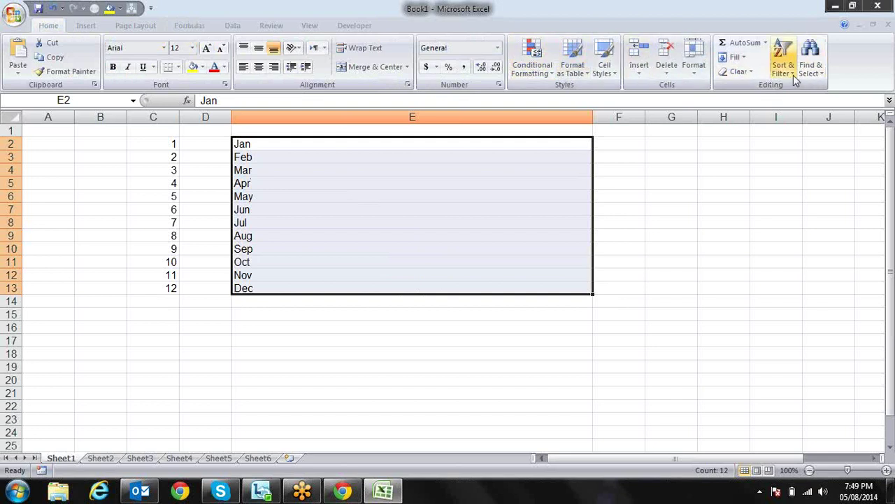
left_click(743, 59)
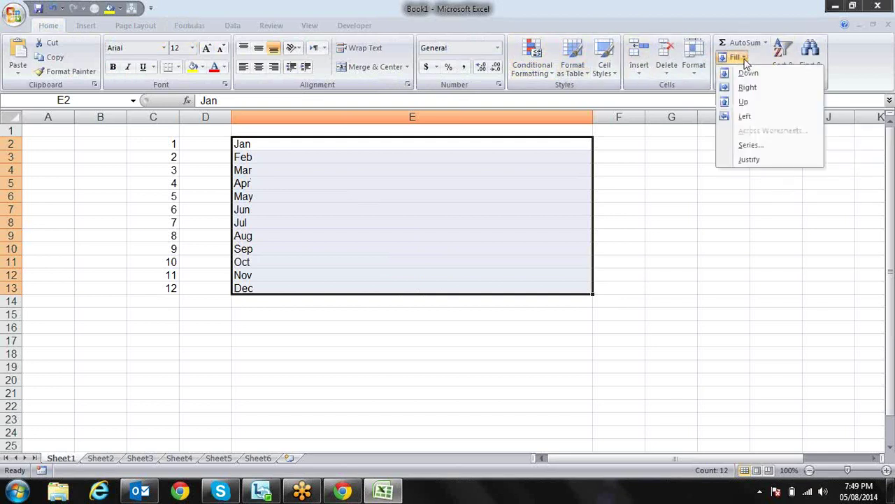
left_click(749, 160)
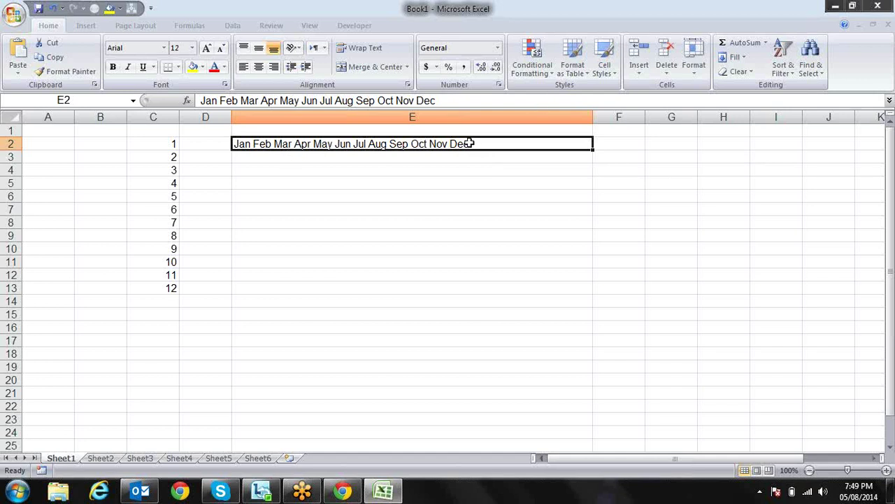
Narrow column E and use Fill > Justify to spread the months back down E2:E13
mouse_move(592, 117)
left_mouse_down()
mouse_move(436, 133)
mouse_move(252, 126)
left_mouse_up()
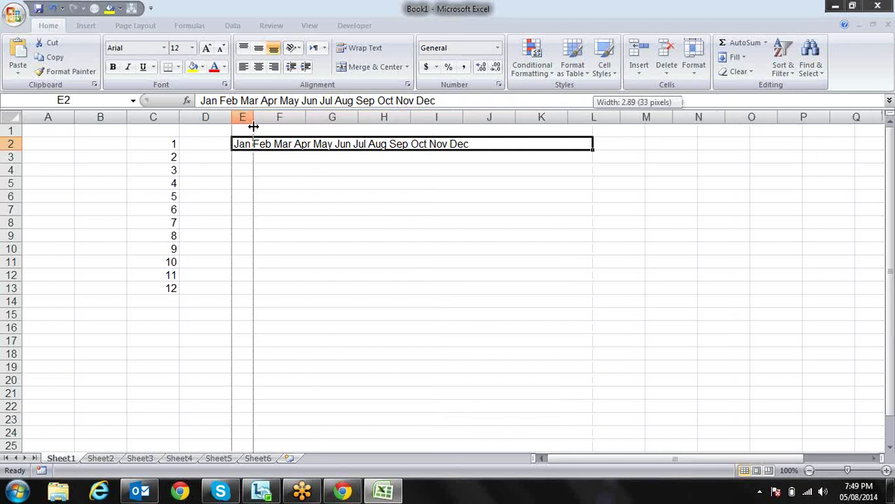
left_click_drag(252, 125, 253, 125)
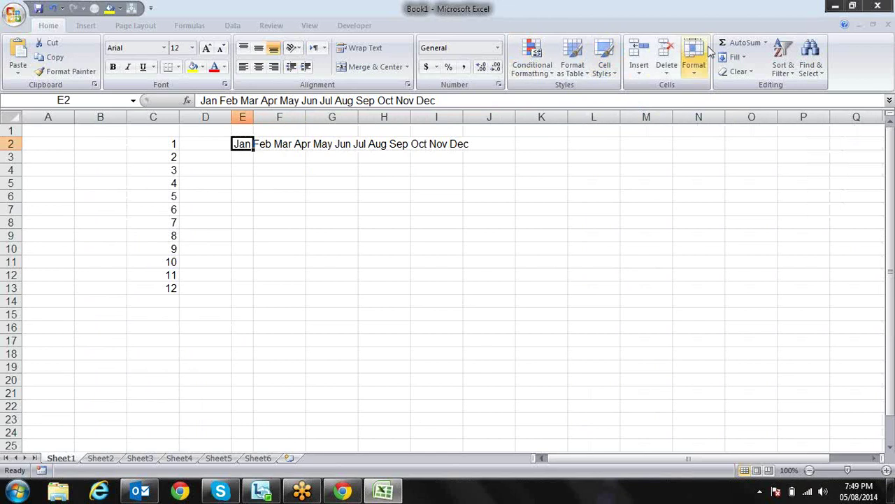
left_click(745, 59)
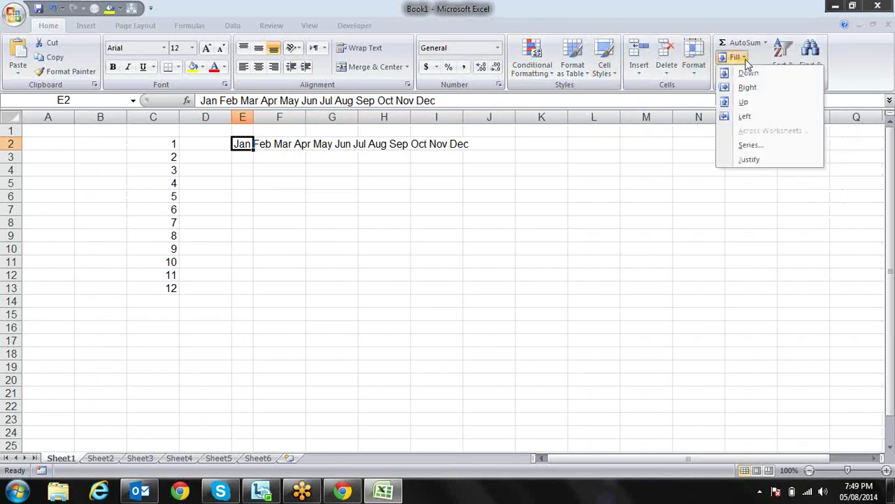
left_click(748, 160)
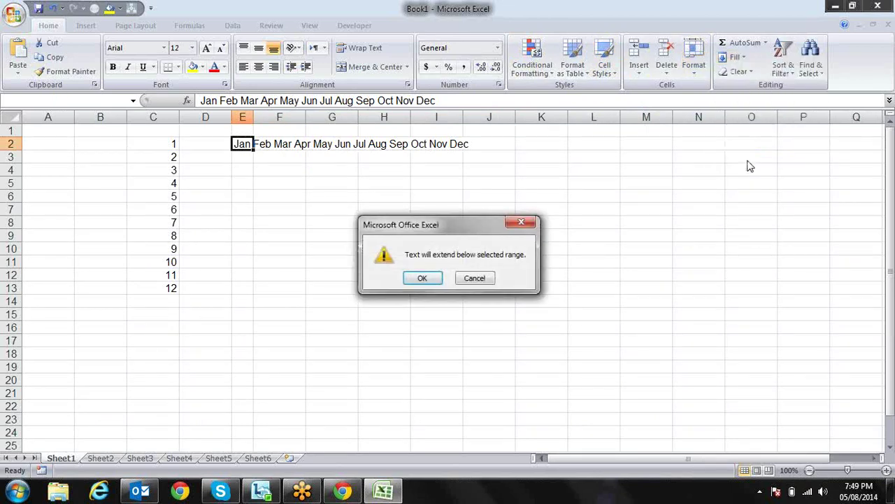
key("Return")
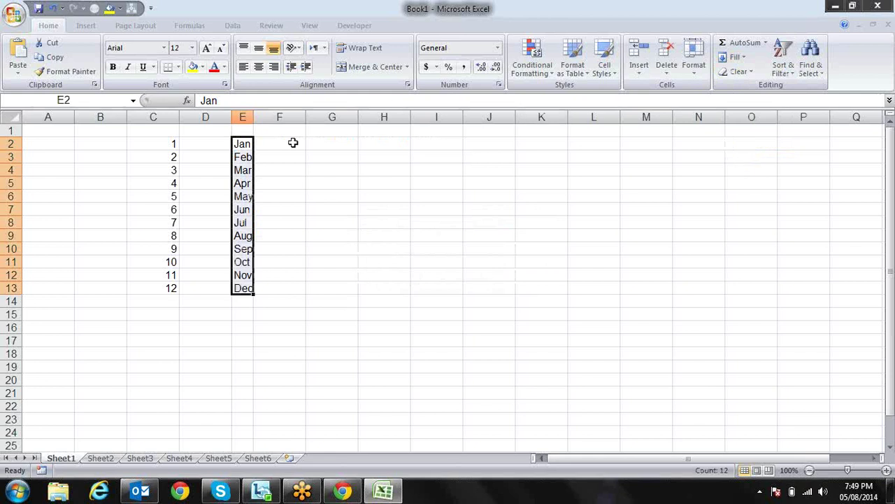
left_click(249, 224)
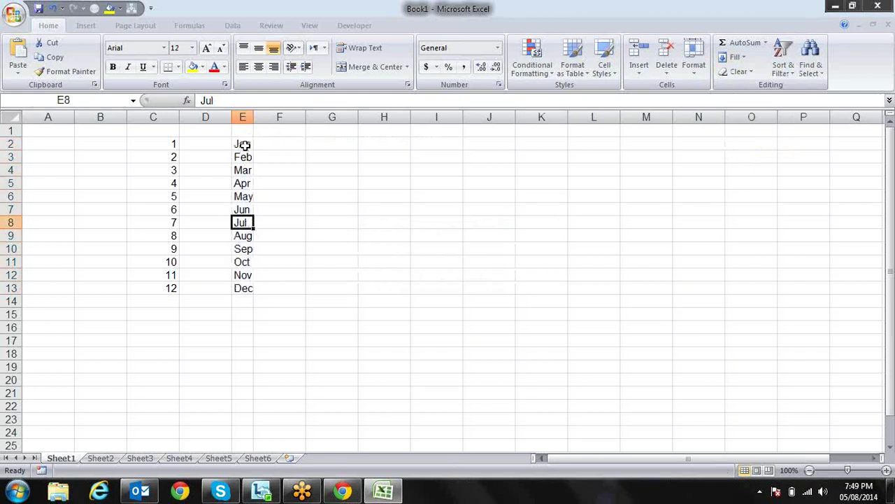
Widen column E, justify E2:E13 into one line again, then narrow it to width 41.44
left_click_drag(245, 144, 243, 288)
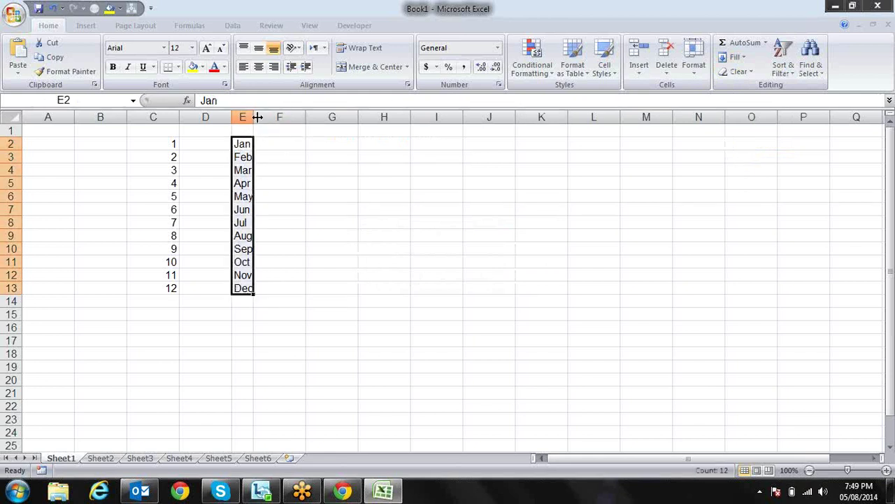
left_click_drag(258, 117, 570, 119)
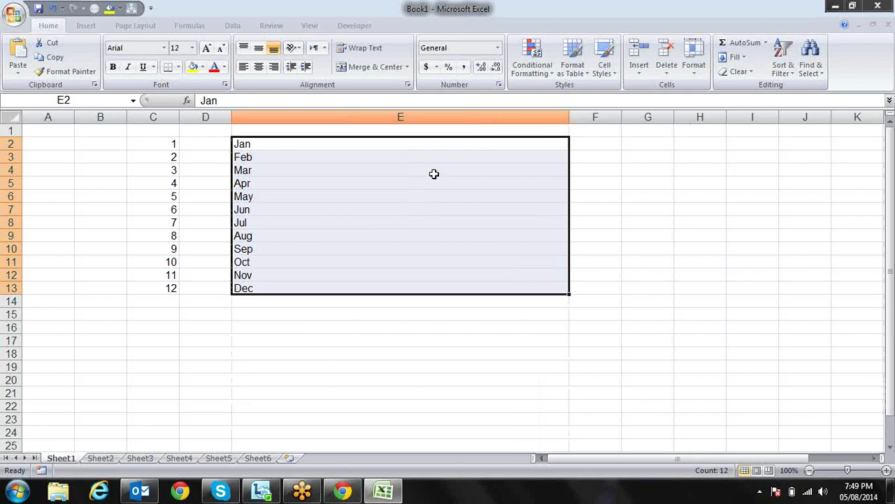
left_click(743, 59)
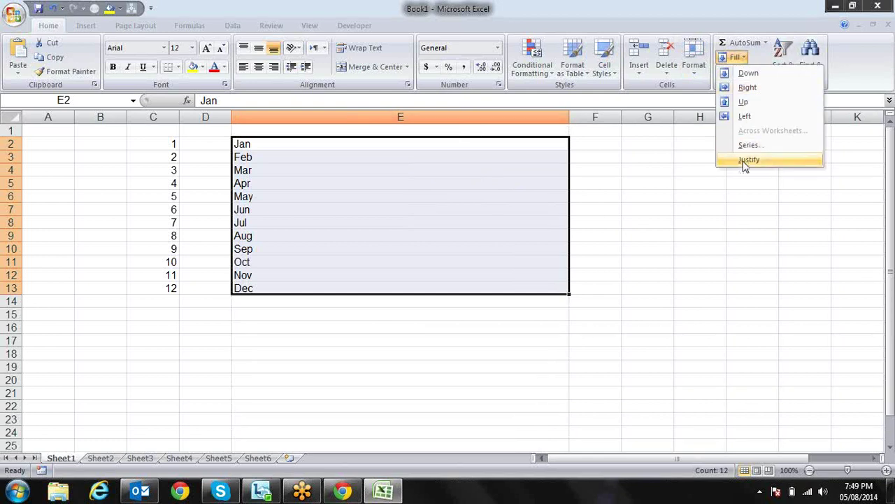
left_click(747, 161)
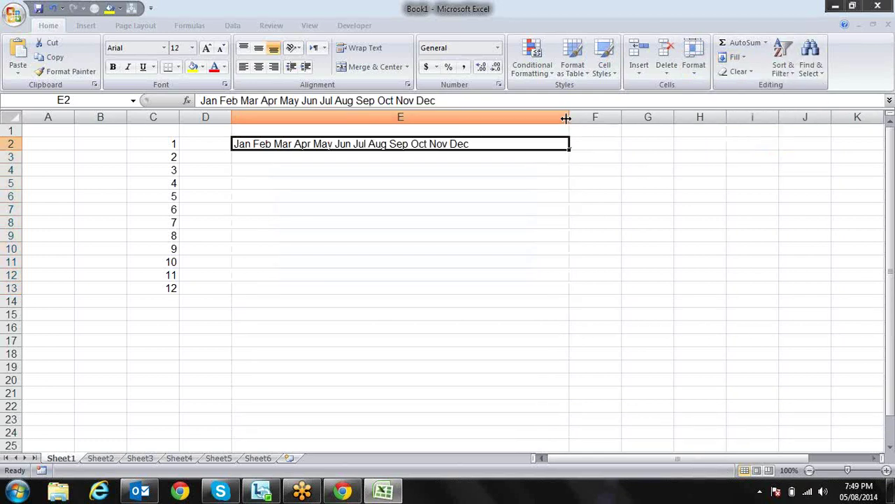
left_click_drag(566, 118, 480, 124)
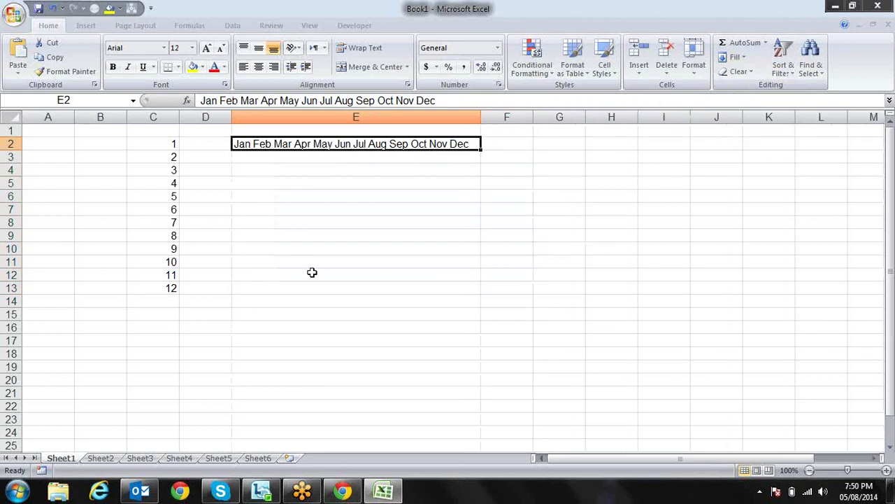
Replace every space in E2 with ", " so it reads Jan", "Feb", … "Dec
key("ctrl+f")
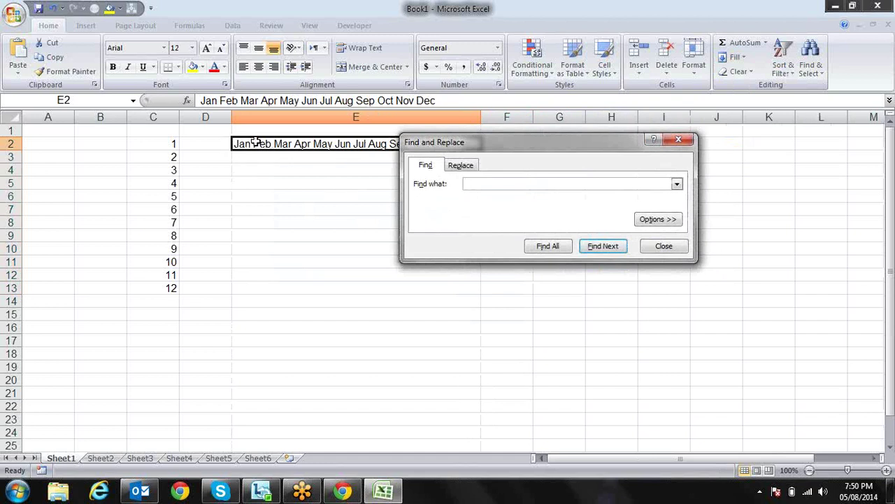
left_click_drag(463, 146, 341, 211)
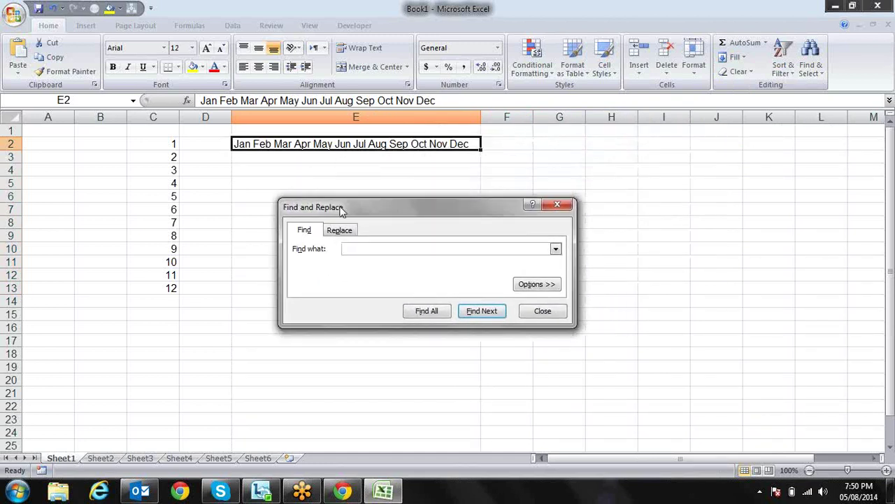
left_click(341, 231)
type("\", \"")
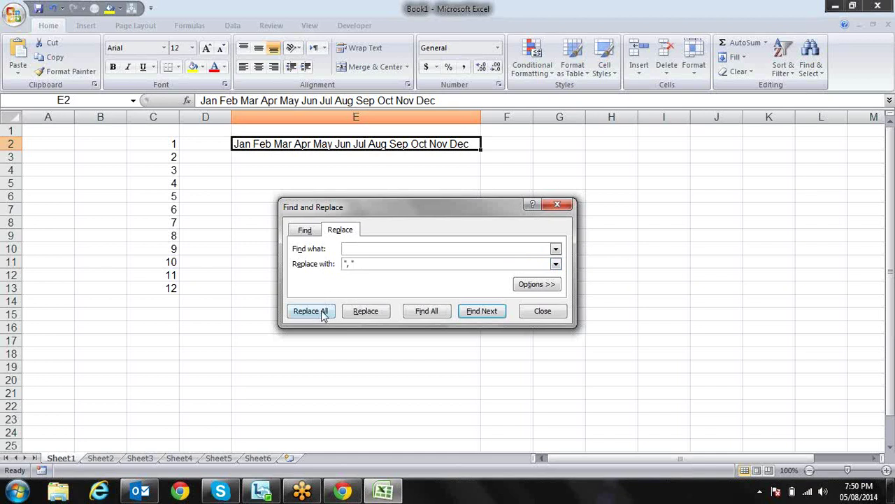
left_click(376, 313)
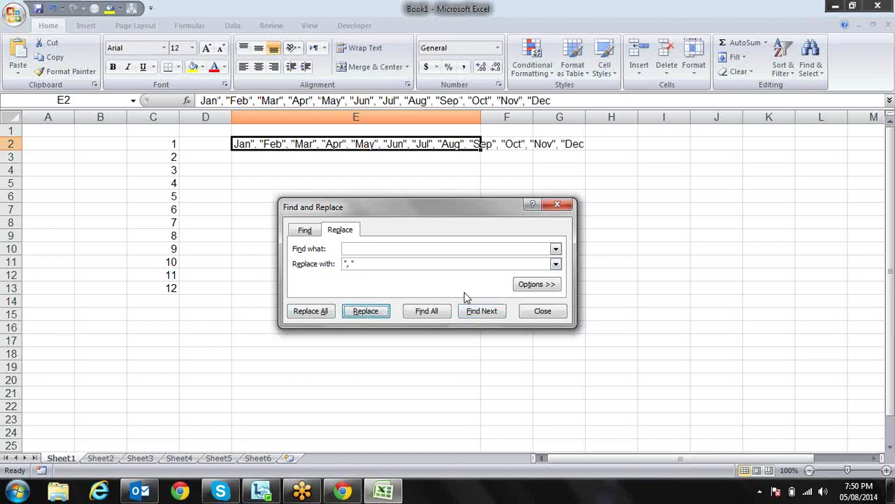
left_click(540, 311)
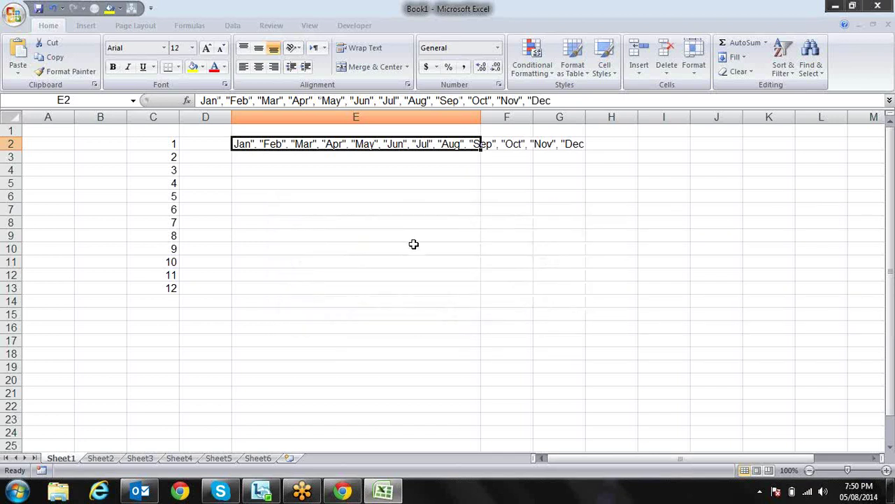
Cut the quoted Jan–Dec month list out of E2, leaving E2 empty
left_click(203, 101)
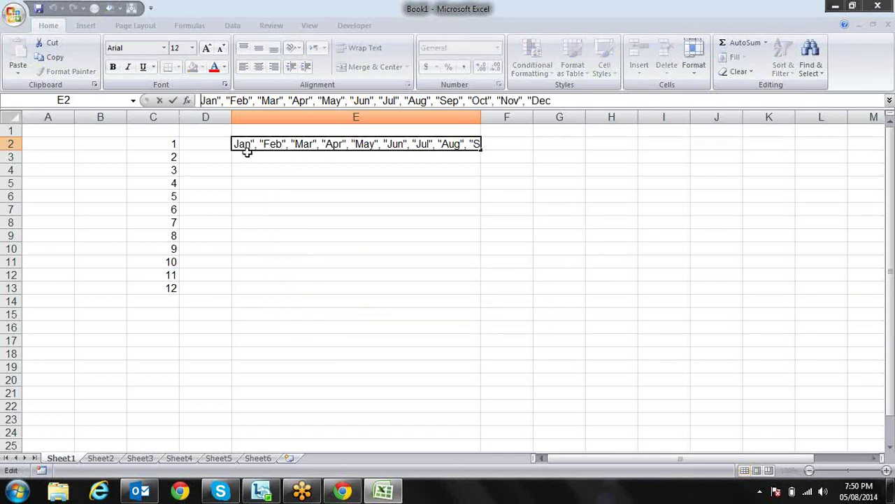
type("\"")
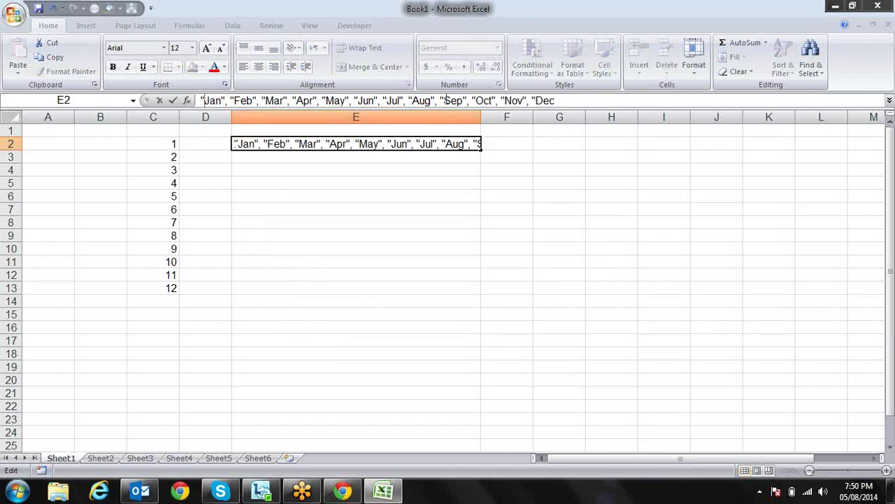
left_click(584, 96)
type("\"")
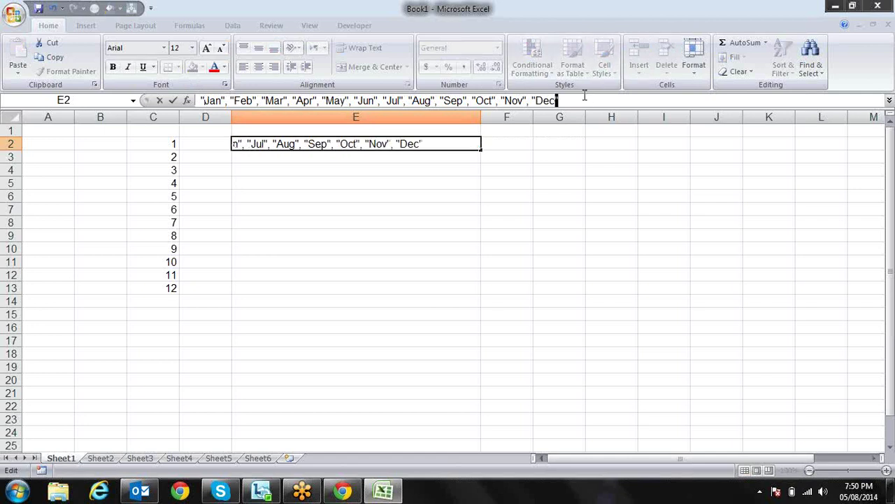
key("ctrl+shift+Left")
key("ctrl+shift+Left")
key("ctrl+shift+Left")
key("ctrl+shift+Left")
key("ctrl+shift+Left")
key("ctrl+shift+Left")
key("ctrl+shift+Left")
key("ctrl+shift+Left")
key("ctrl+shift+Left")
key("ctrl+shift+Left")
key("ctrl+shift+Left")
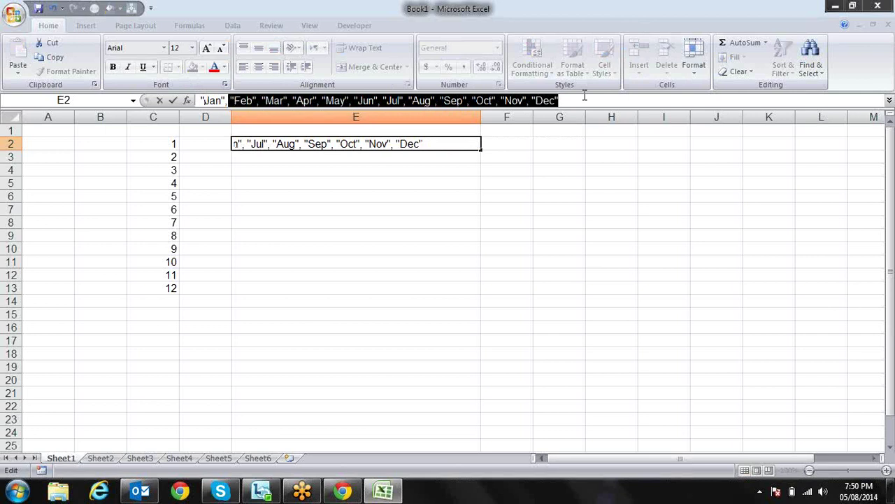
key("ctrl+shift+Left")
key("ctrl+x")
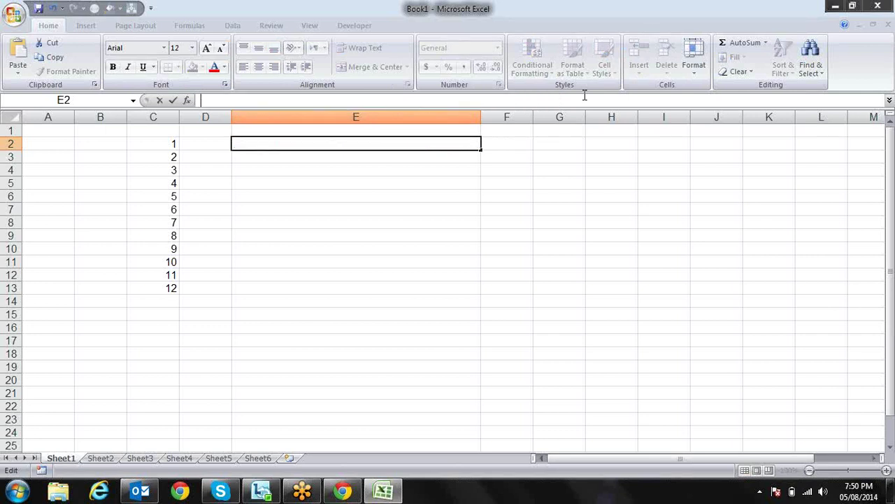
key("shift+Tab")
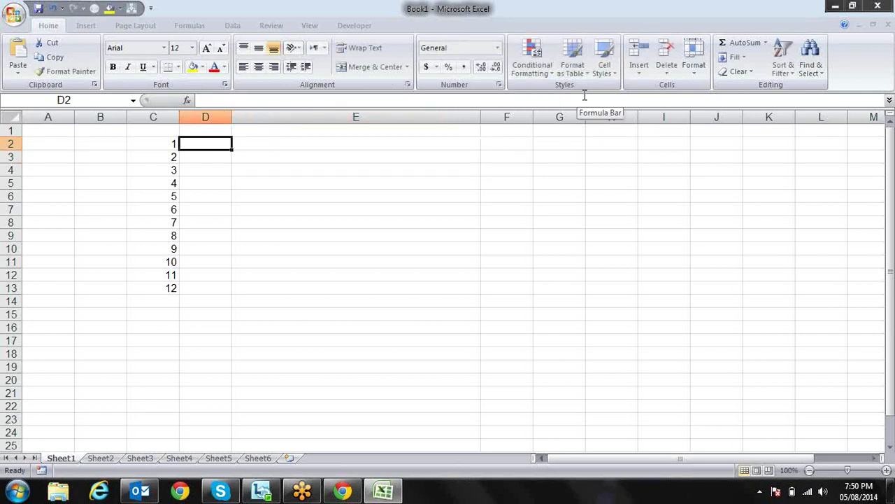
Enter =CHOOSE(C2,"Jan",…,"Dec") in D2 and fill it down to D13
type("=cho")
key("Tab")
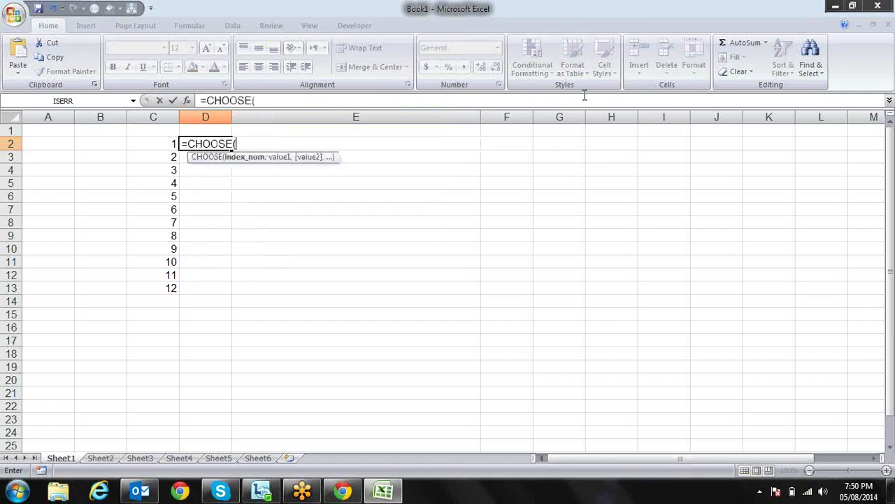
key("Left")
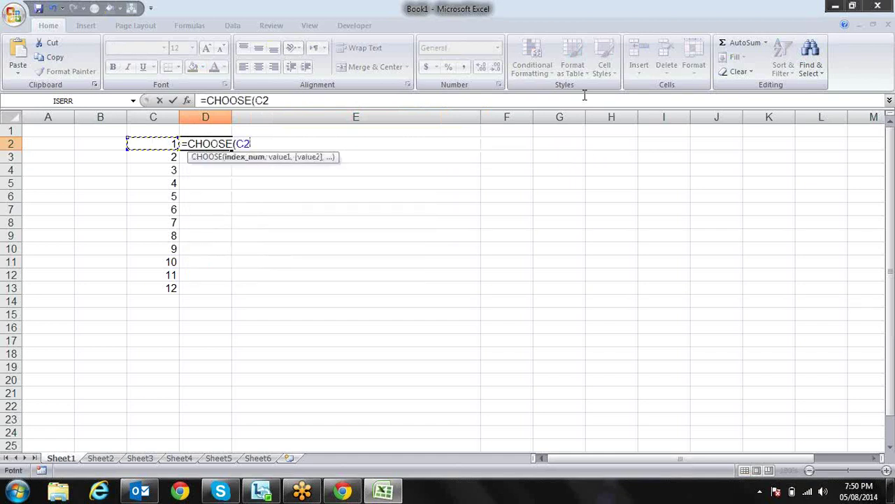
type(",")
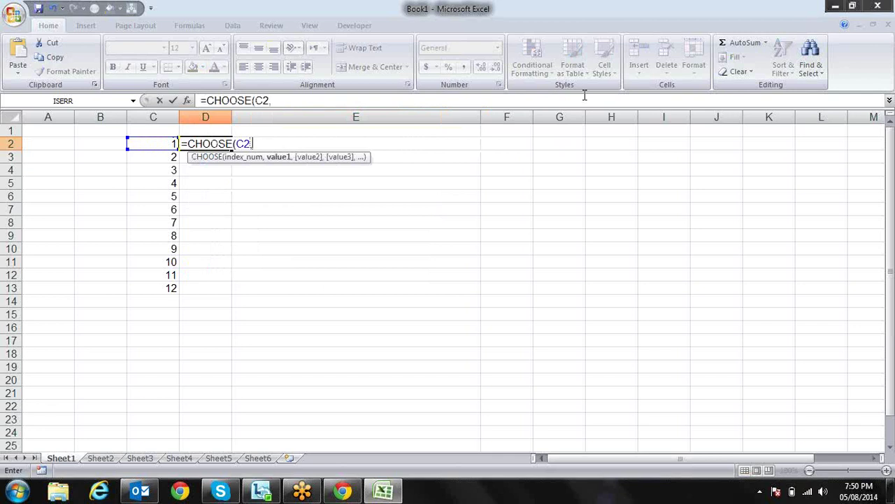
type("\"Jan\", \"Feb\", \"Mar\", \"Apr\", \"May\", \"Jun\", \"Jul\", \"Aug\", \"Sep\", \"Oct\", \"Nov\", \"Dec\"")
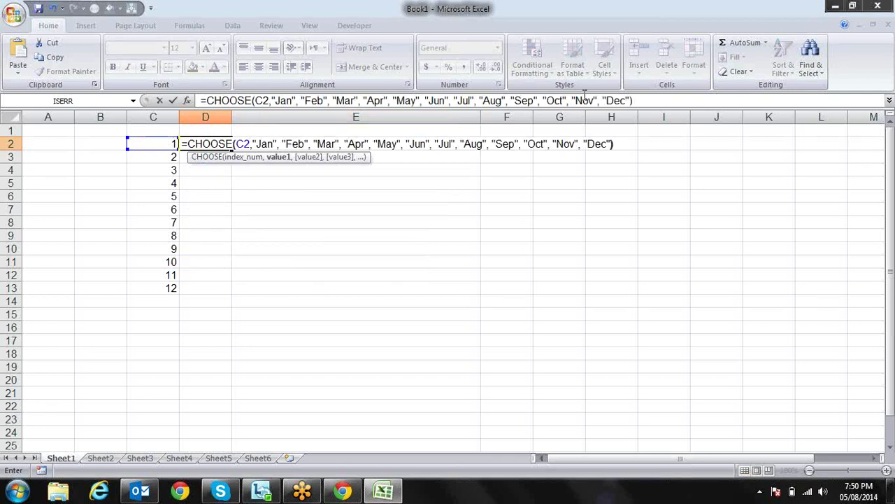
key("Return")
key("Up")
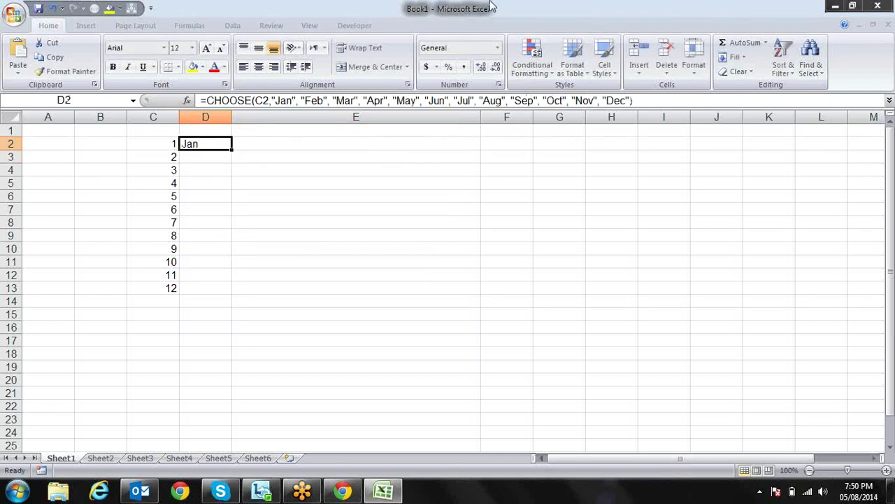
left_click_drag(232, 150, 224, 292)
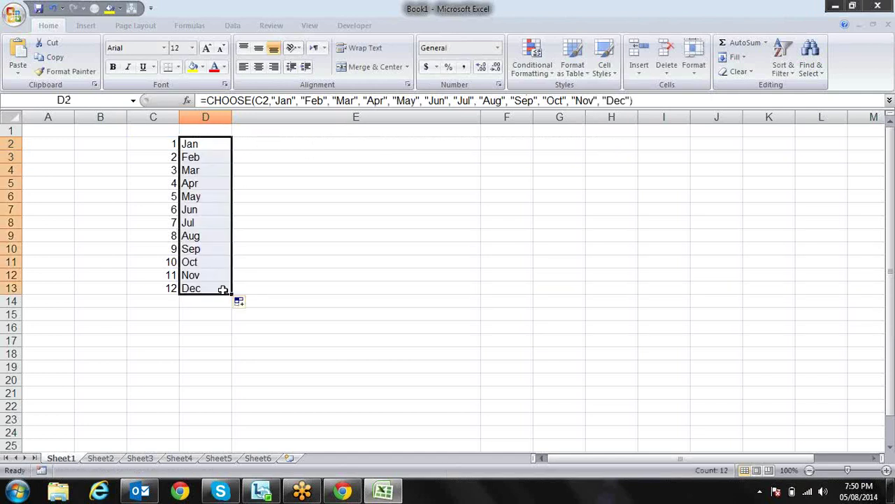
left_click(169, 145)
Test the lookup by setting C2 to 12 and undoing, then entering 3 and 2 in C3
type("12")
key("Return")
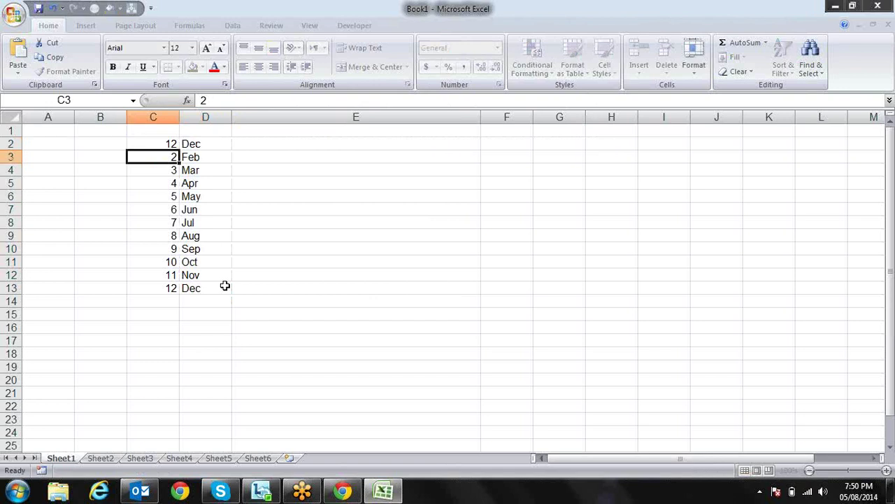
key("ctrl+z")
key("Return")
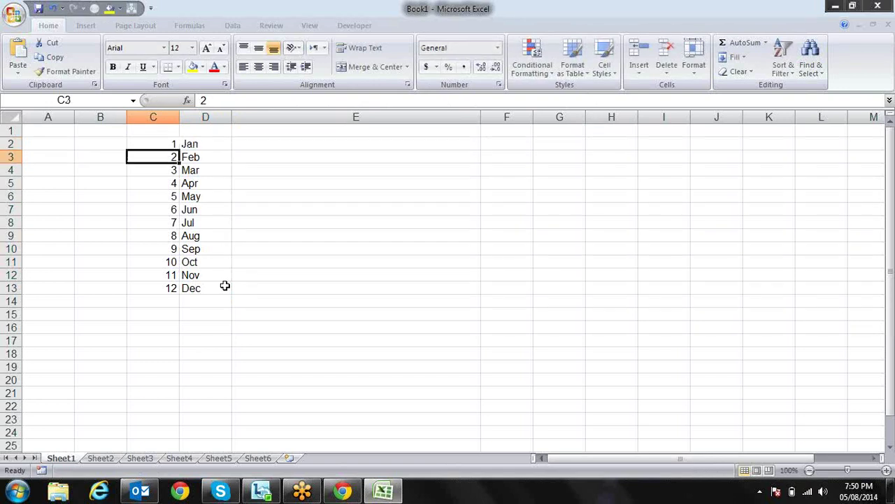
type("3")
key("Return")
key("Up")
type("2")
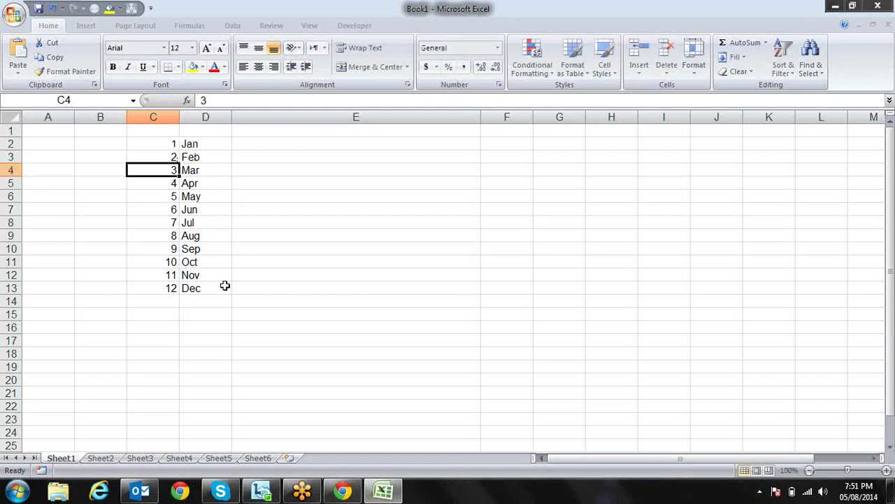
Step around C2, D2 and column D to check the month results
key("Up")
key("Up")
key("Right")
key("Down")
key("Down")
key("Down")
key("Down")
key("Down")
key("Down")
key("Down")
key("Down")
key("Down")
key("Down")
key("Down")
key("Down")
key("Down")
key("Up")
key("Up")
key("Up")
key("Up")
key("Down")
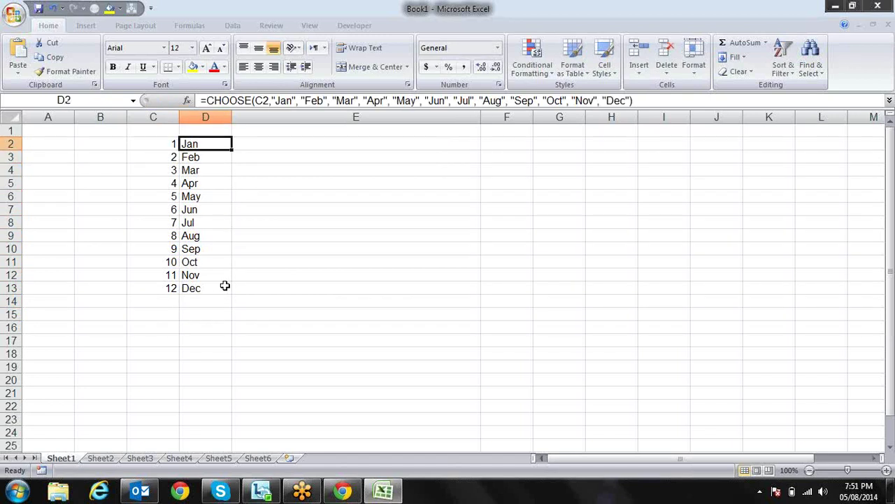
key("Left")
key("Right")
key("Right")
key("Left")
key("Left")
key("Right")
key("Right")
key("Right")
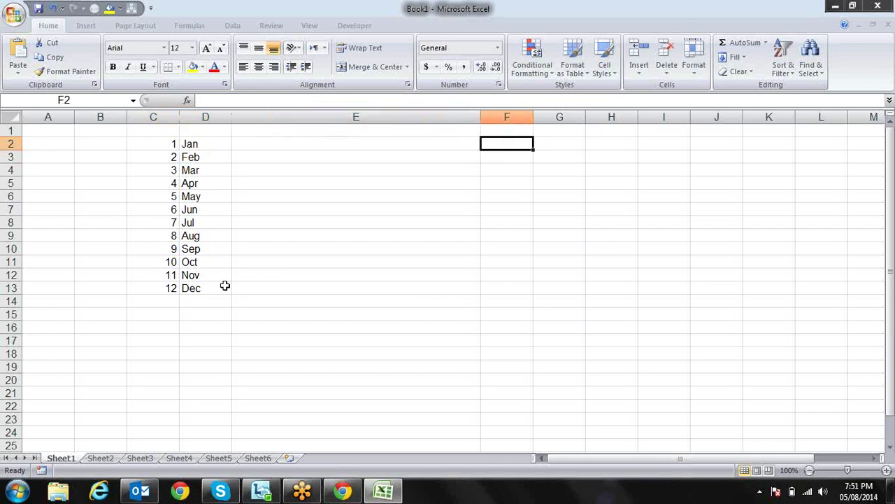
Narrow column E and fill G2:G13 with =RANDBETWEEN(10,90)
left_click_drag(480, 116, 301, 134)
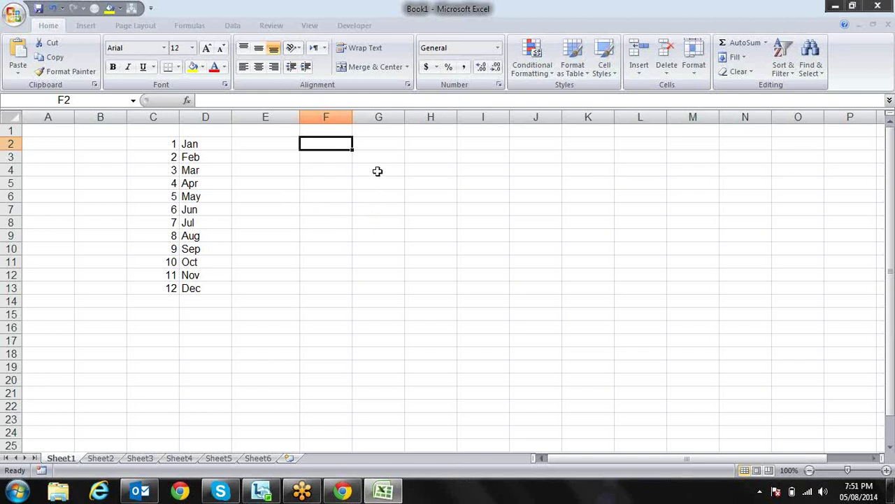
key("Right")
key("shift+Down")
key("shift+Down")
key("shift+Down")
key("shift+Down")
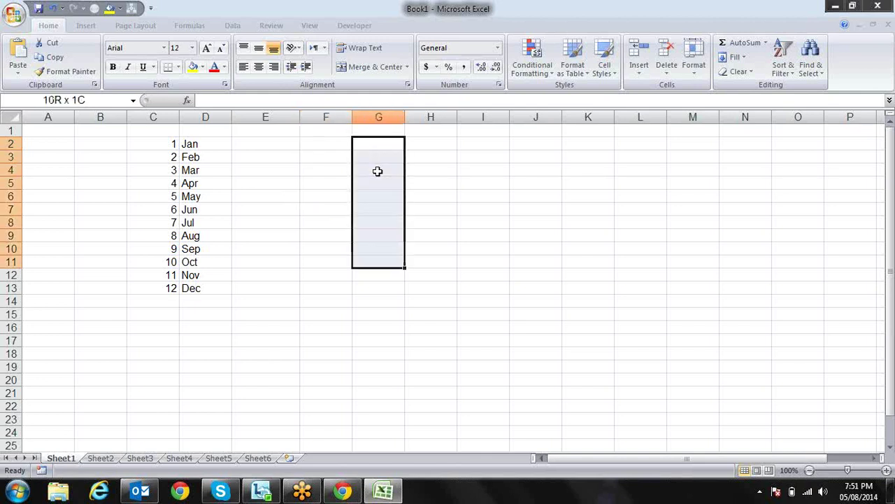
key("shift+Down")
key("shift+Down")
type("=ra")
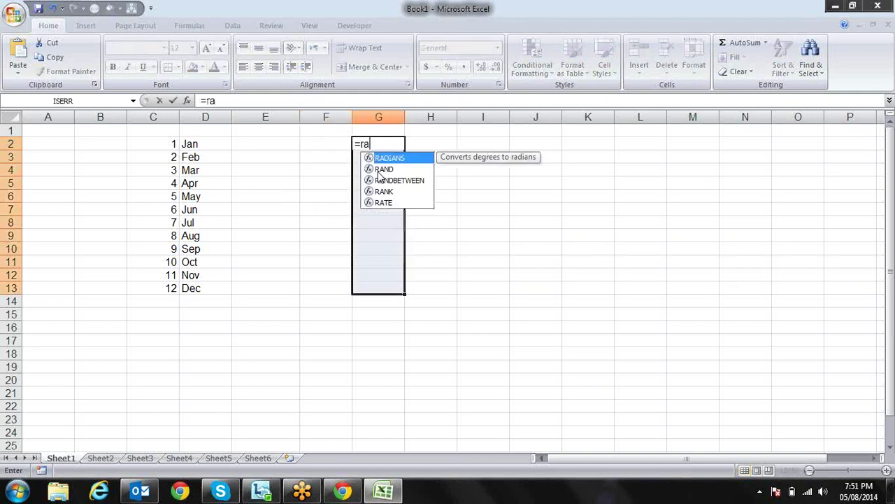
left_click(379, 179)
key("Tab")
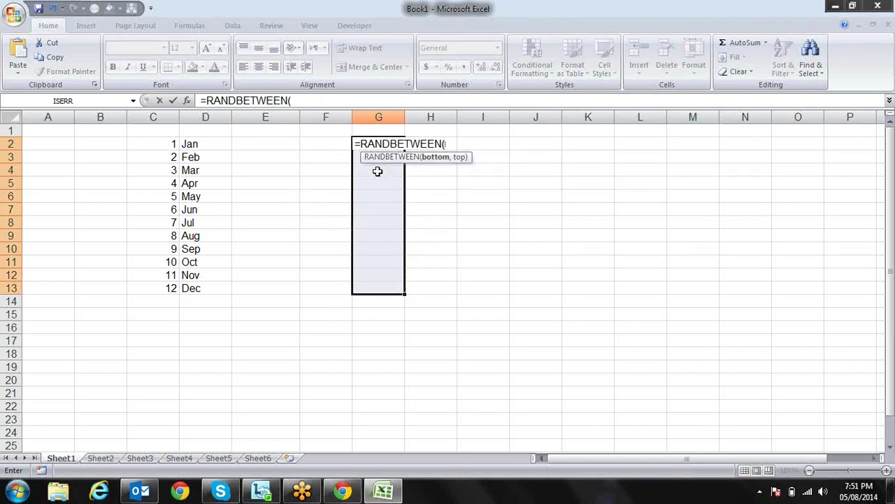
type("10,90)")
key("ctrl+Return")
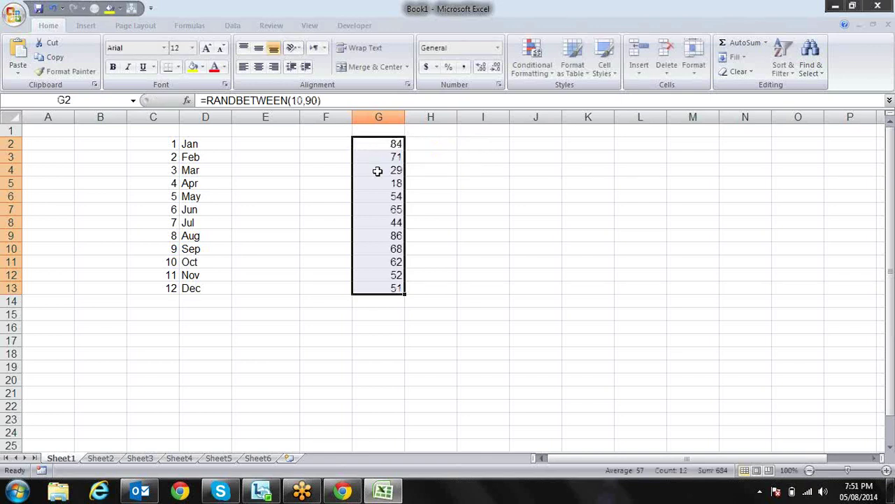
Paste G2:G13 over itself as values so the random numbers stay fixed
key("ctrl+c")
key("alt+e")
key("s")
key("v")
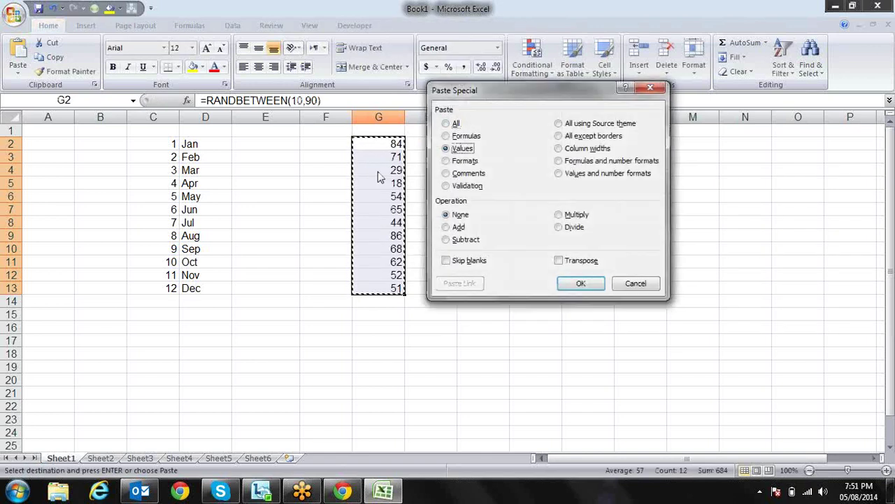
key("Return")
key("Escape")
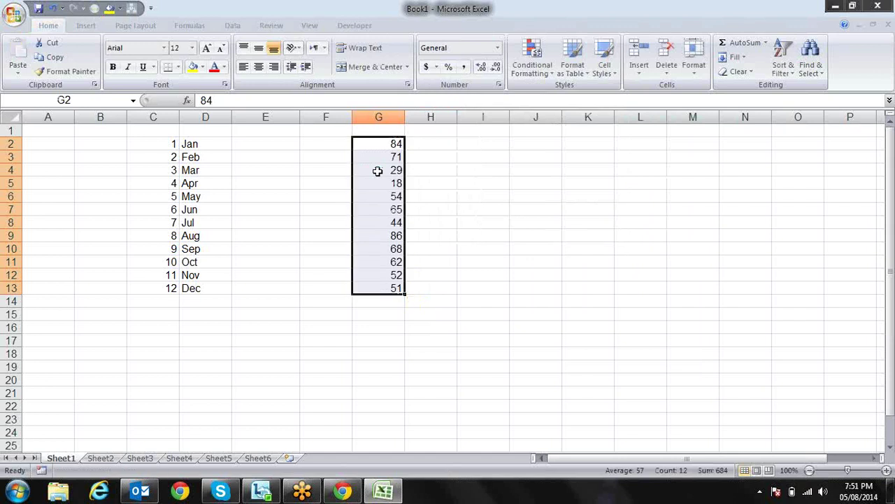
key("Left")
key("Left")
key("Right")
key("Right")
key("Right")
key("Left")
key("Left")
key("Right")
key("Right")
key("Right")
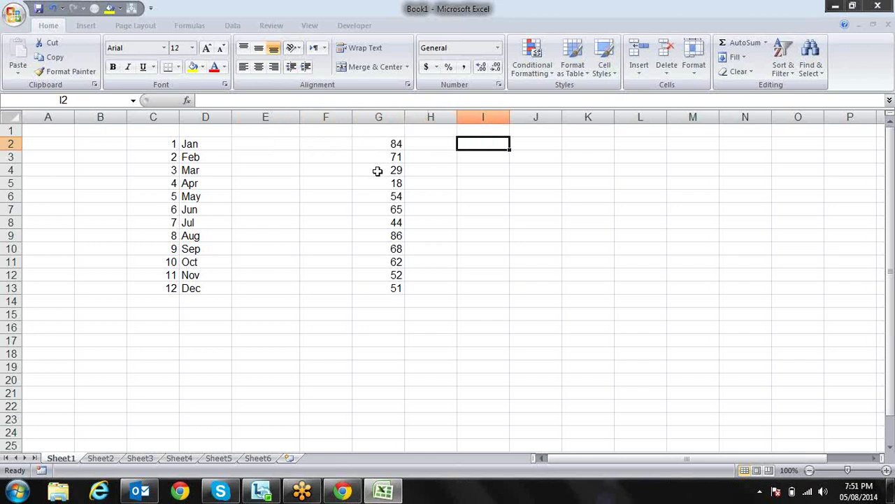
Enter =SMALL(G2:G13,1) in I2
type("=sm")
key("Tab")
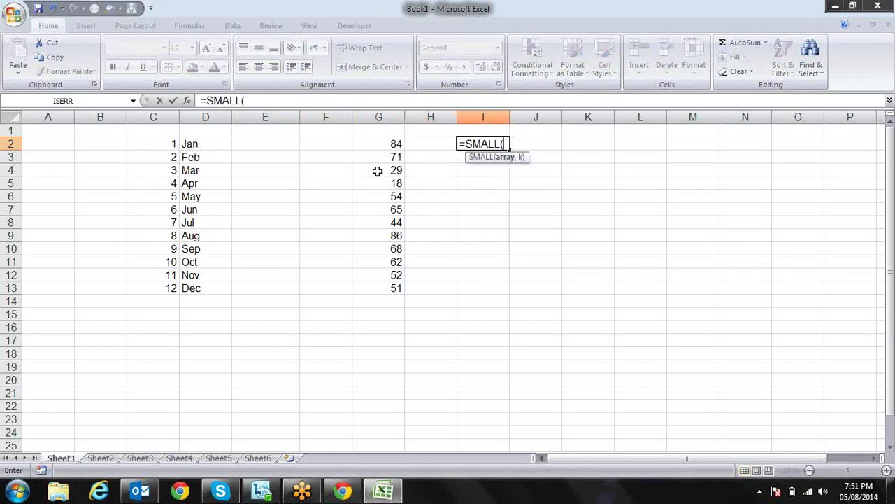
left_click_drag(385, 145, 378, 282)
type(",")
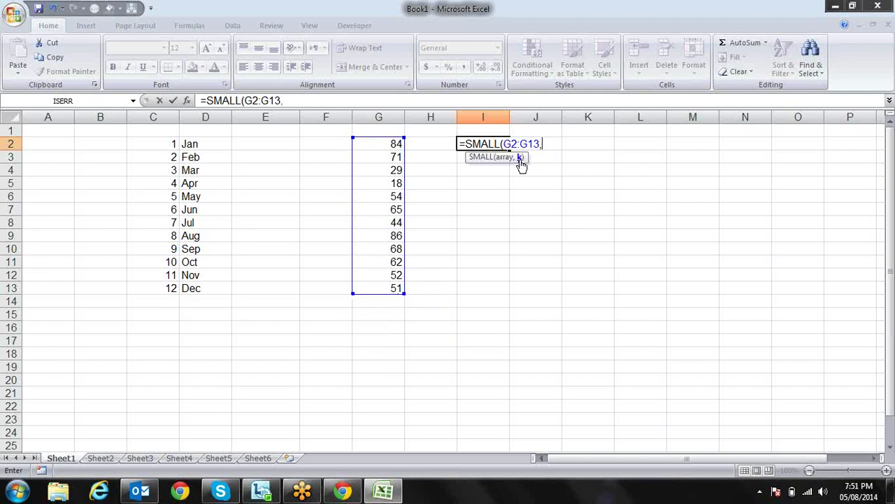
type("1)")
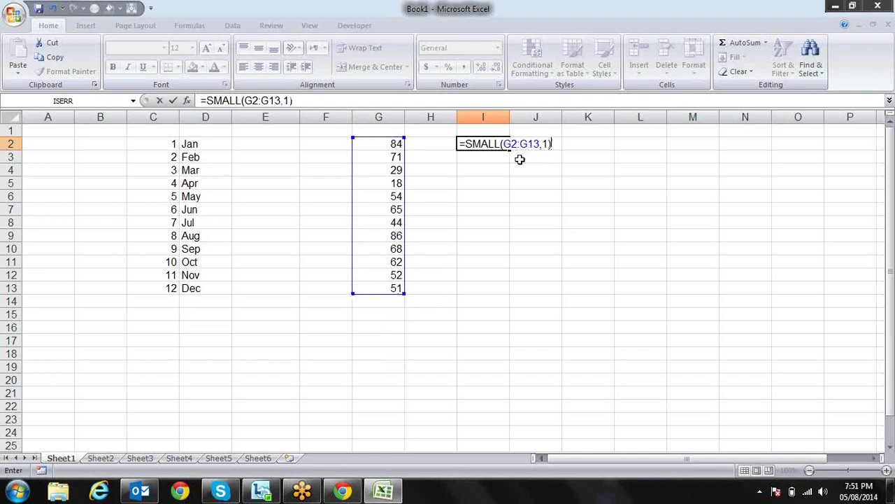
key("Return")
key("Up")
Fill a 1–12 rank series down J2:J13
key("Right")
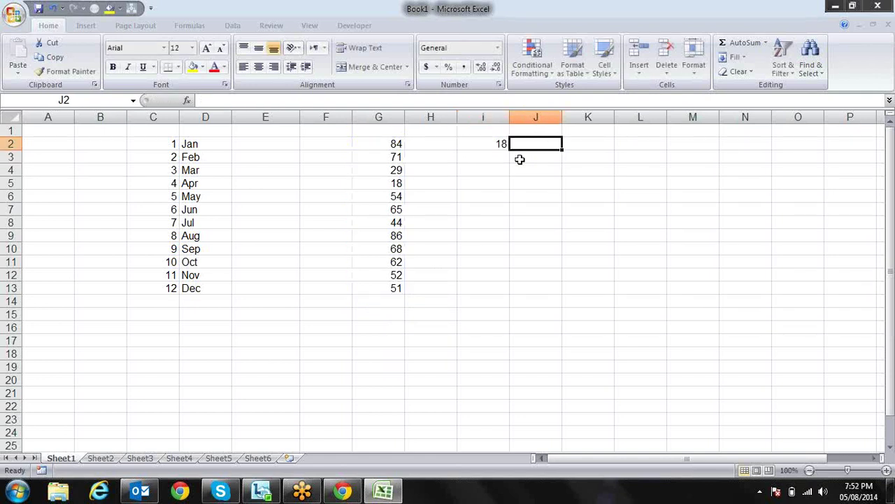
type("1")
key("Return")
key("Down")
key("Up")
key("Up")
left_click_drag(562, 150, 556, 288)
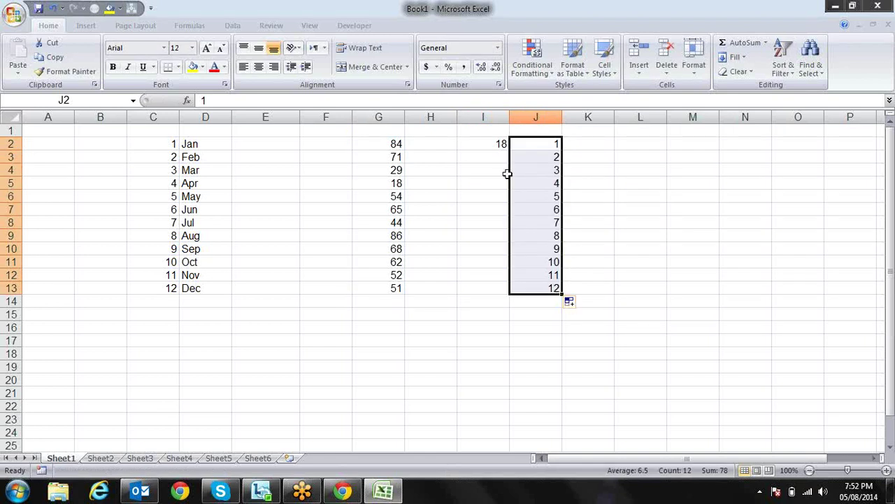
left_click(492, 149)
Change I2's k argument to J2 and copy the SMALL formula down to I13
double_click(492, 149)
key("BackSpace")
left_click(558, 144)
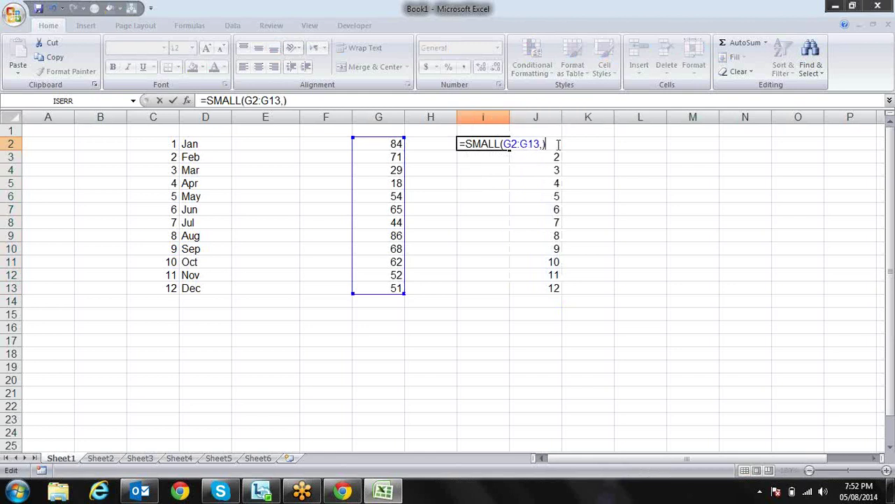
left_click(586, 140)
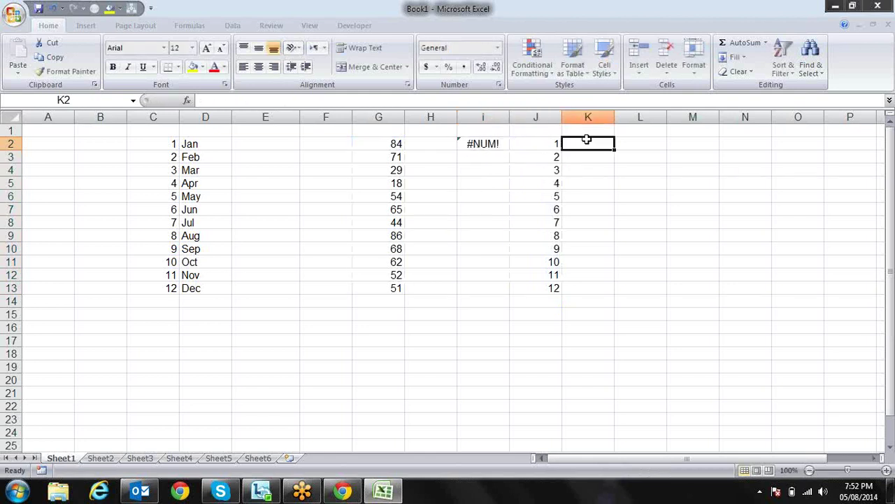
key("Left")
key("Left")
key("F2")
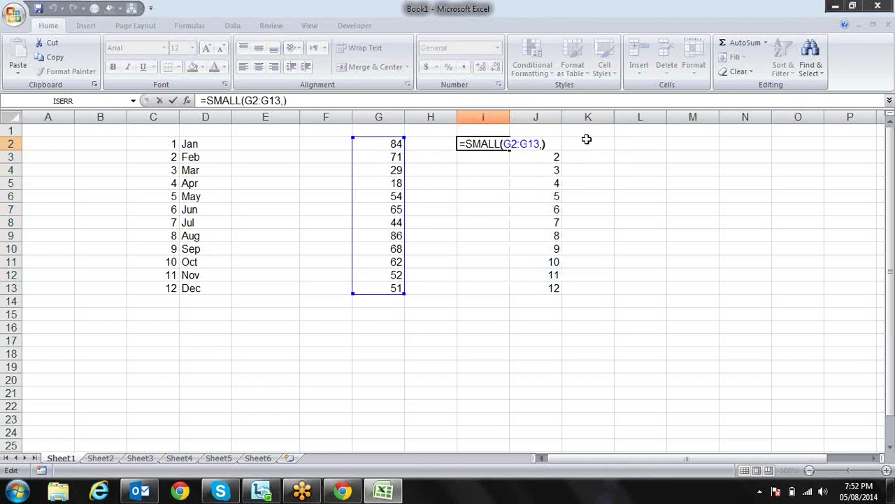
left_click(586, 140)
key("Left")
key("Return")
key("Up")
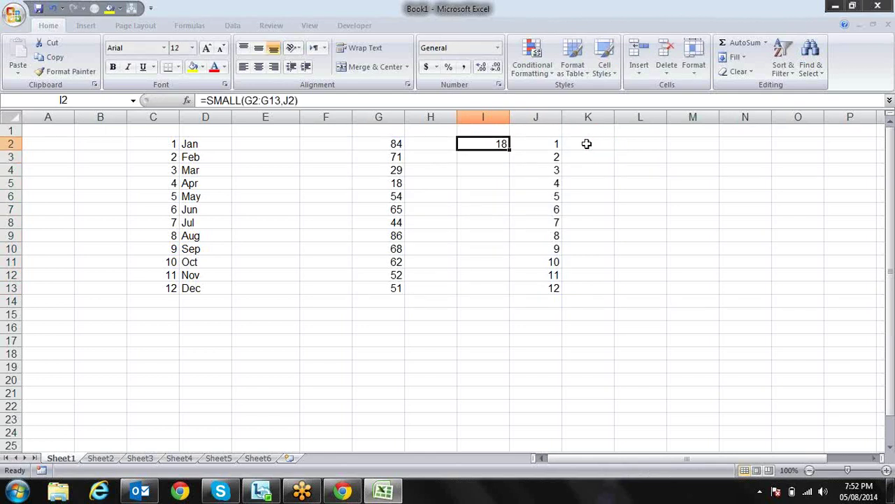
left_click_drag(510, 149, 516, 290)
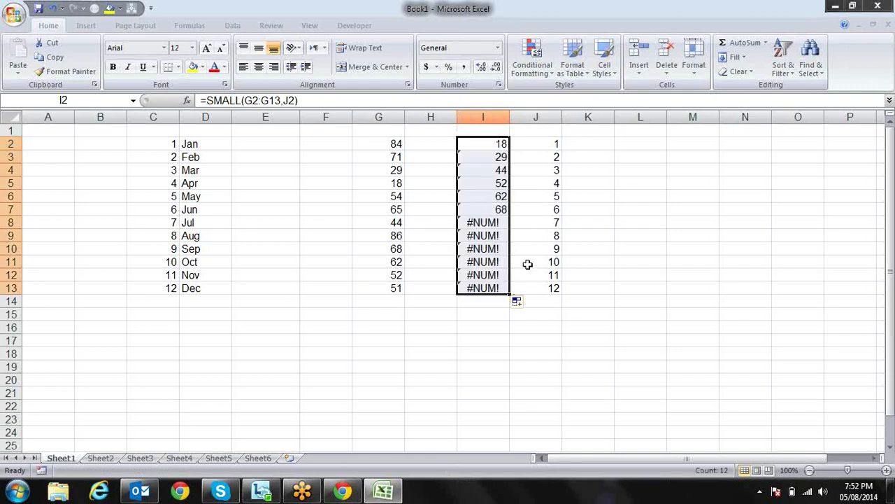
Make I2's range absolute as $G$2:$G$13, refill down to I13, and check the copies
key("F2")
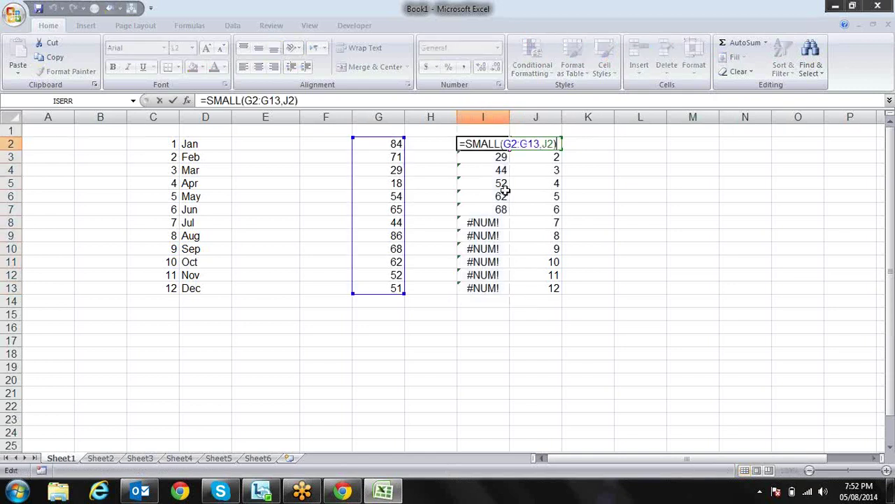
left_click_drag(539, 145, 505, 144)
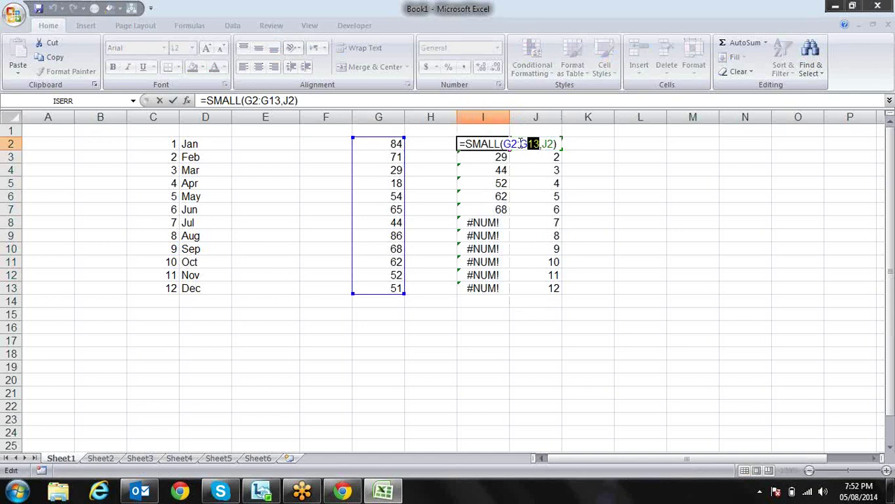
key("F4")
key("Return")
left_click(506, 143)
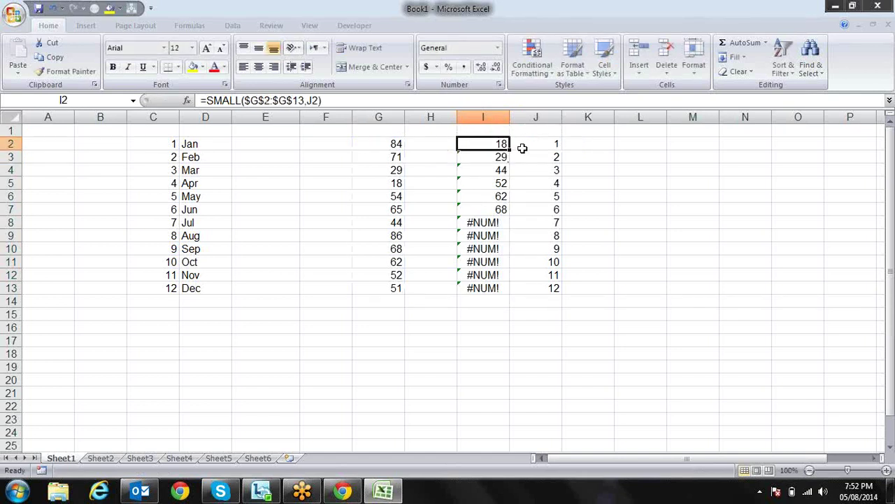
left_click_drag(510, 150, 509, 294)
left_click(591, 253)
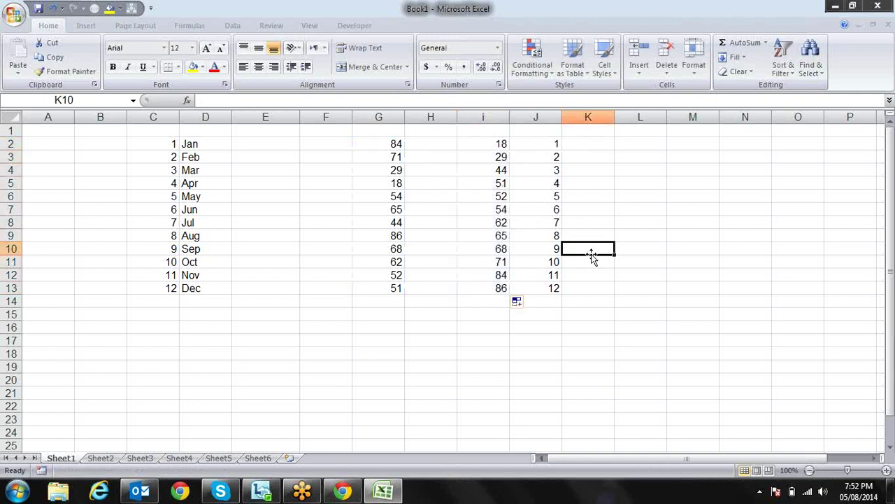
left_click(498, 143)
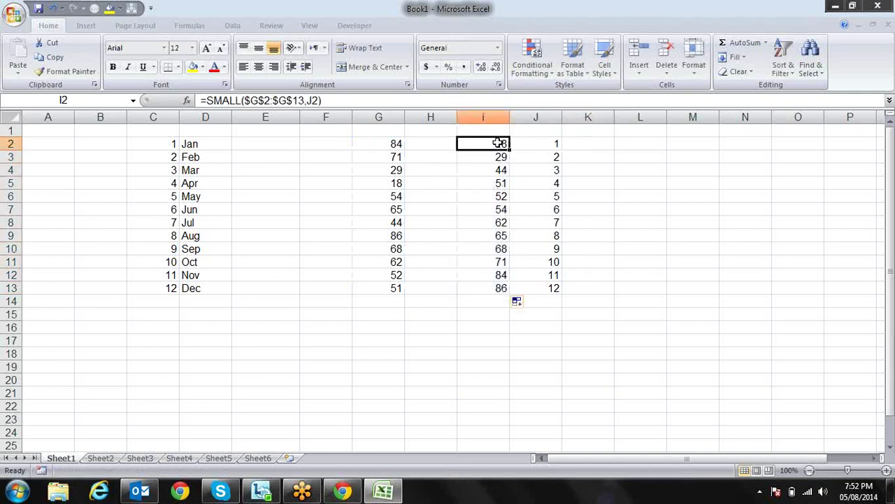
left_click(503, 291)
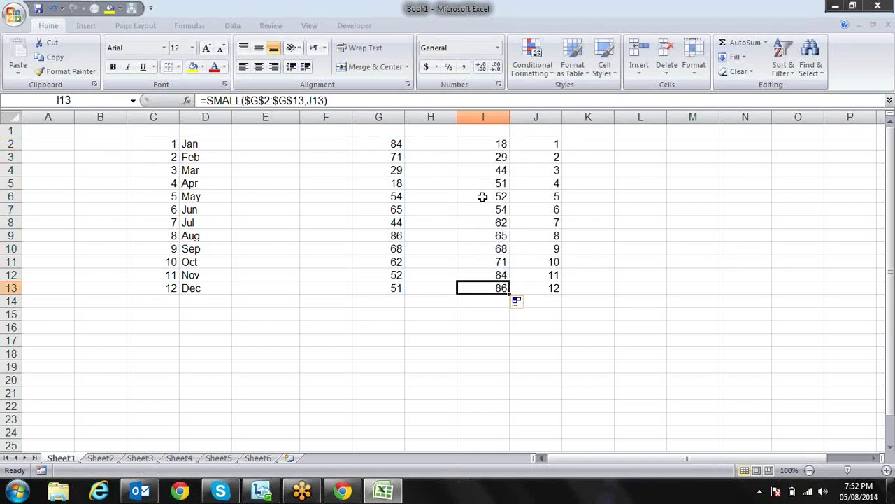
Enter =LARGE($G$2:$G$13,J2) in K2 and fill it down to K13
left_click(578, 143)
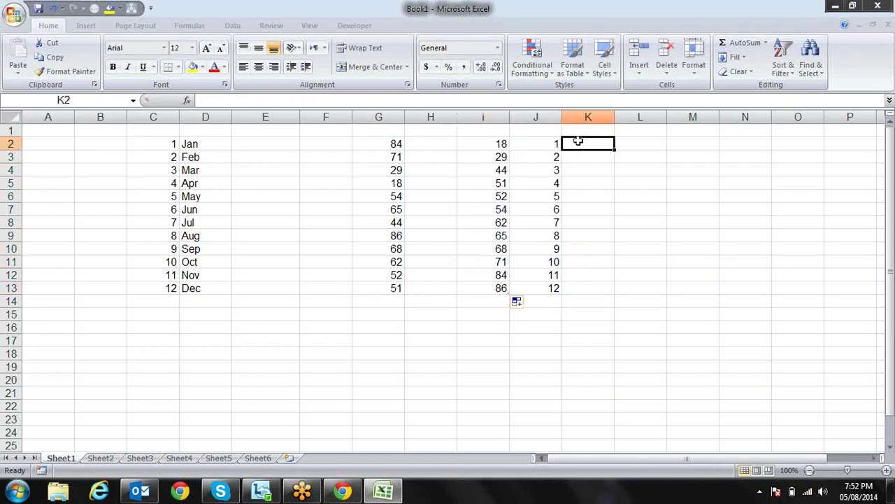
type("'")
type("=la")
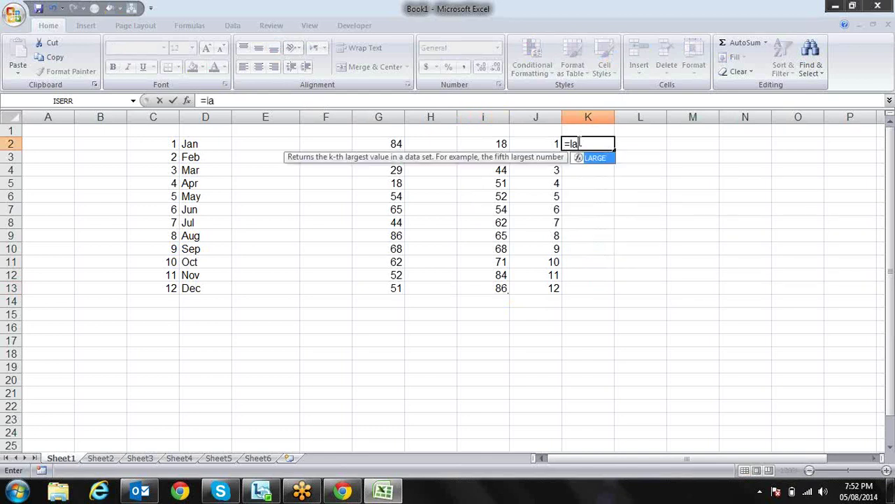
key("Tab")
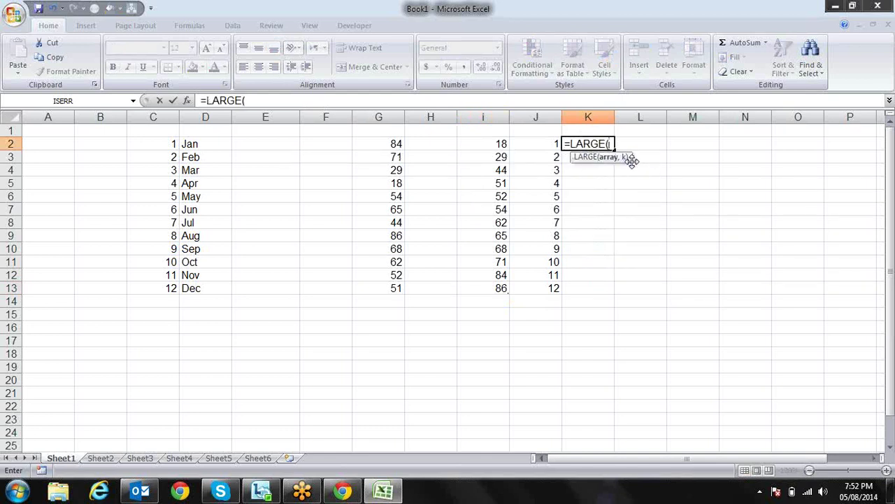
mouse_move(396, 142)
left_mouse_down()
mouse_move(396, 303)
mouse_move(395, 287)
left_mouse_up()
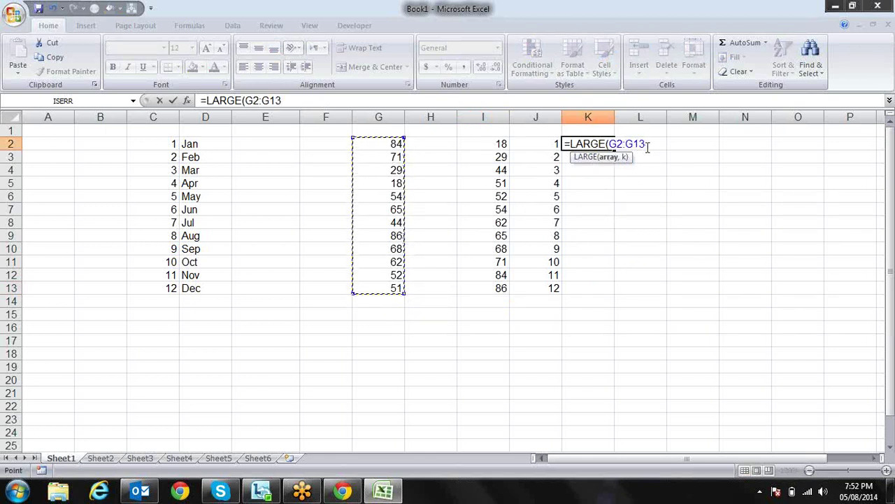
left_click_drag(648, 145, 612, 146)
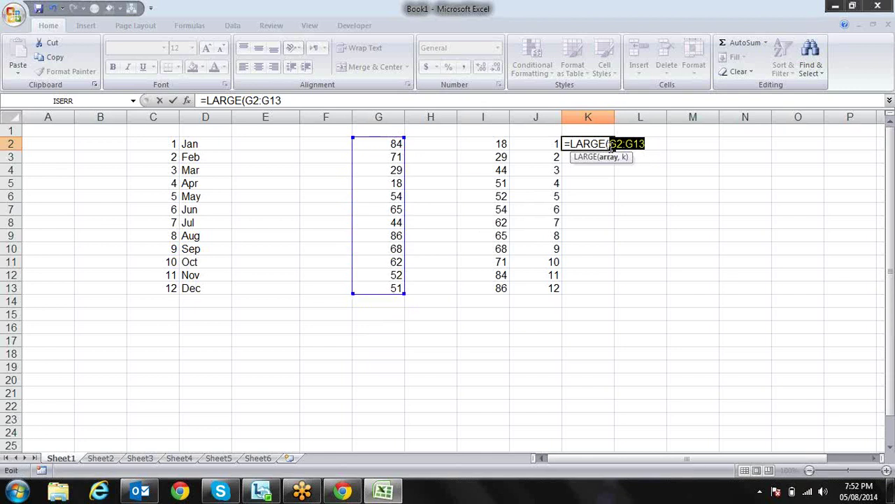
key("F4")
key("End")
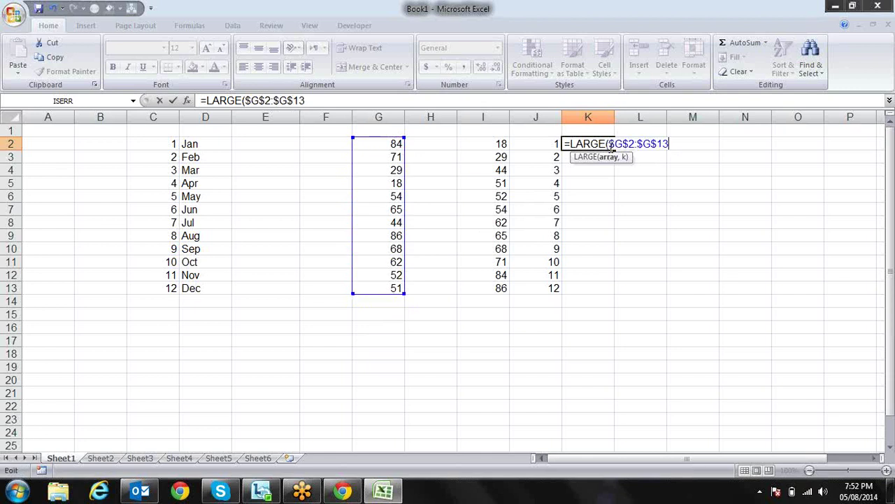
type(",")
left_click(547, 144)
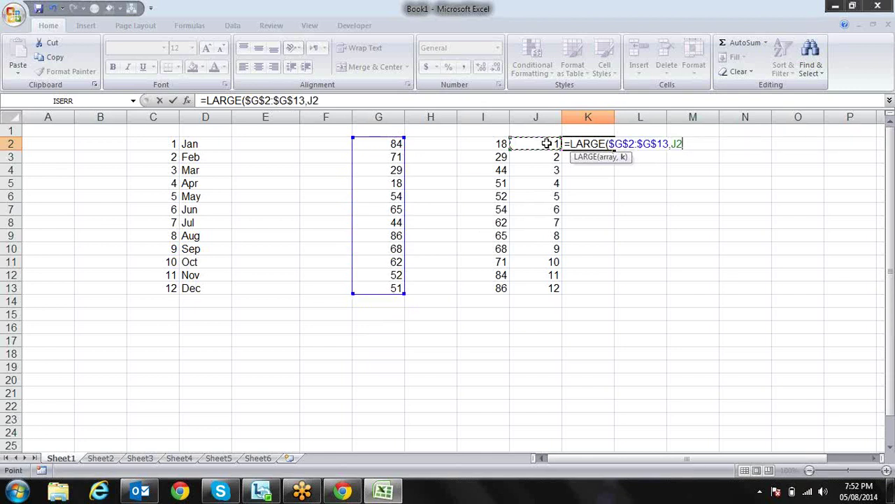
key("Return")
key("Up")
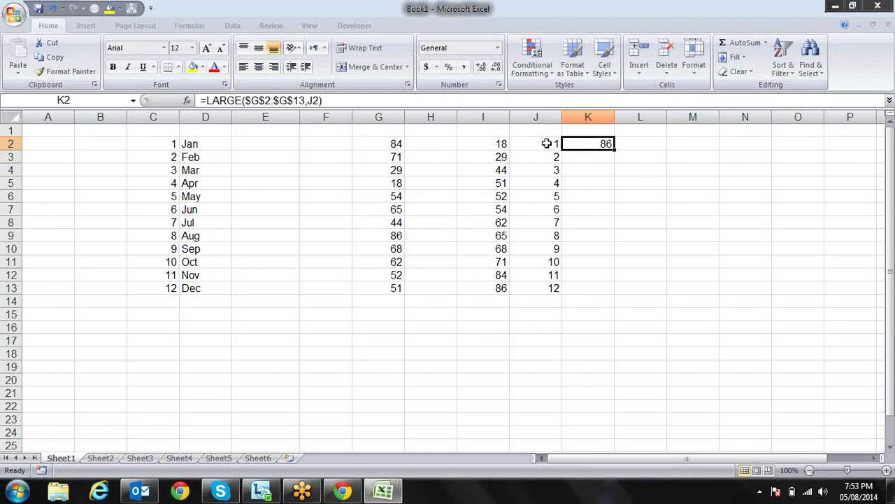
left_click_drag(614, 149, 614, 293)
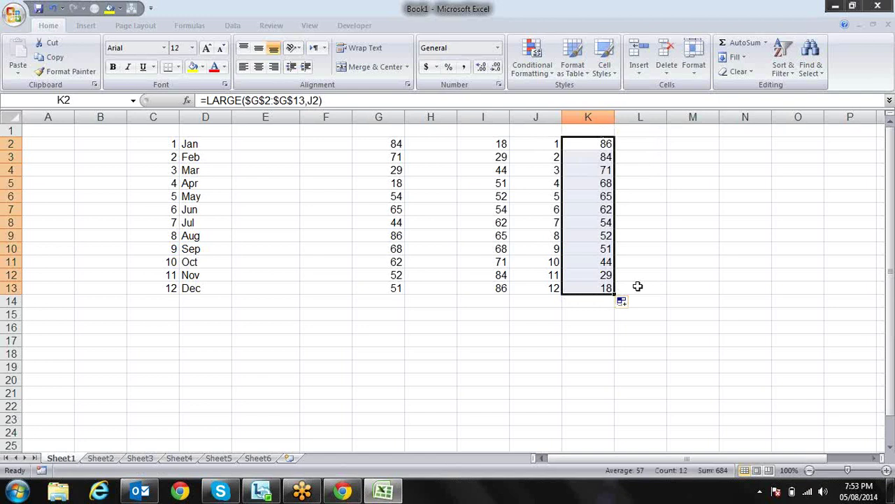
left_click(340, 143)
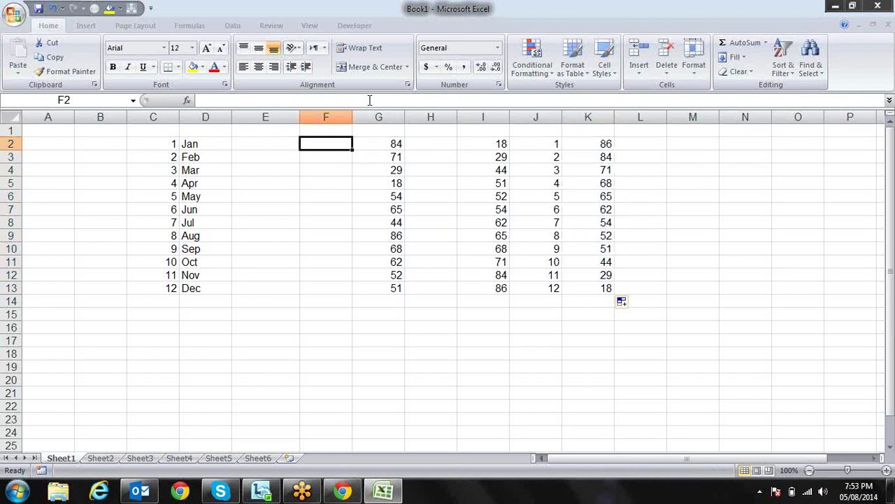
Give F2 a List data validation with source asc, dsc
left_click(238, 25)
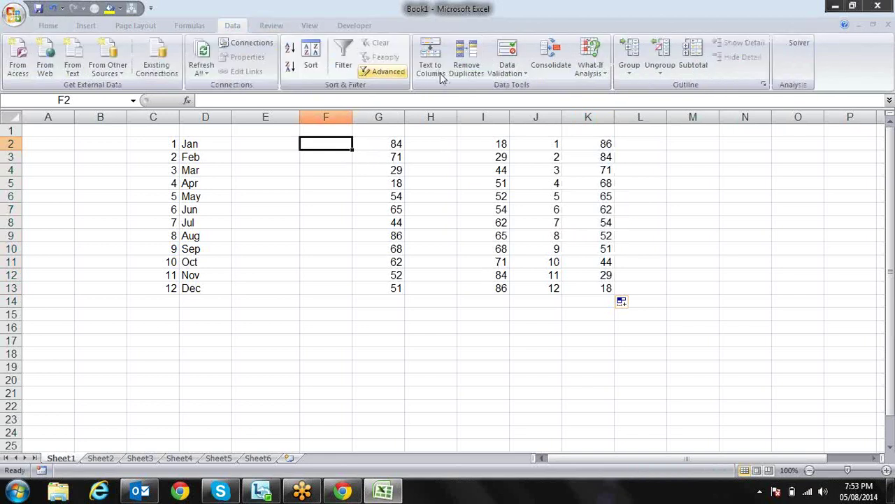
left_click(507, 50)
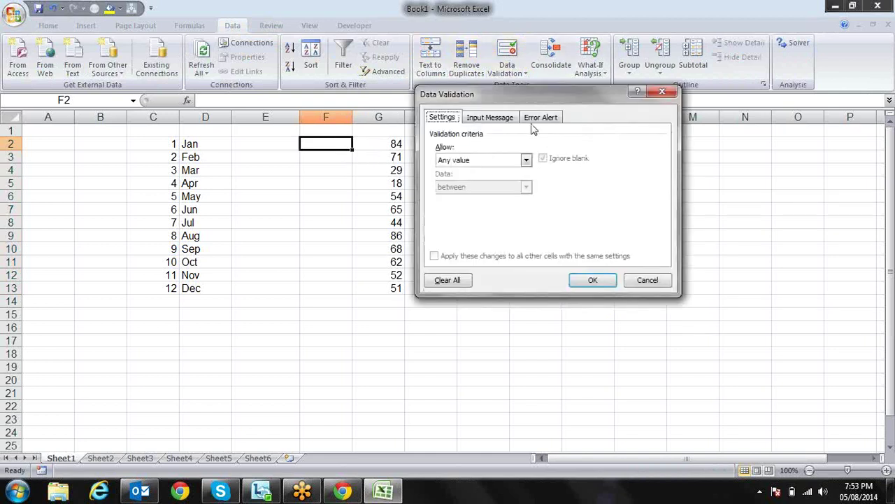
left_click(525, 160)
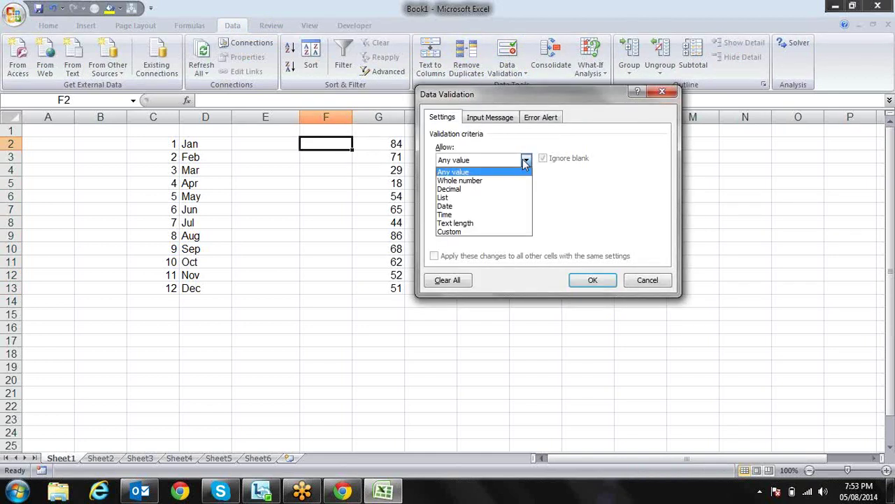
left_click(494, 200)
left_click(492, 214)
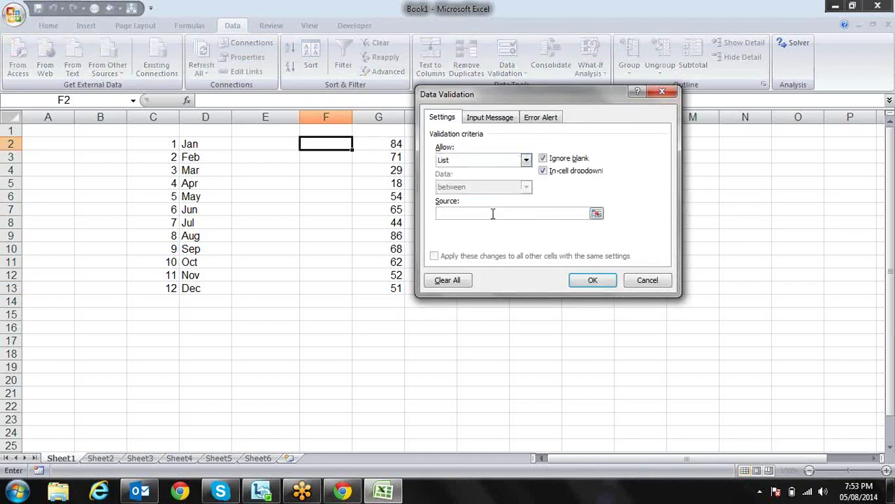
type("asd")
type(", osc")
key("Return")
Check F2's new asc/dsc dropdown and close it without choosing
left_click(359, 145)
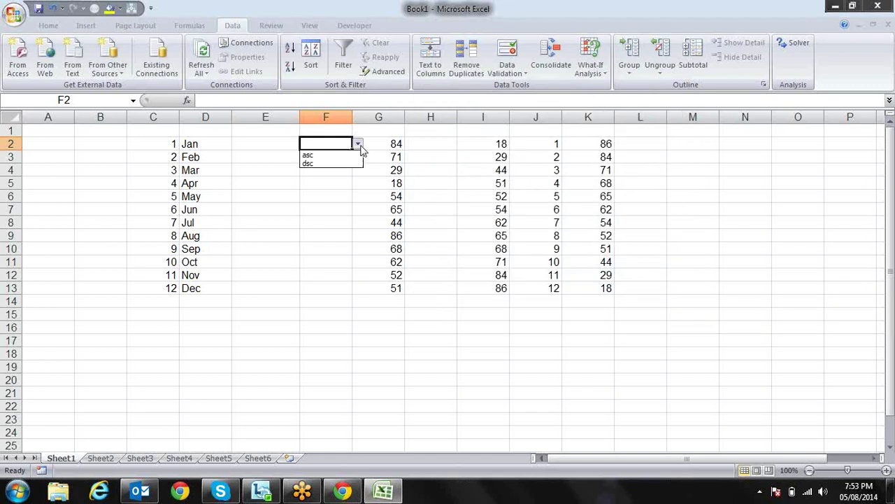
left_click(348, 212)
left_click(369, 185)
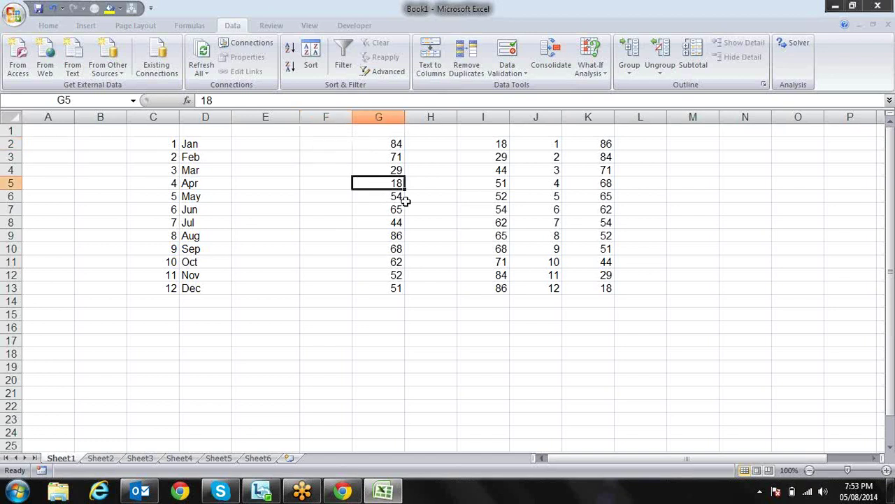
left_click(337, 158)
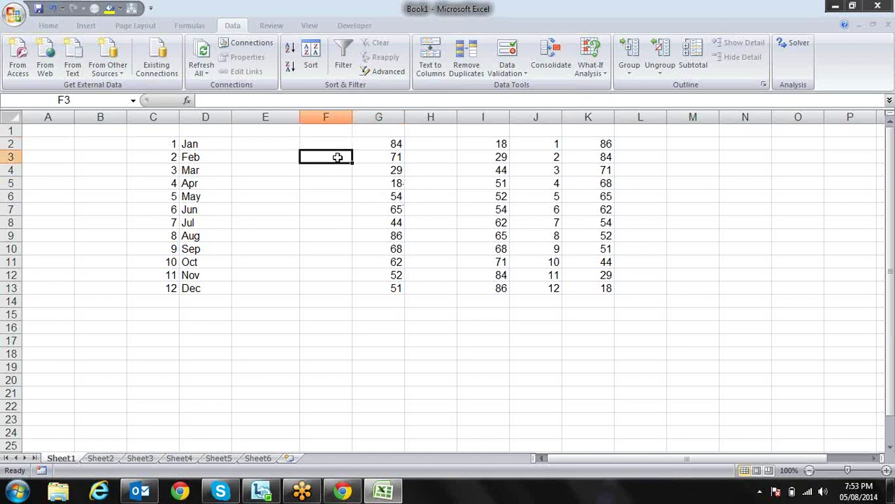
left_click(422, 145)
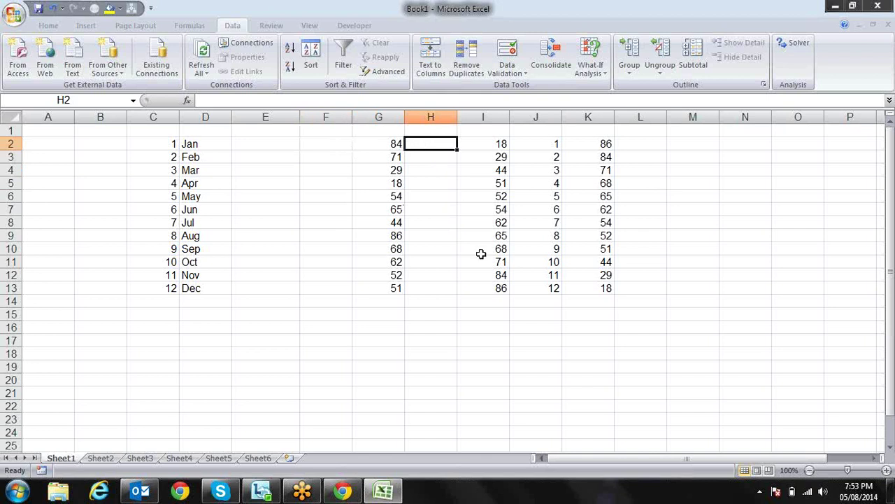
type("=ch")
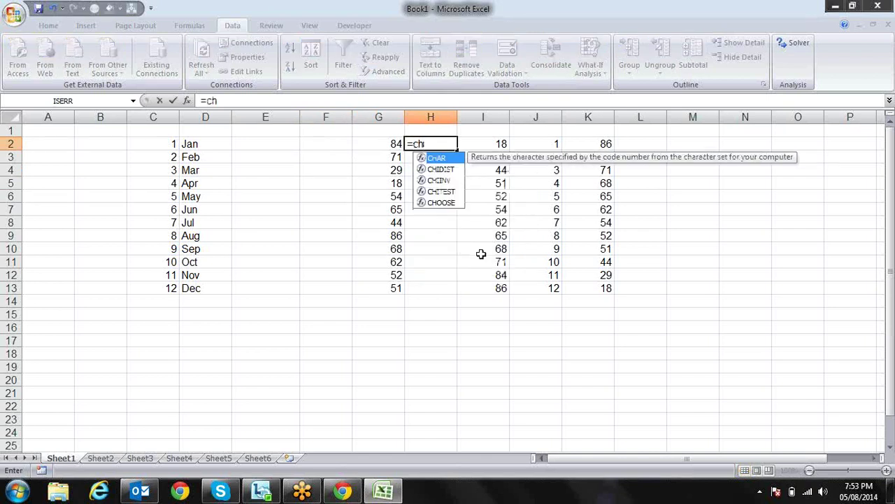
key("Down")
key("Down")
key("Down")
key("Down")
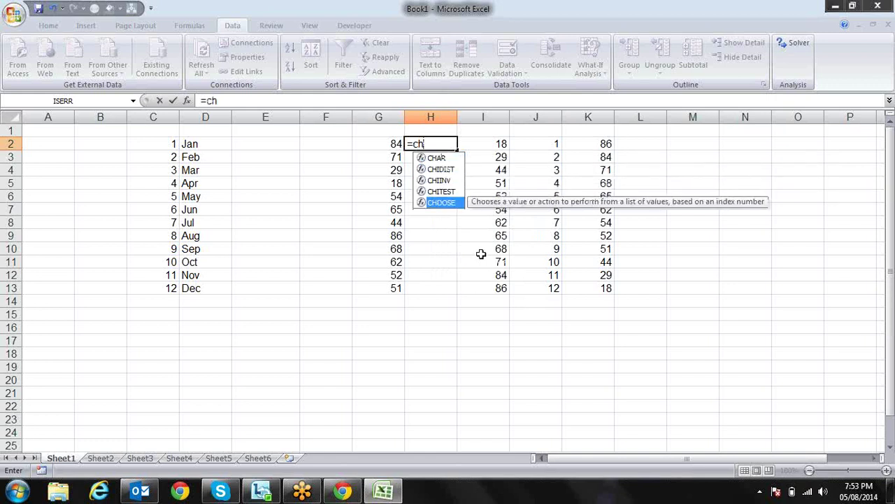
key("Tab")
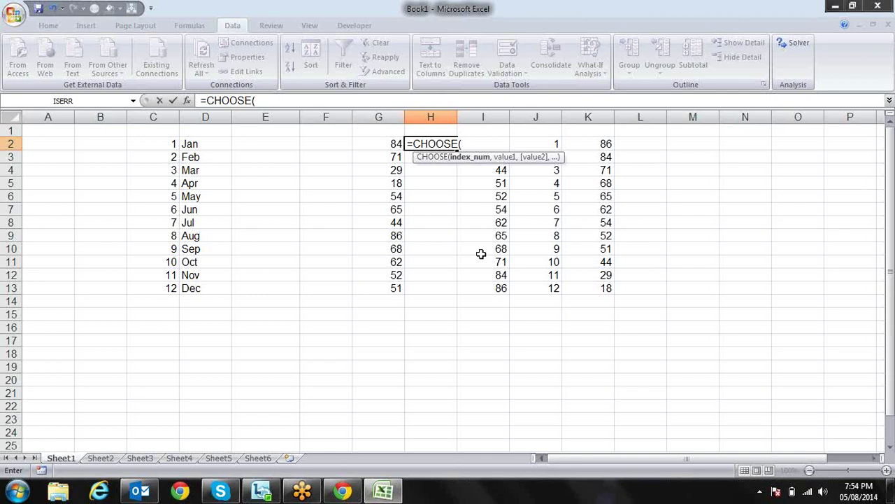
left_click(481, 254)
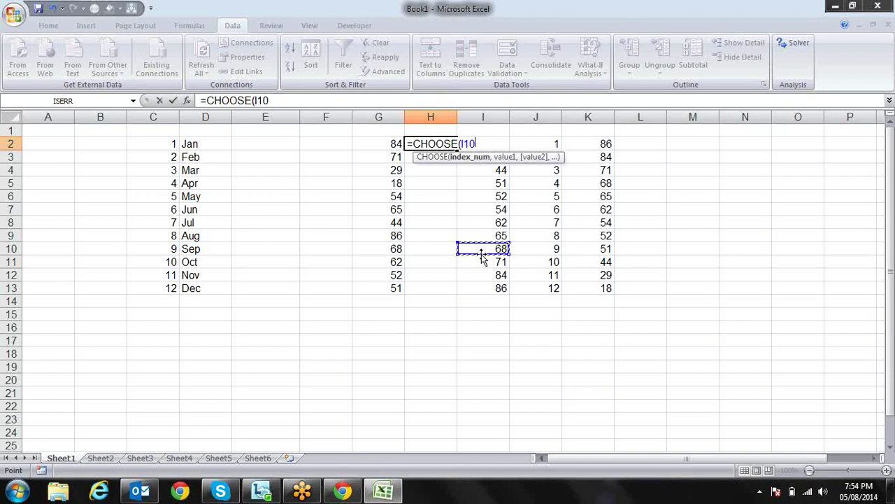
key("Escape")
key("Left")
key("Left")
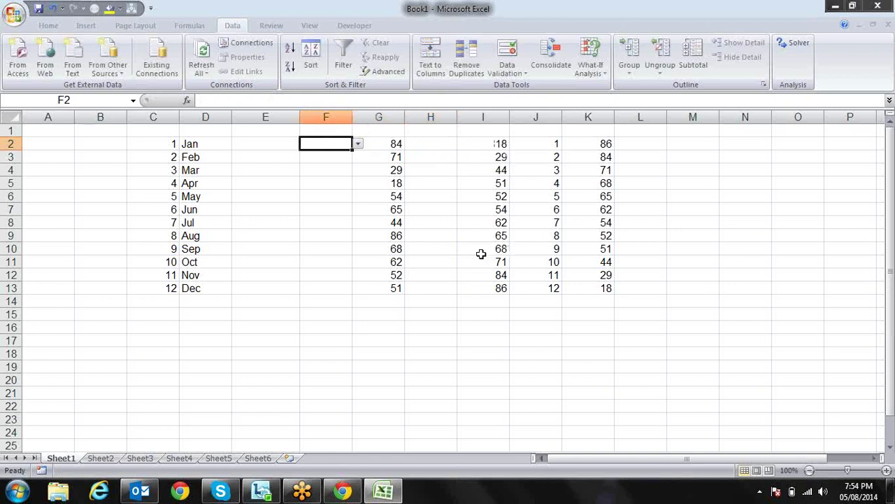
Set F2's sort choice to asc, then change it to dsc
left_click(358, 144)
left_click(355, 158)
left_click(358, 144)
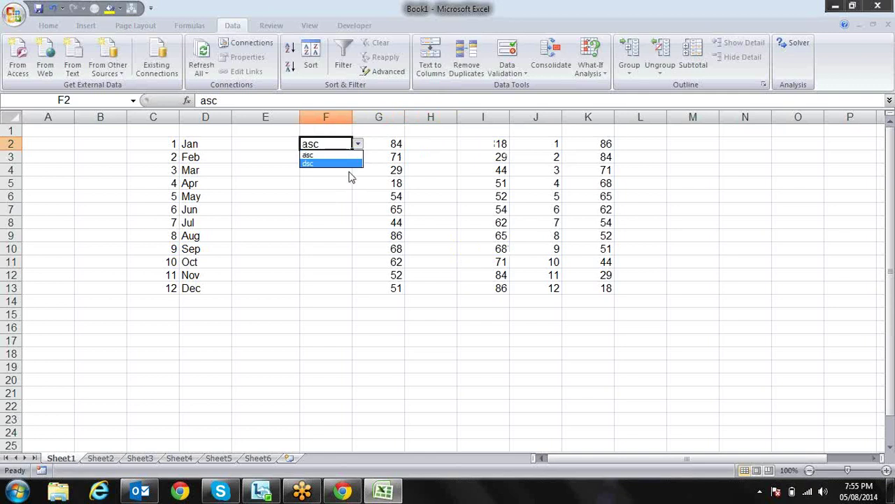
left_click(350, 165)
left_click(387, 129)
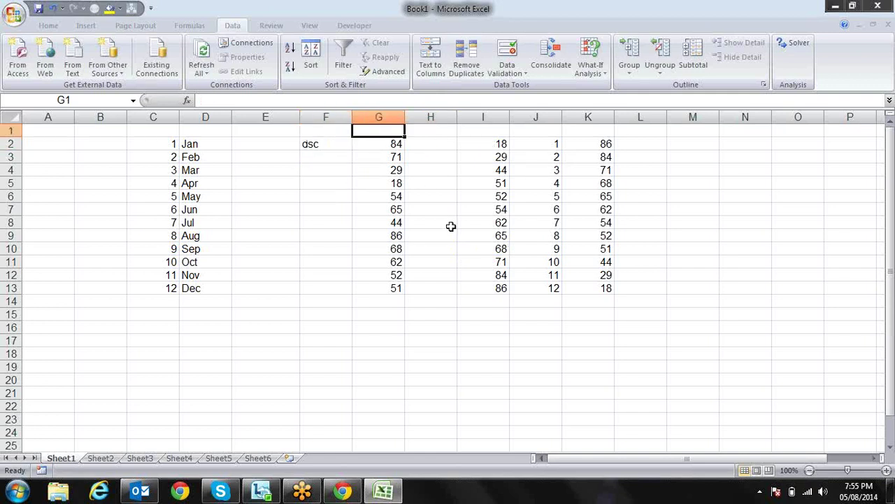
key("Right")
key("Left")
key("Left")
key("Left")
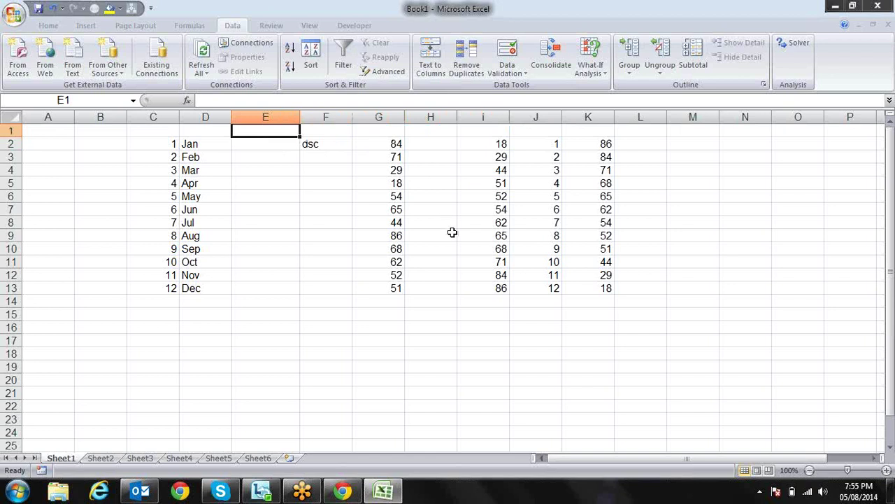
Enter =IF(F2="asc",1,2) in E1, which returns 2
type("=IF(")
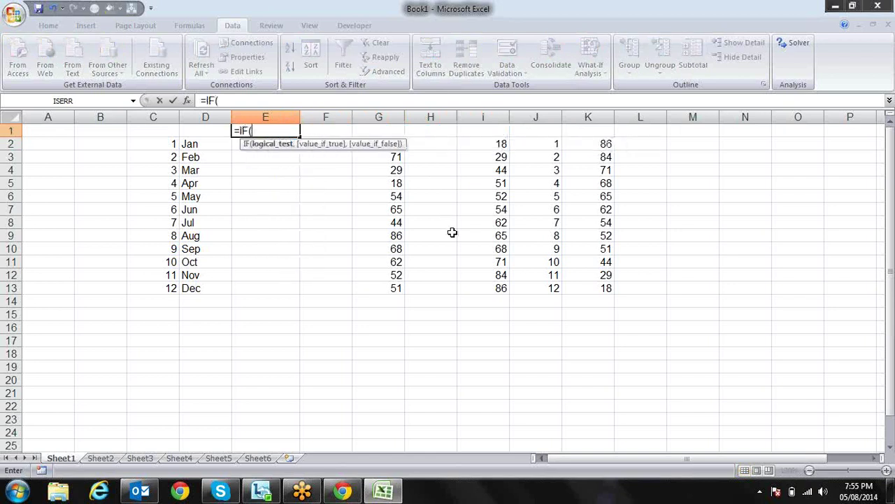
left_click(342, 168)
key("Up")
key("Up")
type("=")
type("\"asc")
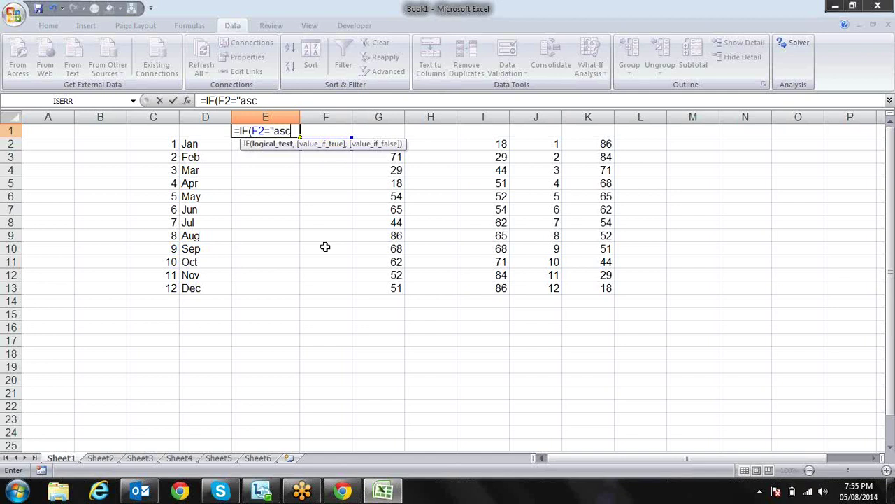
type("\"")
type(",1")
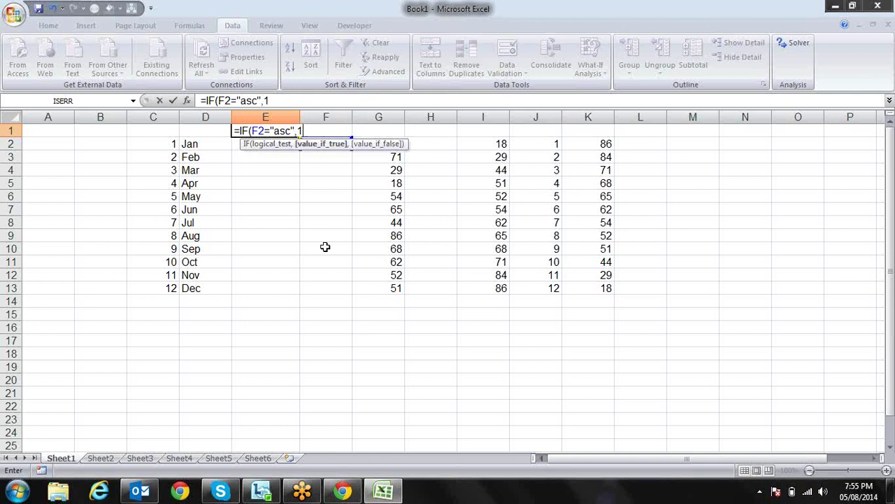
type(",")
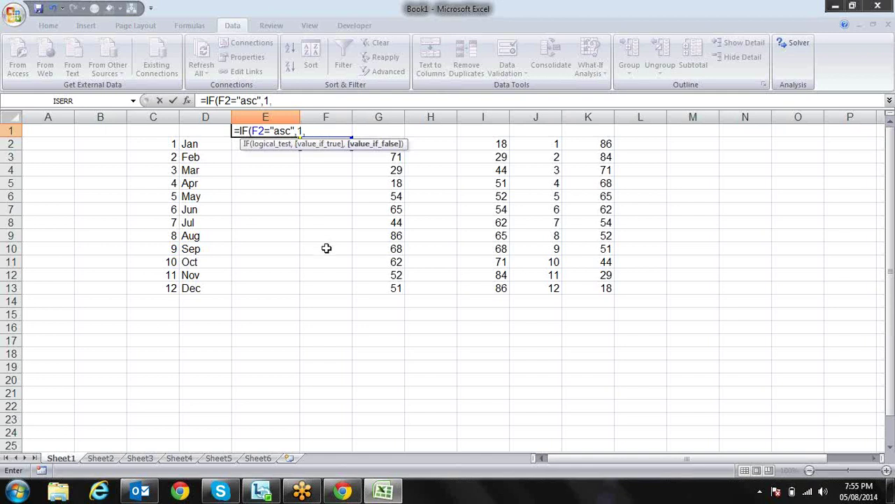
type("2")
type(")")
key("Return")
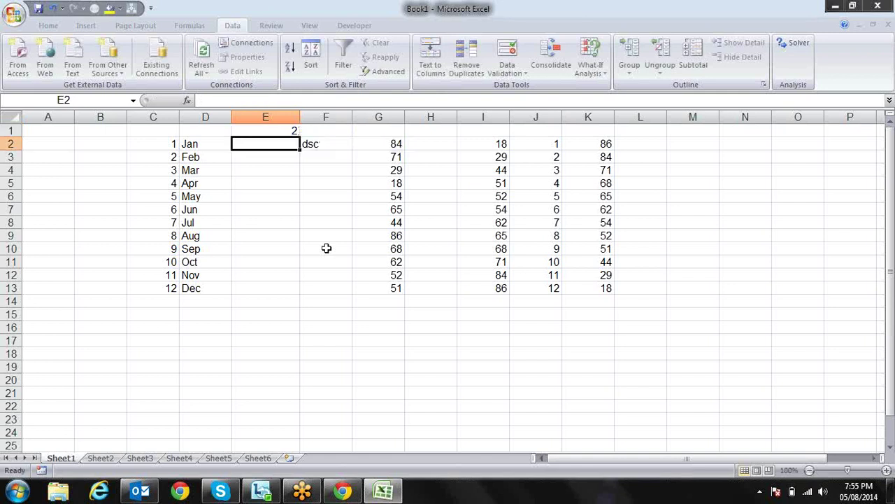
key("Up")
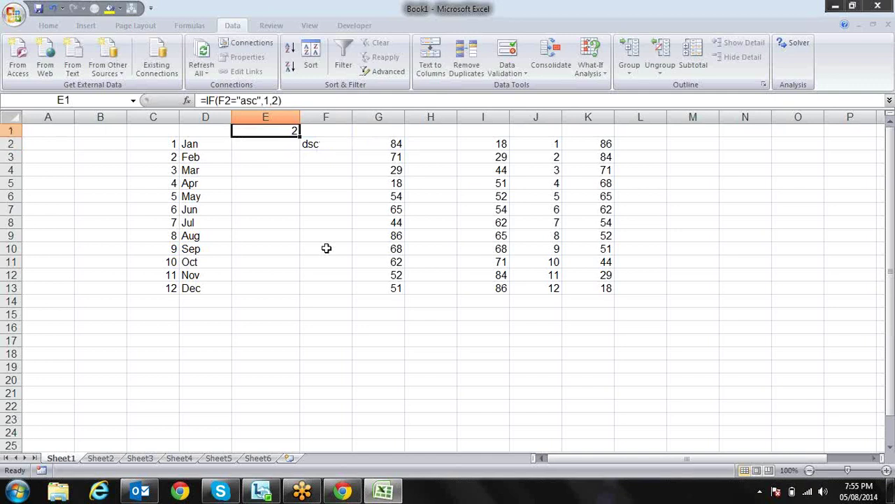
key("Right")
key("Right")
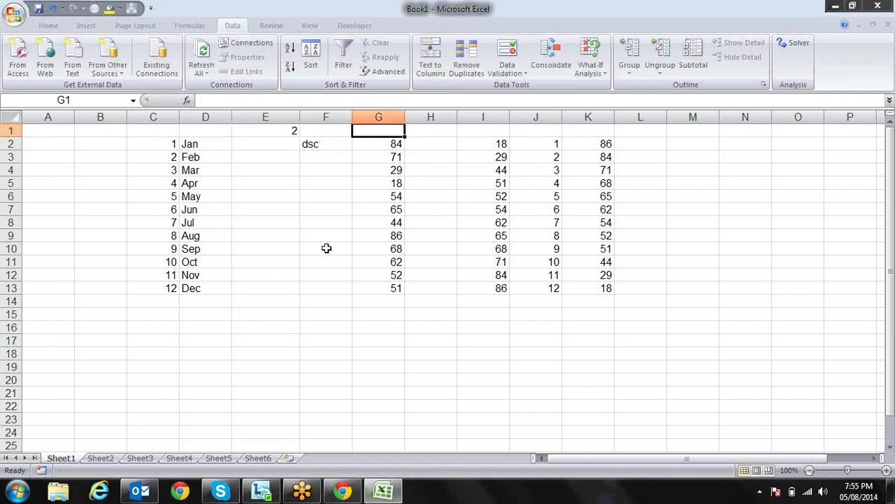
key("Down")
key("Right")
key("Left")
key("Left")
key("Down")
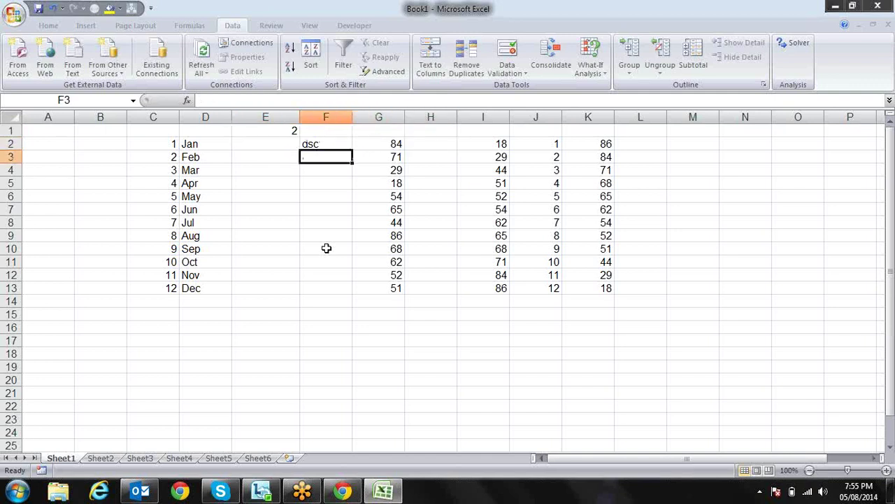
key("Down")
key("Up")
key("Down")
key("Up")
key("Left")
key("Right")
key("Down")
key("Down")
key("Up")
key("Up")
key("Up")
key("Right")
key("Right")
key("Right")
key("Left")
key("Left")
key("Right")
key("Right")
key("Right")
key("Right")
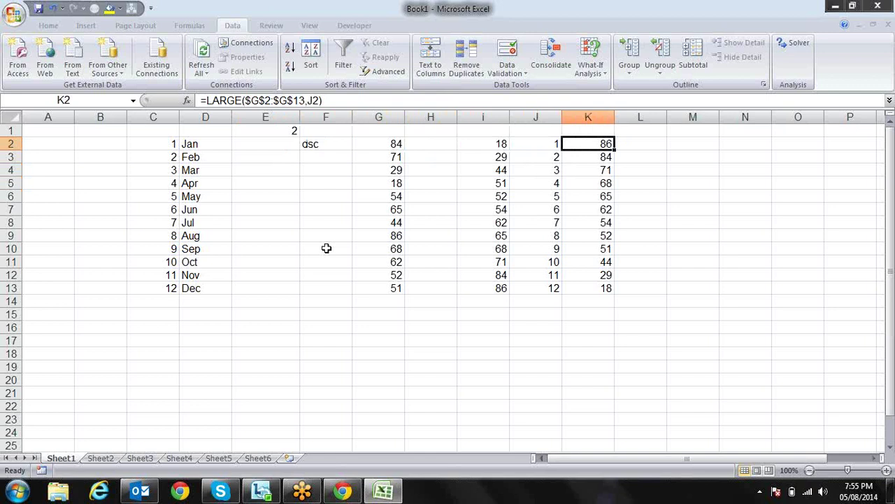
key("Left")
key("Left")
key("Left")
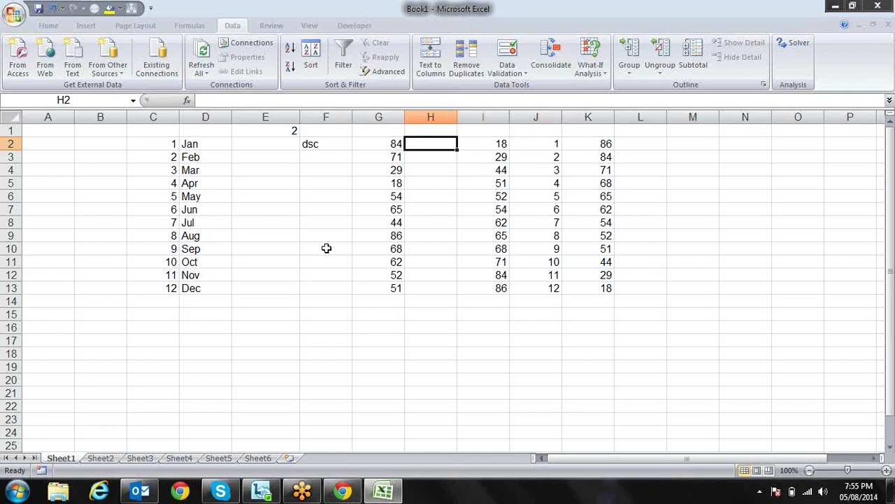
Start H2's formula as =CHOOSE(E1,LARGE($G$2:$G$13,J2) with an absolute value range
type("=")
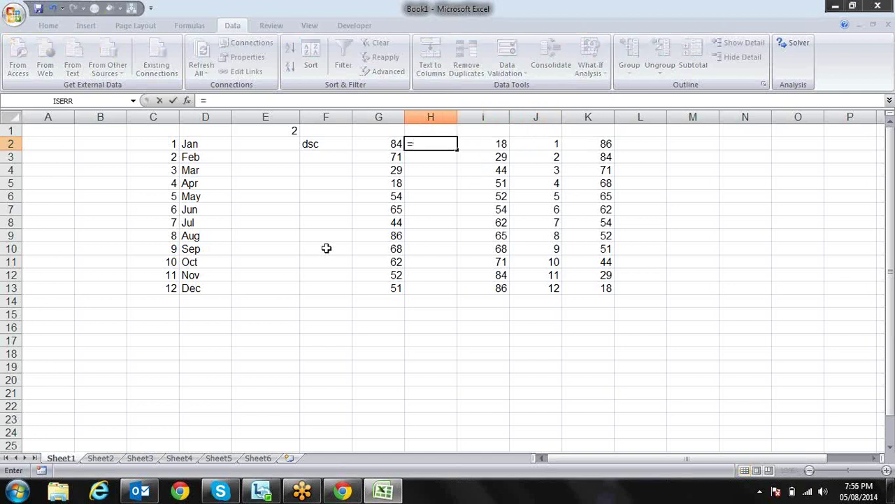
type("cho")
key("Tab")
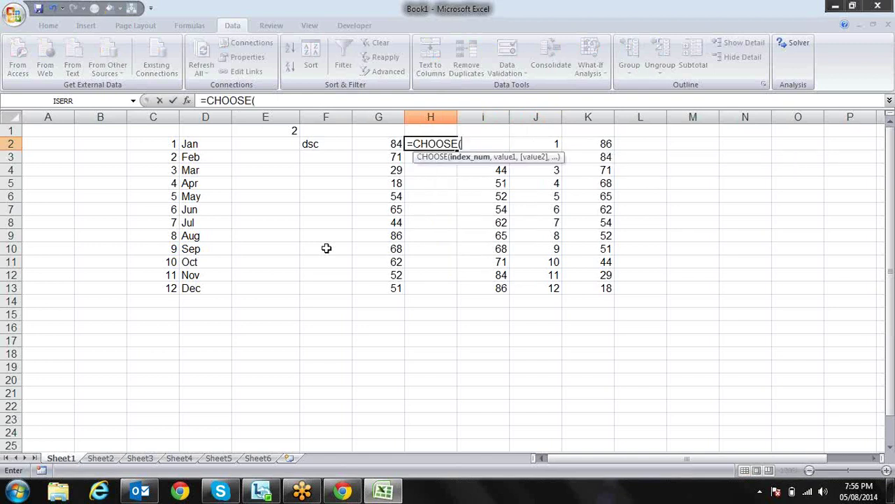
left_click(296, 129)
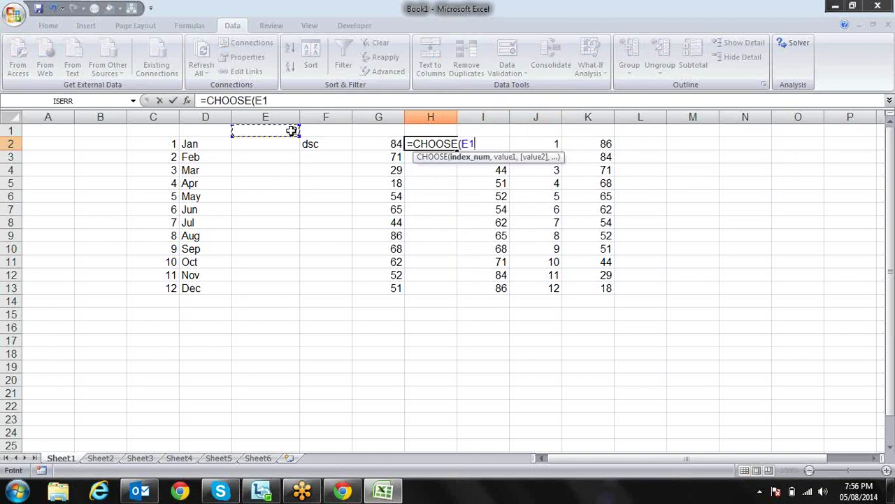
type(",")
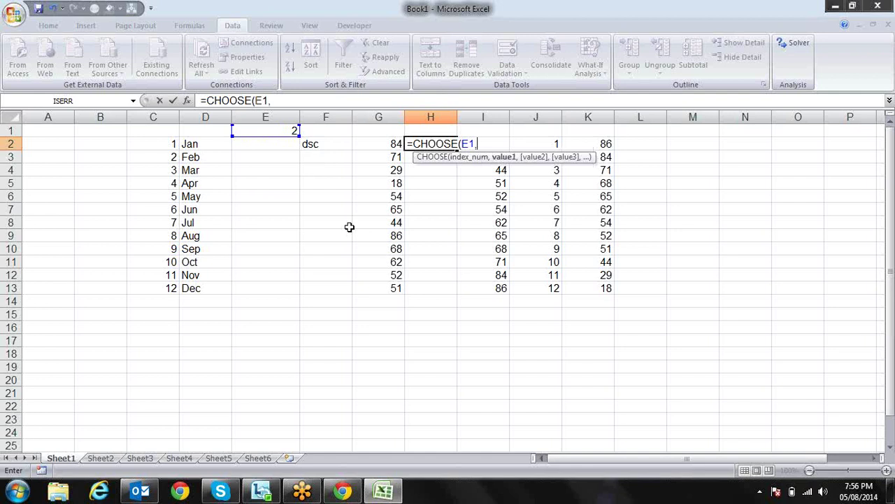
type("lar")
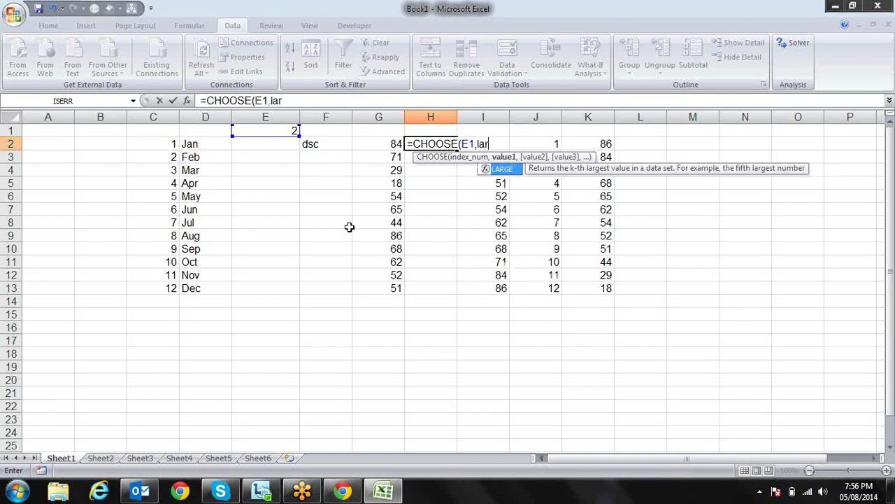
key("Tab")
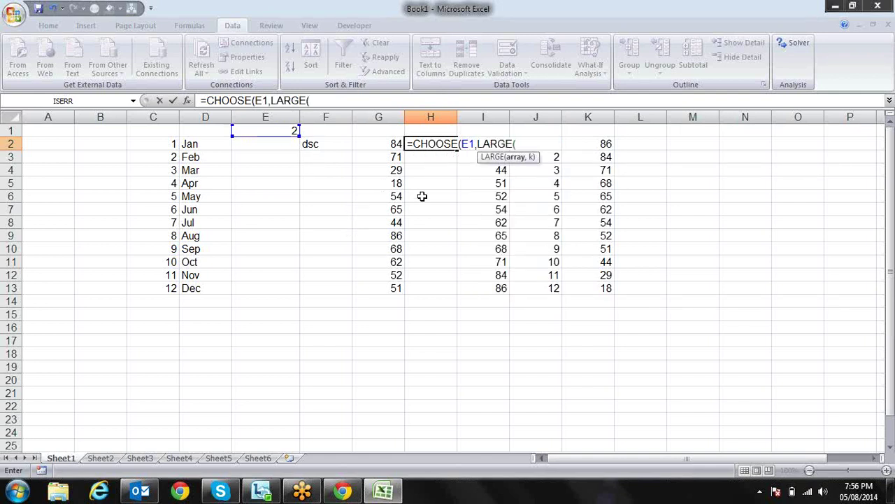
left_click_drag(396, 143, 397, 292)
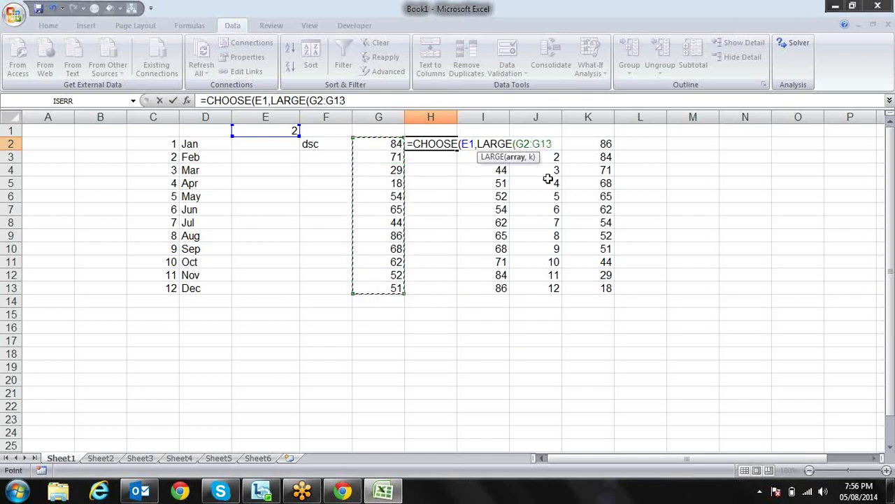
left_click_drag(552, 143, 517, 143)
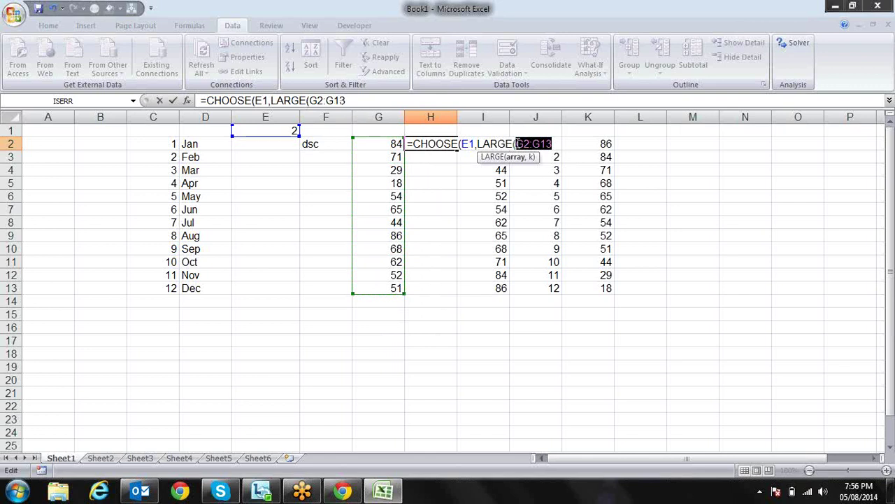
key("F4")
key("Right")
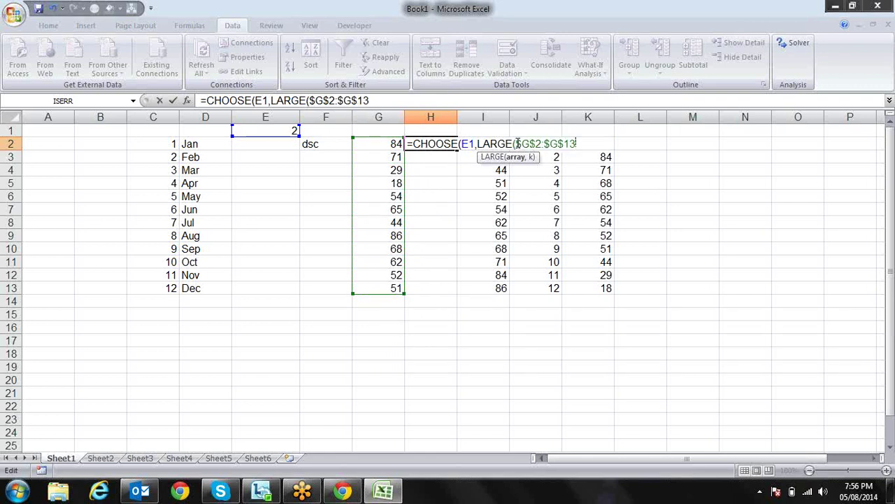
type(",")
left_click(553, 168)
key("Up")
key("Up")
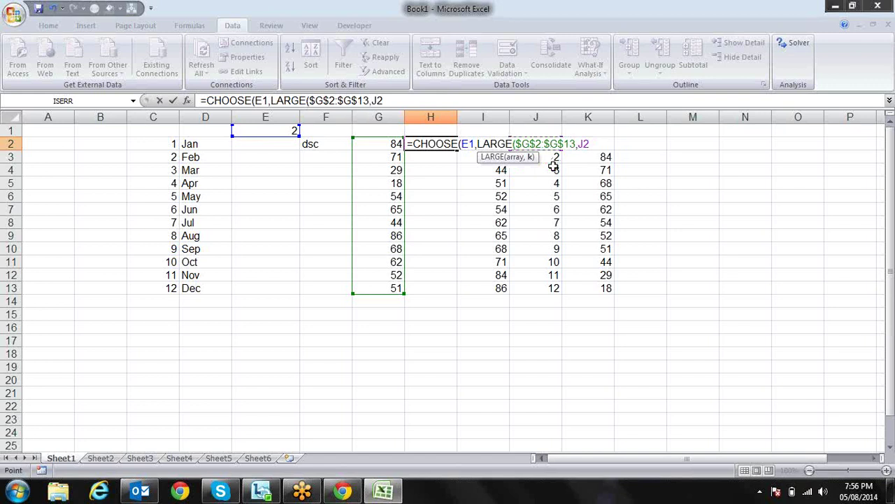
Add SMALL($G$2:$G$13,J2) as the second choice and enter the formula, which shows 18
type("),sm")
key("Tab")
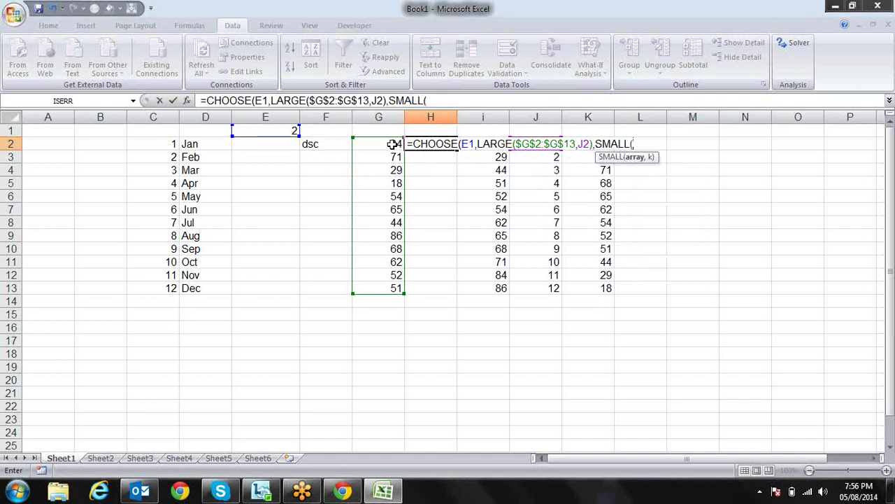
left_click_drag(392, 146, 392, 289)
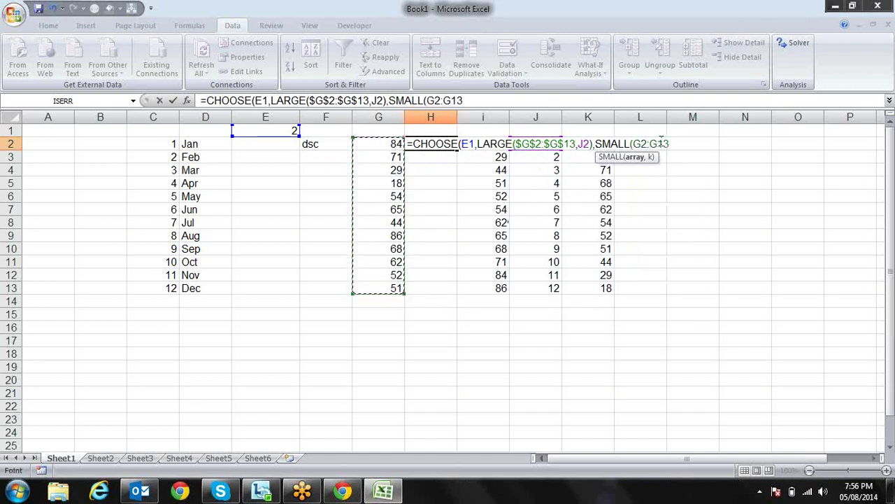
left_click_drag(670, 144, 637, 144)
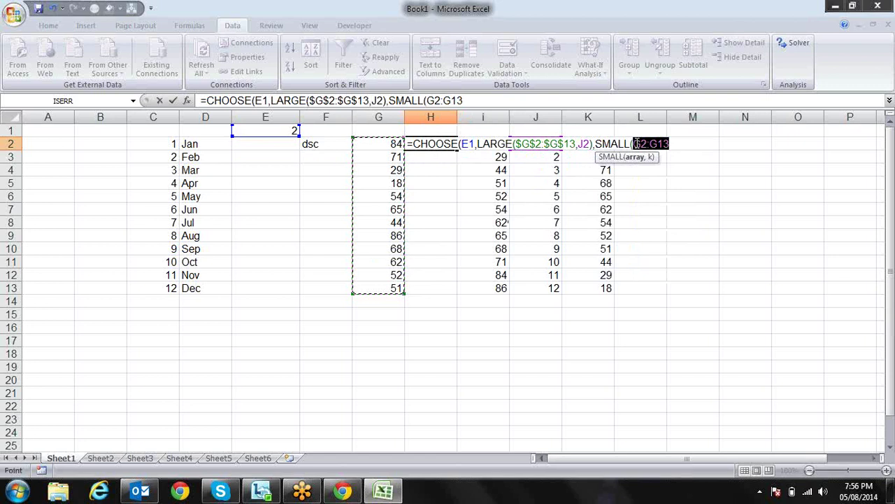
key("F4")
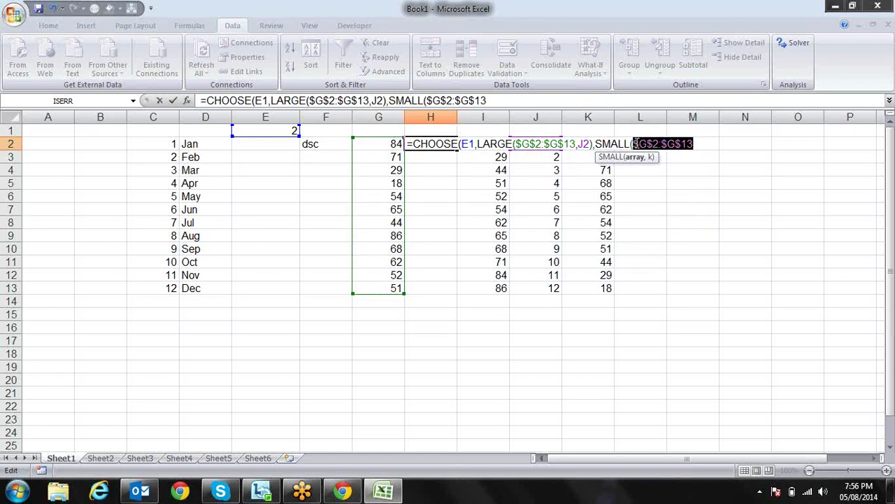
key("End")
type(")")
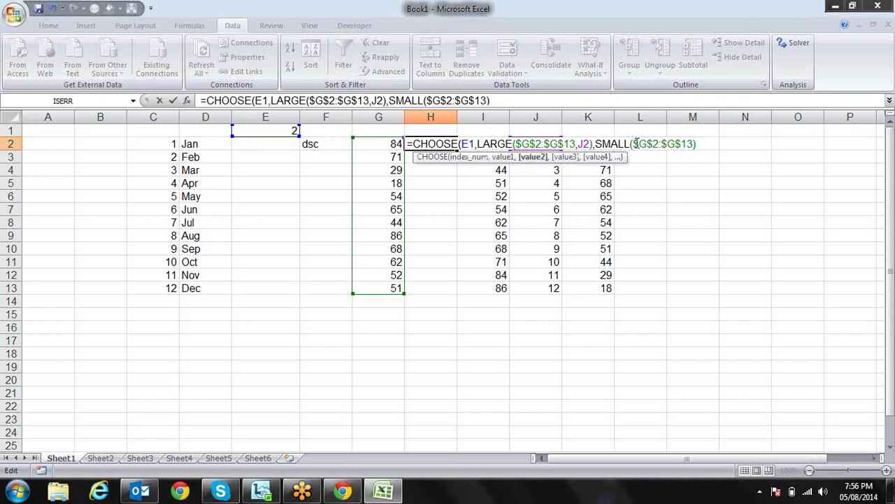
key("BackSpace")
type(",")
left_click(552, 159)
key("Up")
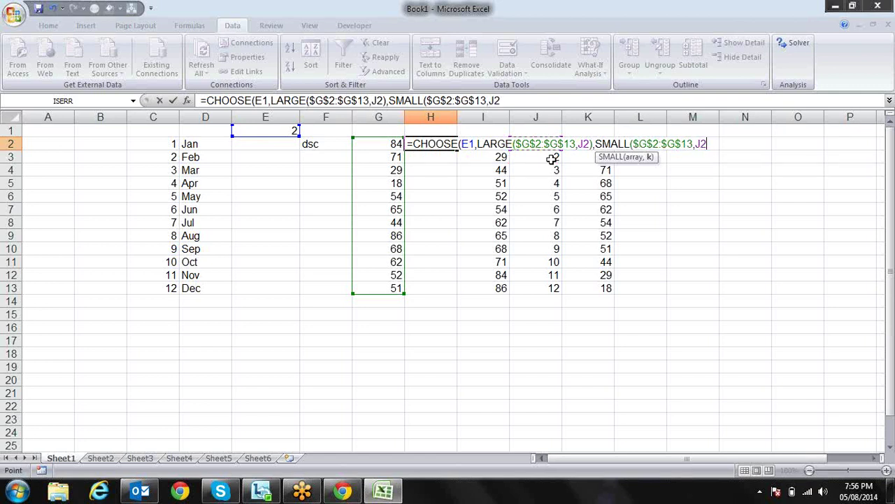
type("))")
key("Return")
key("Up")
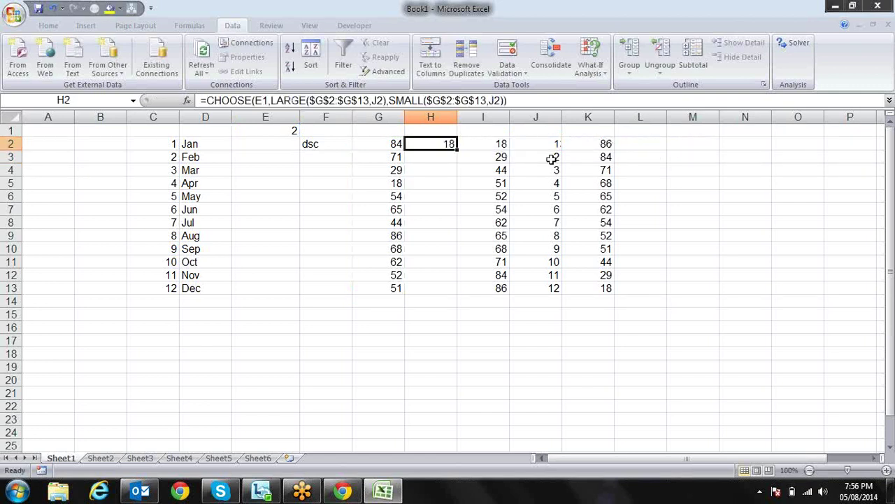
Copy H2's formula down to H13 and compare the H2 and H3 formulas
left_click_drag(458, 149, 455, 294)
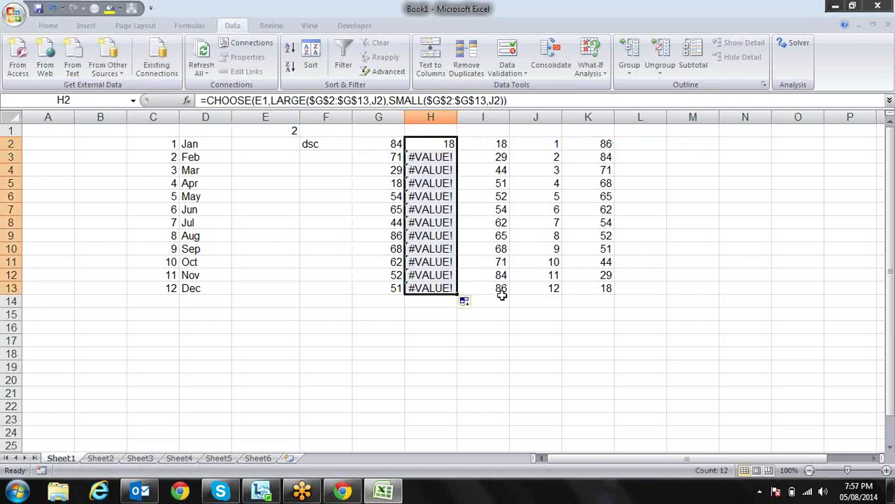
left_click(450, 142)
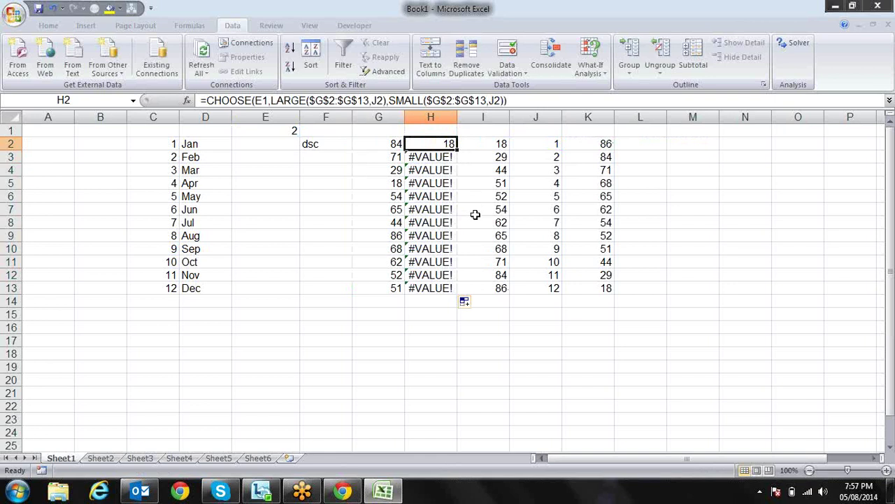
key("Down")
key("Down")
key("Up")
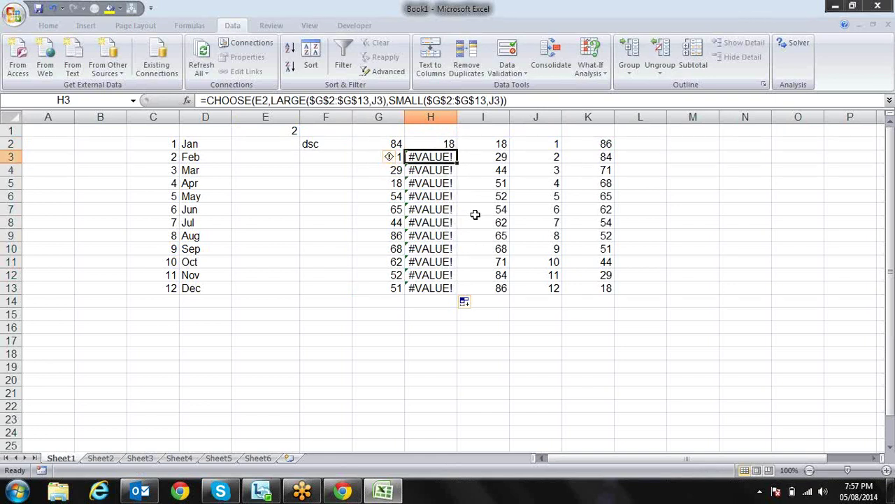
key("Up")
key("Down")
key("Up")
key("Down")
key("Up")
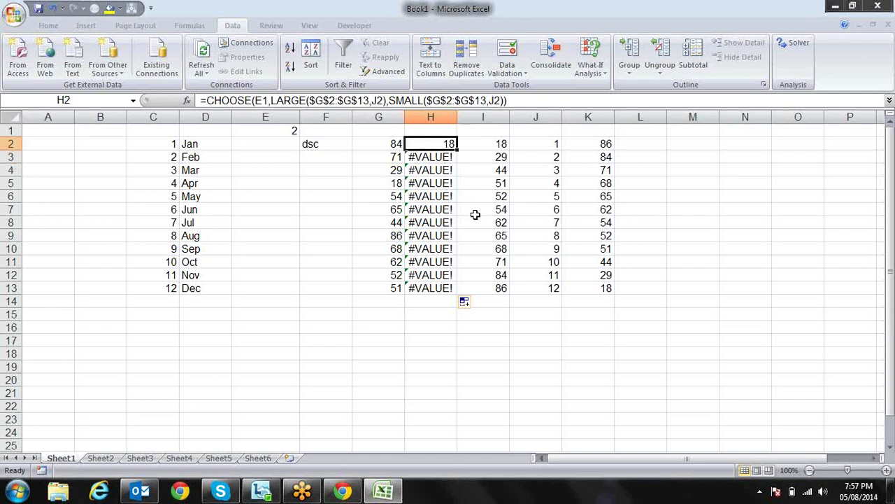
Change E1 to $E$1 in H2's formula and fill it down through H13
key("F2")
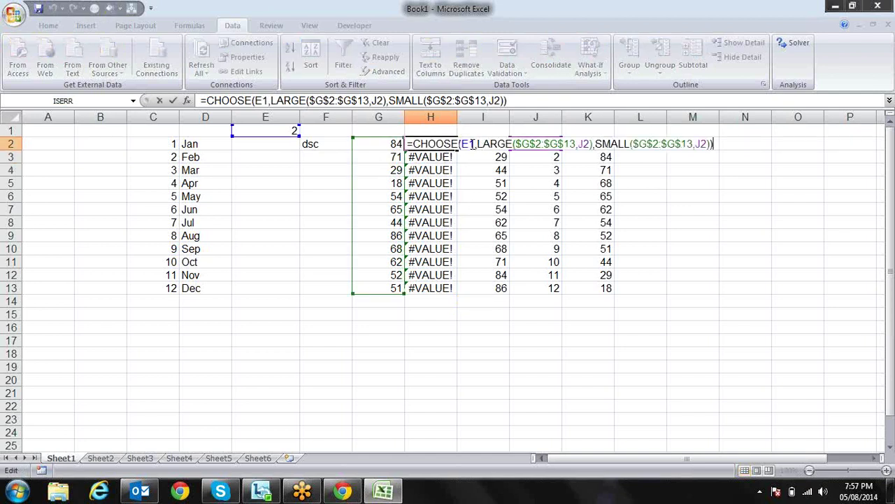
double_click(470, 143)
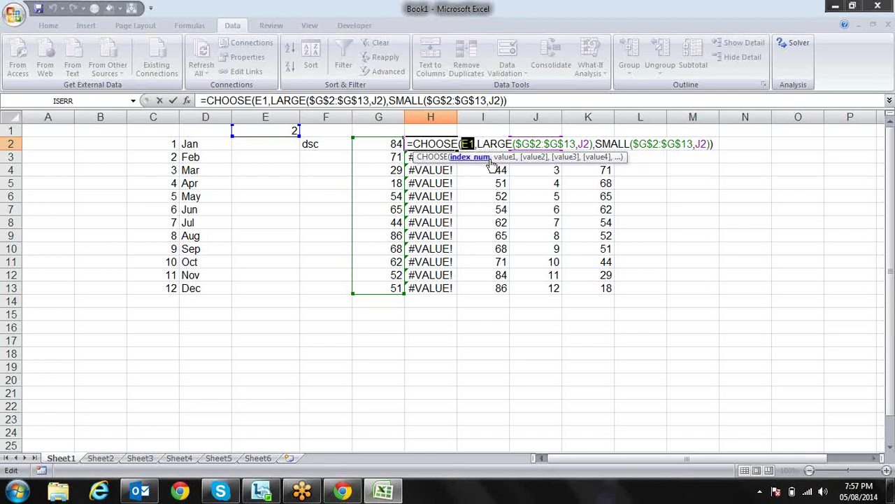
key("F4")
key("Return")
key("Up")
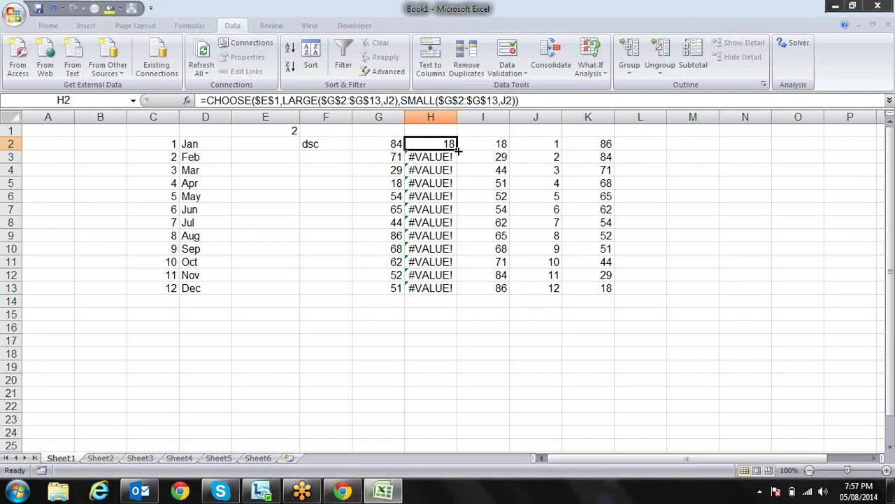
double_click(458, 149)
left_click(354, 221)
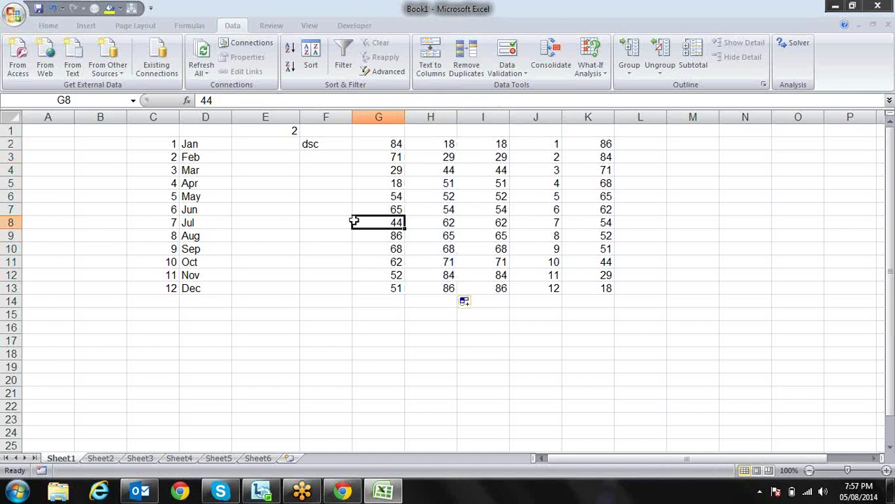
Set F2's sort direction to asc, so column H lists 86 down to 18
left_click(346, 143)
left_click(357, 143)
left_click(343, 155)
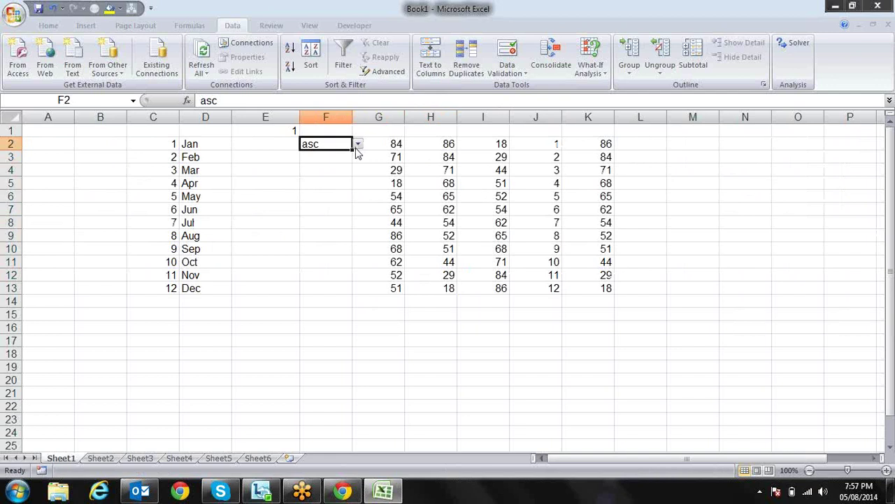
key("Right")
key("Right")
key("Right")
Swap H2's functions to =CHOOSE($E$1,SMALL($G$2:$G$13,J2), LARGE($G$2:$G$13,J2)), giving 18 for asc
key("Left")
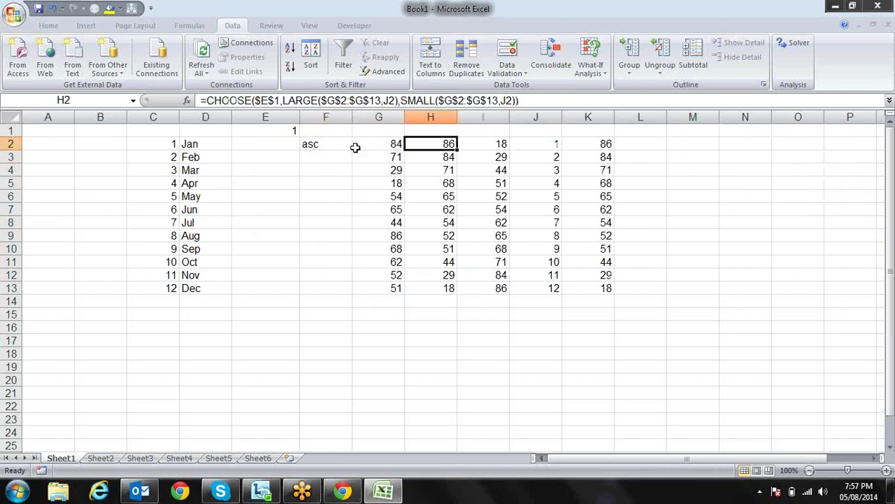
key("F2")
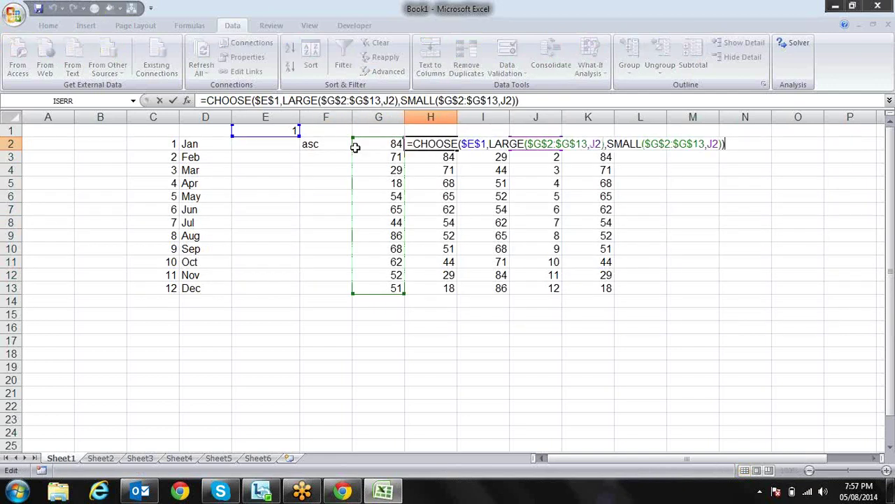
left_click(526, 144)
key("BackSpace")
key("BackSpace")
key("BackSpace")
key("BackSpace")
type("sma")
key("Tab")
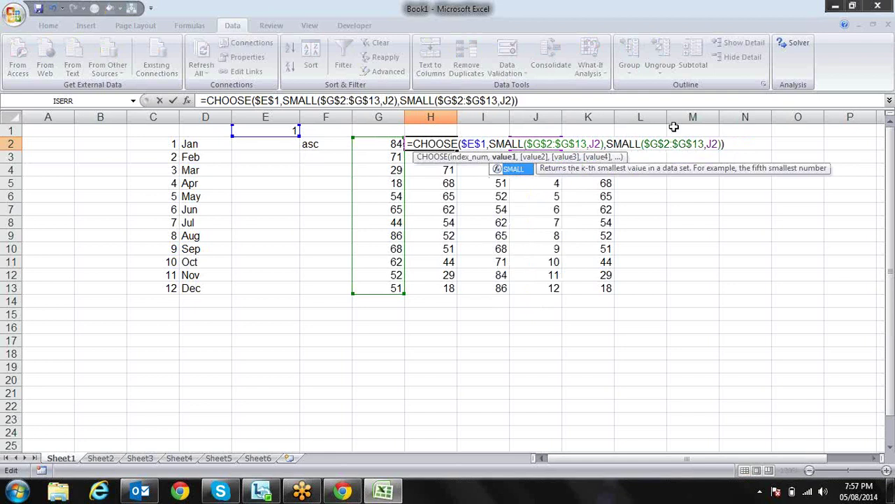
left_click(641, 143)
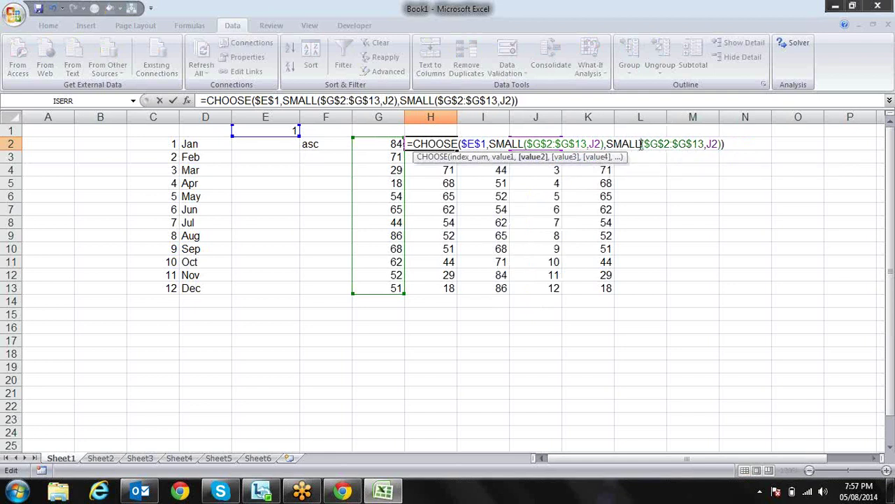
type("(")
key("BackSpace")
key("BackSpace")
key("BackSpace")
key("BackSpace")
key("BackSpace")
type(", LARGE")
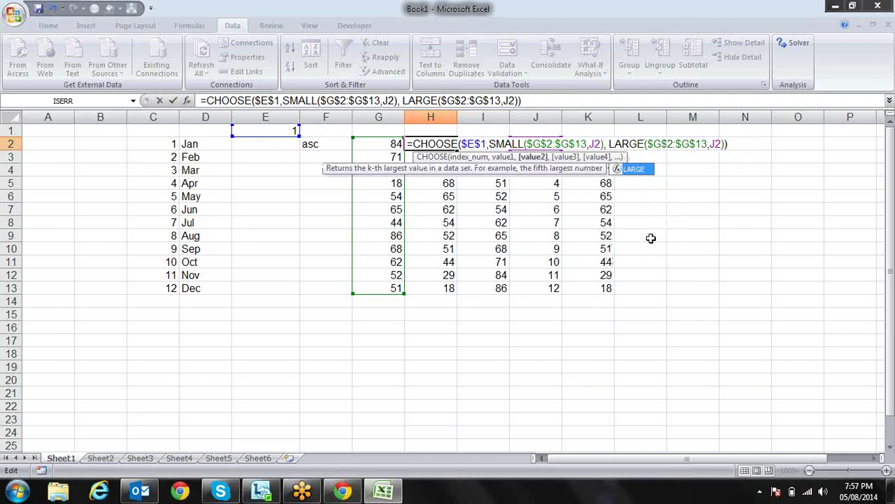
key("Return")
key("Up")
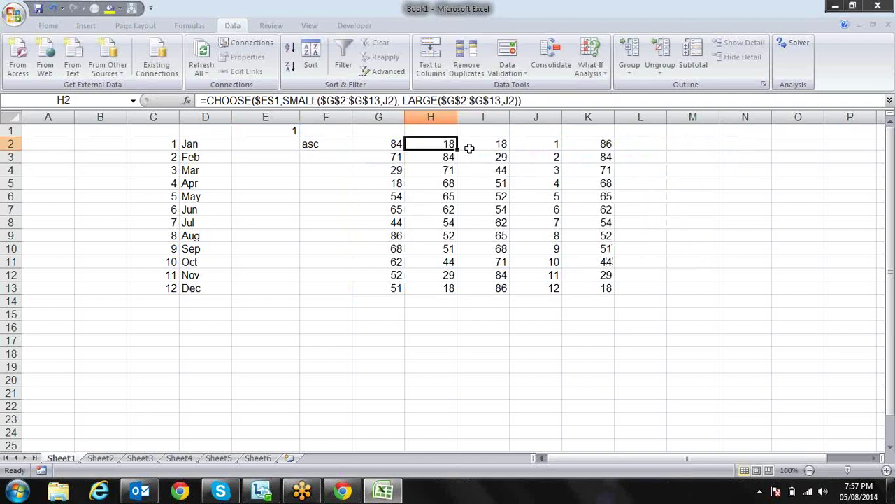
Fill H2's new formula down through H13 and set F2 to dsc
double_click(457, 150)
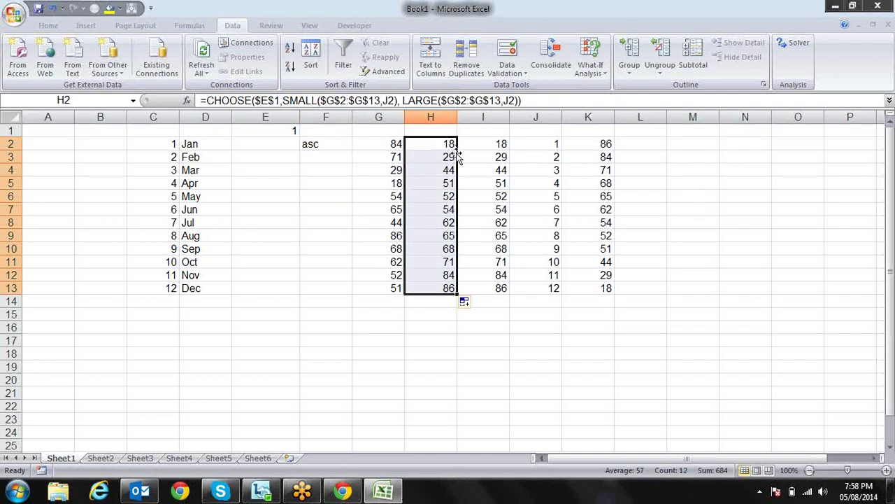
left_click(328, 258)
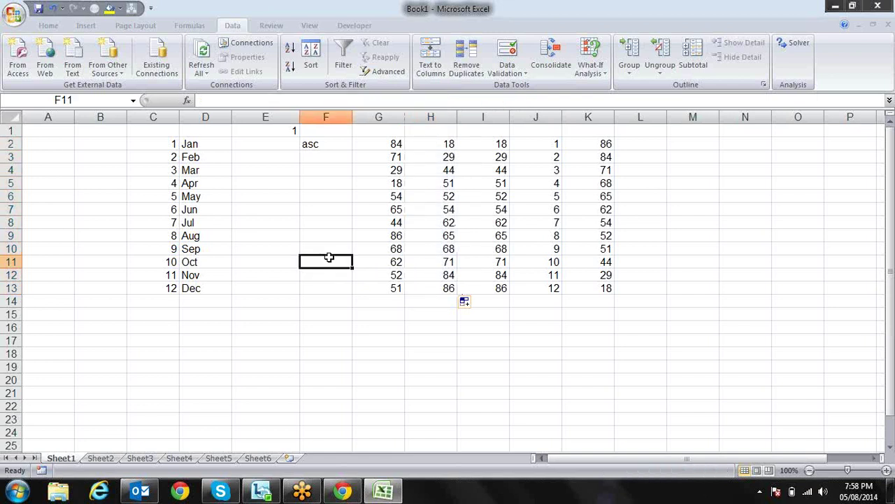
left_click(332, 145)
left_click(358, 144)
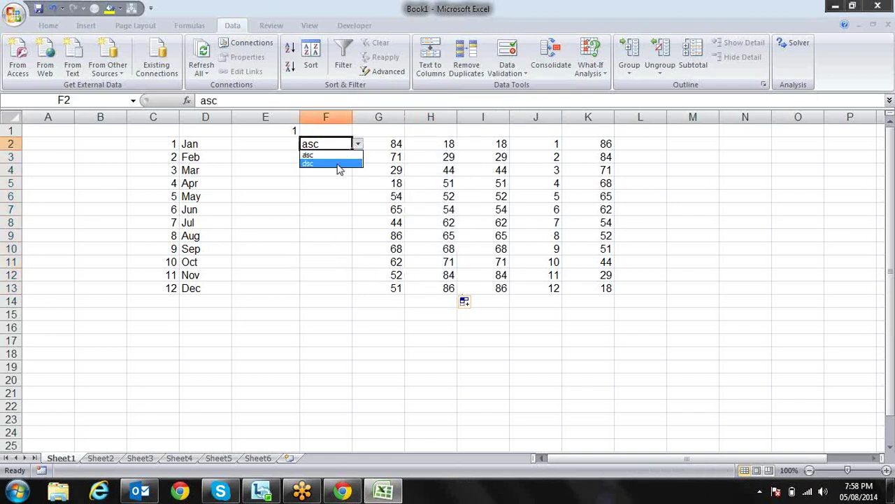
left_click(338, 163)
Toggle F2 between asc and dsc, finishing on dsc, then check H2's formula
left_click(356, 146)
left_click(350, 155)
left_click(358, 144)
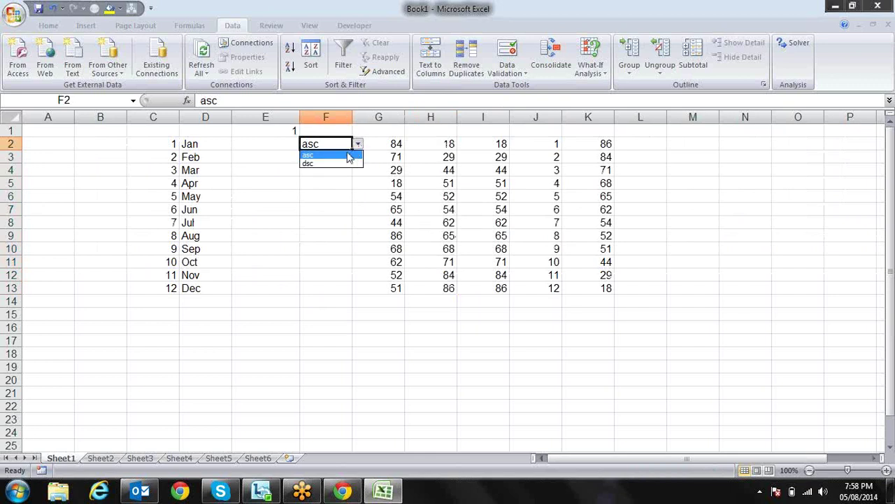
left_click(346, 165)
left_click(357, 144)
left_click(342, 155)
left_click(358, 145)
left_click(350, 163)
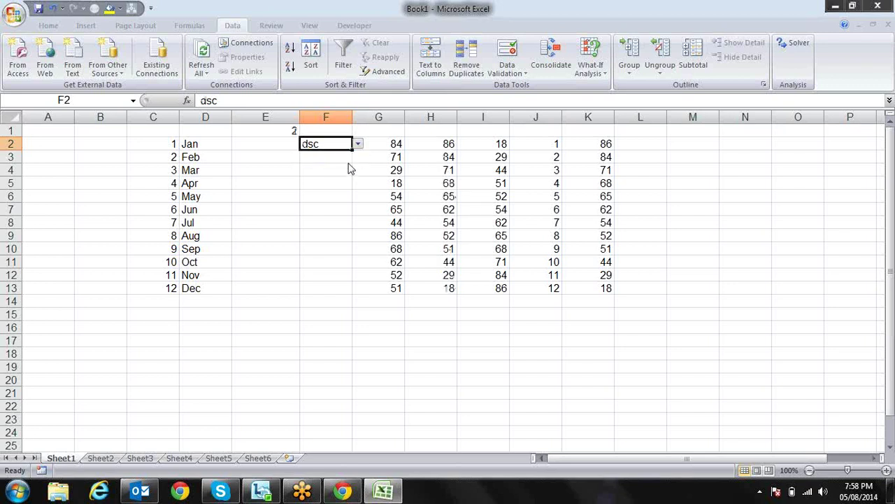
left_click(420, 137)
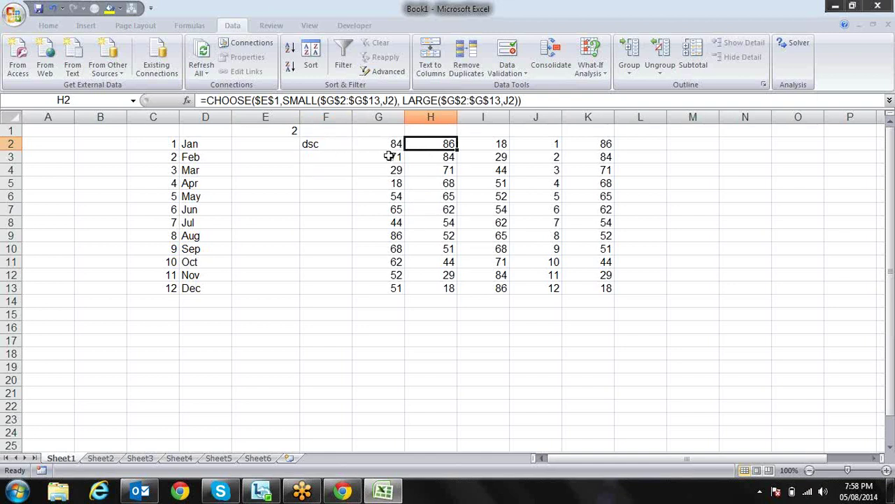
left_click_drag(391, 146, 384, 287)
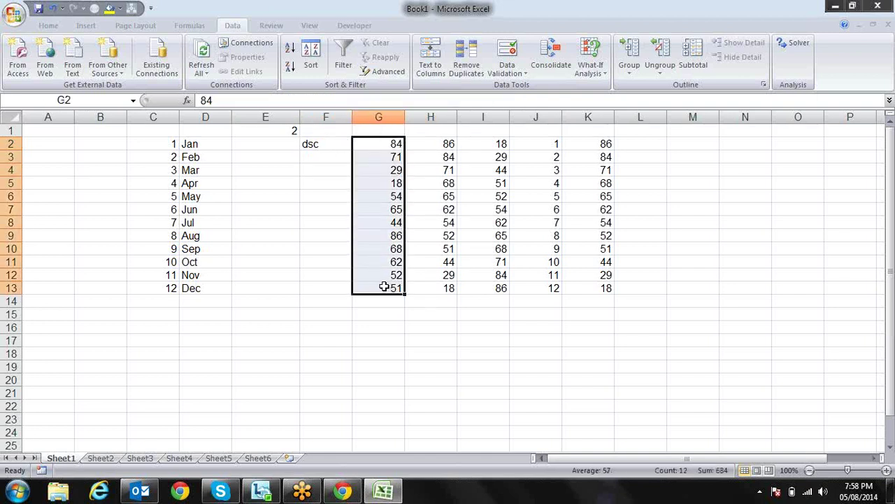
left_click(434, 145)
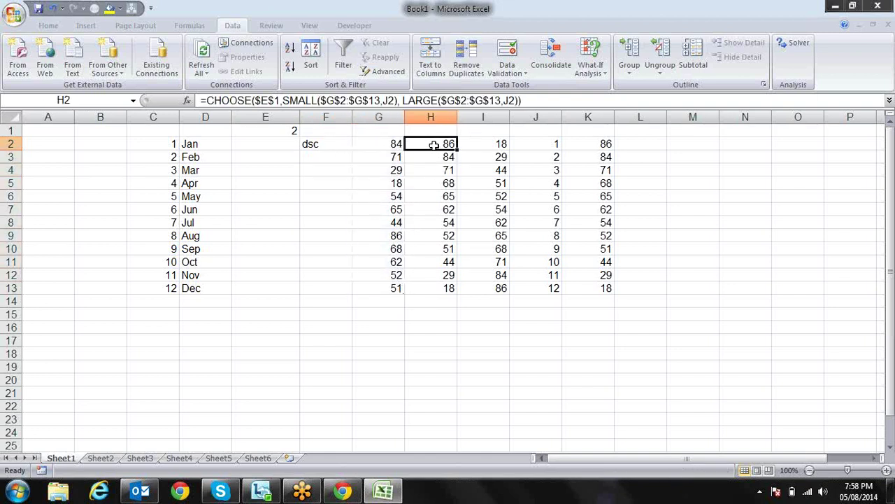
left_click(350, 100)
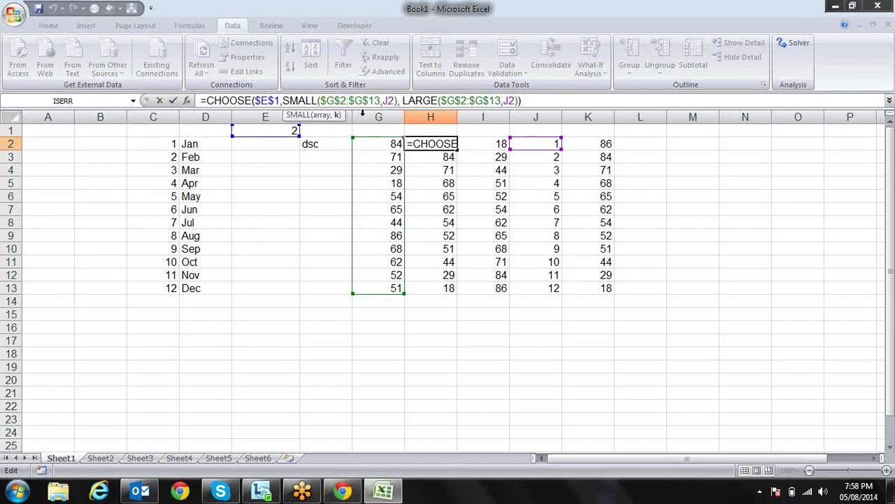
left_click(338, 119)
left_click(274, 100)
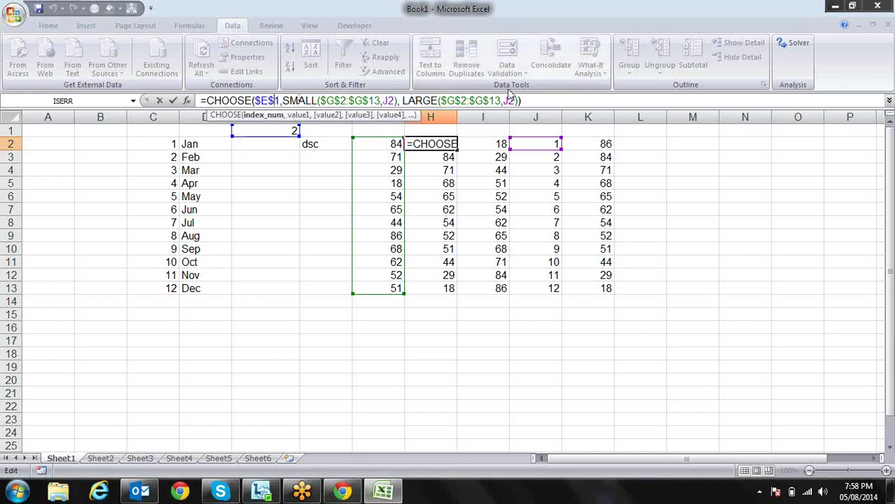
key("Return")
key("Up")
left_click(348, 100)
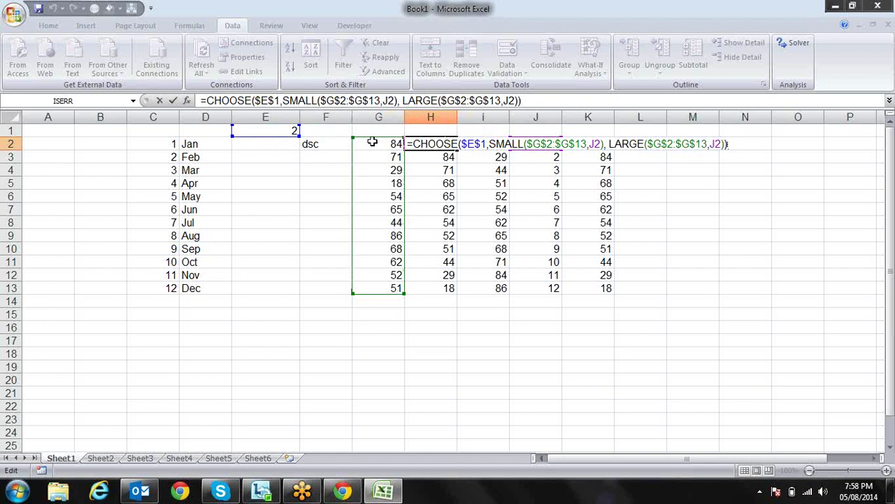
key("Return")
left_click(298, 127)
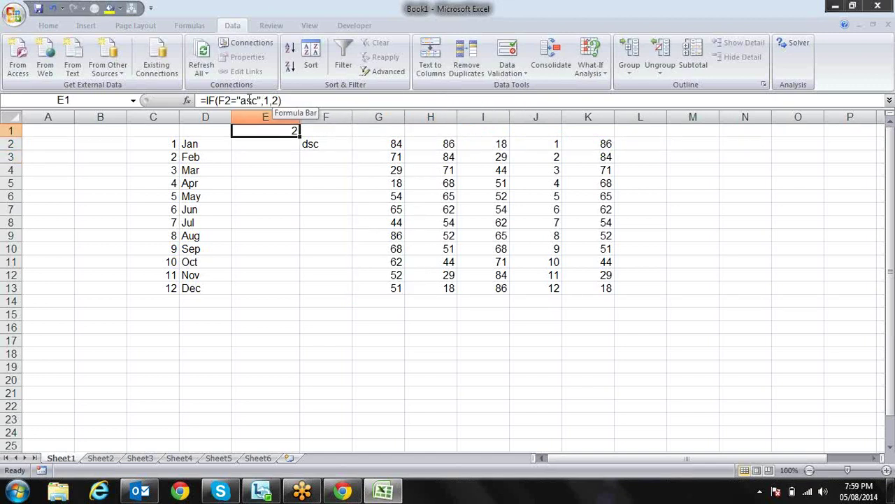
Make F2 absolute in E1's formula and copy its IF($F$2="asc",1,2) expression
left_click(227, 101)
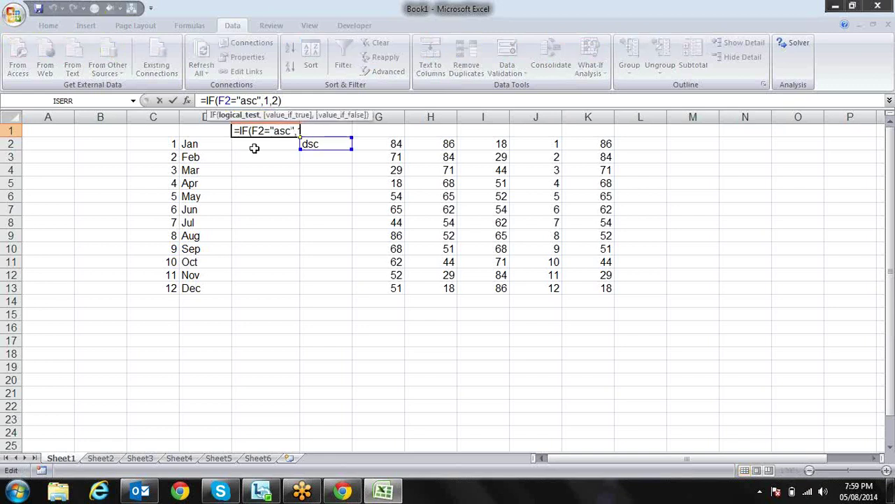
key("F4")
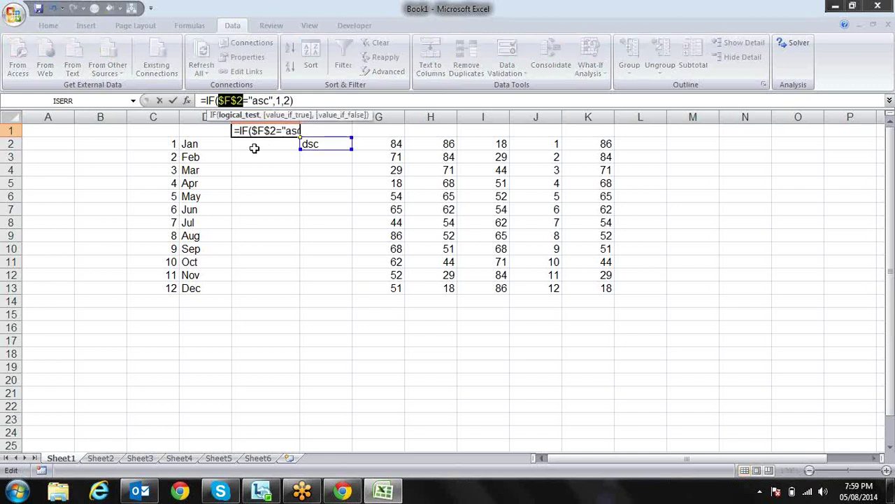
left_click_drag(306, 100, 207, 100)
key("ctrl+c")
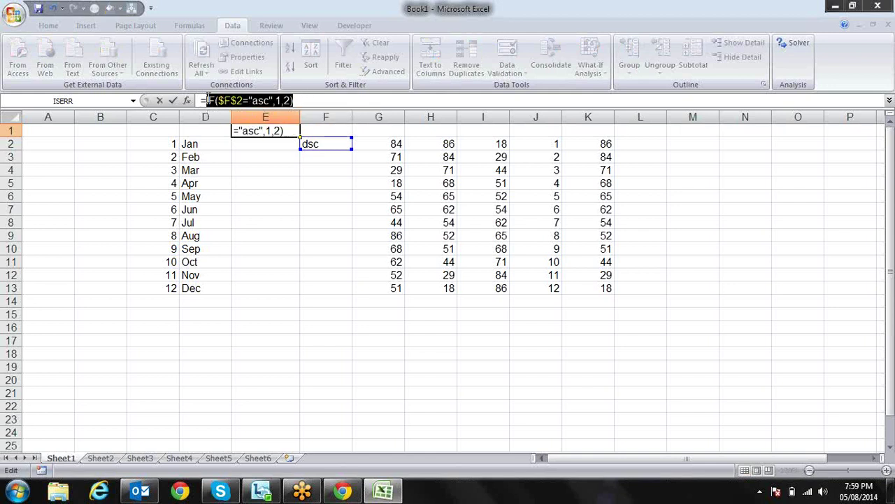
key("ctrl+Return")
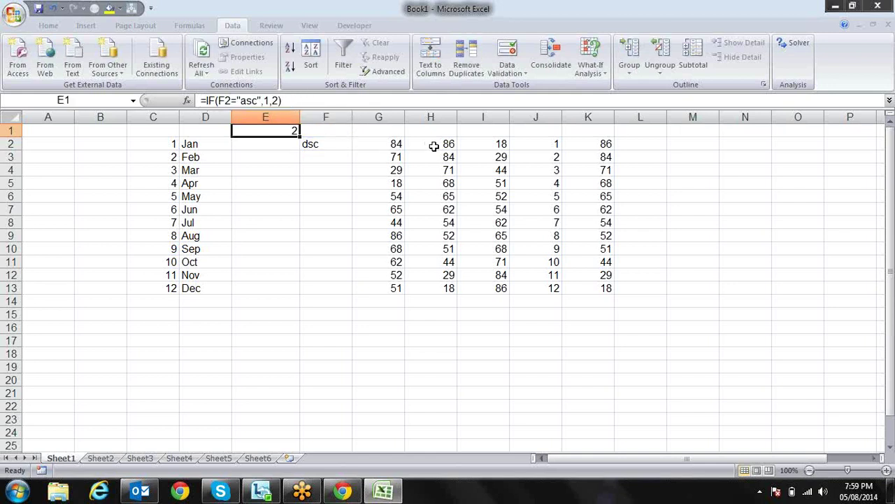
Replace $E$1 in H2 with the IF expression and fill it down through H13
left_click(434, 144)
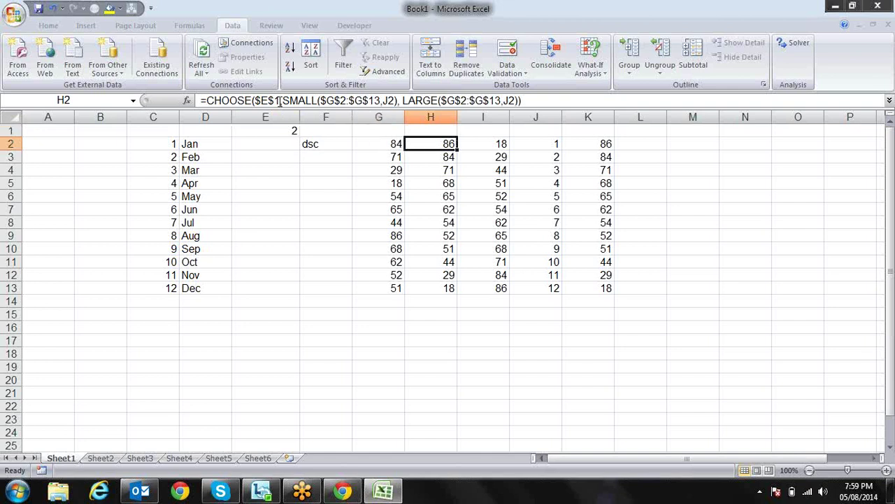
left_click_drag(279, 101, 256, 100)
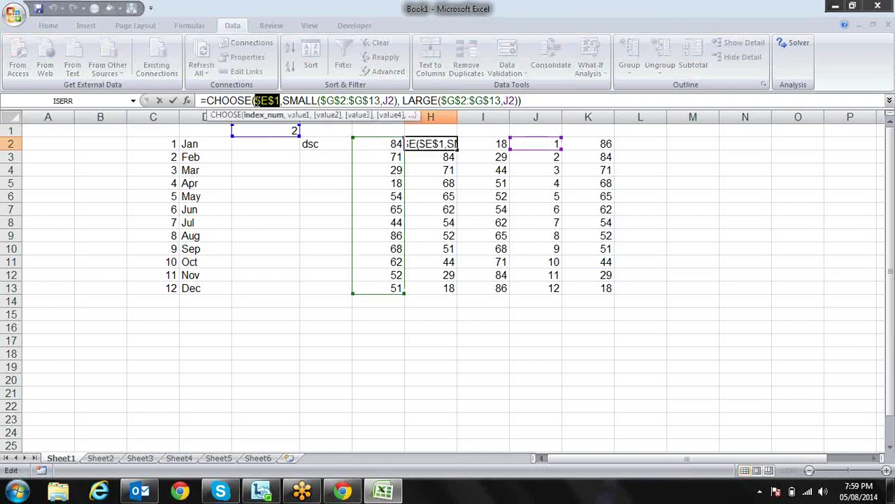
key("ctrl+v")
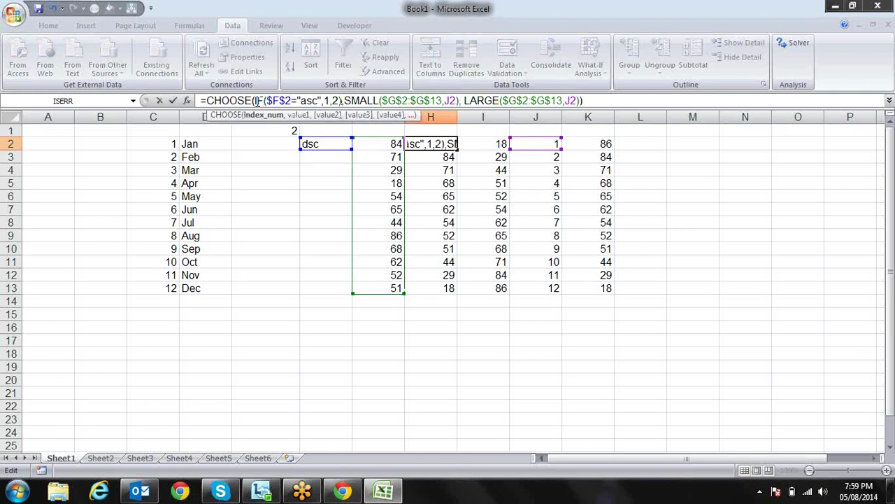
key("Return")
key("Up")
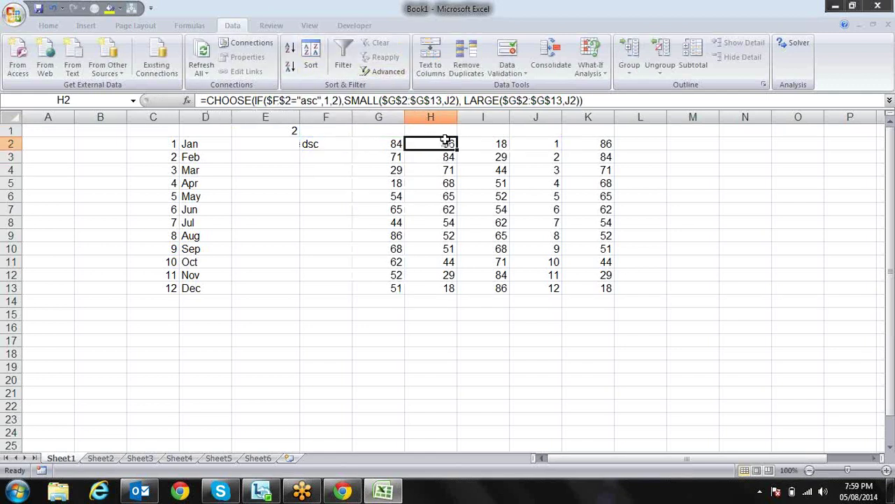
double_click(456, 148)
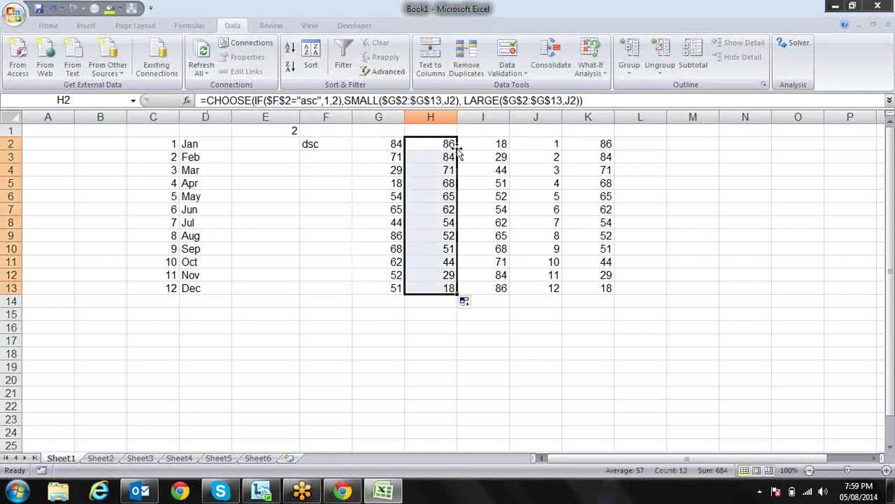
left_click(284, 132)
key("Delete")
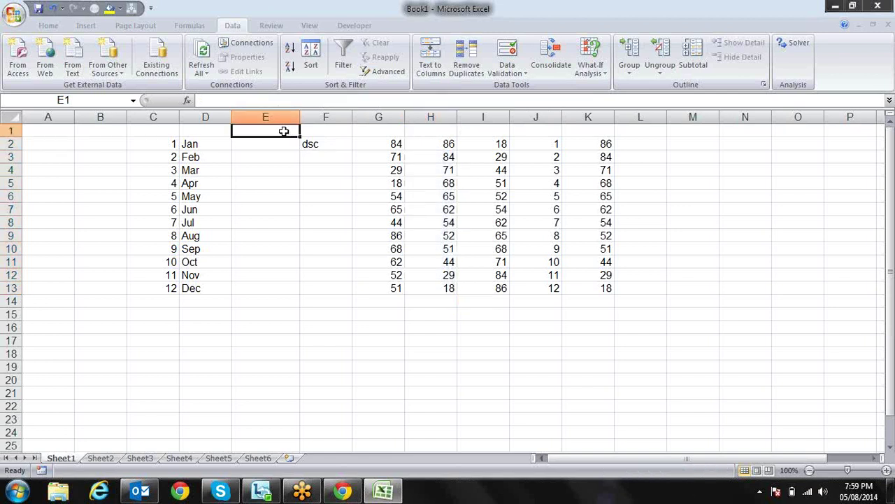
left_click(349, 145)
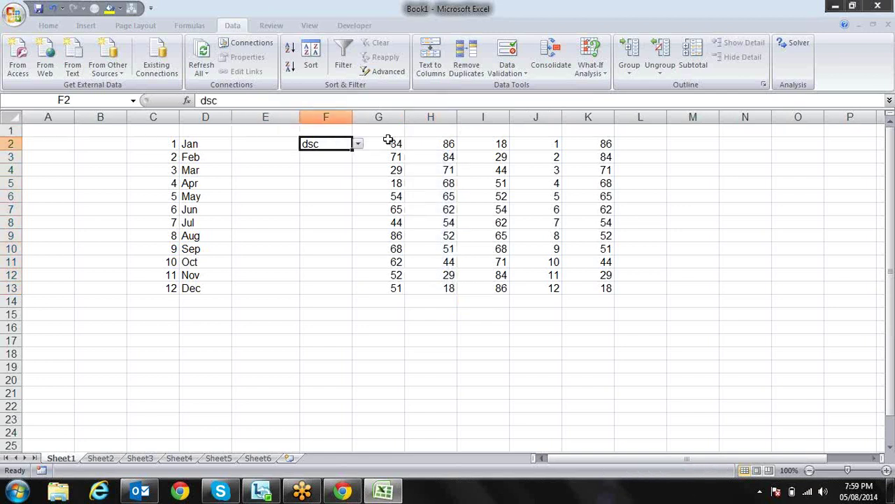
left_click(431, 143)
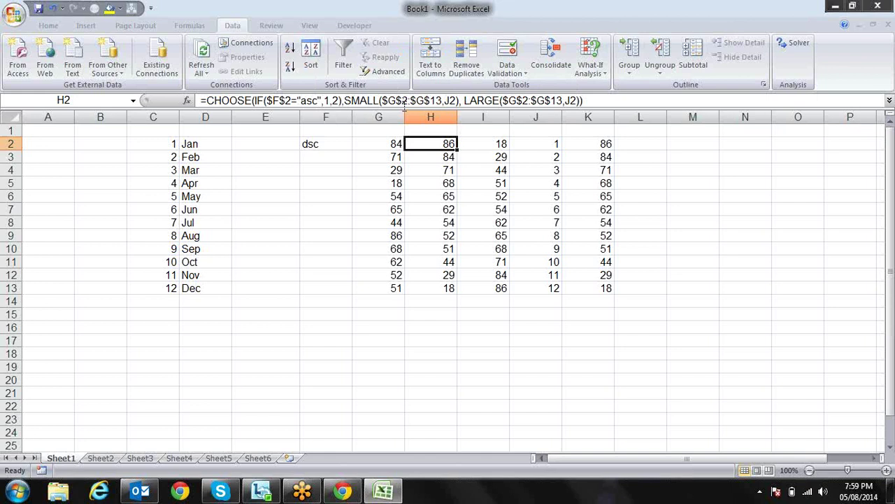
left_click(331, 142)
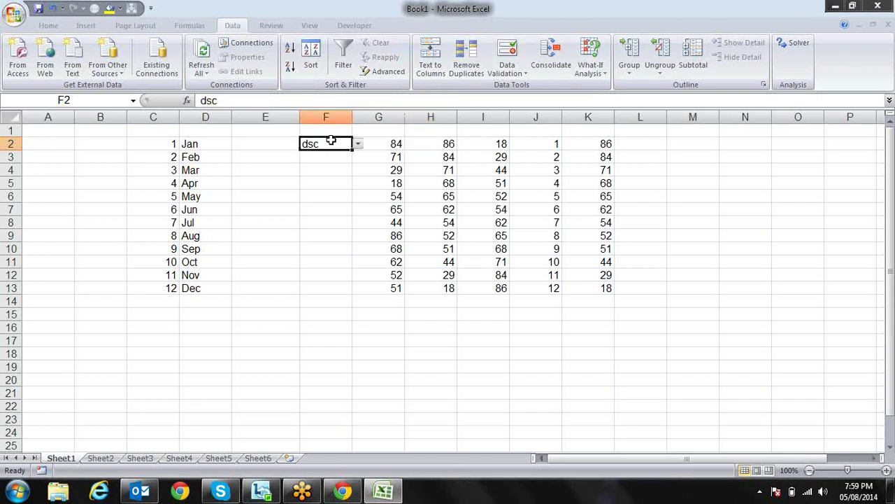
left_click(358, 145)
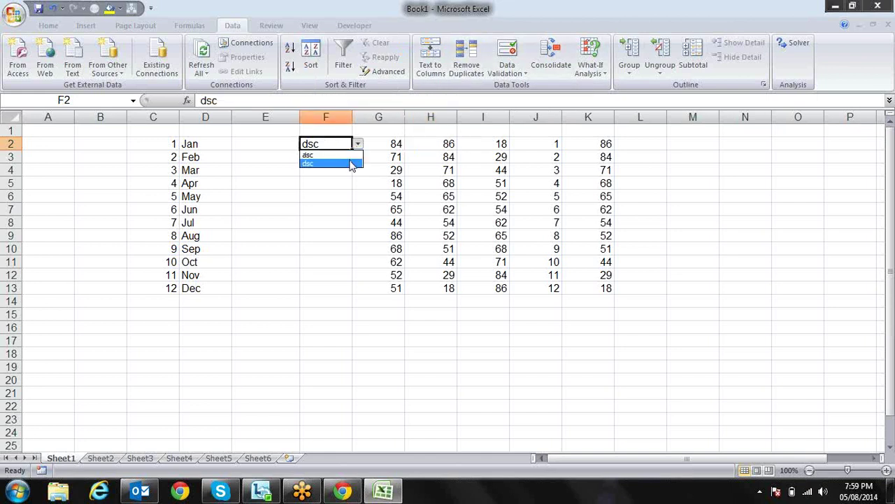
left_click(351, 164)
left_click(357, 144)
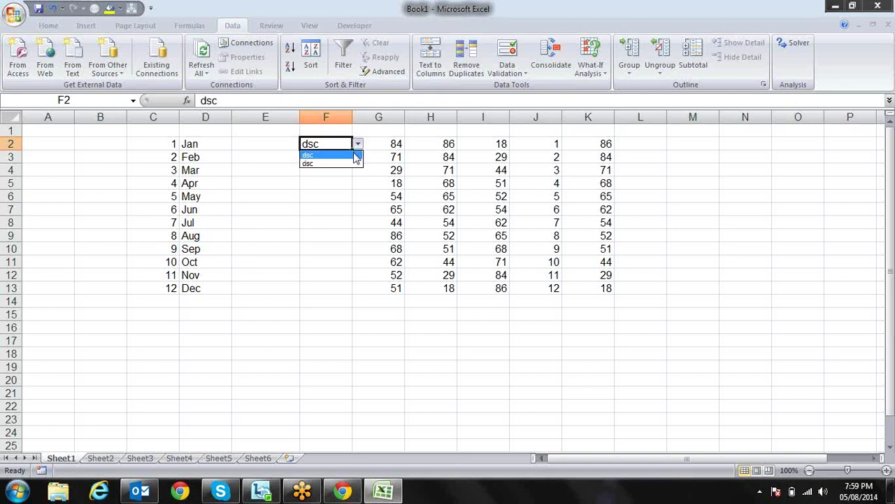
left_click(354, 155)
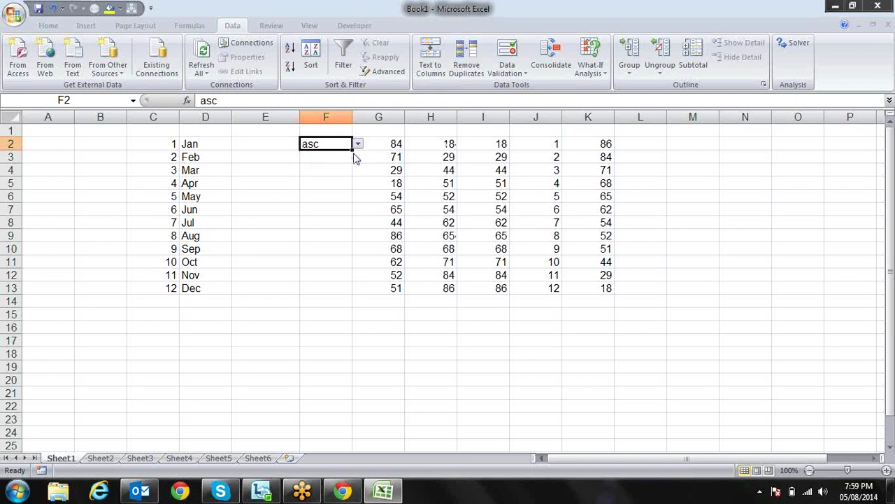
left_click(441, 143)
left_click(349, 144)
left_click(358, 145)
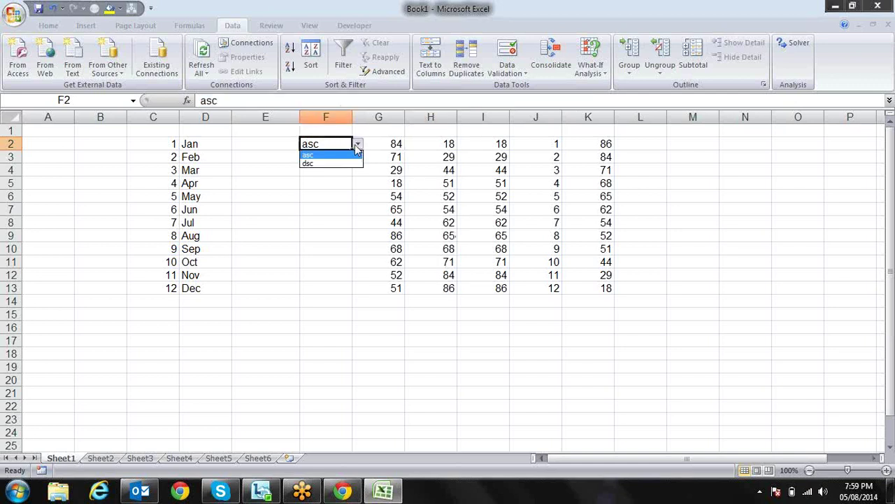
left_click(350, 163)
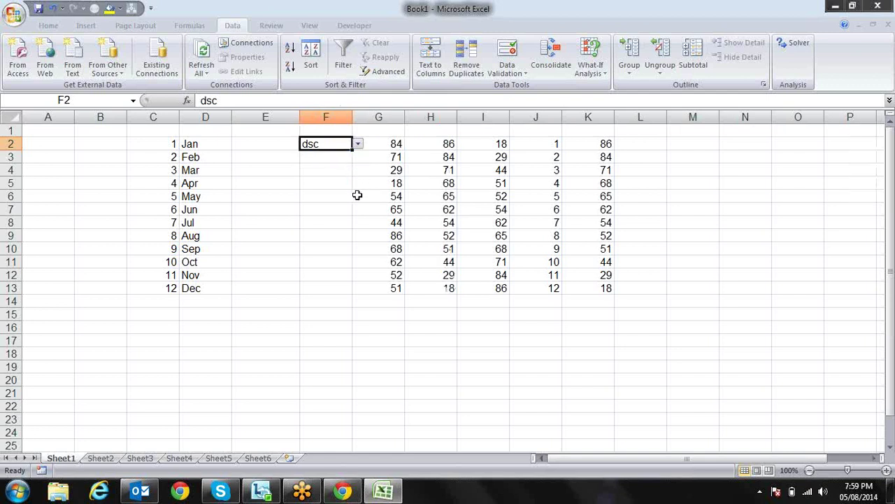
left_click(344, 195)
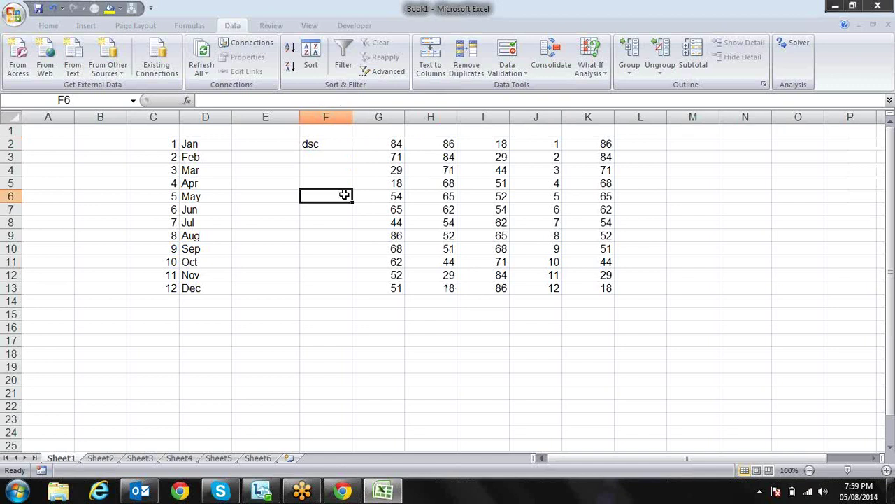
left_click(328, 312)
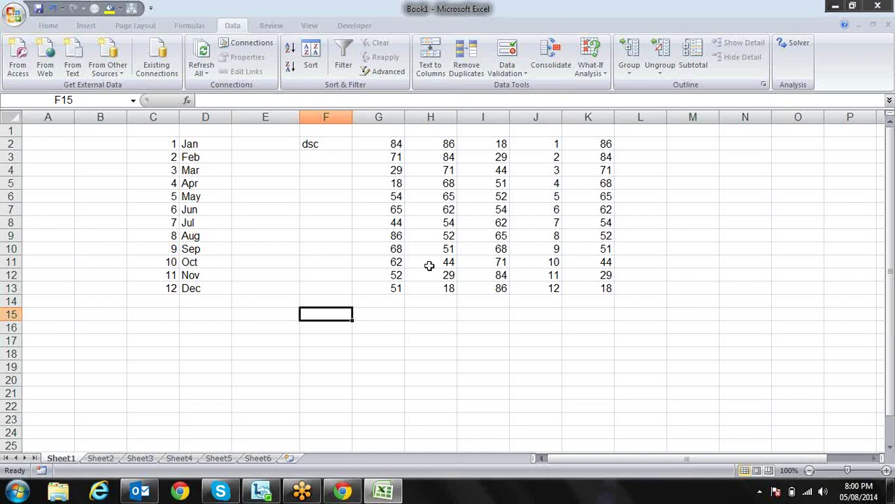
left_click(452, 183)
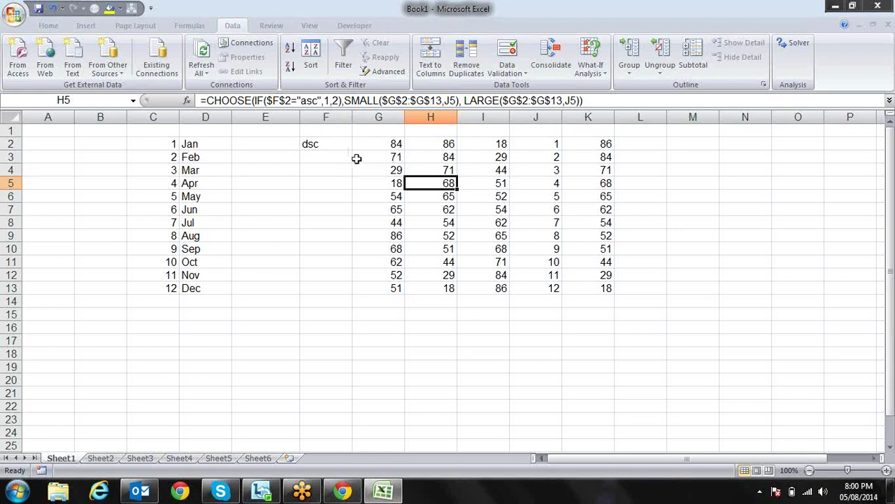
left_click(316, 172)
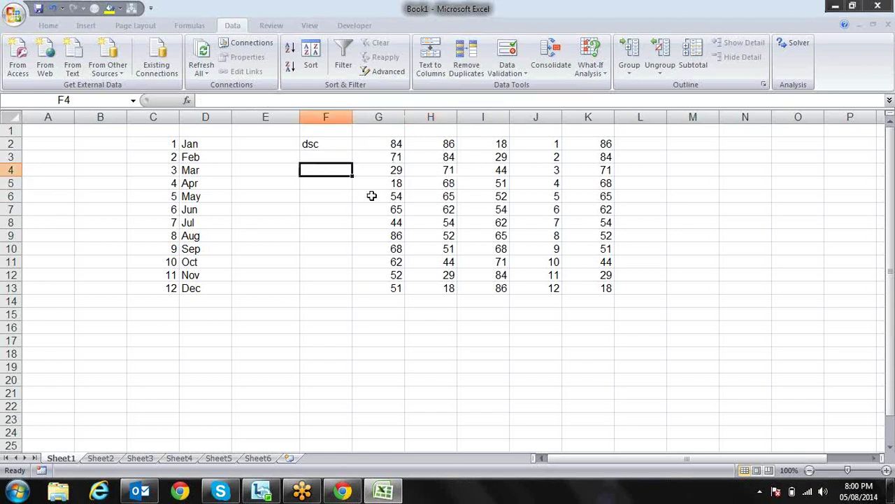
left_click(312, 301)
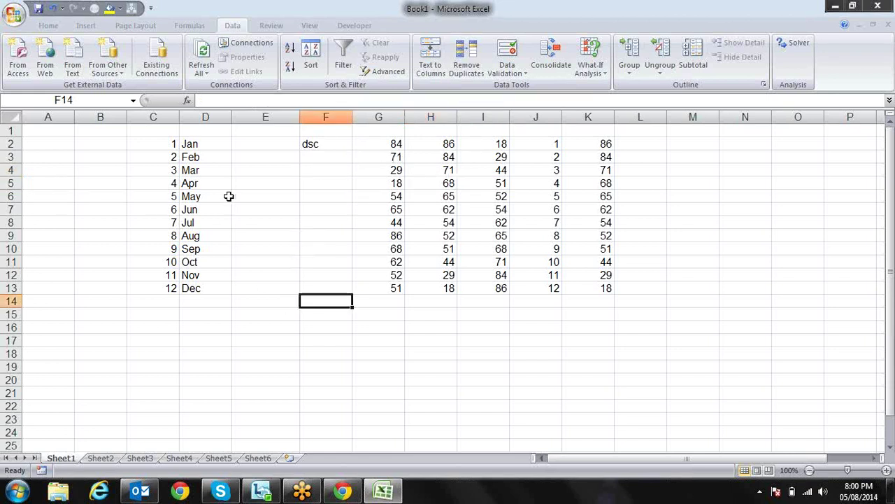
Browse the Lookup & Reference functions, then enter =COLUMN() in D15, which returns 4
left_click(190, 26)
left_click(246, 64)
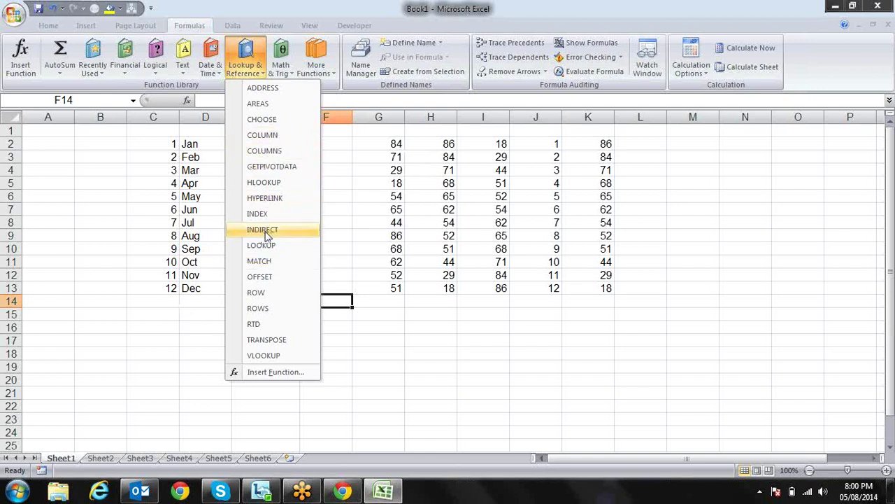
left_click(216, 315)
left_click(221, 320)
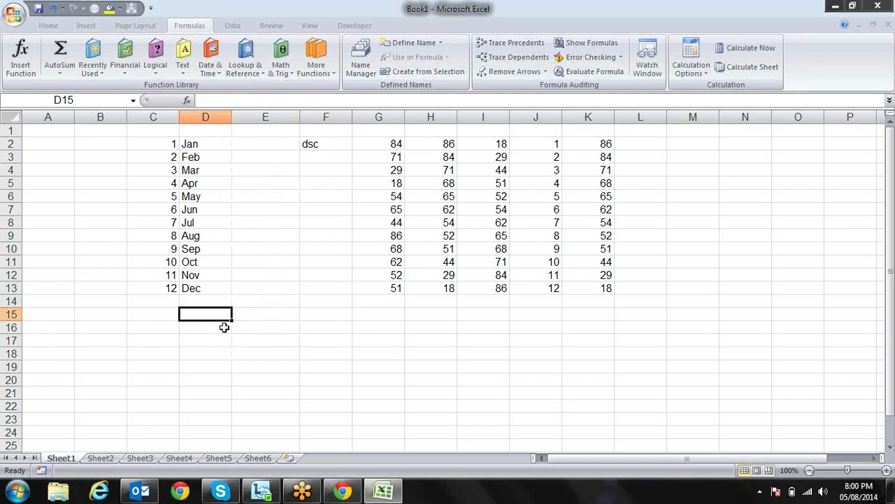
type("=co")
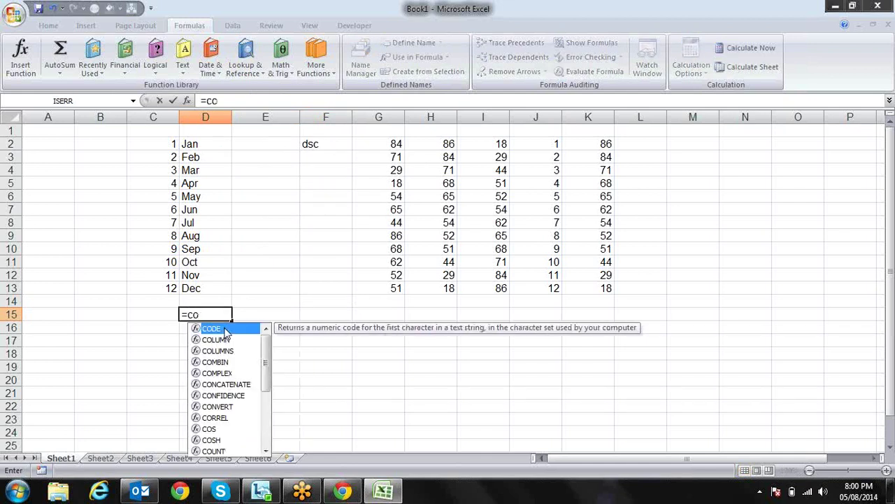
double_click(225, 336)
key("Return")
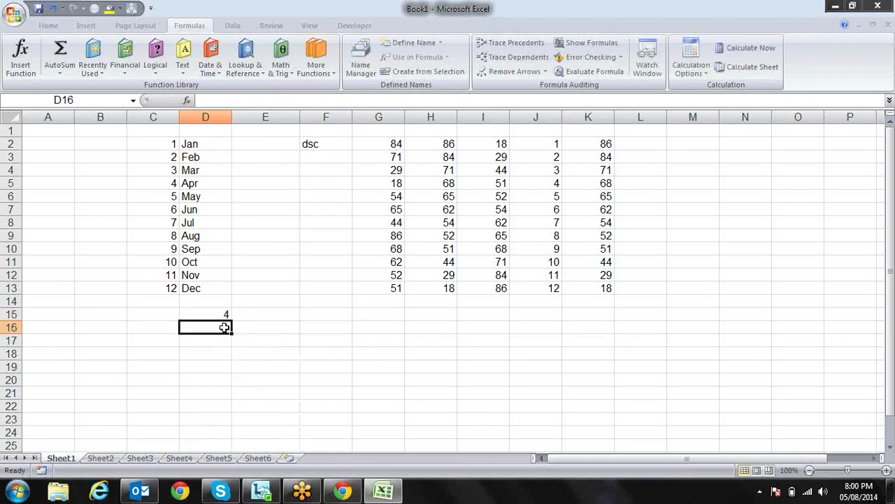
key("Up")
key("F2")
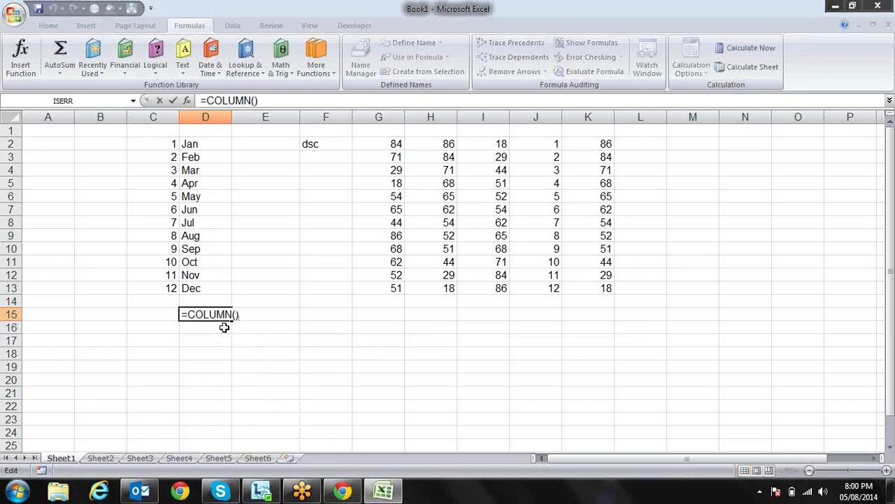
key("Return")
key("Up")
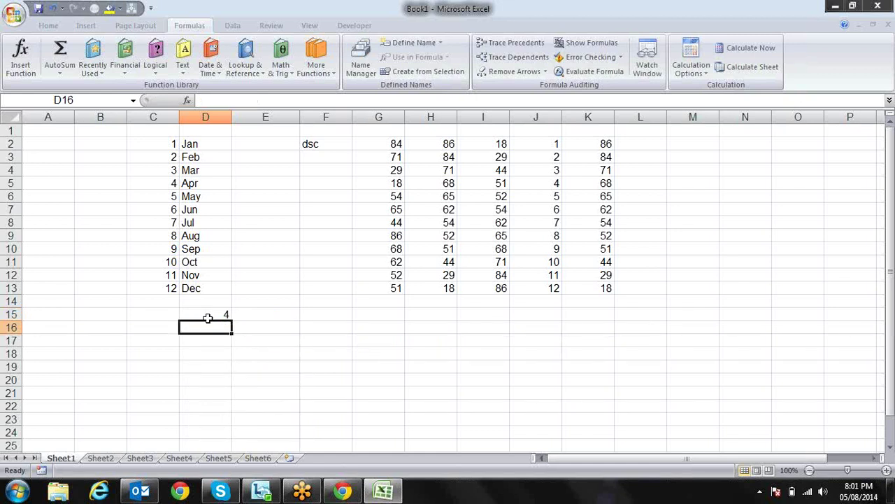
Enter =ROW() in D16
type("=")
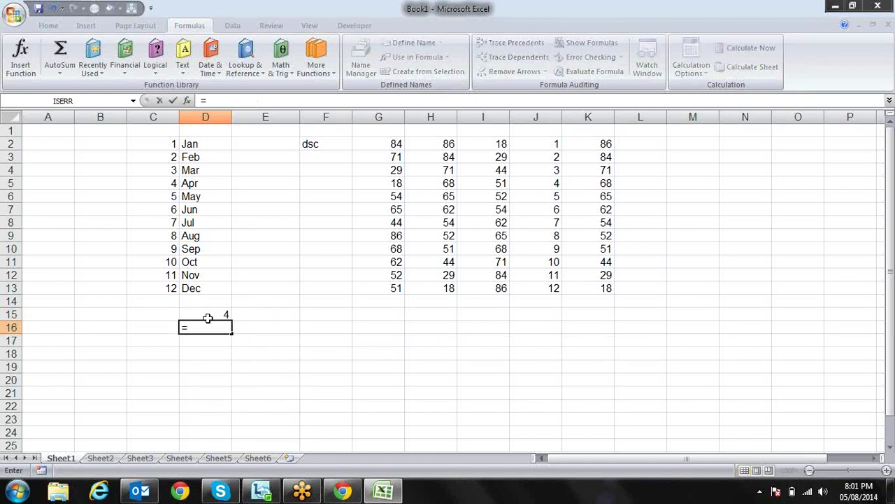
type("row")
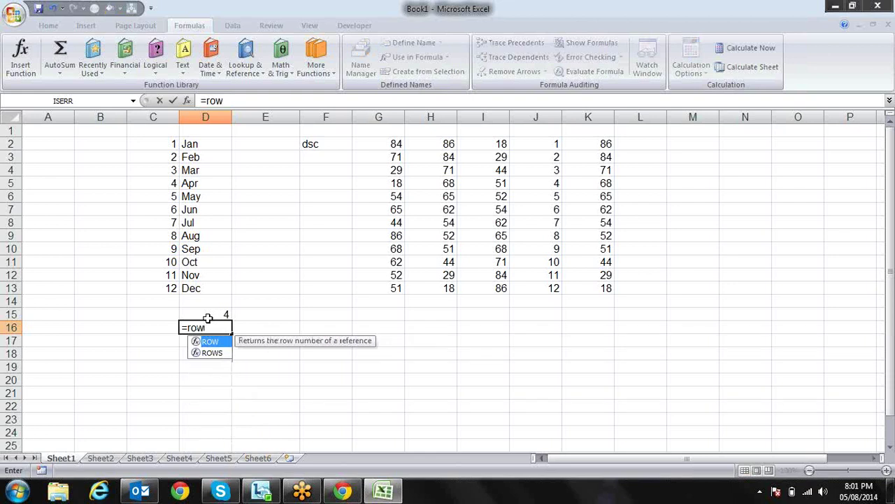
key("Tab")
key("Return")
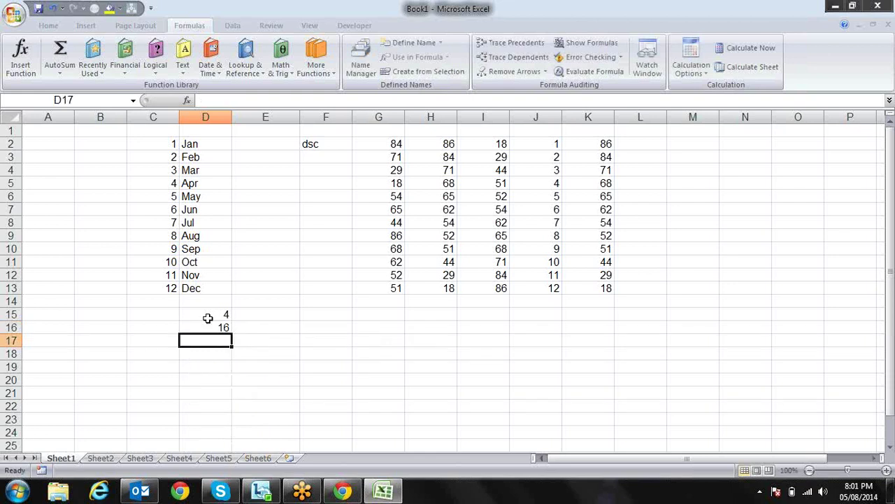
key("Up")
key("Up")
key("Right")
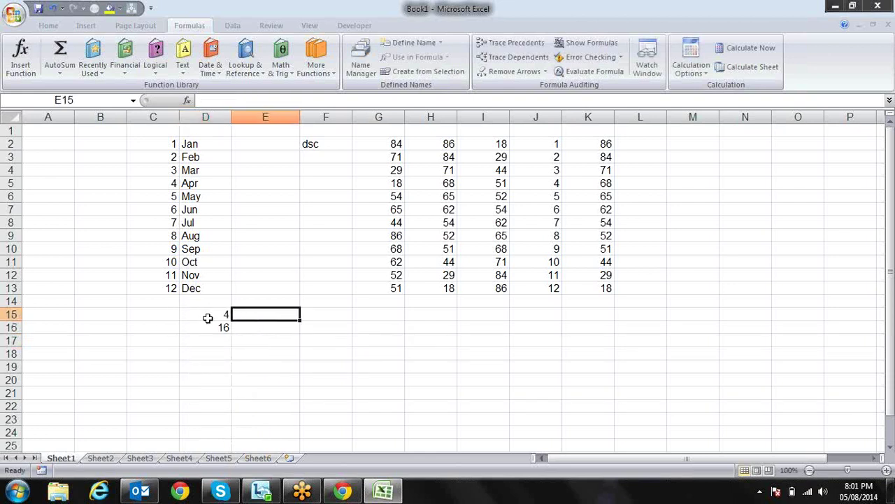
Enter =COLUMN(G1) in E15
type("=co")
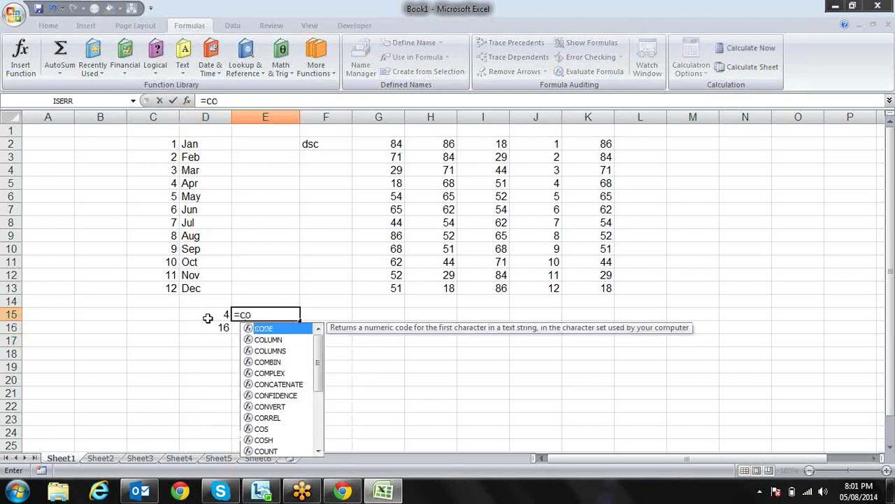
key("Down")
key("Tab")
left_click(366, 130)
type(")")
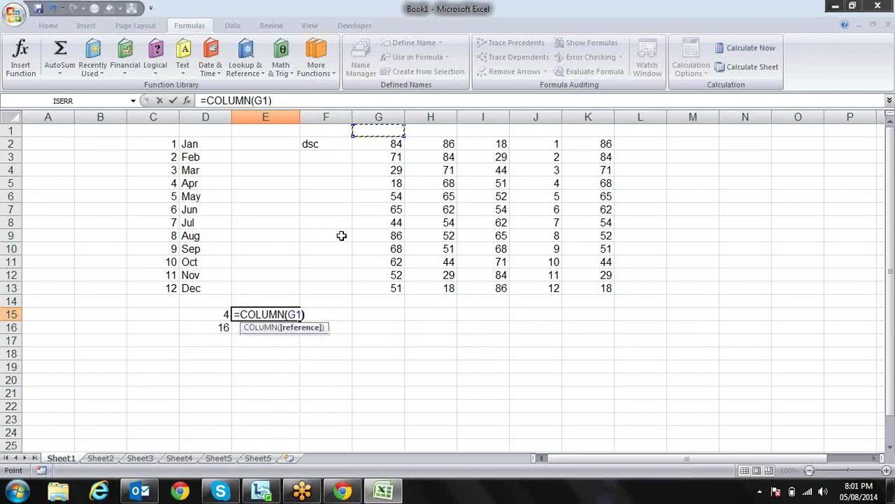
key("Return")
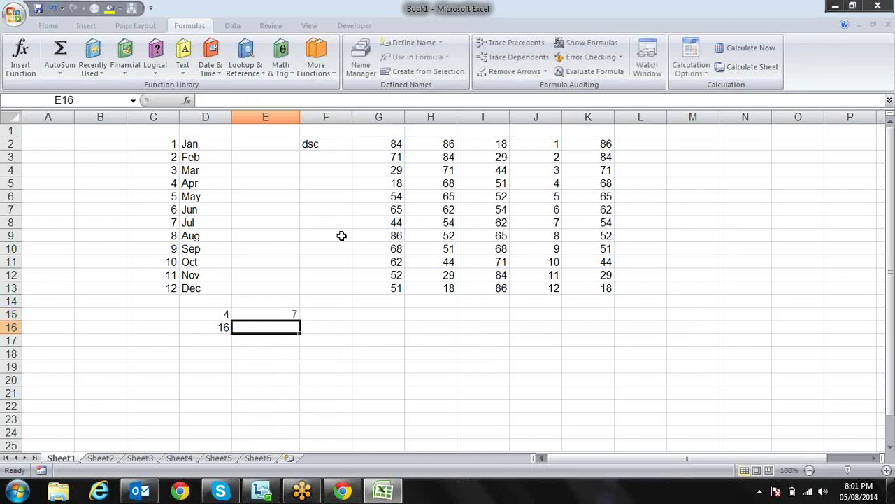
Enter =ROW(B4) in E16, which returns 4, and review the new formulas
type("=r")
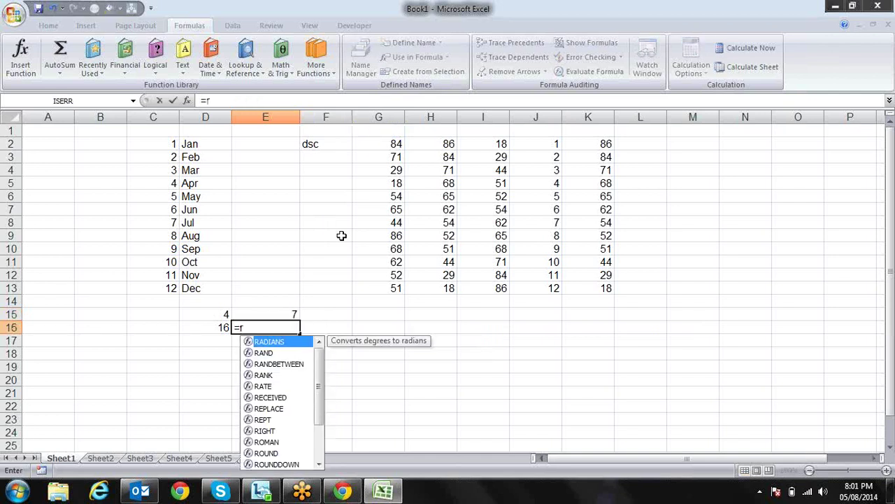
type("ow")
key("Tab")
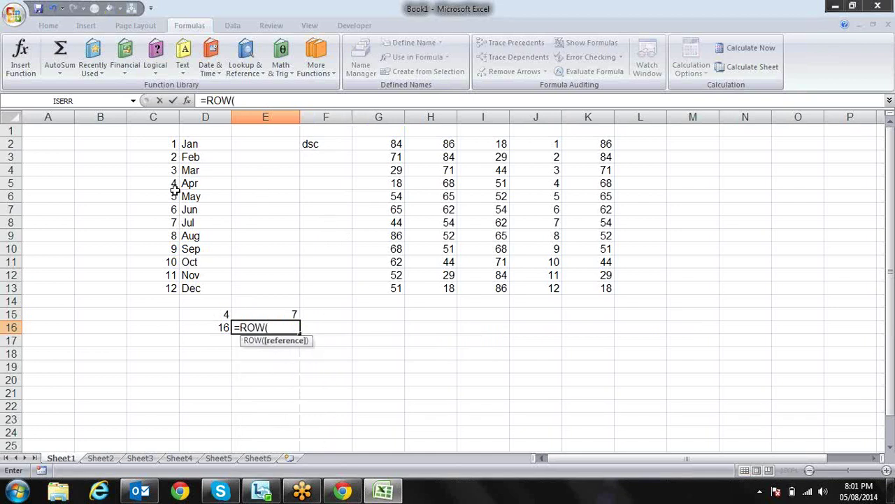
left_click(105, 169)
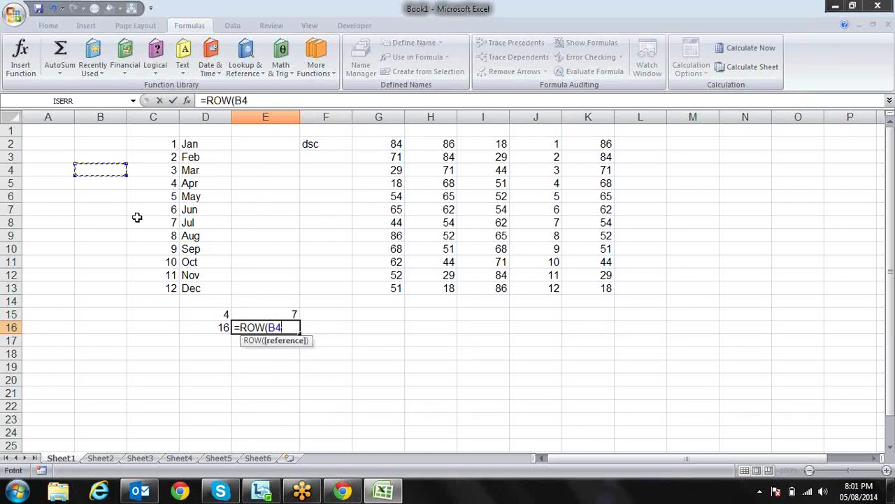
type(")")
key("Return")
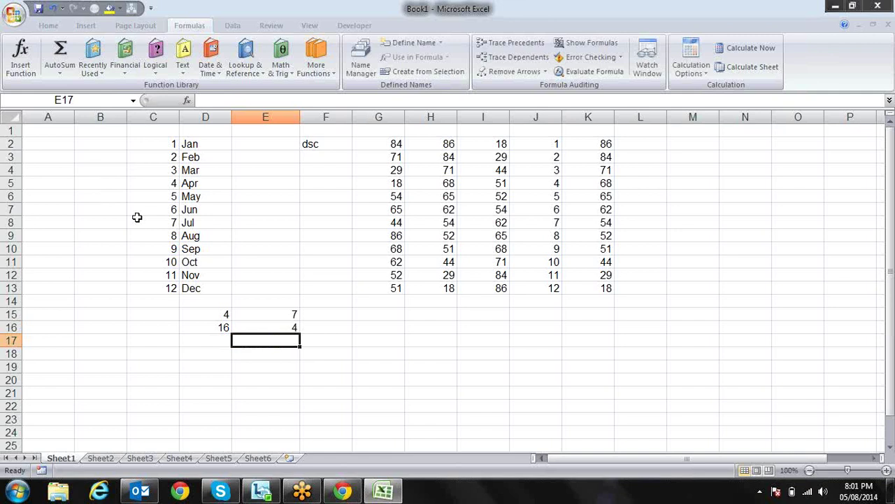
key("Up")
key("Up")
key("Left")
key("Right")
key("Right")
key("Left")
key("Left")
key("Right")
key("Left")
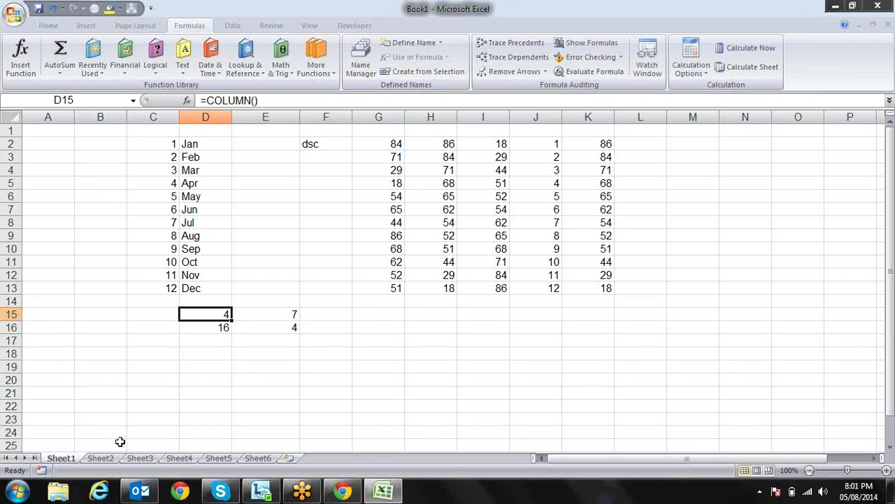
On Sheet2, type a first name in B1 and fill it down to B21
left_click(105, 458)
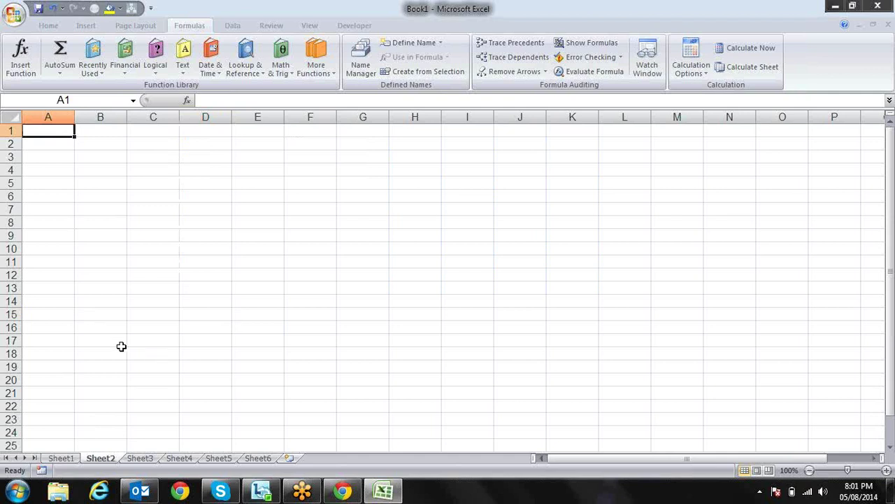
key("Down")
key("Up")
key("Right")
type("sandeep")
key("Return")
key("Up")
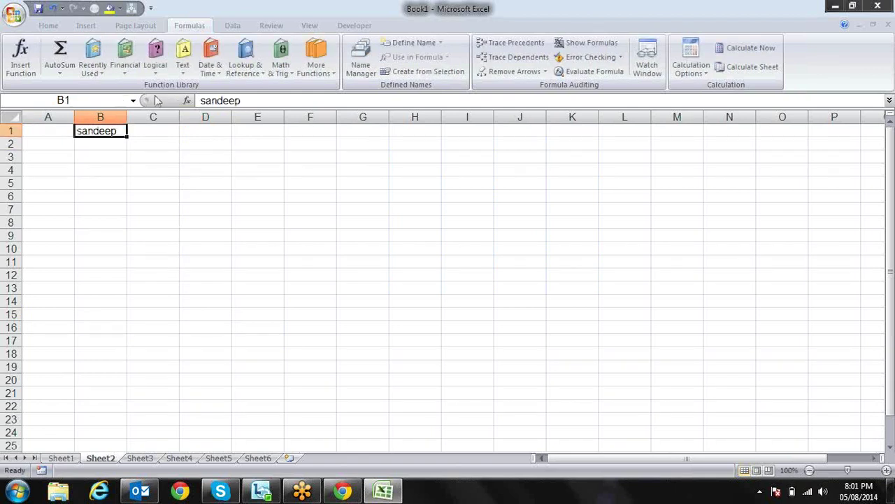
left_click_drag(128, 135, 126, 396)
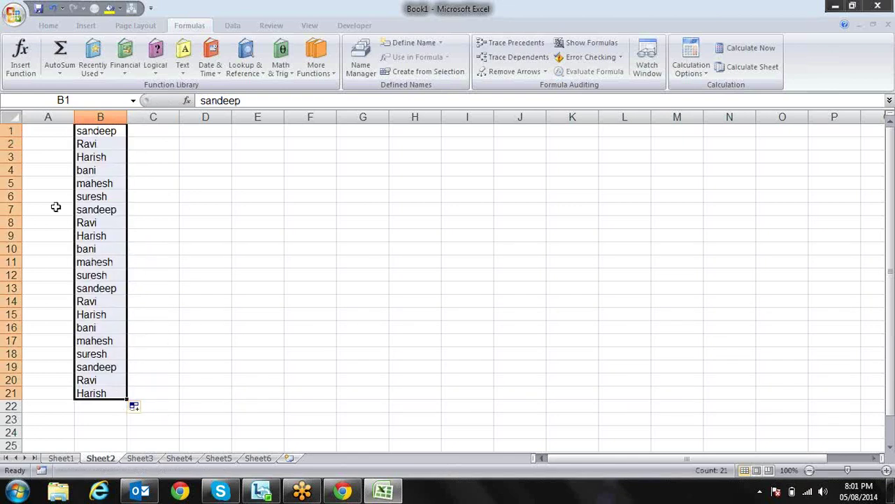
Number column A from 1 to 21 by filling down a 1, 2 series
left_click(49, 134)
type("1")
key("Return")
type("2")
key("Return")
left_click(50, 144)
left_click_drag(49, 133, 50, 143)
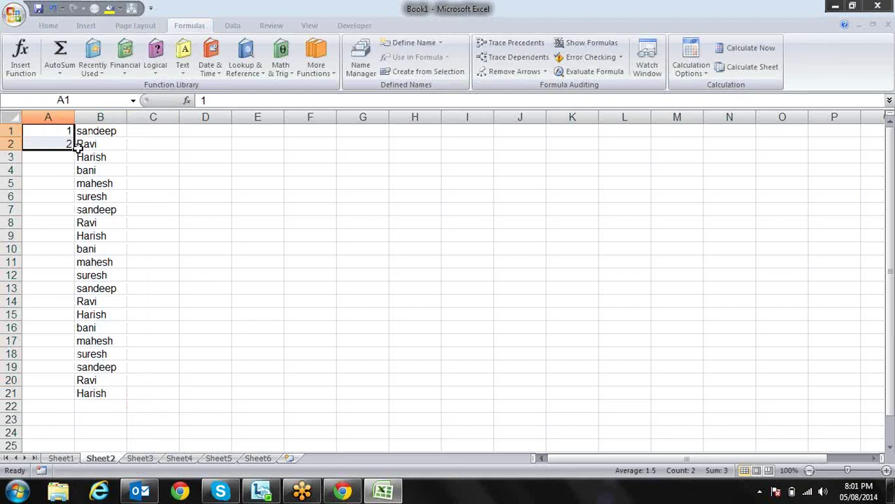
double_click(74, 149)
left_click(140, 167)
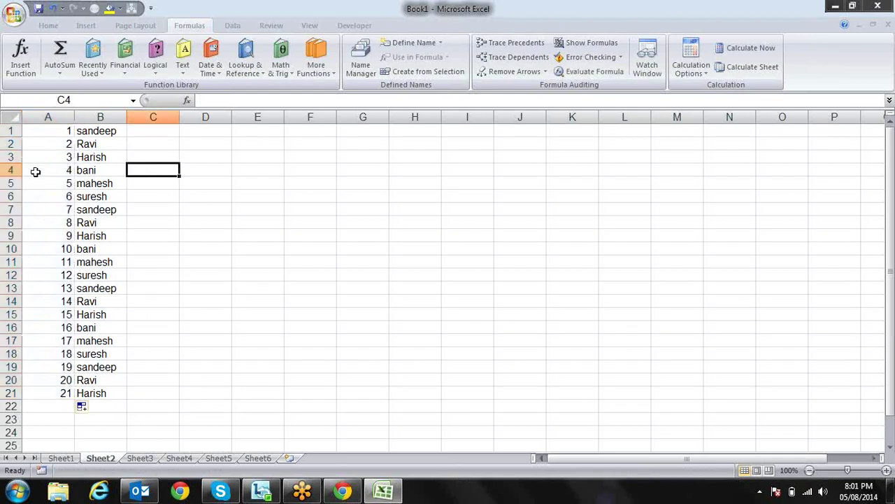
Delete row 5 and clear the serial numbers from A1:A20
left_click(10, 183)
right_click(14, 183)
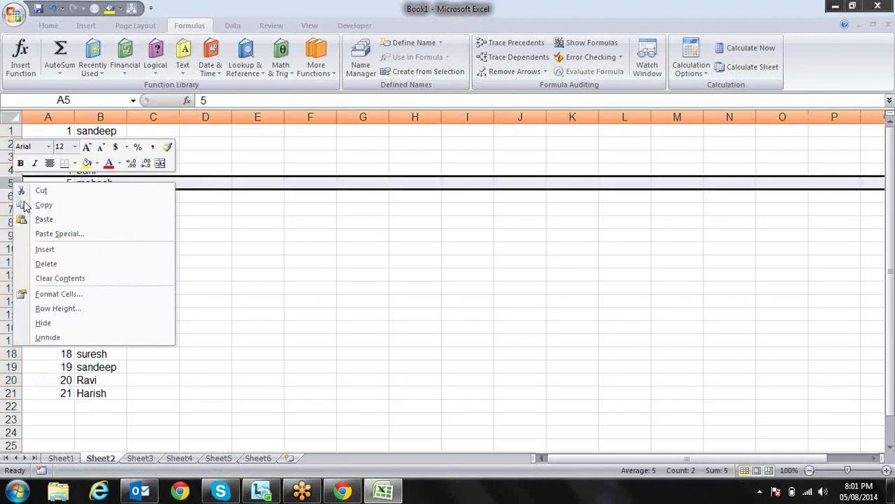
left_click(46, 263)
left_click(205, 208)
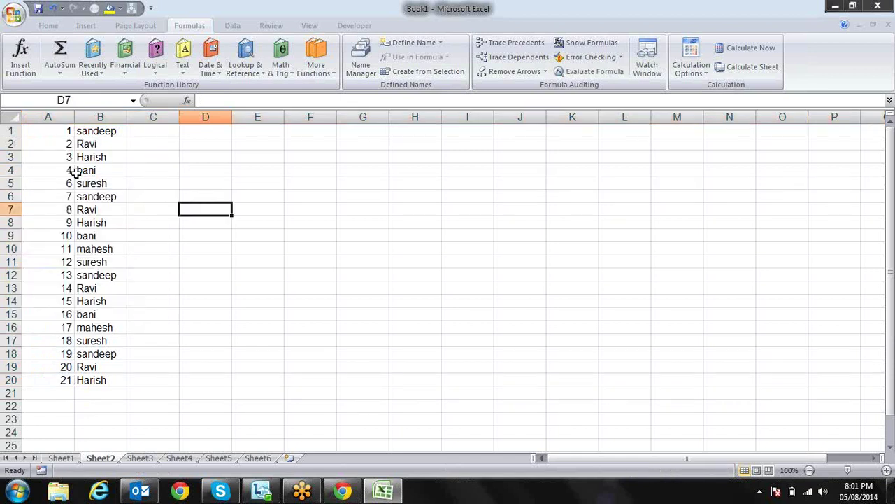
left_click_drag(52, 132, 53, 155)
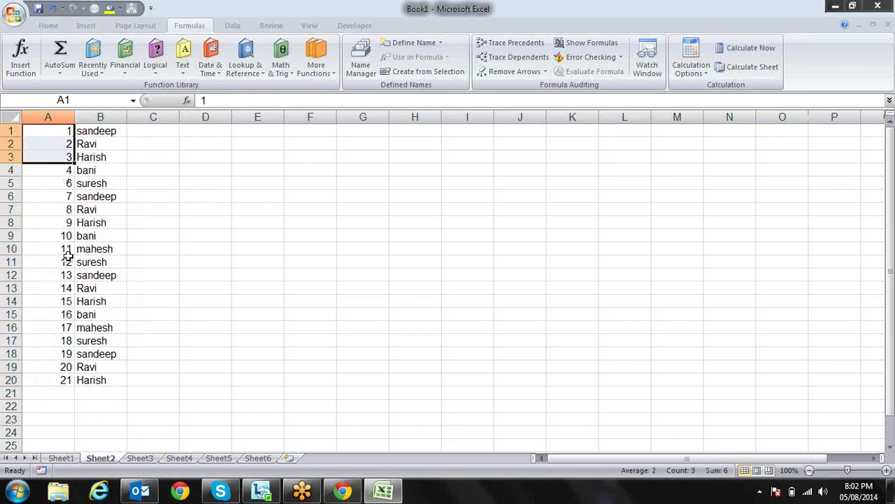
key("ctrl+shift+Down")
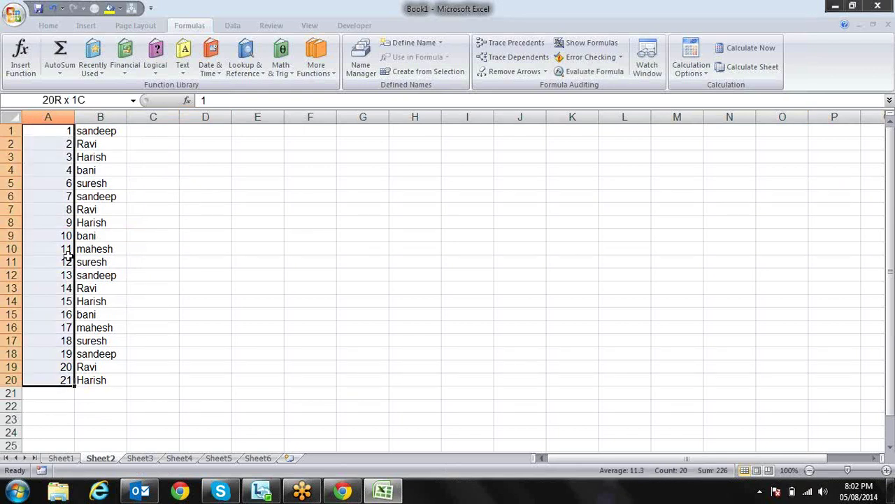
key("Delete")
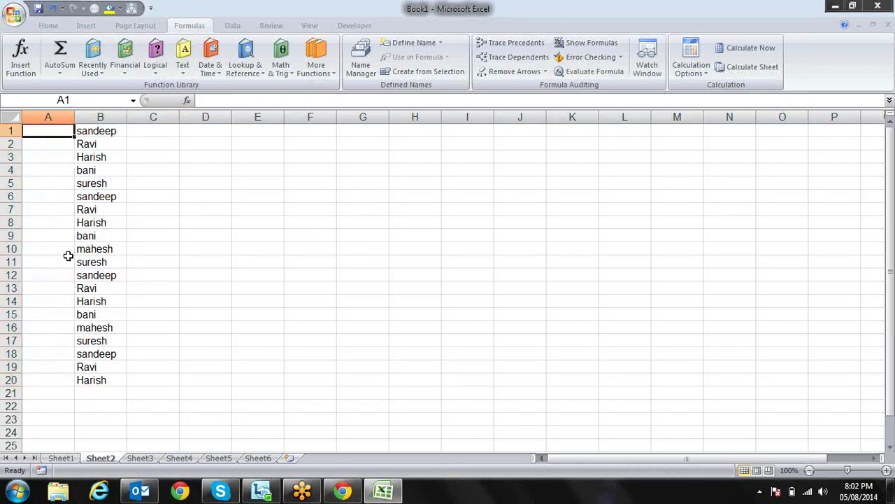
Enter =ROW() in A1 and fill it down beside the names
type("=")
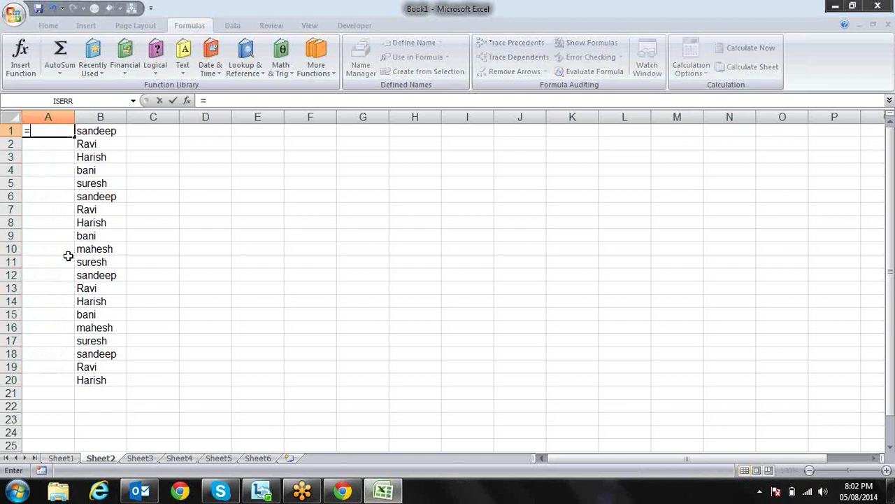
type("ro")
key("Down")
key("Down")
key("Down")
key("Tab")
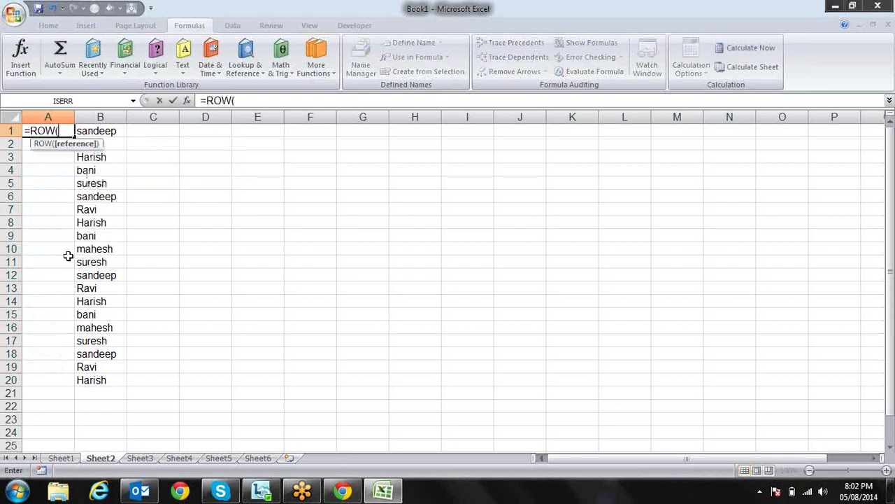
key("Return")
key("Up")
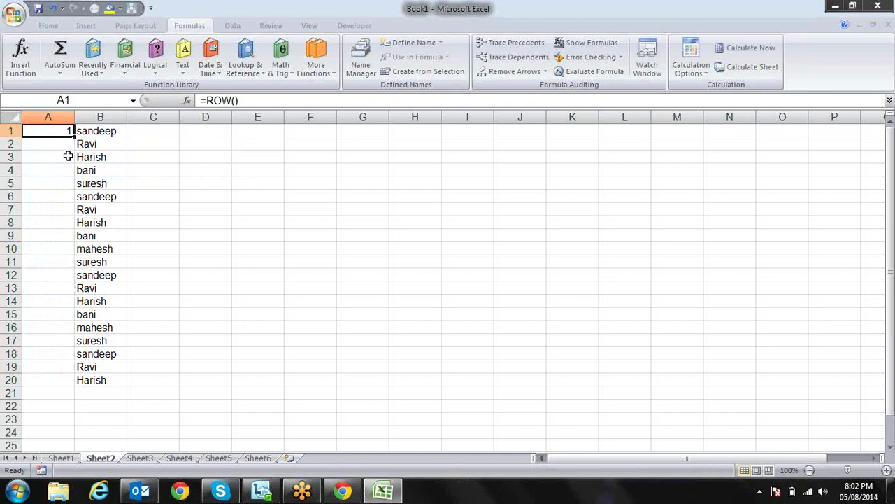
double_click(73, 135)
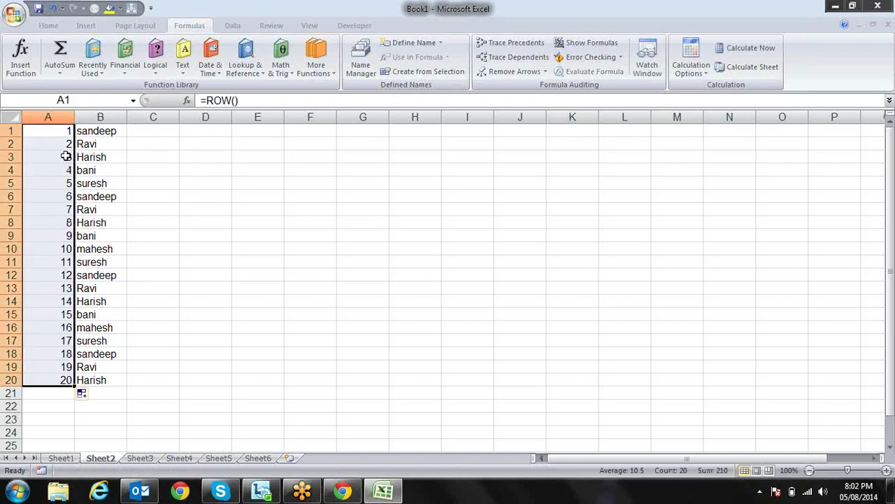
left_click(157, 193)
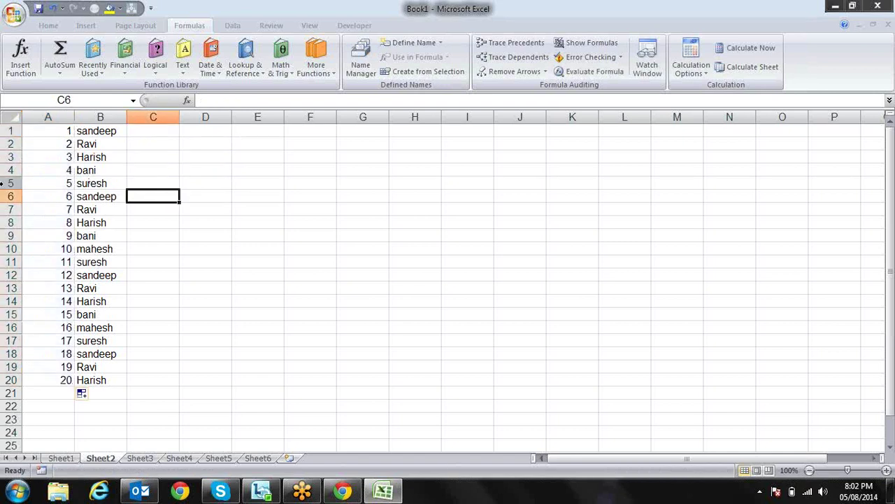
Delete row 5 and check that the ROW() numbers stay consecutive, then edit A6's formula
right_click(3, 183)
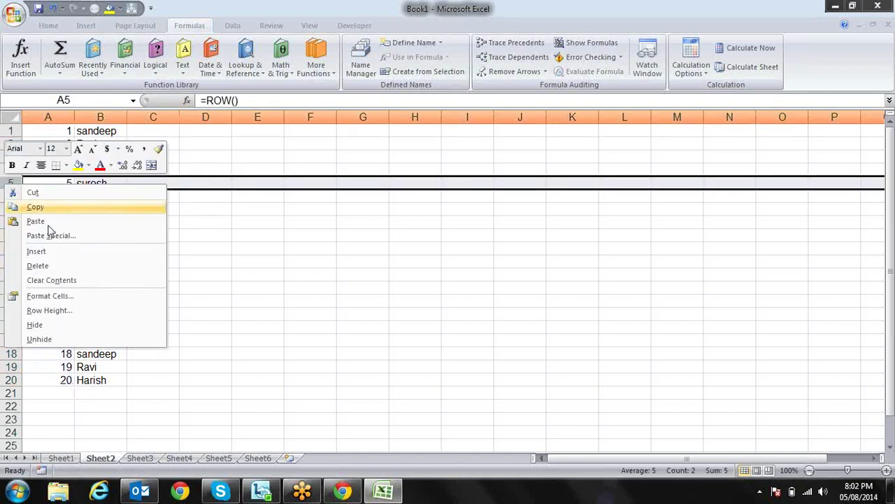
left_click(38, 266)
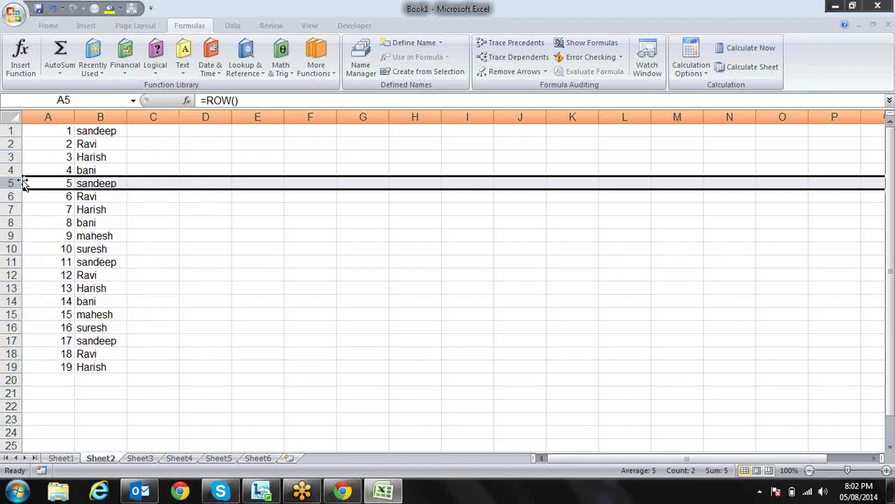
left_click(133, 223)
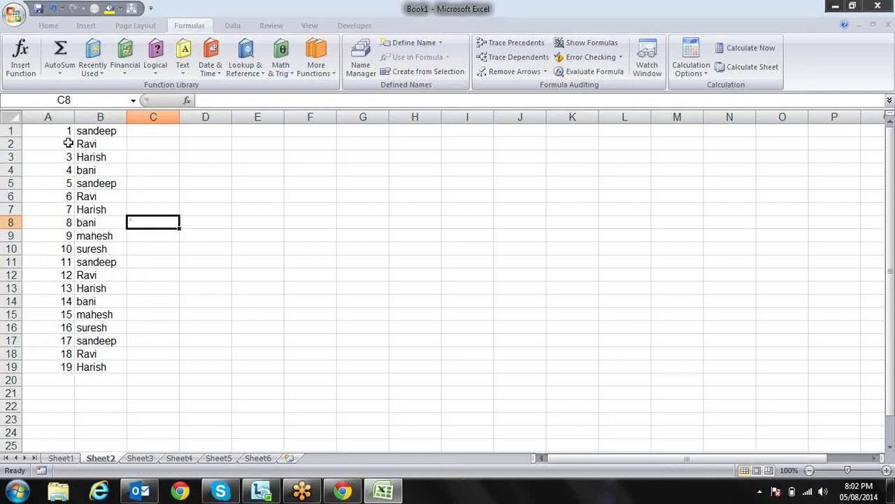
left_click_drag(68, 143, 66, 262)
left_click(162, 231)
left_click(67, 182)
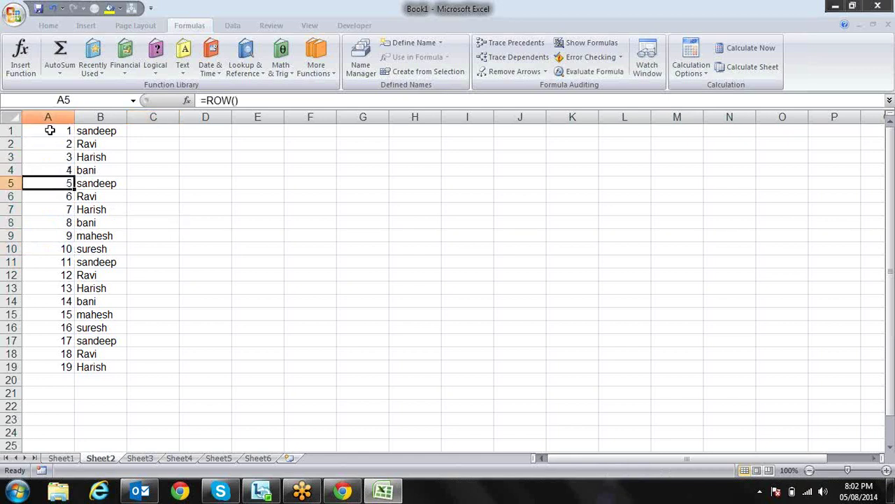
left_click(59, 208)
left_click(59, 187)
key("Down")
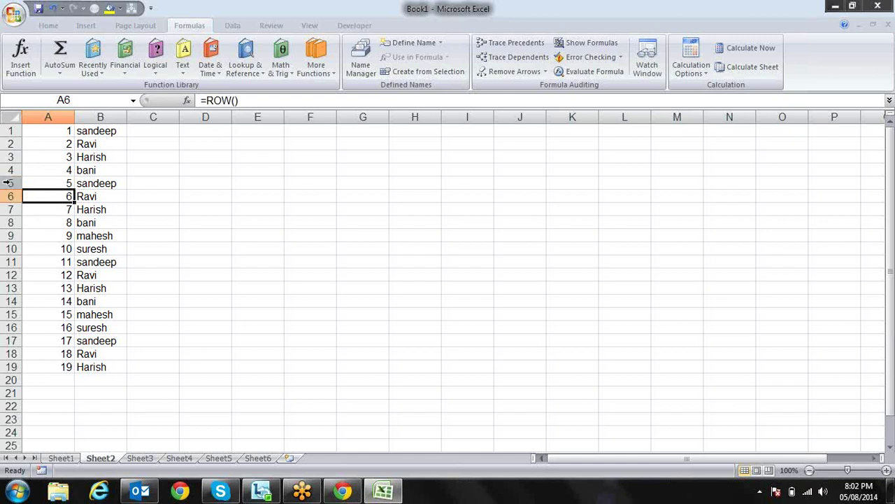
key("F2")
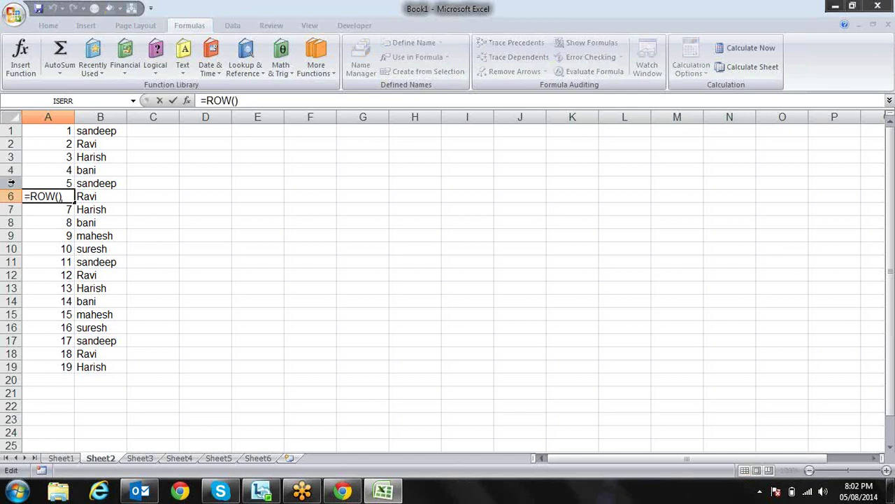
Change A6 to =ROW()-5, fill it down, and clear the numbers in A1:A5
type("-5")
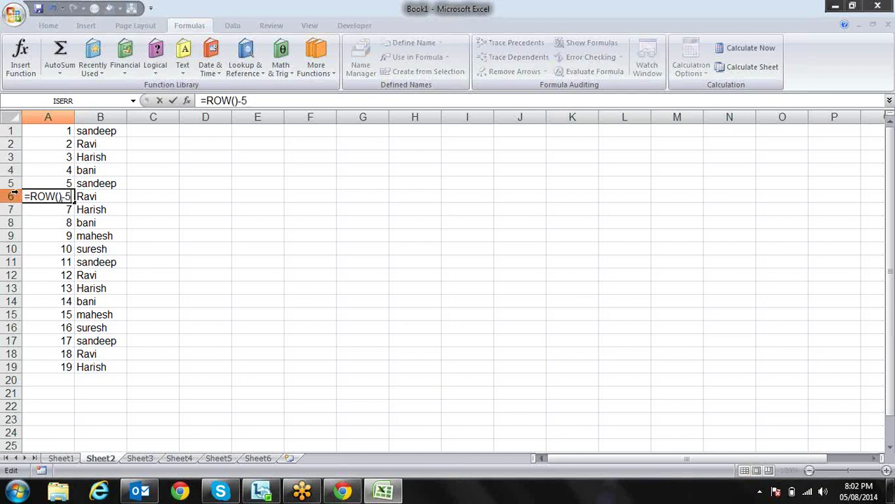
key("ctrl+Return")
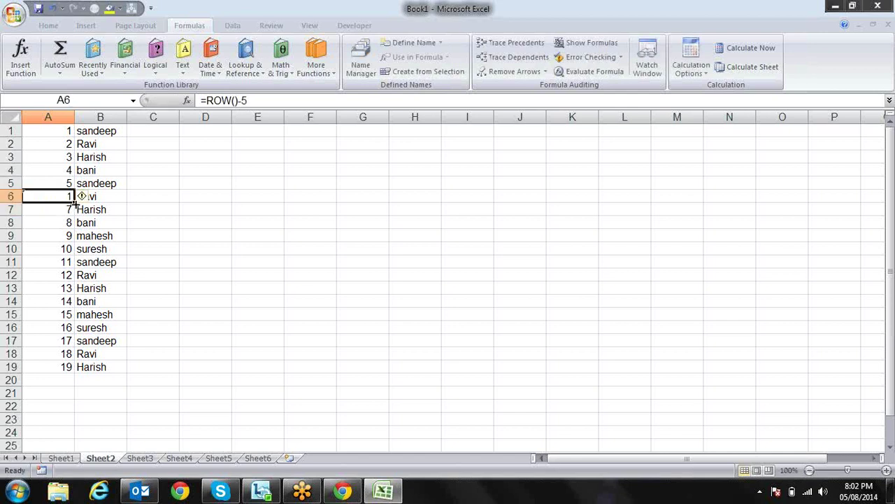
double_click(75, 202)
left_click(67, 179)
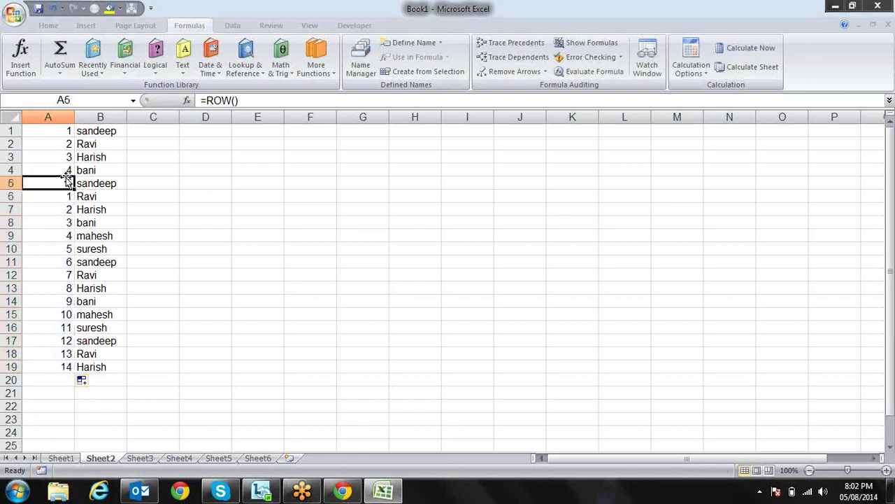
key("shift+Up")
key("shift+Up")
key("shift+Up")
key("Delete")
key("Down")
key("Down")
key("Down")
key("Down")
key("Down")
key("Down")
key("Down")
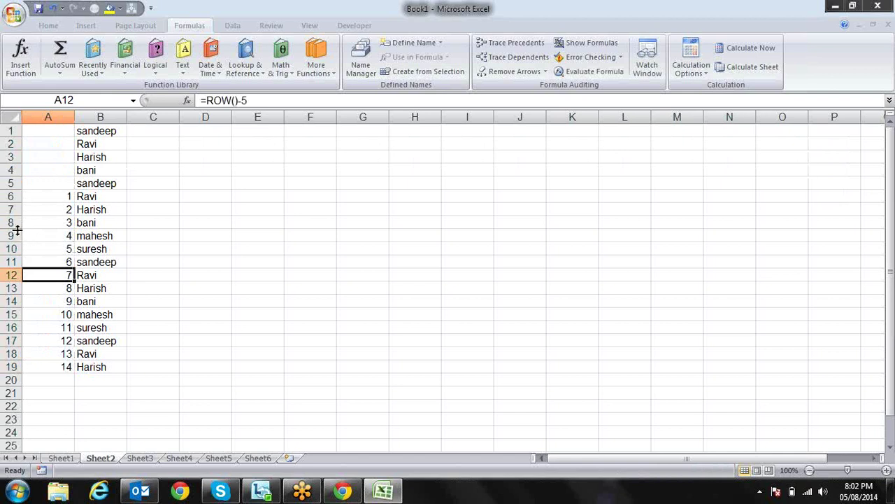
Delete row 9 and confirm the numbering from A6 stays consecutive
right_click(13, 236)
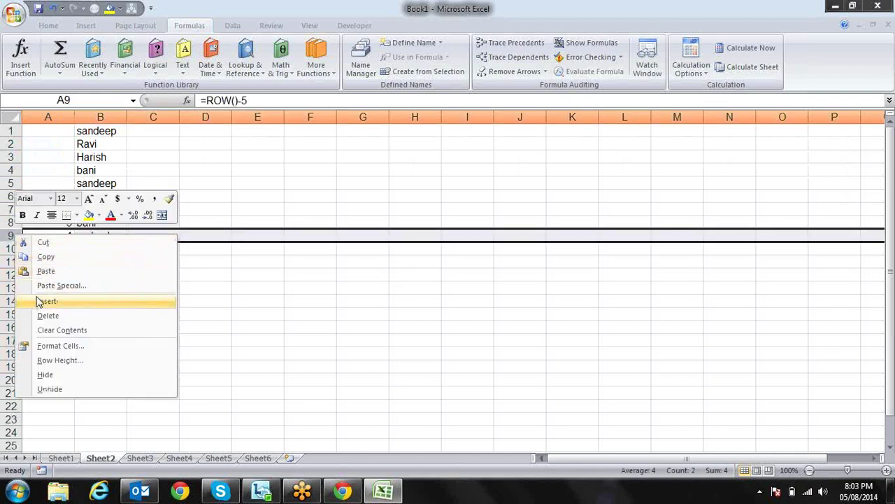
left_click(46, 316)
left_click(181, 250)
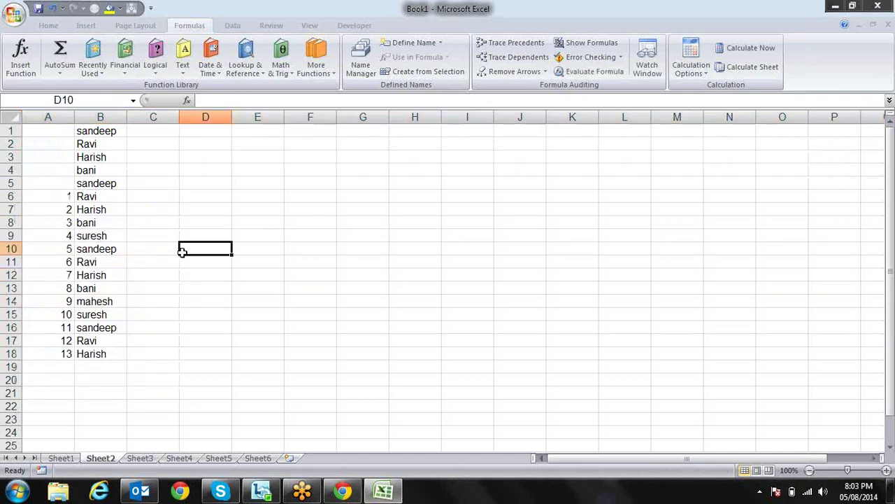
left_click(65, 208)
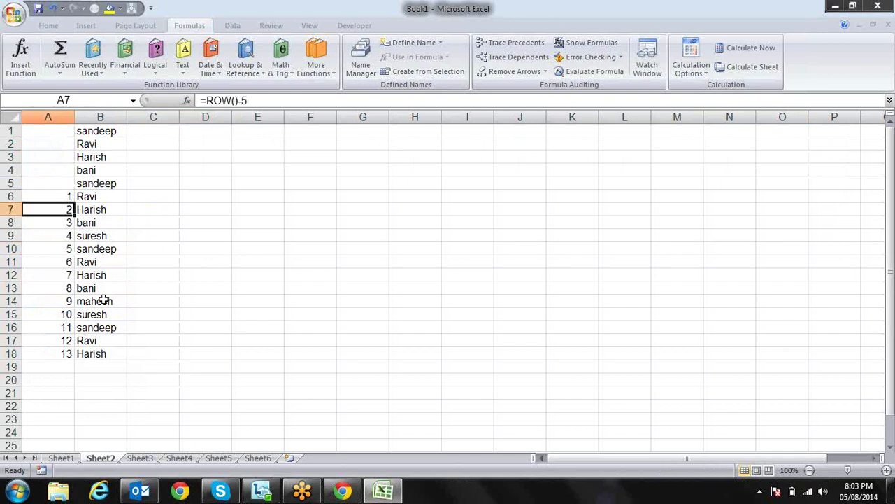
key("Down")
key("Down")
key("Down")
key("Down")
key("Down")
key("Down")
key("Down")
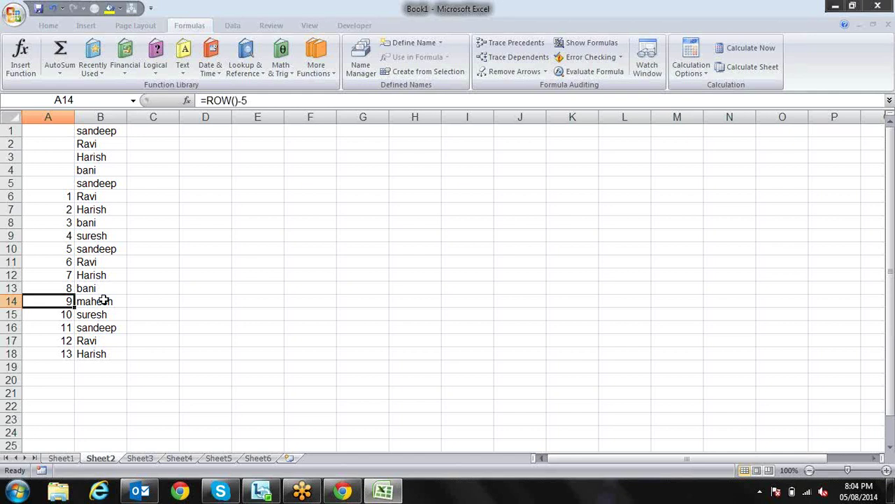
Clear the first five names in B1:B5 so the list starts at row 6
left_click(104, 301)
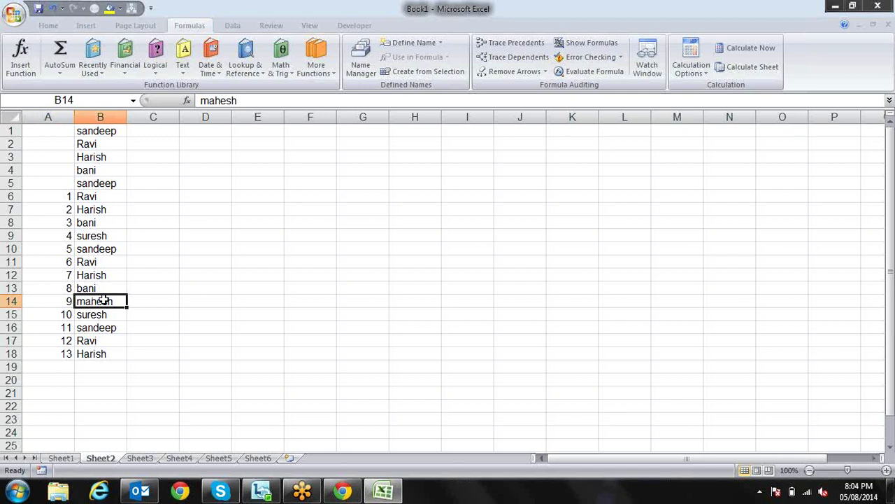
key("Left")
key("Up")
key("Up")
key("Up")
key("Up")
key("Right")
key("ctrl+shift+Up")
key("Delete")
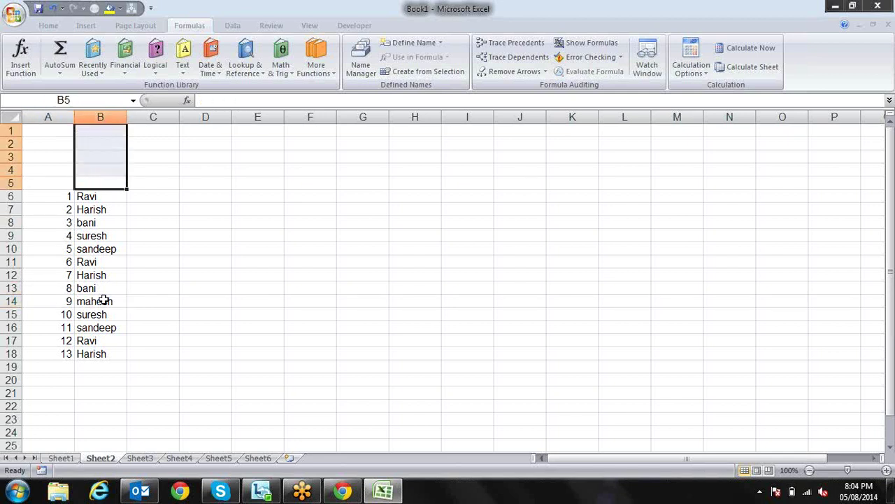
key("Down")
Check the names and row numbers, then start editing A6's =ROW()-5 formula
key("Down")
key("Up")
key("Down")
key("Up")
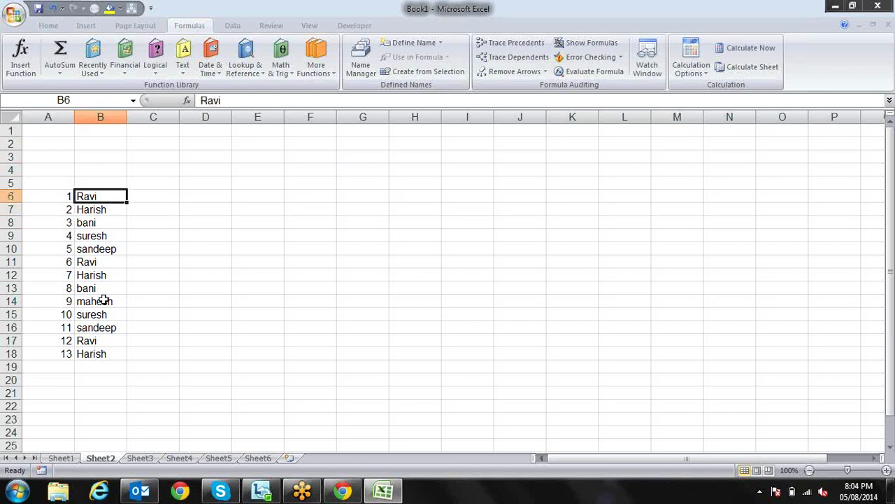
key("Down")
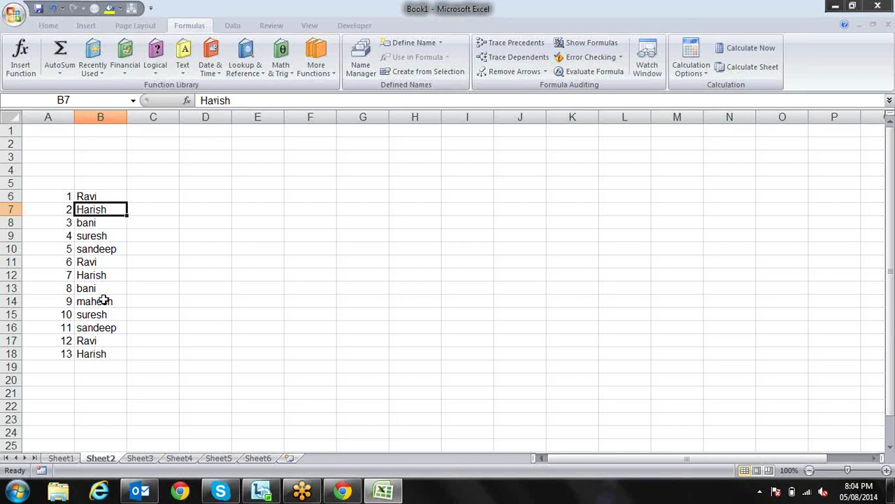
key("Left")
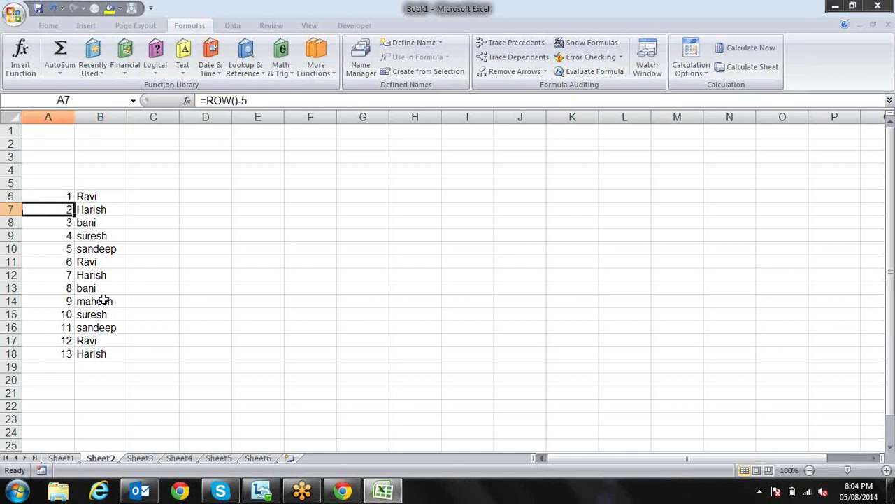
key("Right")
key("Down")
key("Down")
key("Down")
key("Left")
key("Down")
key("Down")
key("Down")
key("Down")
key("Up")
key("Up")
key("Up")
key("Up")
key("Up")
key("Up")
key("Up")
key("Up")
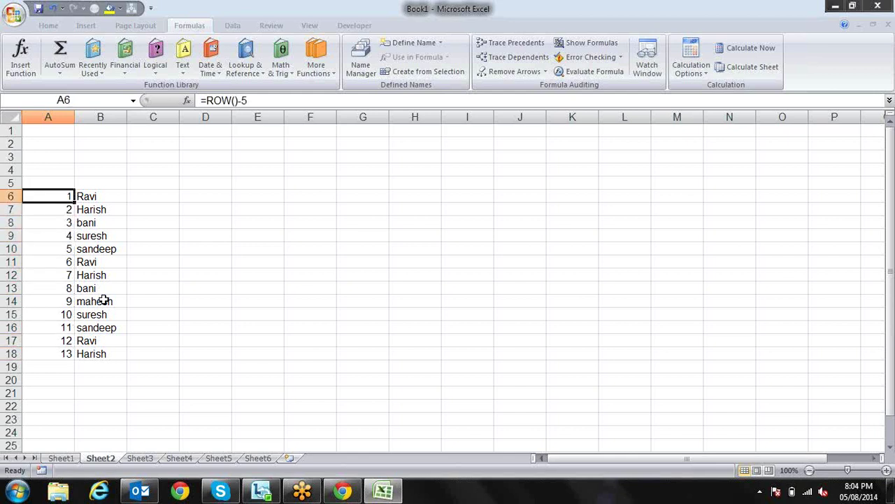
key("F2")
key("Left")
key("Left")
key("Left")
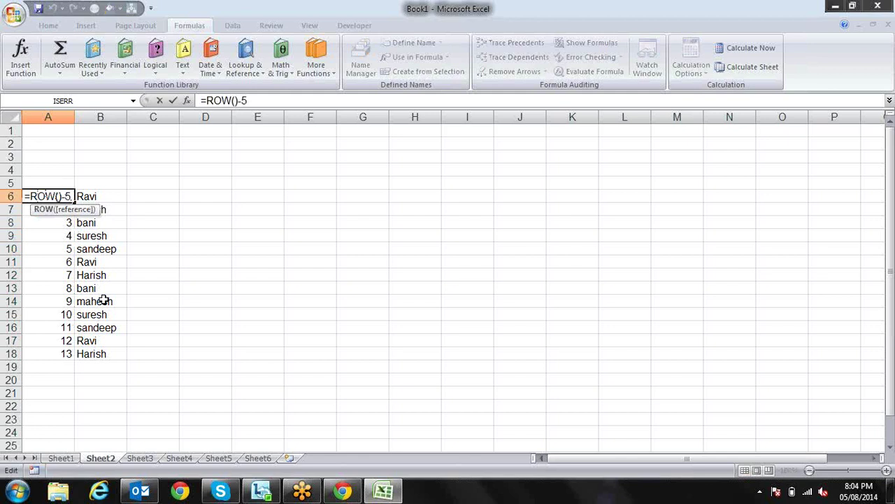
key("Left")
key("Left")
Wrap A6's formula as =IF(B6="","",ROW()-5) so rows with blank names get no number
type("IF(")
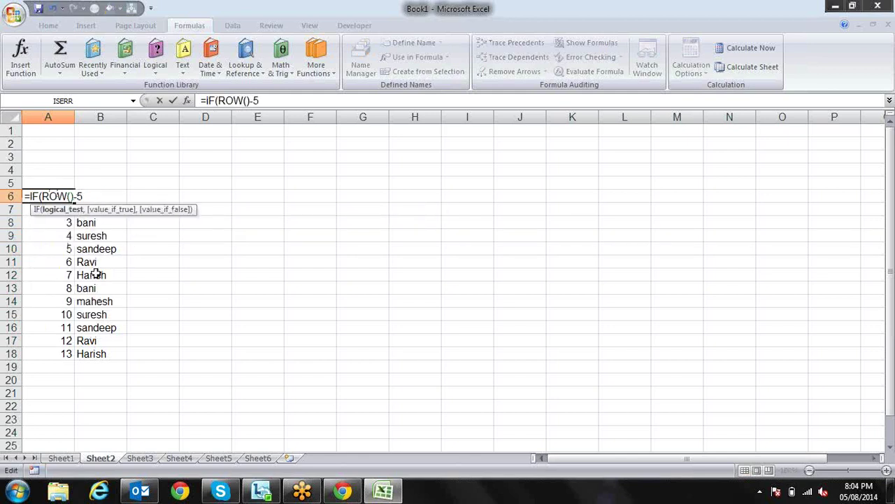
key("Right")
key("Right")
key("Right")
left_click(204, 195)
key("Left")
key("Left")
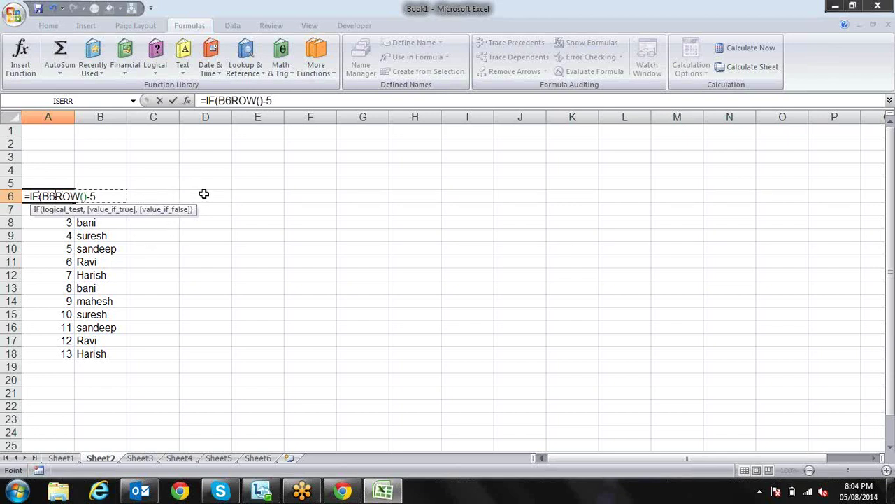
type("=")
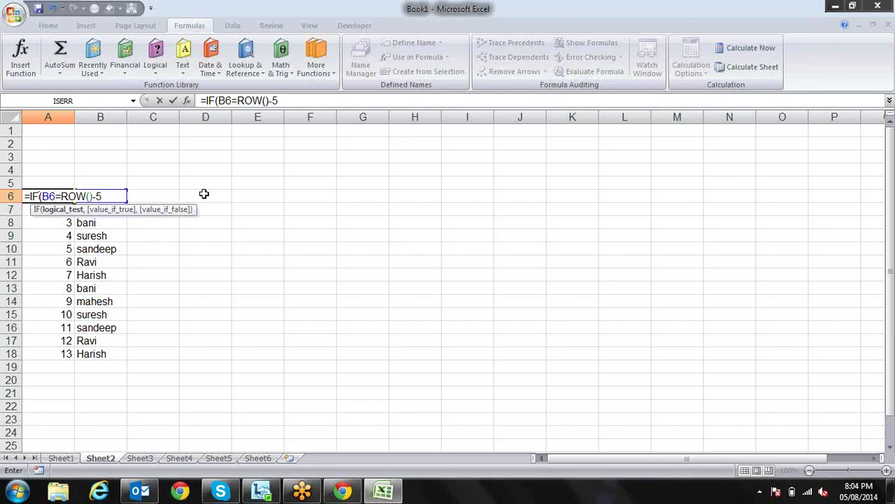
type("\"\",")
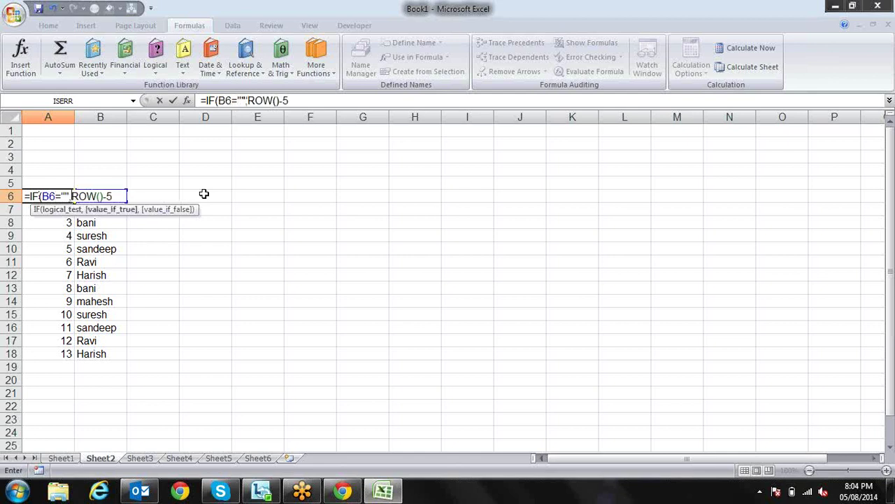
type("\"\"")
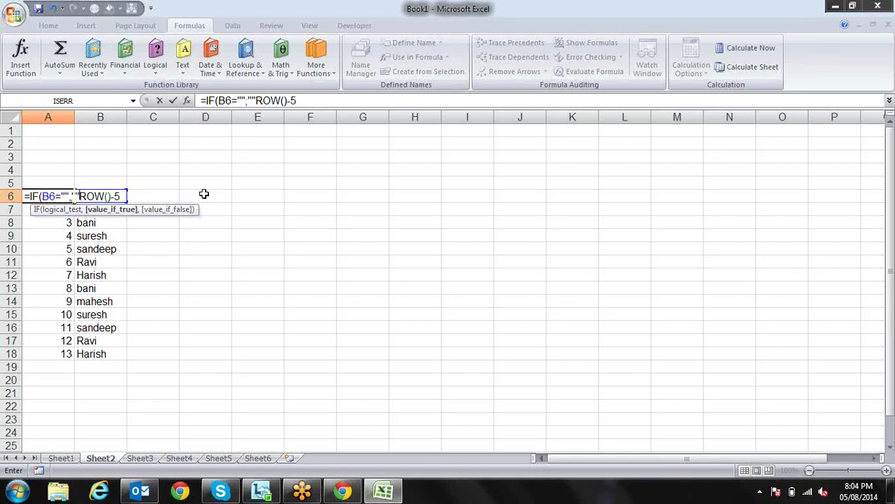
type(",")
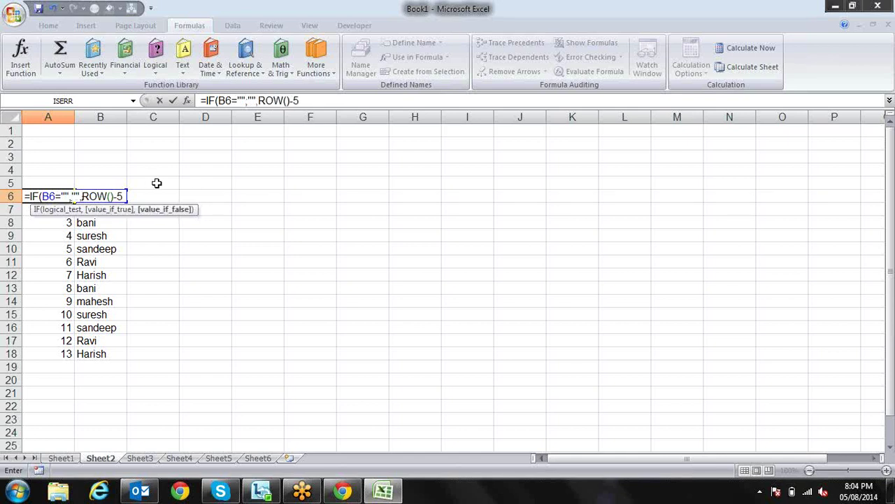
key("Return")
key("Return")
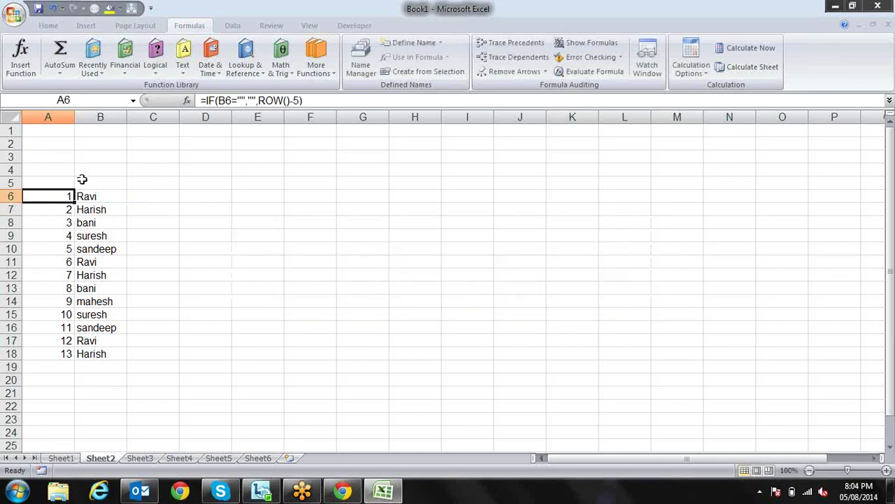
Copy A6's IF numbering formula down column A to row 28
left_click(99, 197)
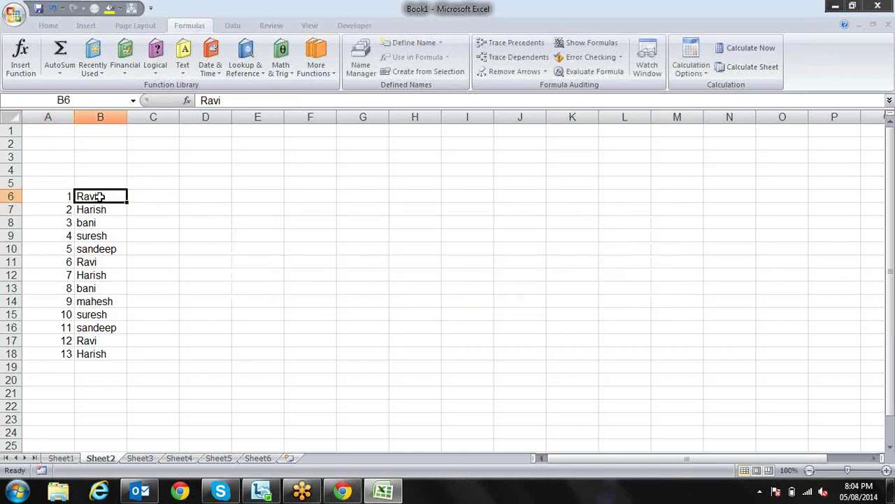
left_click(64, 196)
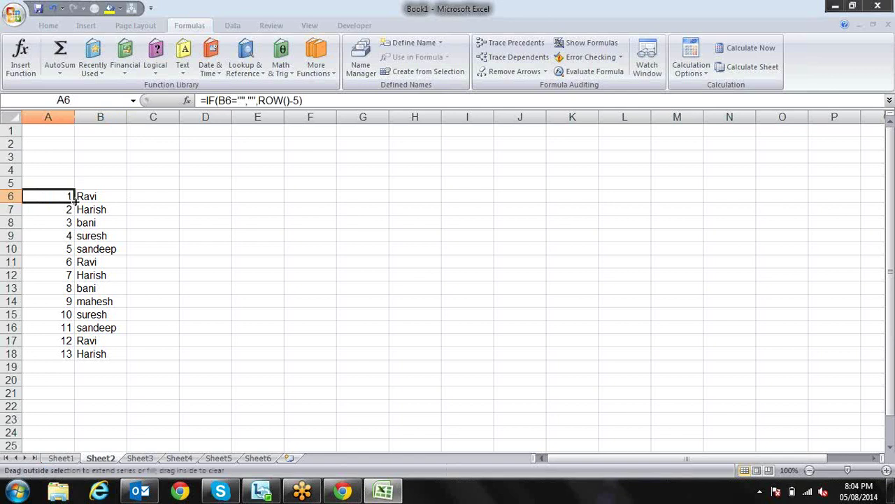
double_click(75, 202)
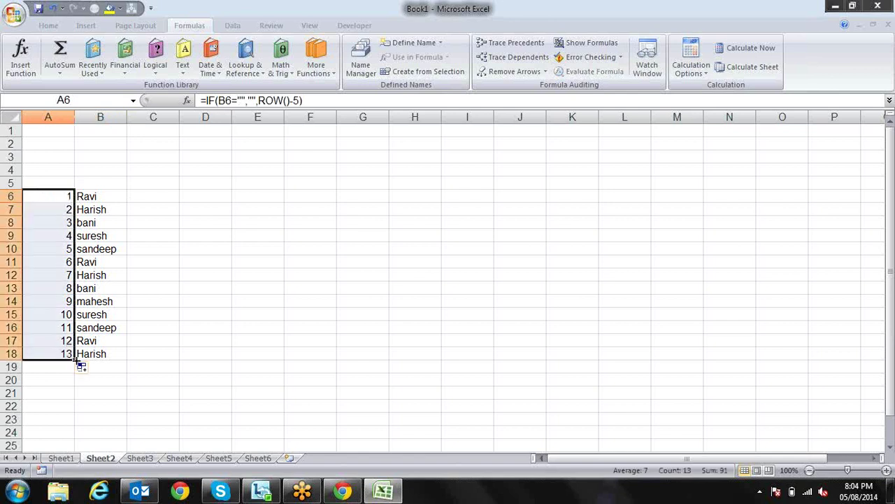
left_click_drag(75, 360, 75, 440)
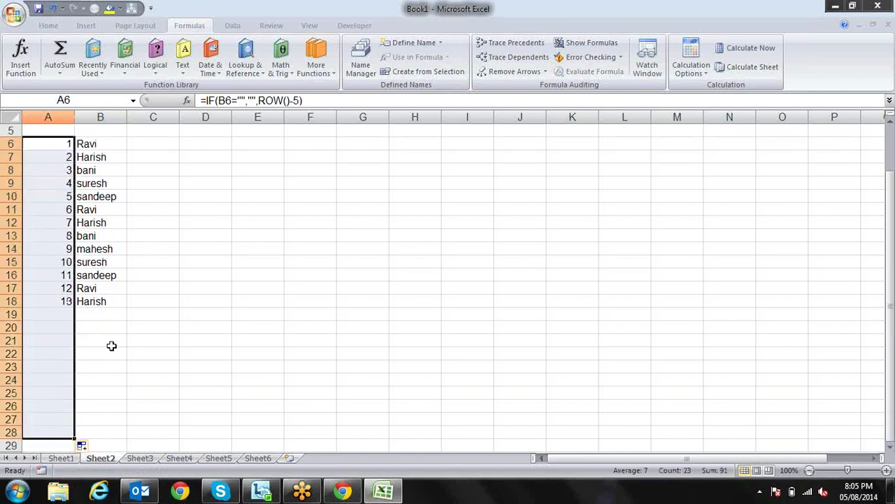
Clear the names in B11:B18
left_click(113, 313)
key("Up")
key("Up")
key("Down")
key("shift+Up")
key("shift+Up")
key("shift+Up")
key("shift+Up")
key("shift+Up")
key("shift+Up")
key("shift+Up")
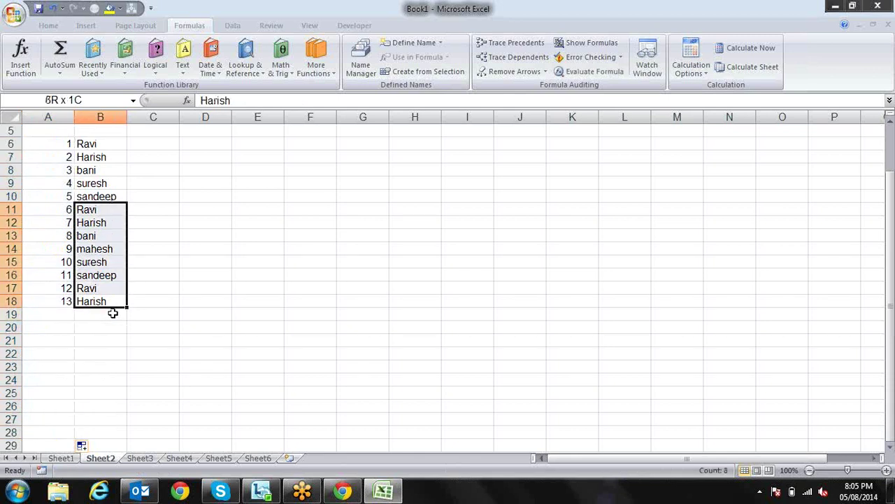
key("Delete")
key("shift+BackSpace")
key("Up")
key("Up")
Fill B11 onward and B20:B21 with 's' test entries
key("Up")
key("Up")
key("Up")
key("Up")
key("Up")
type("s")
key("Return")
type("s s s s s s s s")
key("Return")
key("Up")
key("Down")
type("s")
key("Return")
type("s")
key("Return")
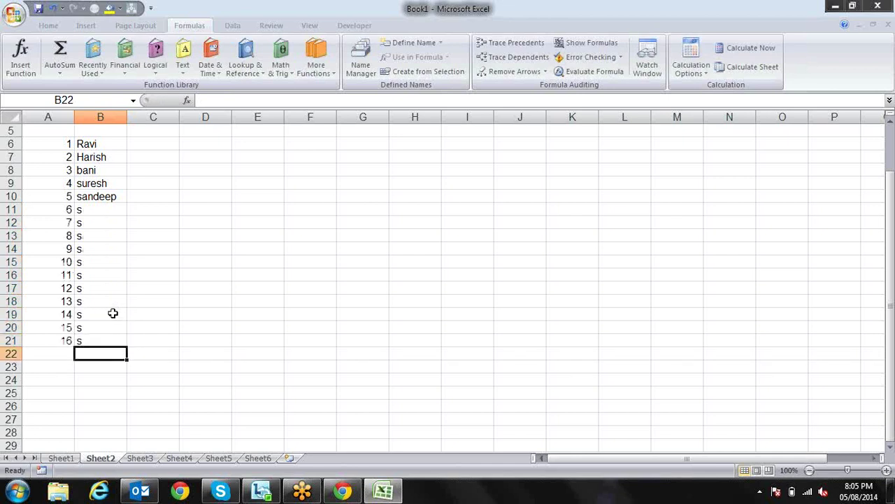
Overwrite B11 and the rows below with 'sdf' and 's' test entries
key("Up")
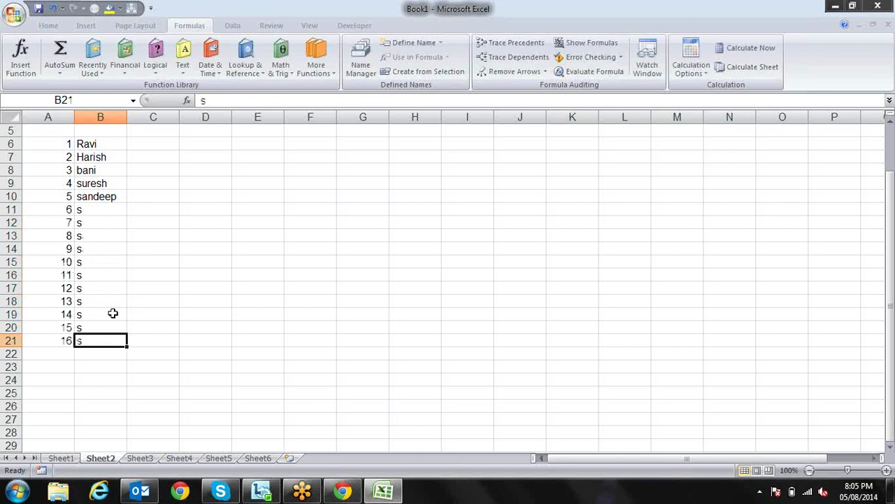
key("Up")
key("Up")
key("Up")
Review A6's formula unchanged, then switch to Sheet1's month table
key("Up")
key("Up")
key("Up")
key("Down")
key("Down")
key("Down")
key("Down")
type("sdf")
key("Return")
type("s")
key("Return")
type("sdf")
key("Return")
type("sdf")
key("Return")
type("sdf")
key("Up")
key("Up")
key("Up")
key("Up")
key("Up")
key("Left")
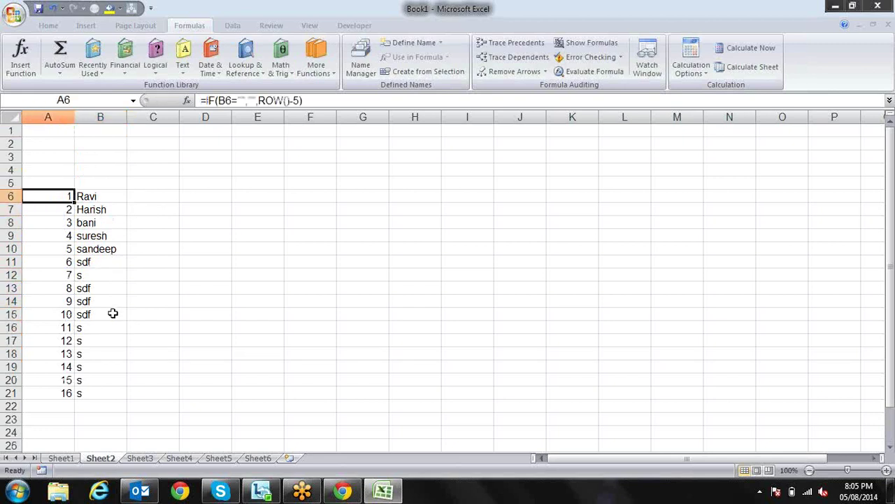
key("F2")
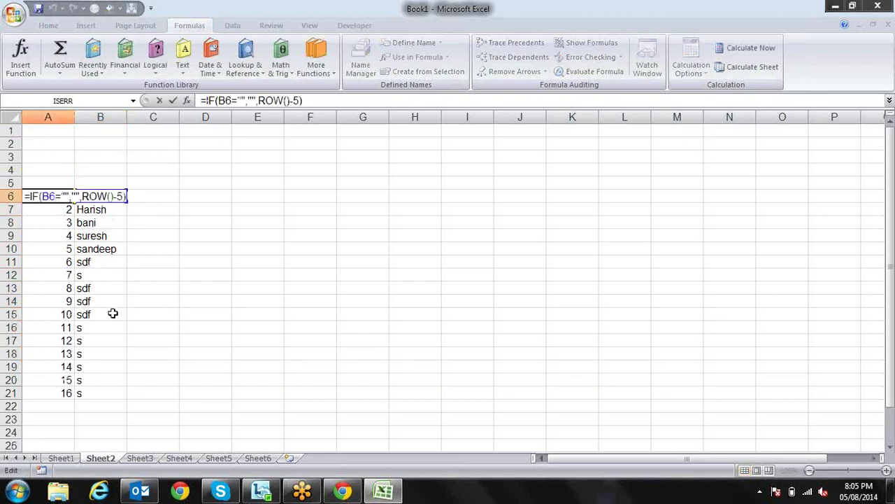
key("Return")
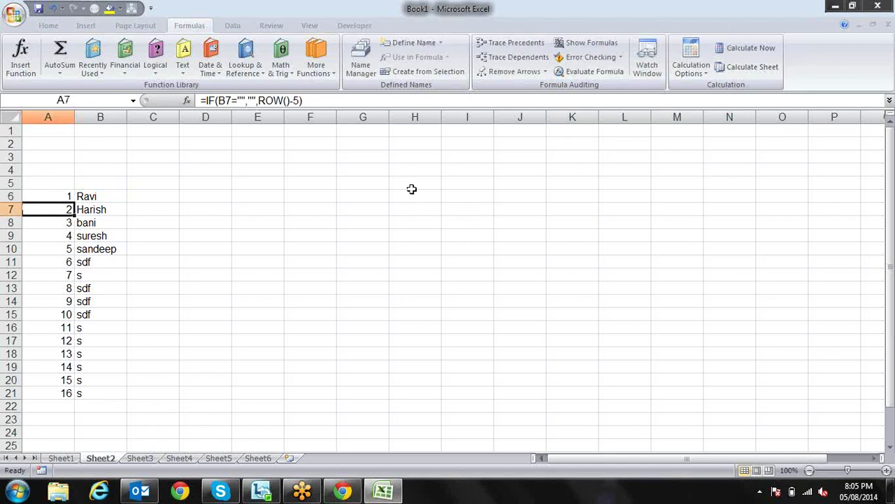
key("Right")
key("Left")
left_click(76, 459)
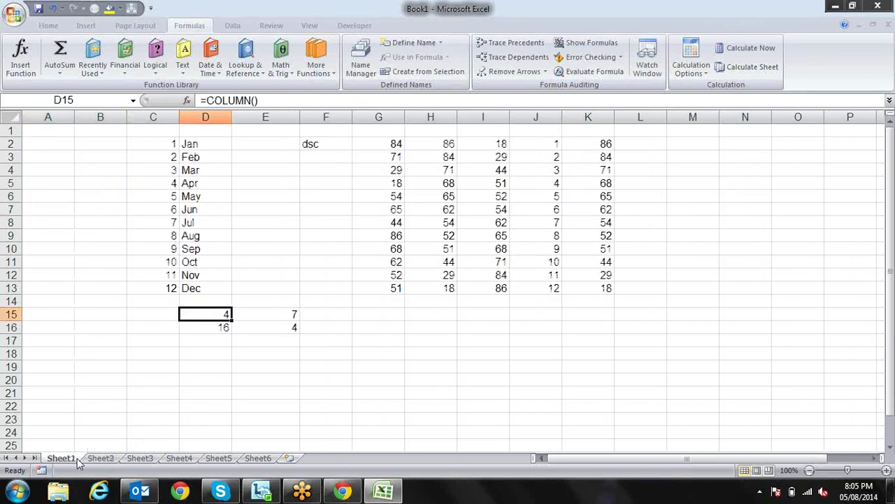
Browse the Lookup & Reference functions on Sheet1 without choosing one, then return to Sheet2's A6
left_click(209, 340)
left_click(253, 67)
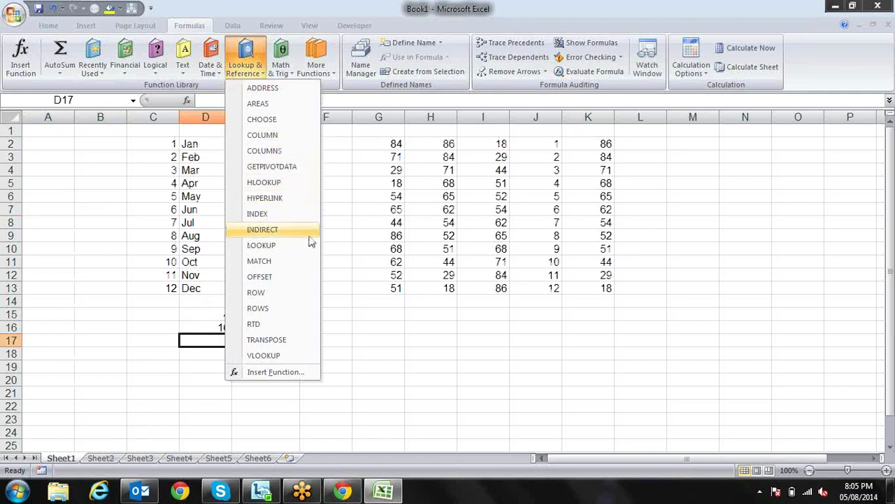
left_click(364, 319)
left_click(363, 318)
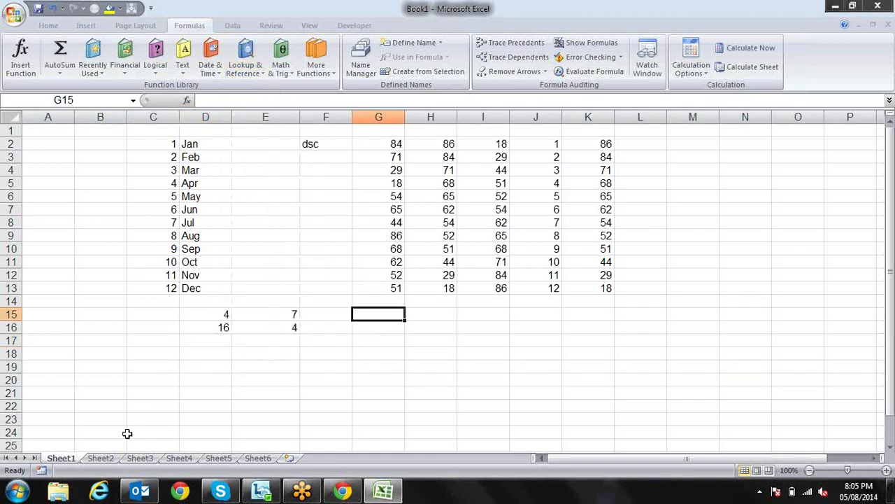
left_click(101, 459)
left_click(57, 196)
Clear the numbered list A6:B21 and enter 'google' in B2
left_click_drag(58, 196, 114, 399)
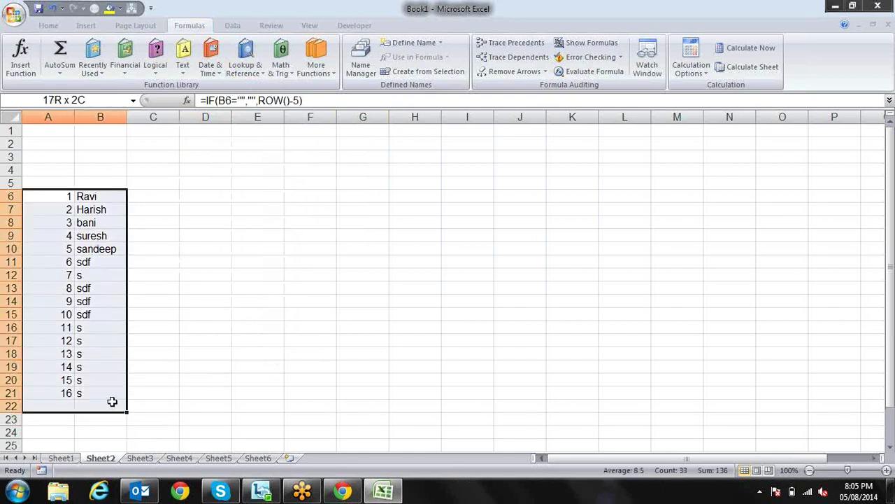
key("Delete")
key("Up")
key("Up")
key("Up")
key("Up")
key("Right")
key("Right")
key("Left")
key("Left")
key("Right")
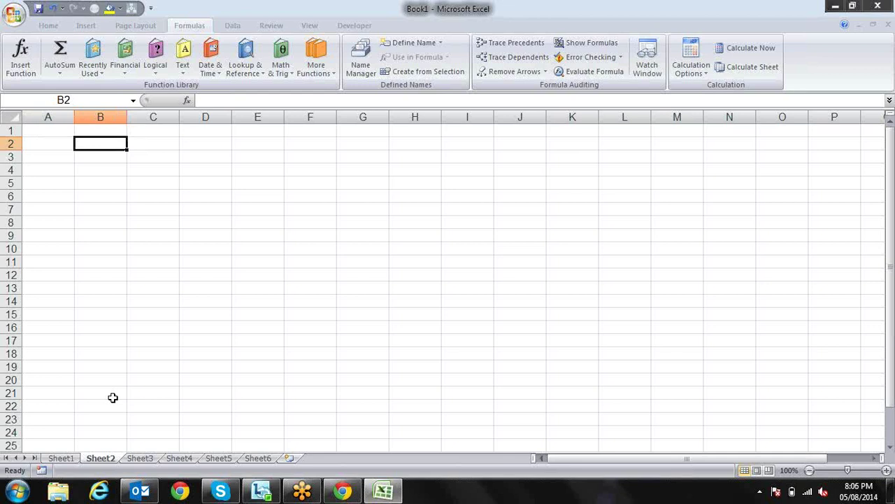
type("google")
key("Return")
key("Down")
key("Up")
key("Up")
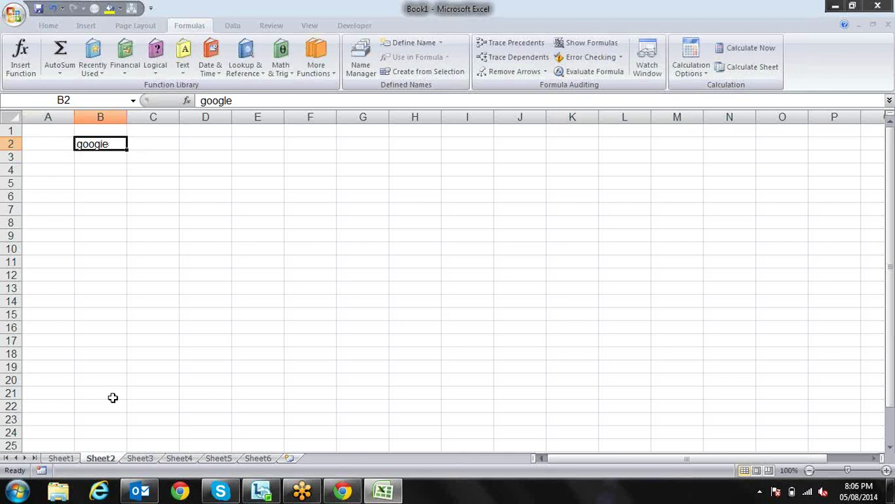
right_click(105, 143)
mouse_move(154, 266)
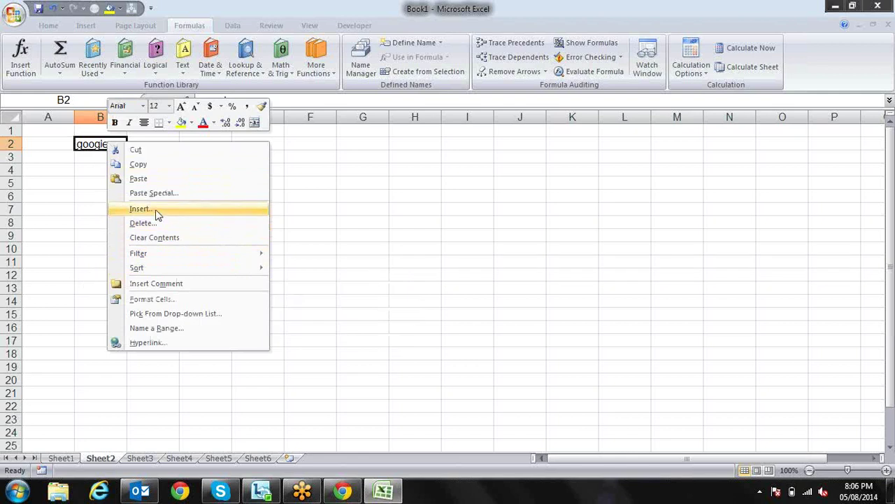
left_click(160, 344)
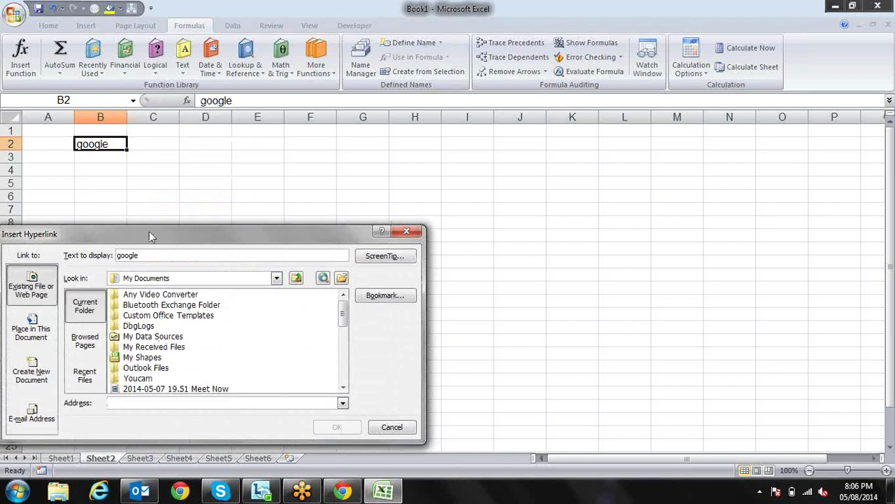
left_click_drag(149, 235, 343, 162)
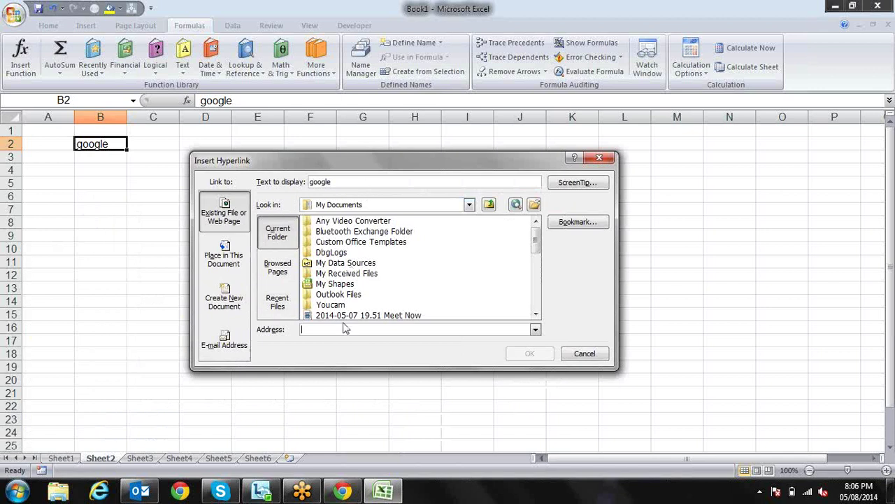
type("www.google.com/")
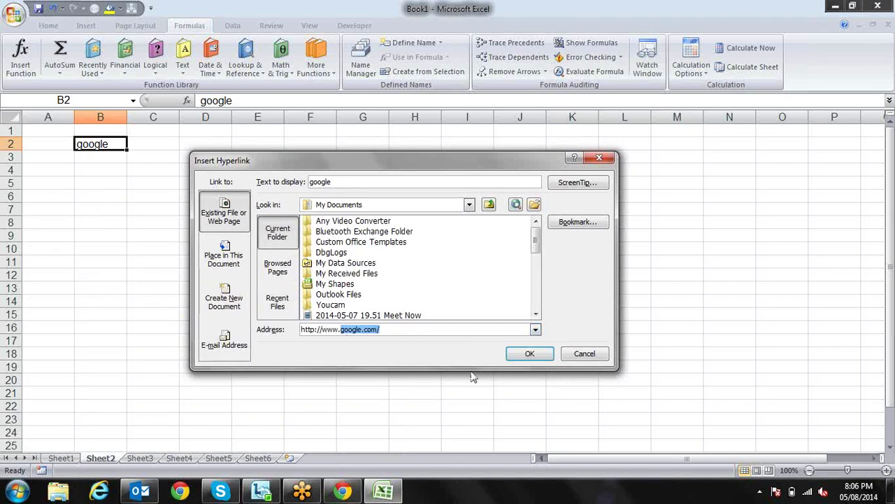
left_click(532, 354)
left_click_drag(362, 300, 357, 274)
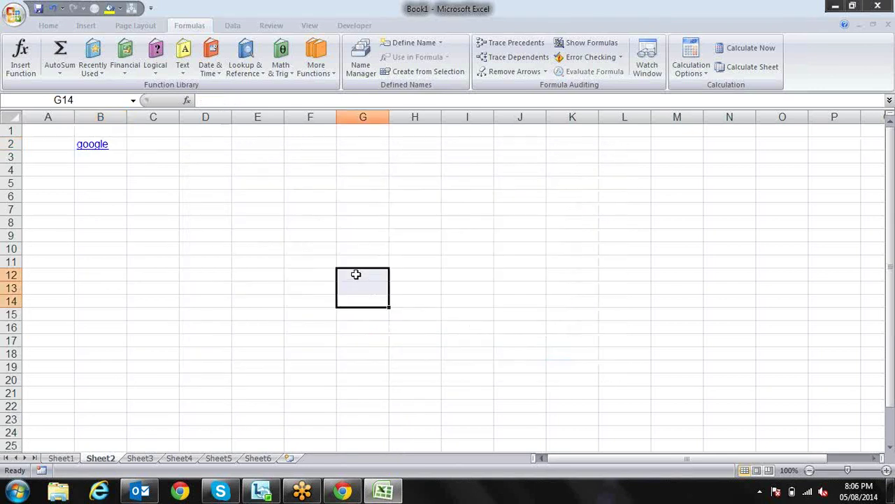
left_click(94, 144)
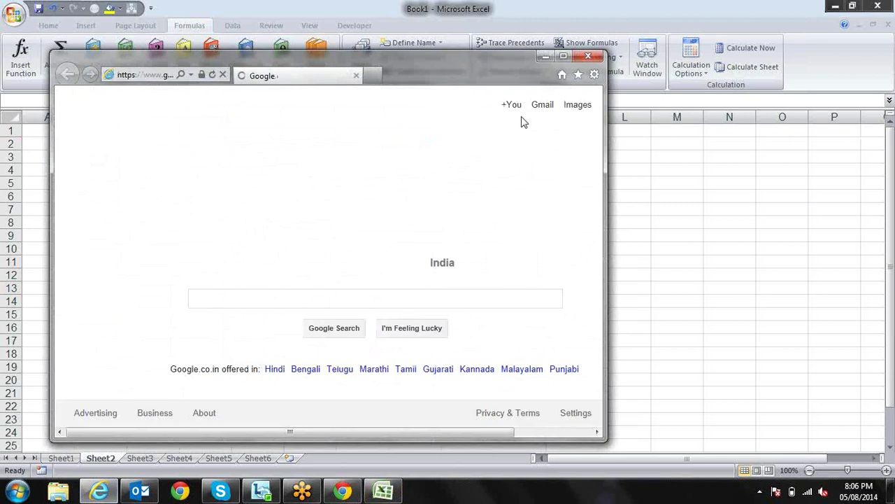
left_click(588, 57)
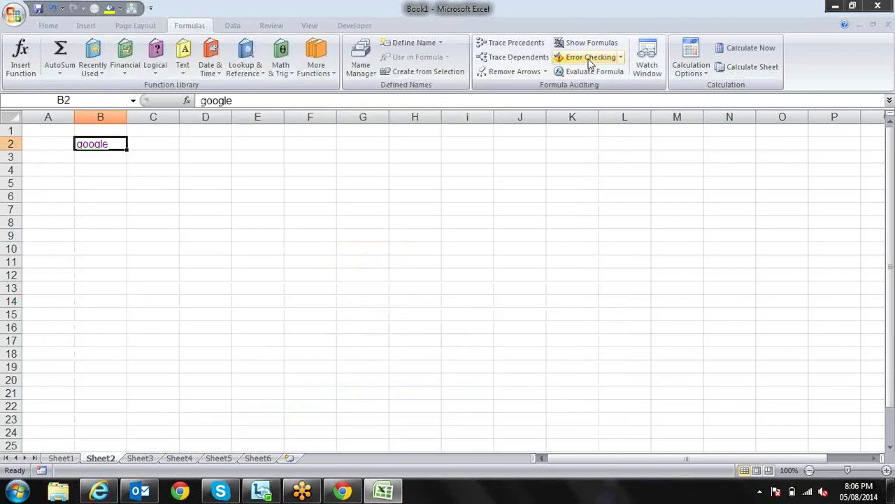
Delete the google link from B2 and return to cell A2
key("Delete")
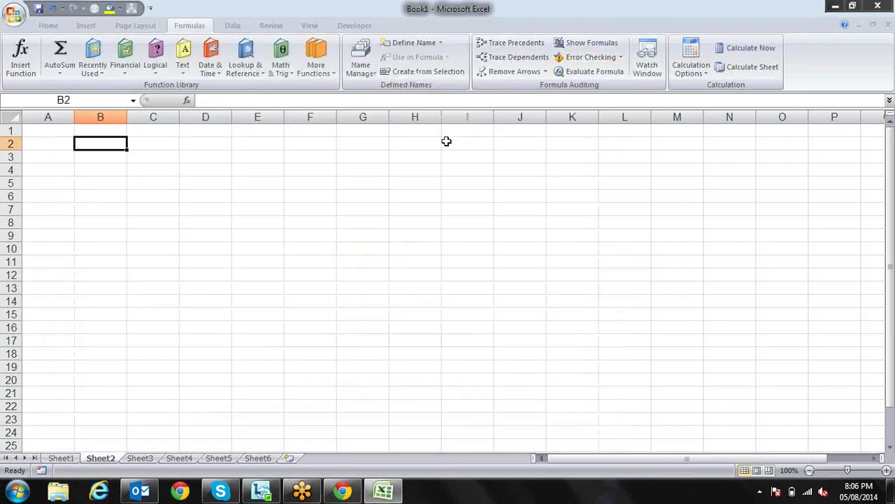
key("ctrl+Right")
key("Left")
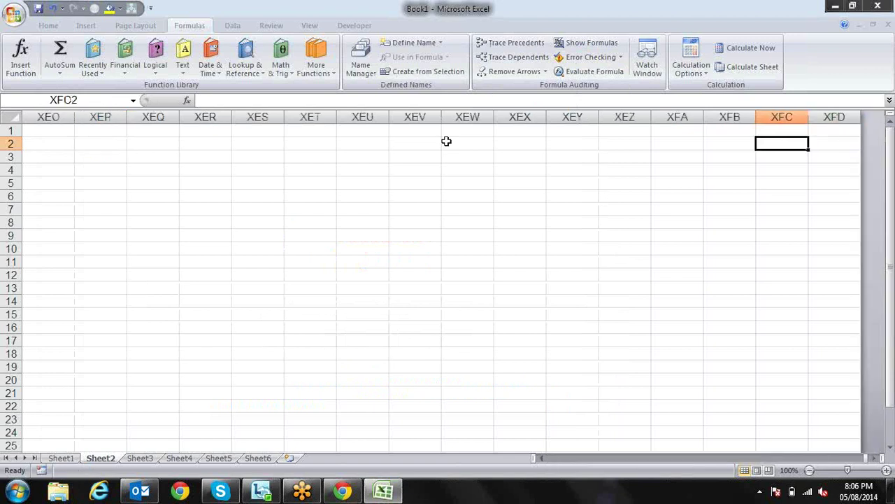
key("Left")
key("Left")
key("Left")
key("Left")
key("Left")
key("Left")
key("Left")
key("Left")
key("Left")
key("ctrl+Left")
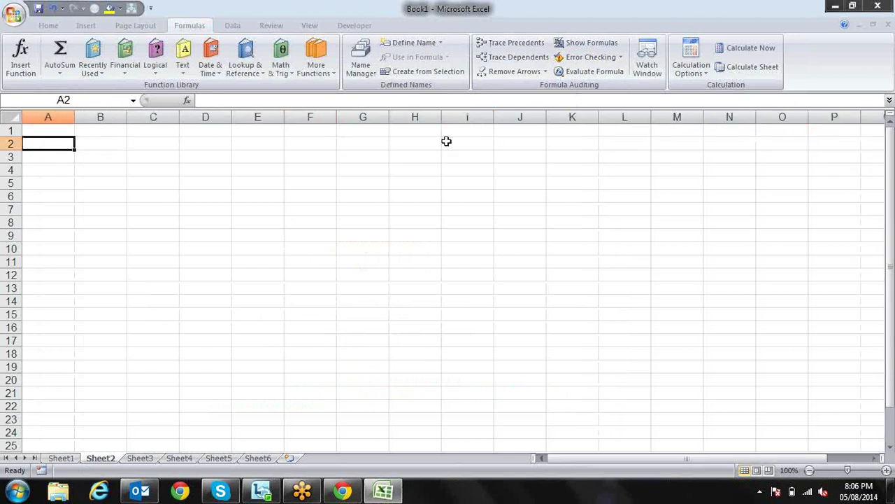
key("Right")
key("Right")
key("Left")
key("Left")
Enter Google, Rediff, olx and flipkart in A2:A5
type("Googlee")
key("BackSpace")
key("Return")
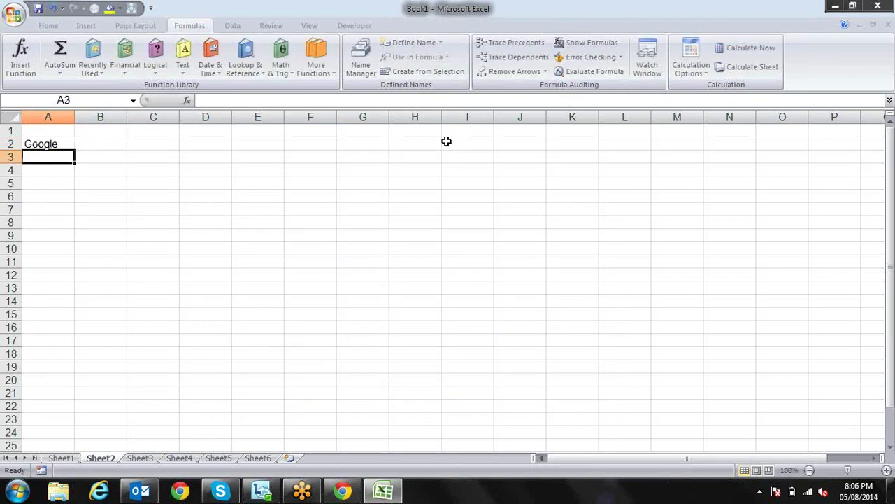
type("Rediff")
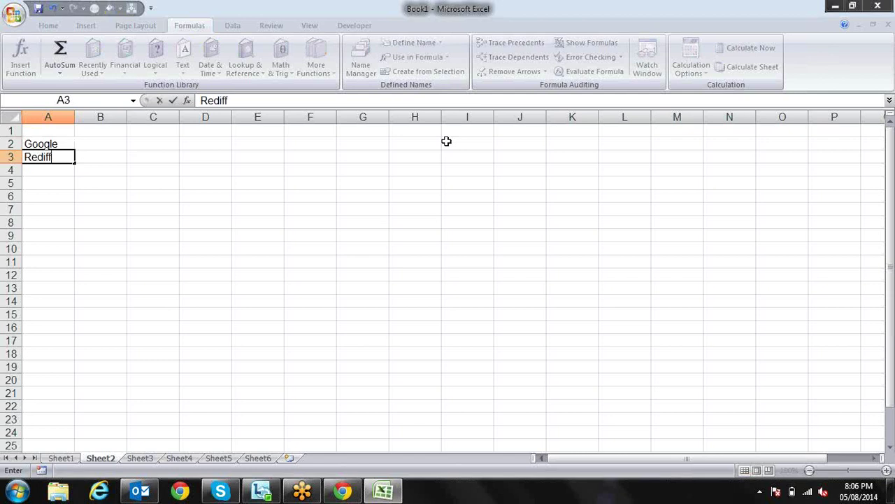
key("Return")
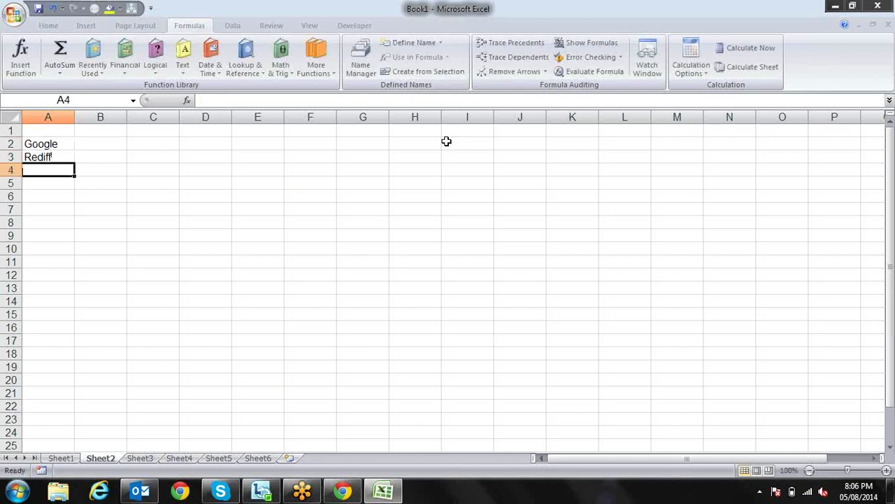
type("olx")
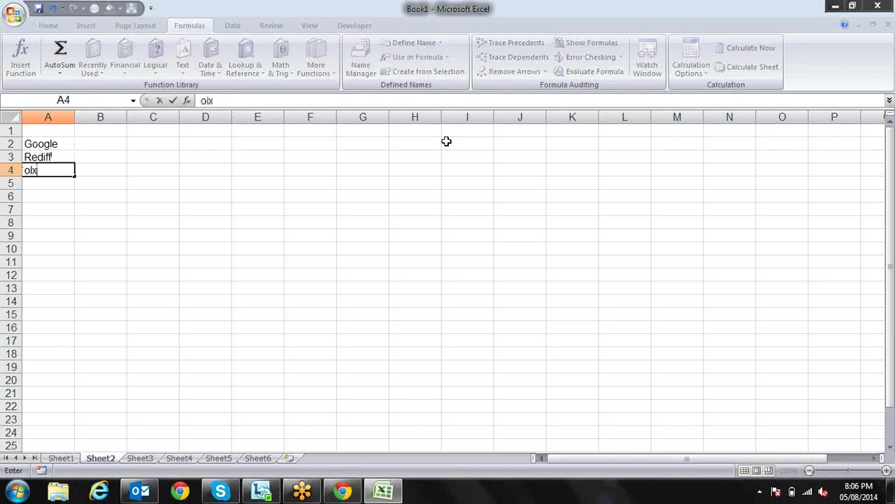
key("Return")
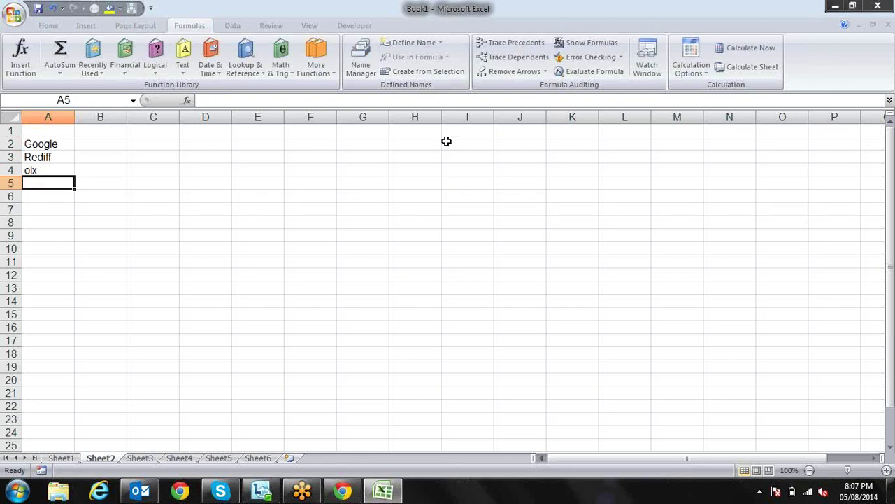
type("flipk")
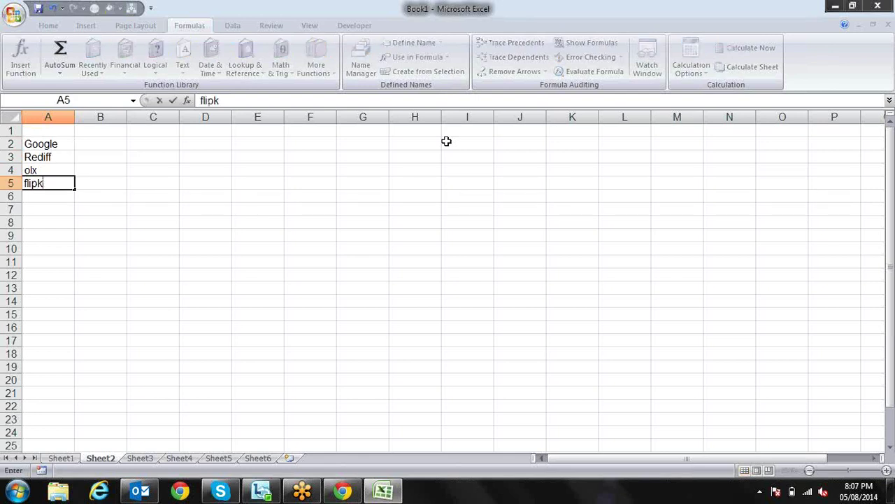
type("art")
key("Return")
key("Up")
key("Up")
key("Up")
key("Up")
key("Right")
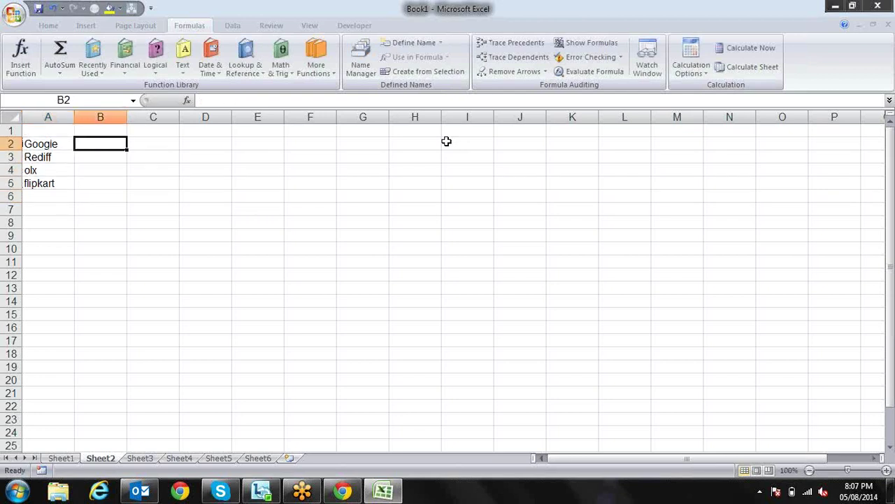
type("=hy")
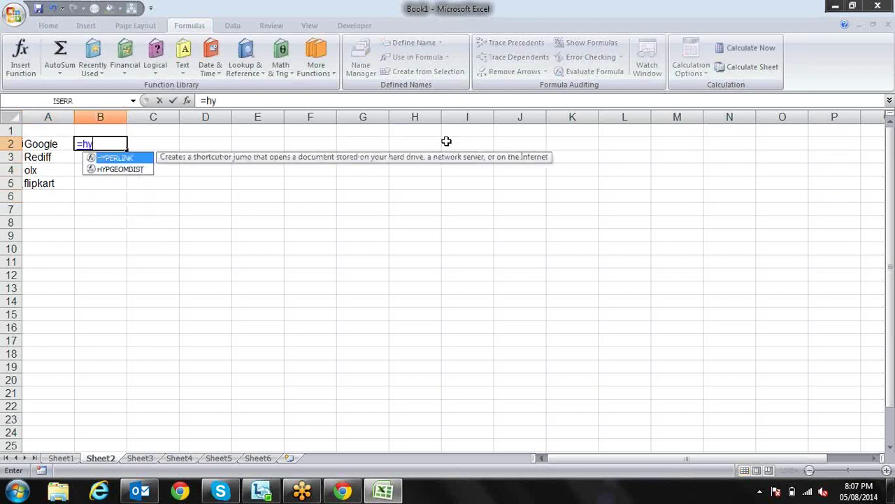
key("Tab")
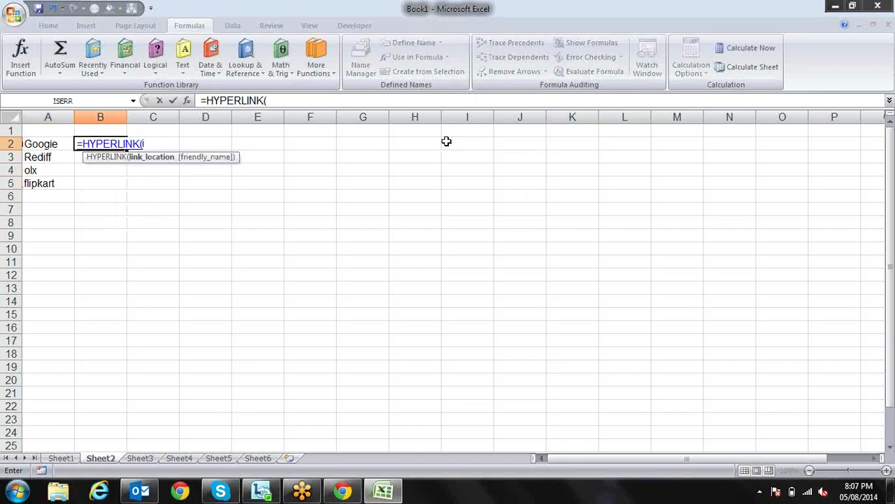
type("\"")
type("www.")
type("\"&")
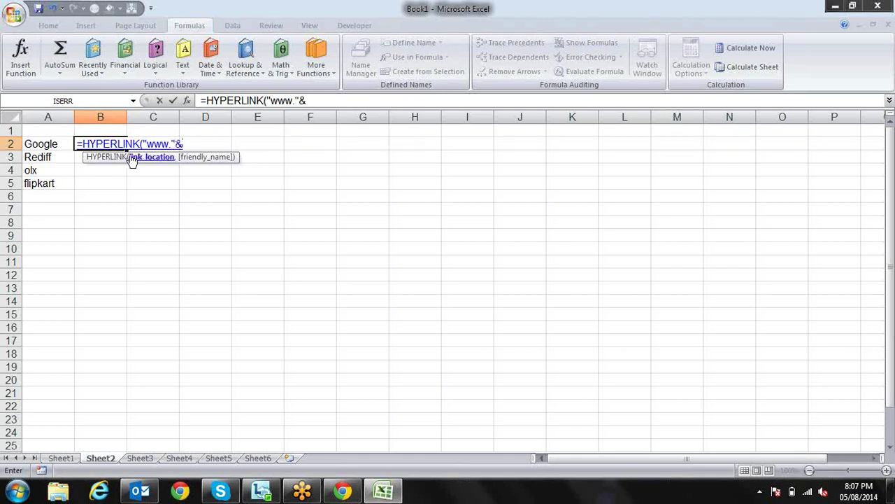
left_click(56, 144)
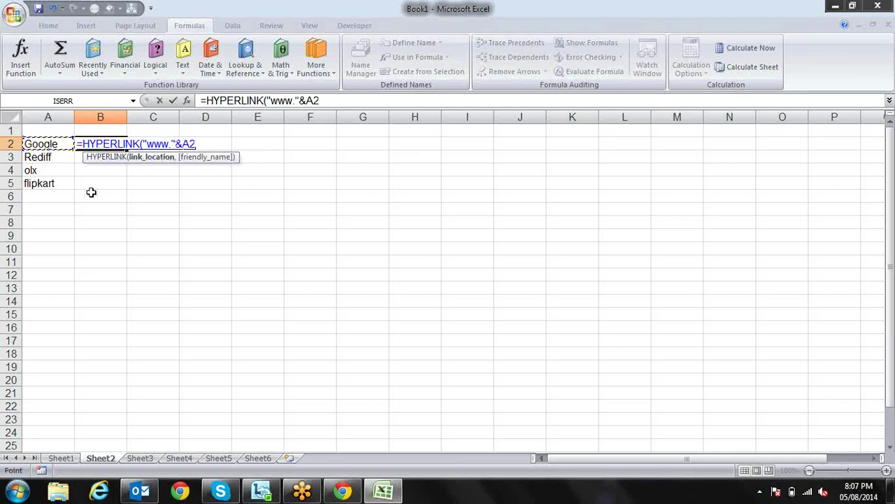
type("&")
type("\"")
key("BackSpace")
type("com\",")
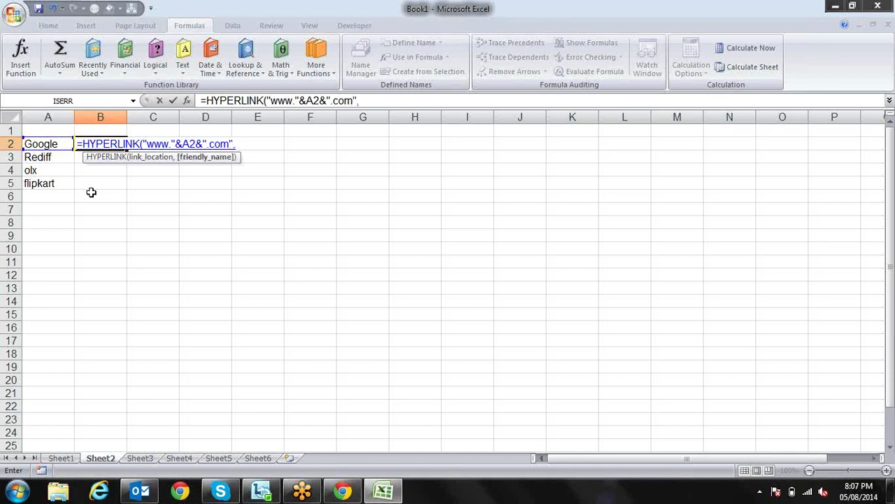
left_click(64, 144)
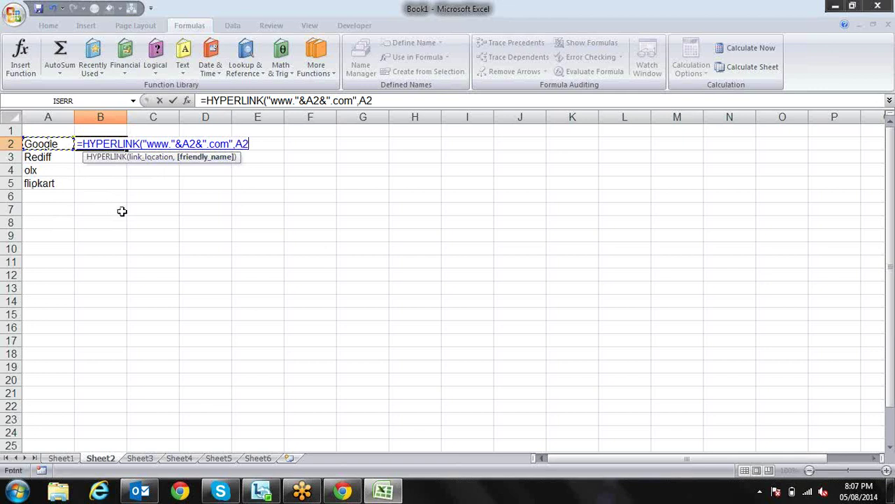
type(")")
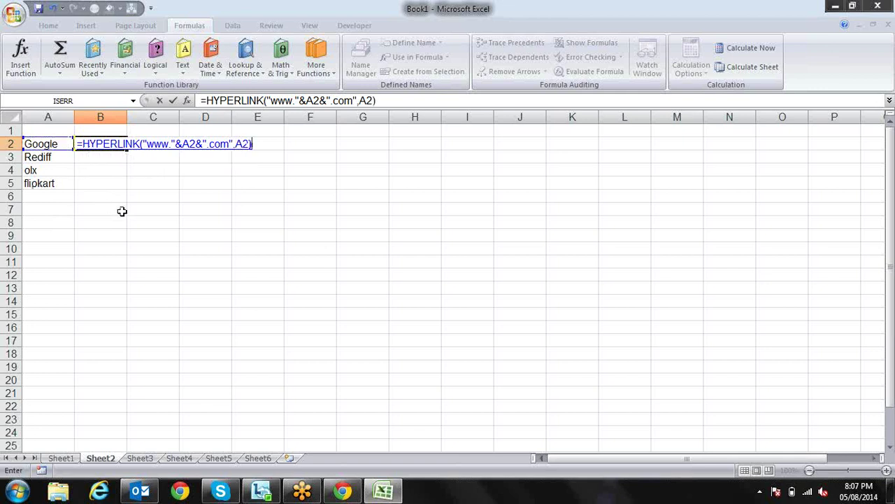
key("Return")
key("Up")
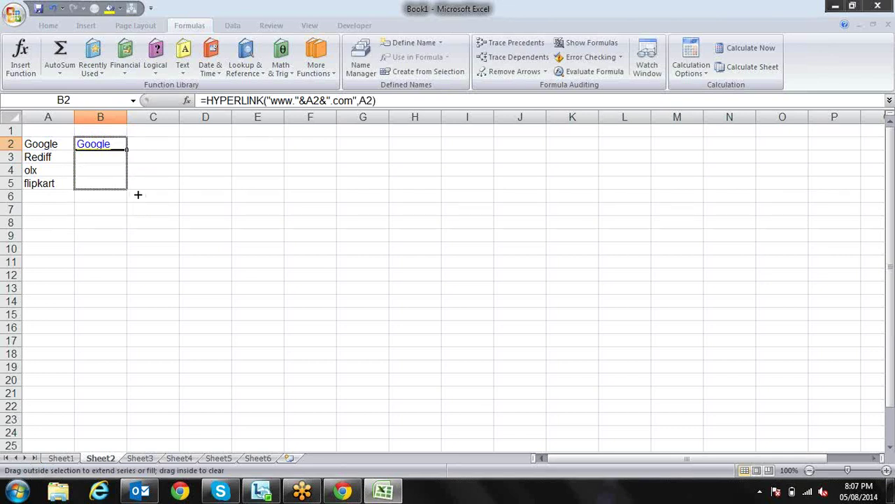
Fill the HYPERLINK formula down to B5 and test the Rediff link, which fails as invalid
left_click_drag(128, 149, 135, 193)
left_click(196, 188)
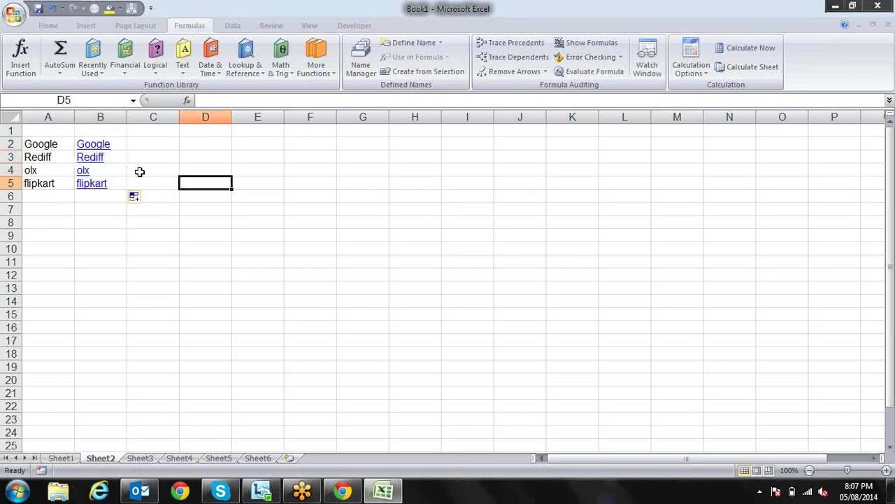
left_click(98, 159)
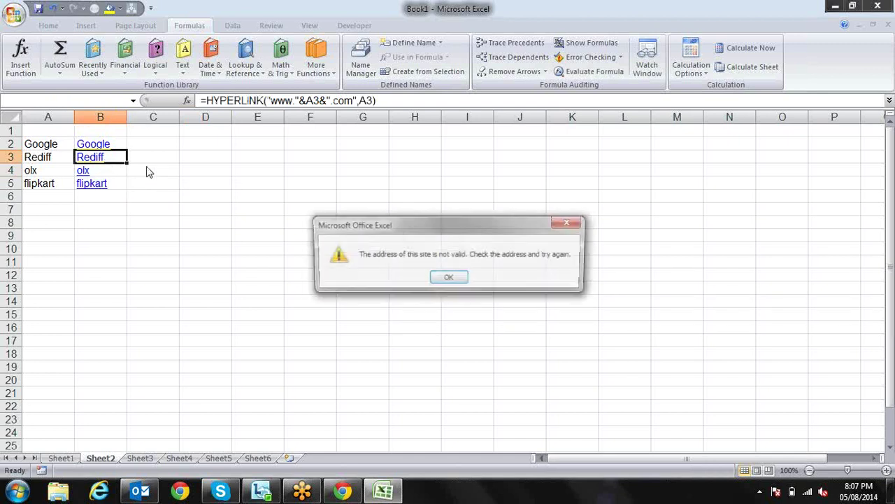
left_click(448, 277)
key("Up")
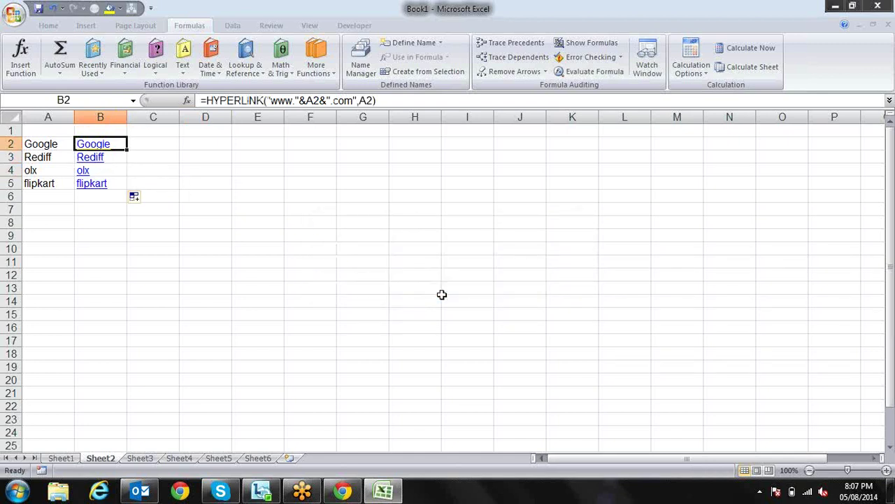
key("F2")
key("Left")
key("Left")
key("Left")
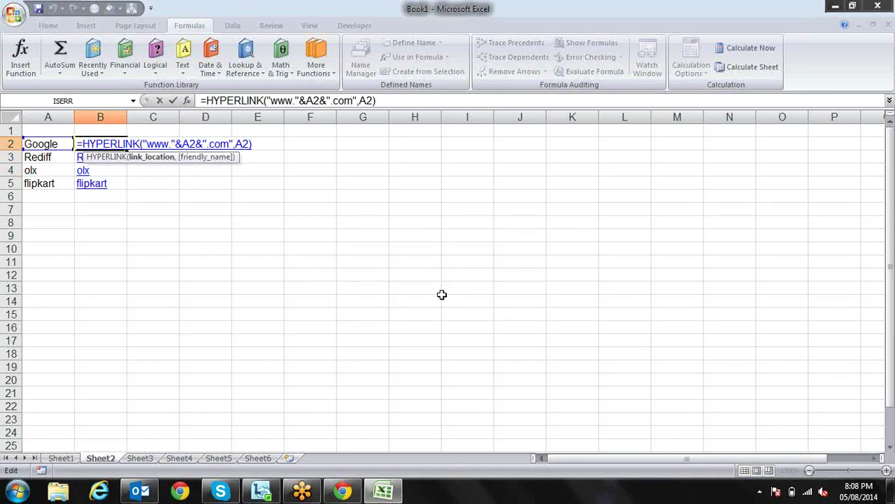
type("http:")
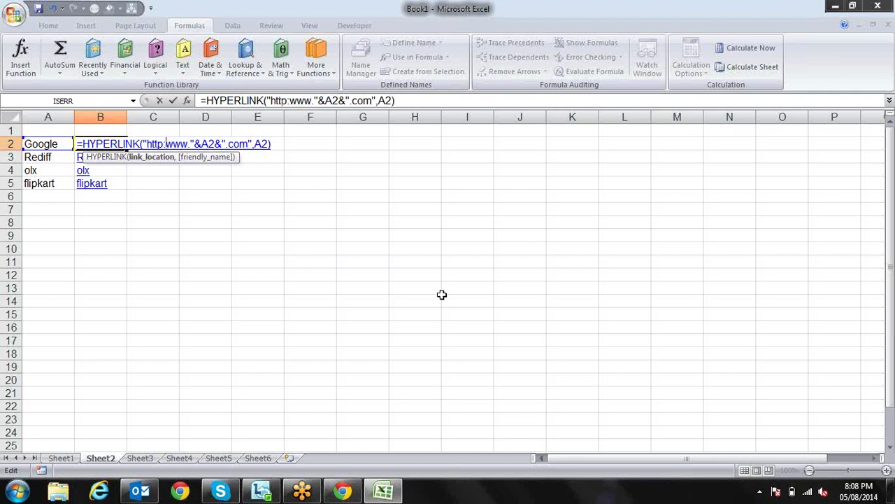
type("//")
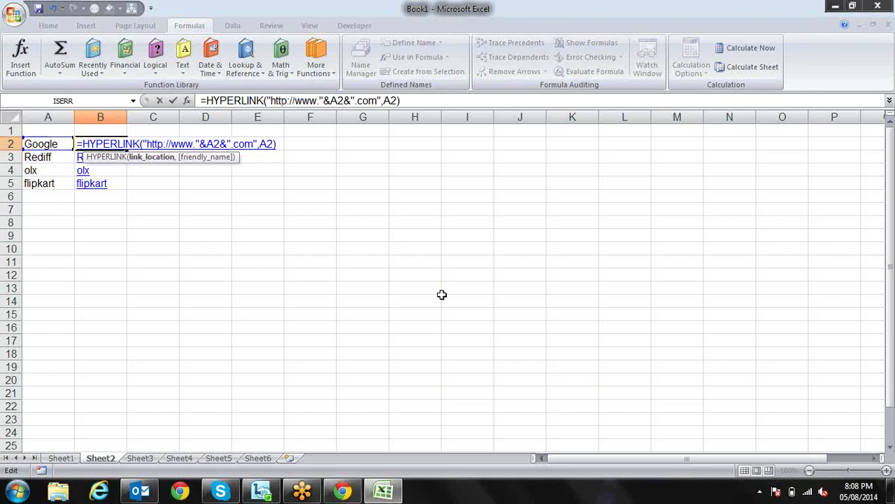
key("Return")
key("Up")
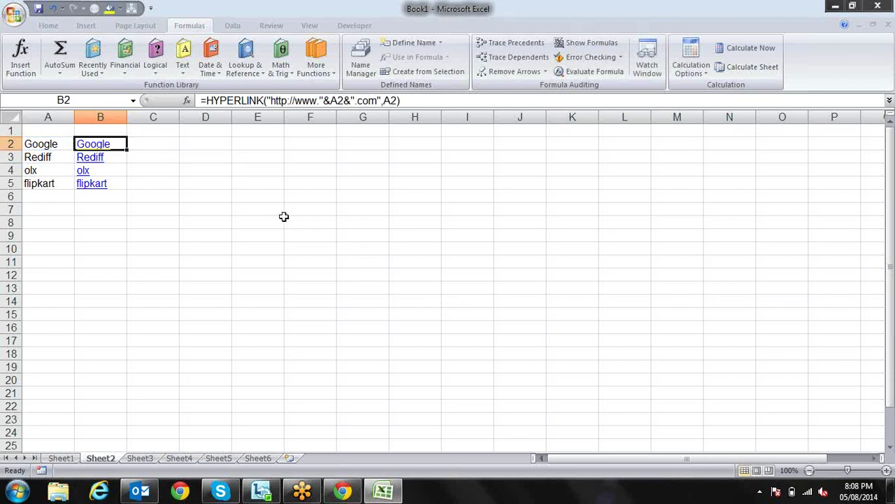
left_click_drag(126, 149, 126, 193)
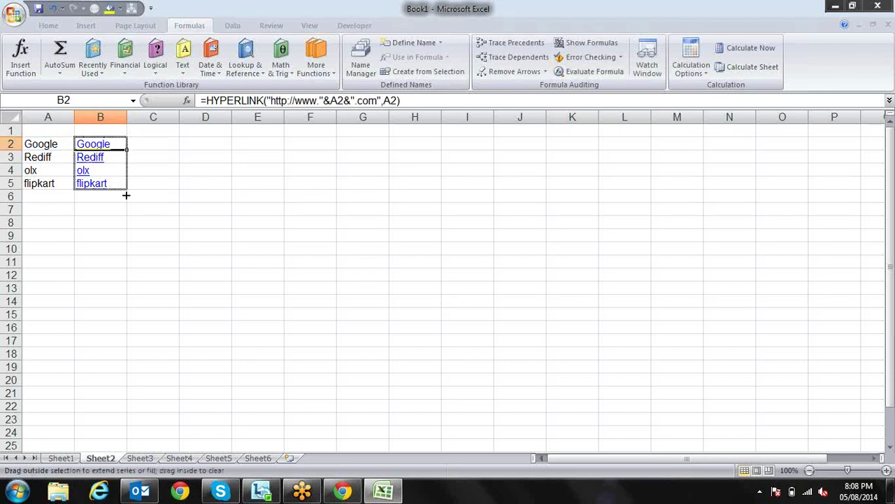
Test the Google, Rediff and flipkart links in Internet Explorer, allowing pop-ups and closing each window
left_click(105, 147)
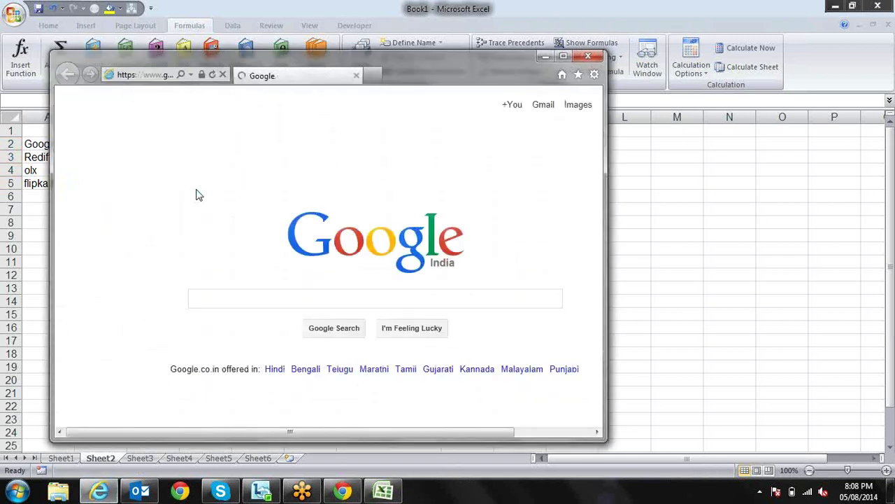
left_click(586, 56)
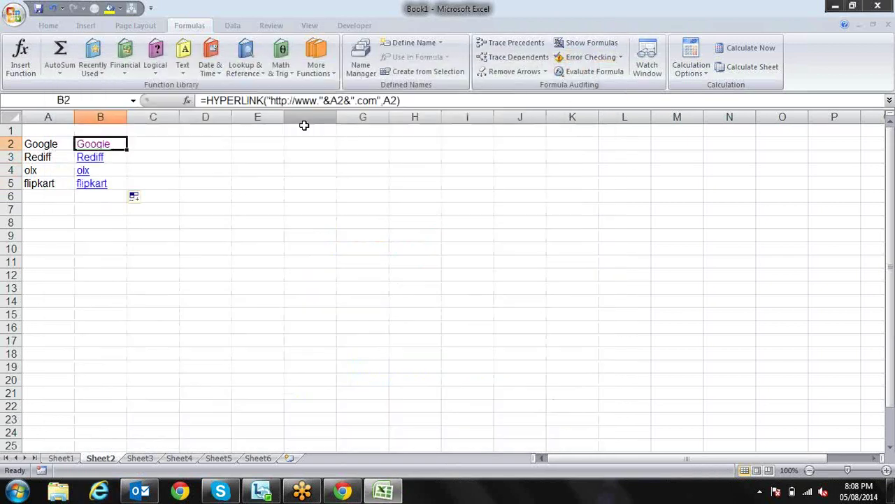
left_click(100, 160)
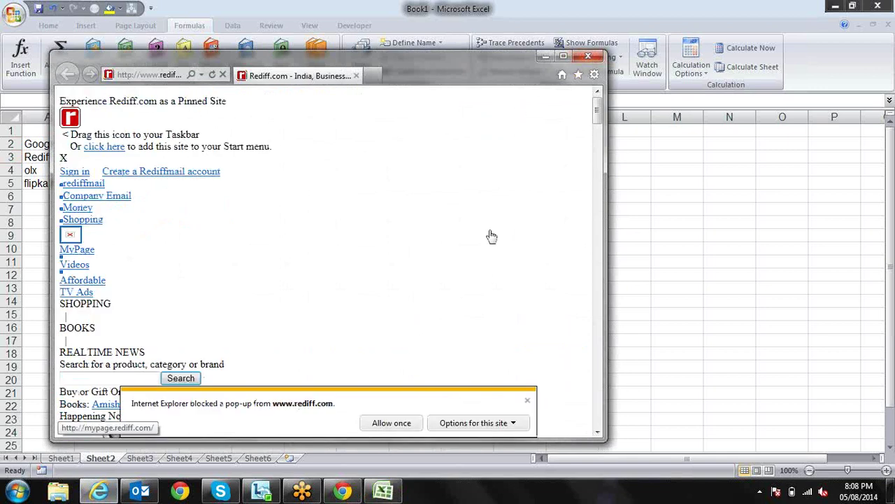
left_click(399, 424)
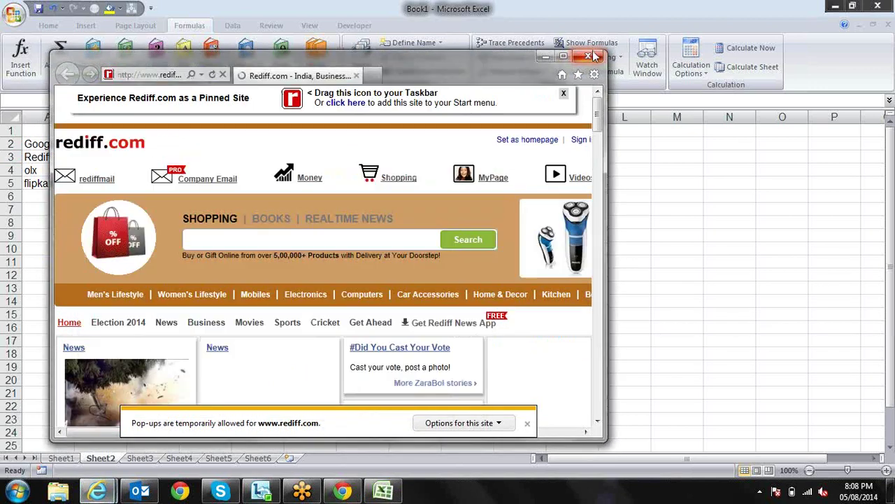
left_click(589, 55)
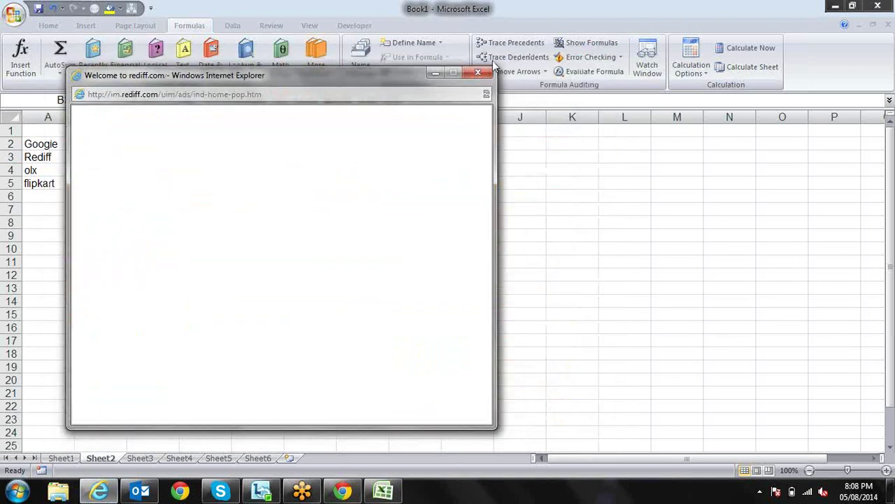
left_click(478, 73)
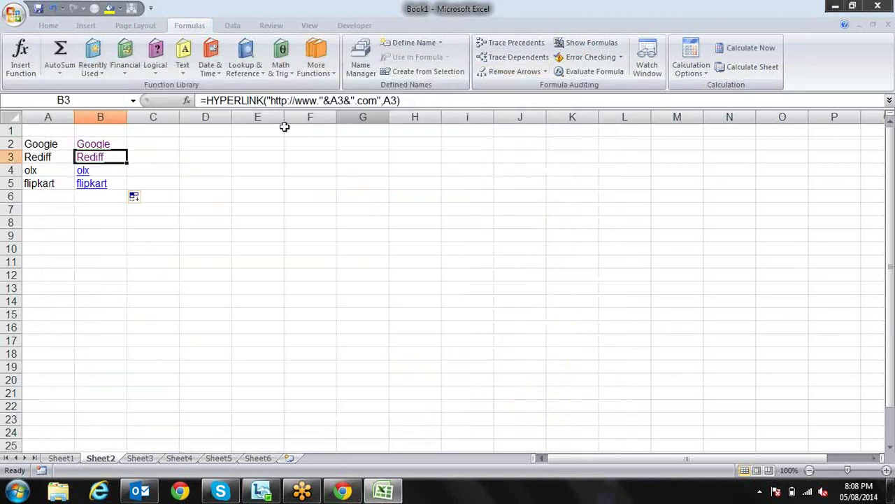
left_click(91, 183)
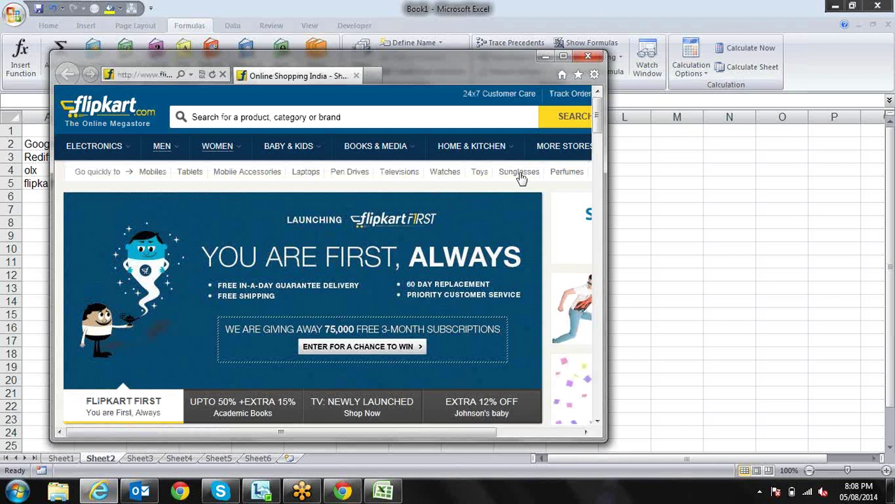
left_click(587, 57)
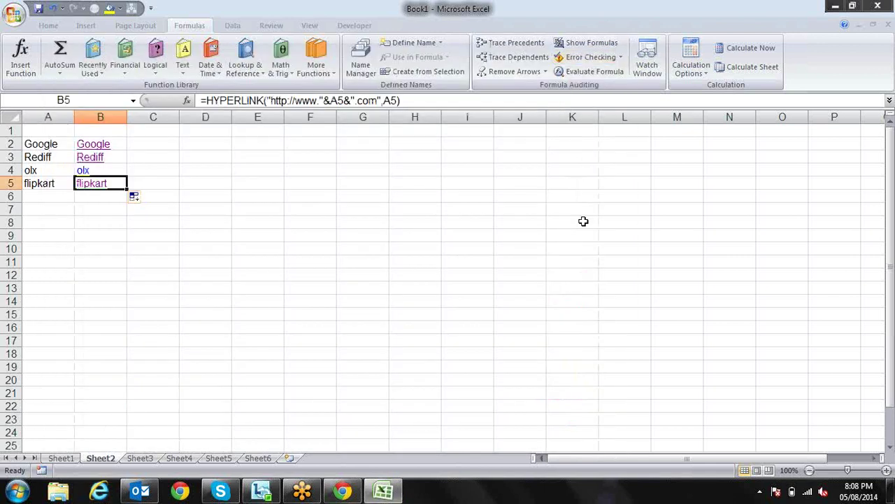
Change the display text of B2's HYPERLINK formula from A2 to "GO"
left_click_drag(63, 144, 60, 185)
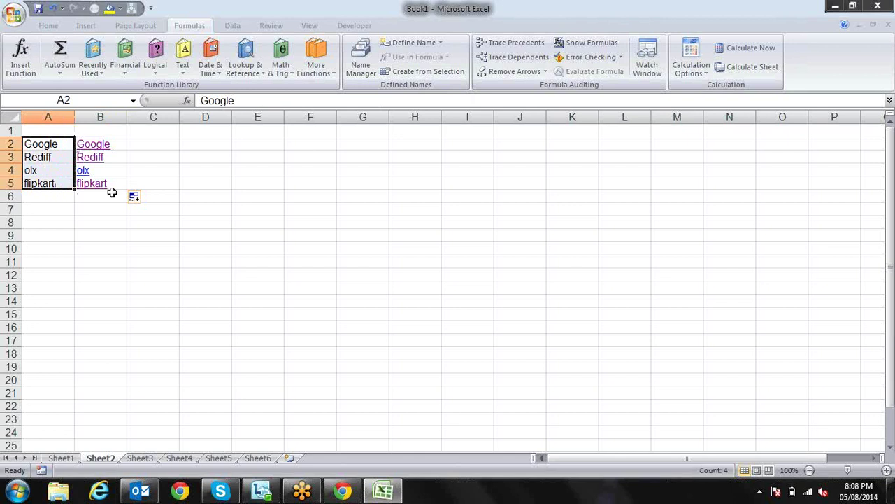
key("Right")
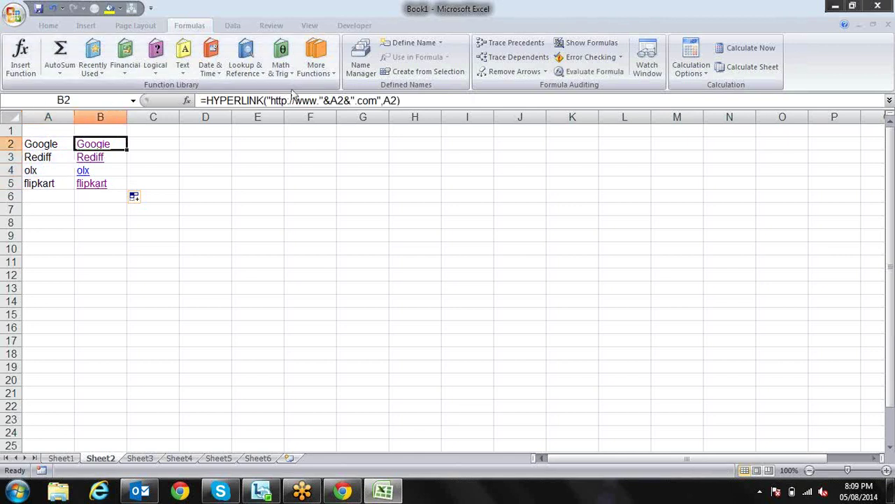
left_click(398, 101)
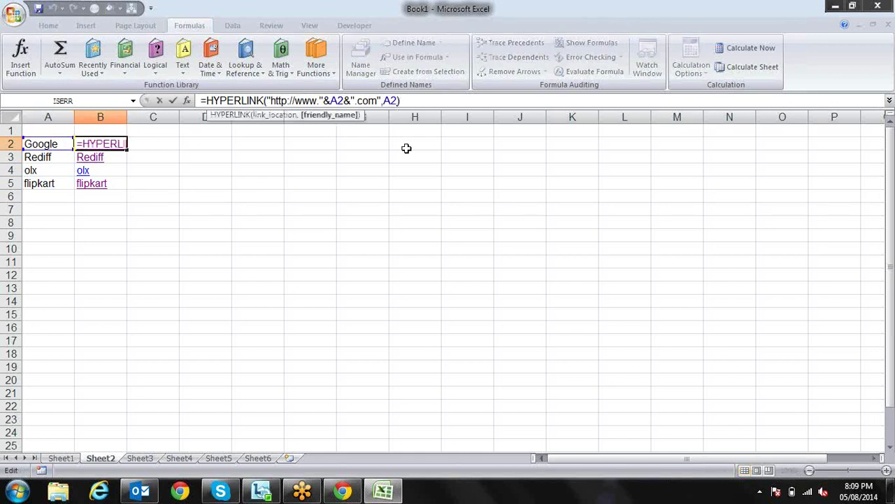
key("BackSpace")
key("BackSpace")
type("\"")
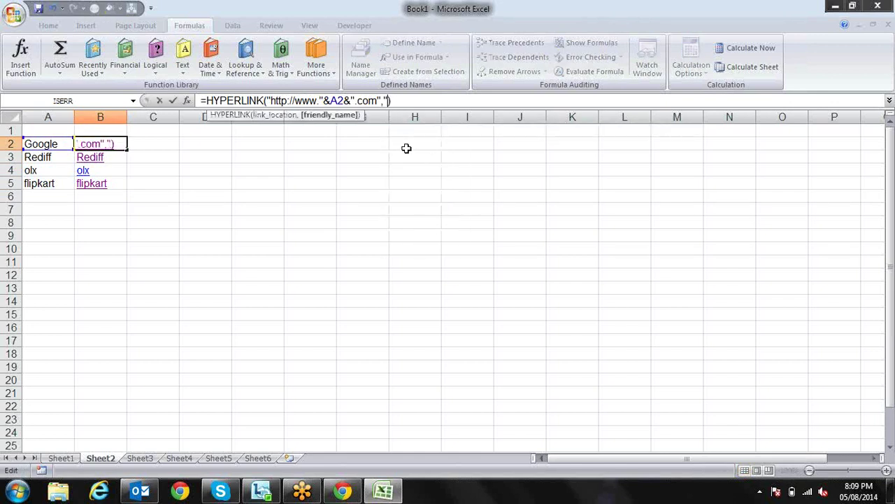
type("GO")
type("\"")
key("Return")
key("Up")
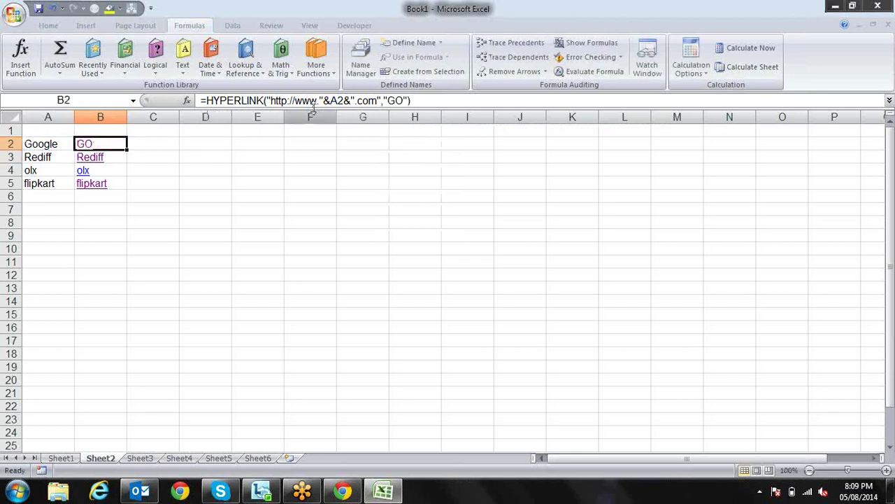
left_click_drag(128, 149, 128, 150)
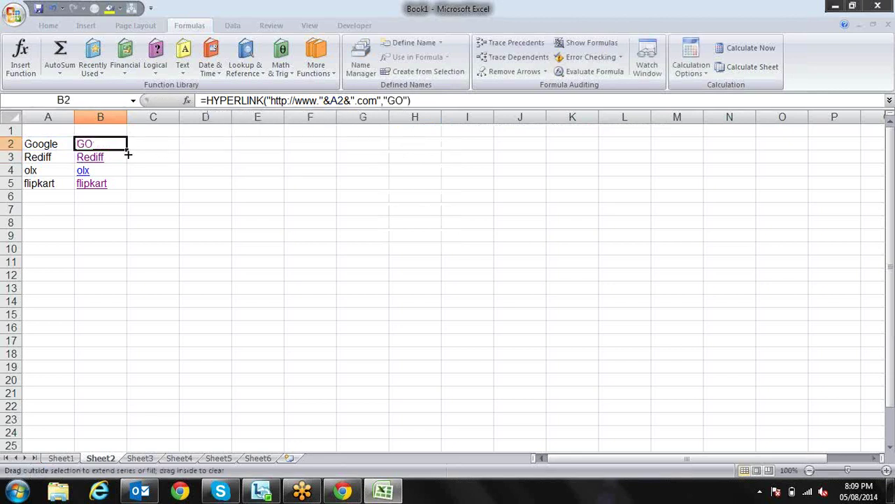
left_click(159, 174)
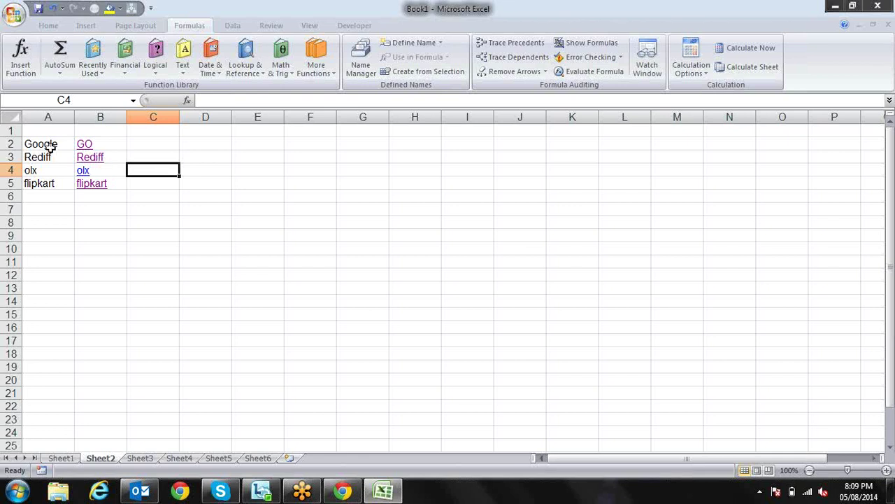
Move the site names from A2:A5 to D2:D5, clearing the original cells
left_click_drag(52, 144, 56, 184)
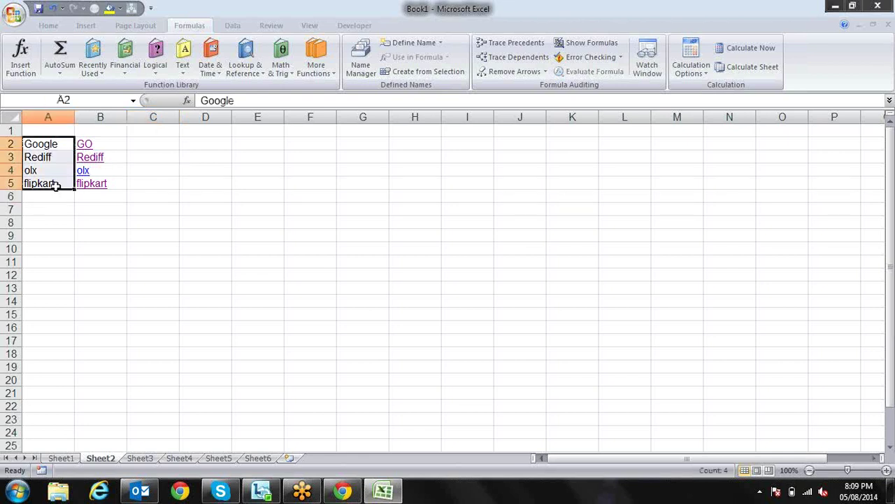
key("ctrl+c")
key("Right")
key("Right")
key("Right")
key("ctrl+v")
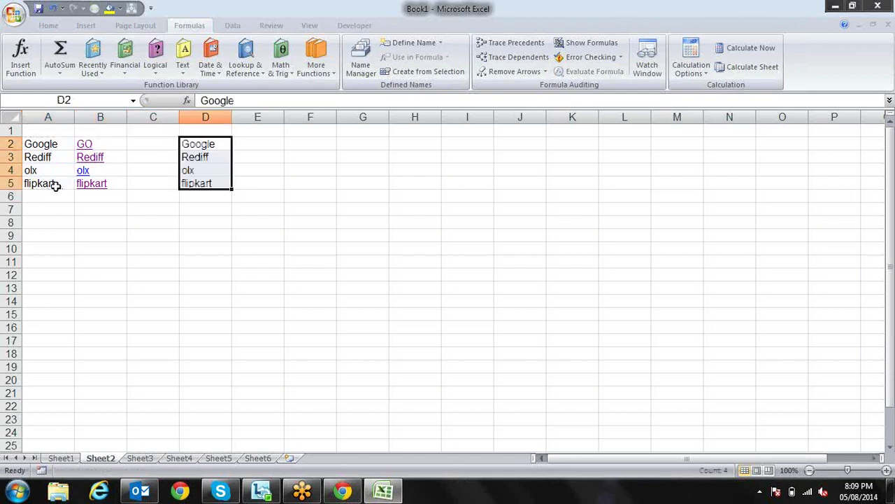
key("Left")
key("Left")
key("Left")
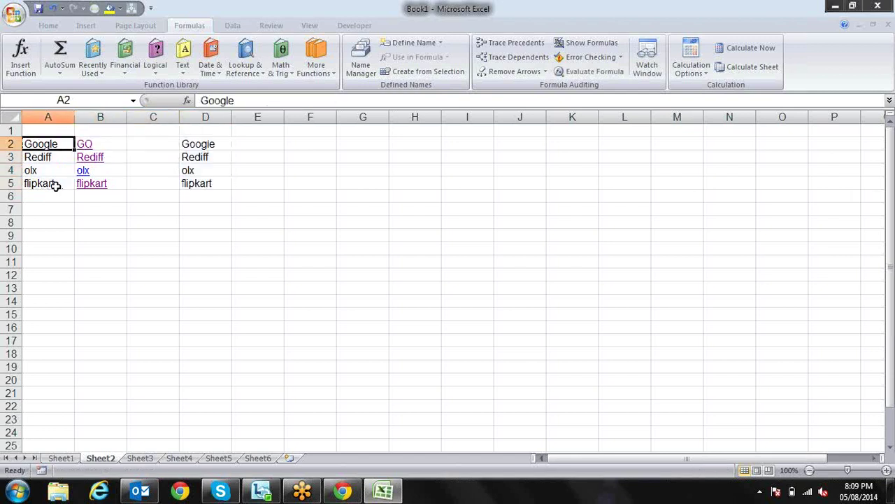
key("shift+Down")
key("shift+Down")
key("shift+Down")
key("Delete")
key("Up")
key("Down")
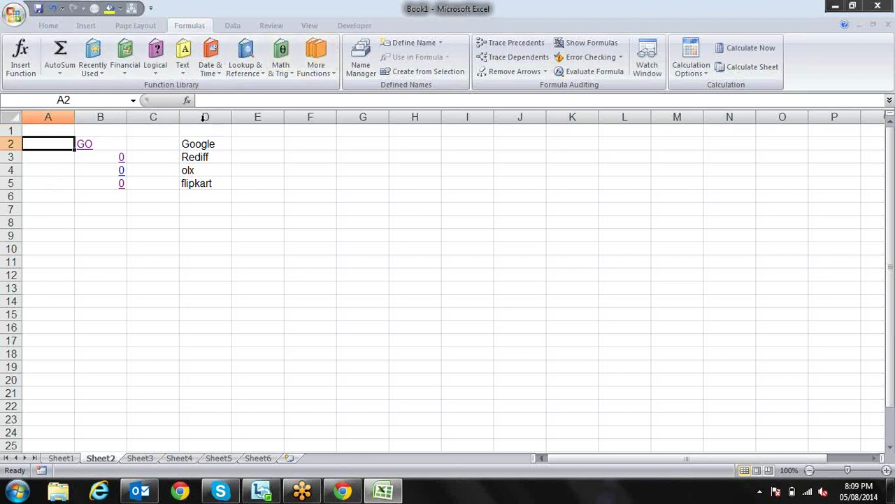
Add a List data validation to A2 with source =$D$2:$D$5
left_click(235, 26)
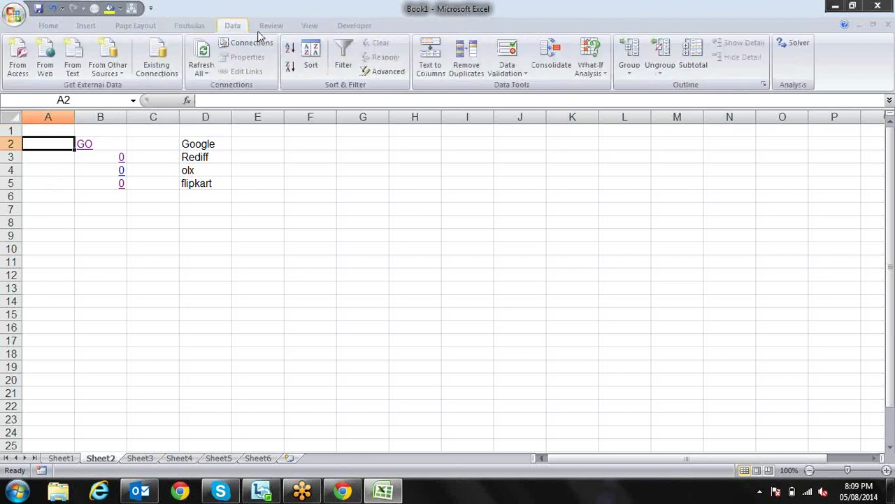
left_click(507, 70)
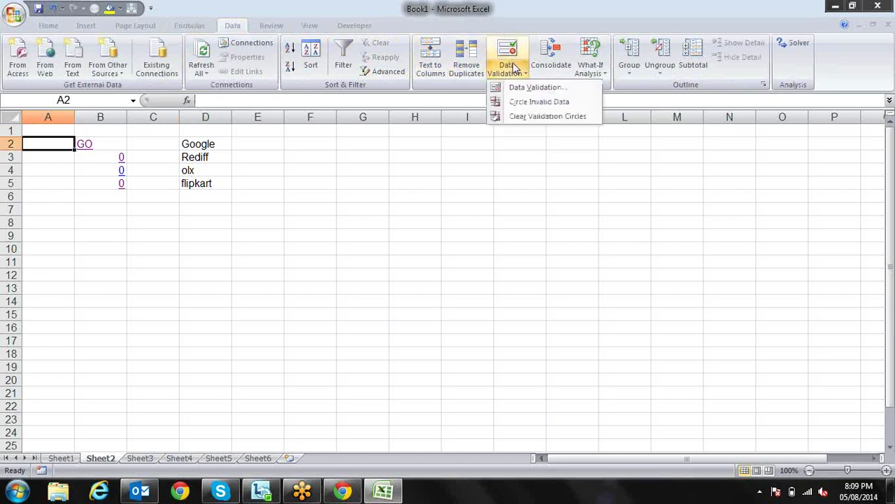
left_click(516, 58)
left_click(526, 160)
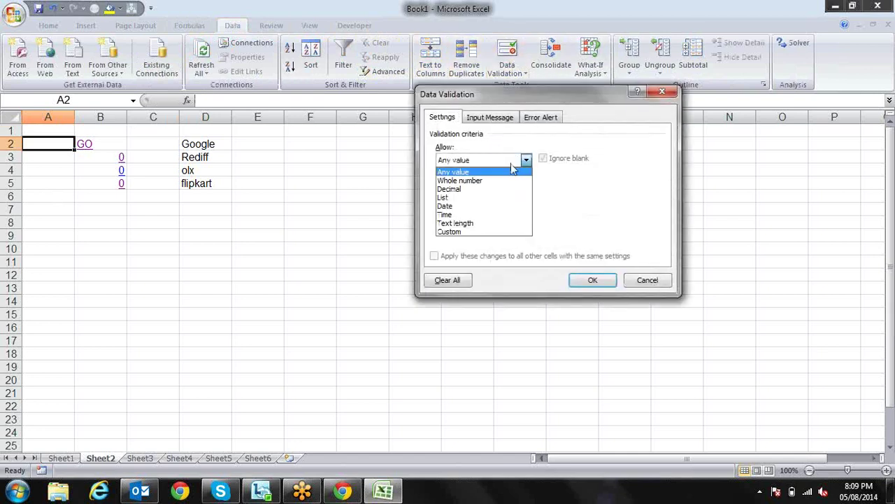
left_click(477, 200)
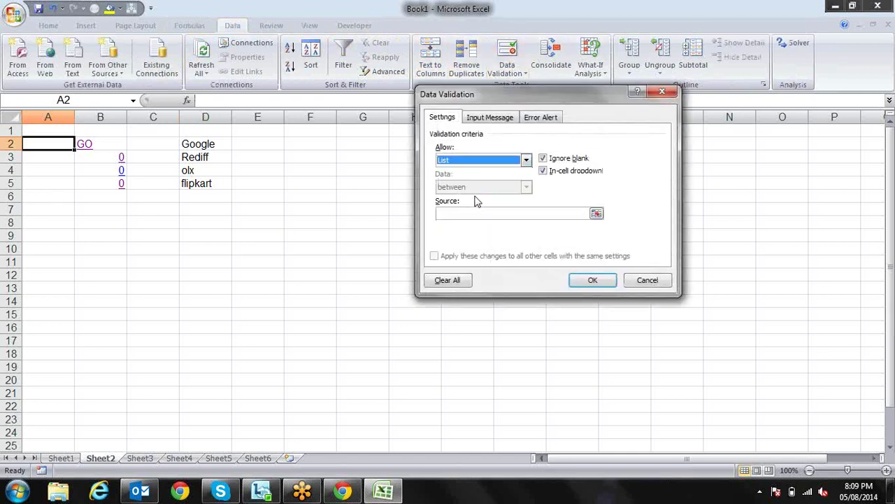
left_click(596, 213)
left_click_drag(210, 144, 214, 181)
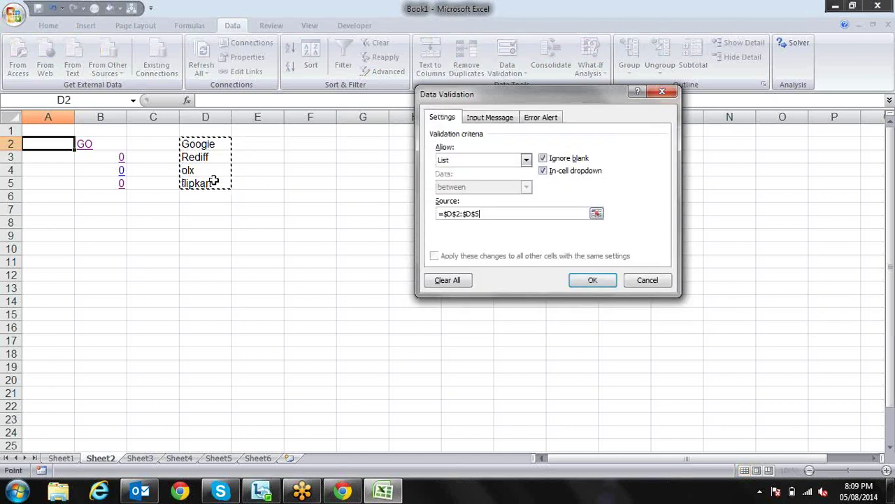
key("Return")
left_click(68, 208)
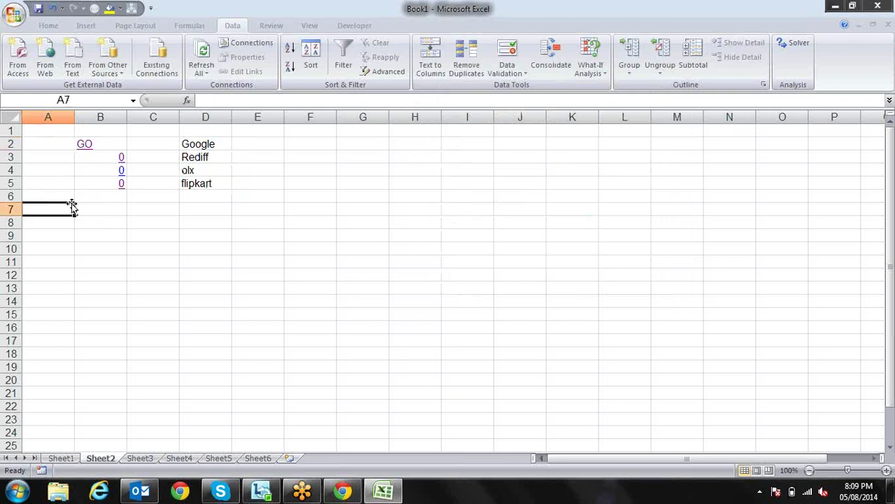
Pick Google in A2, clear the zeros in B3:B5, and test the GO link
left_click(70, 142)
left_click(79, 145)
left_click(78, 154)
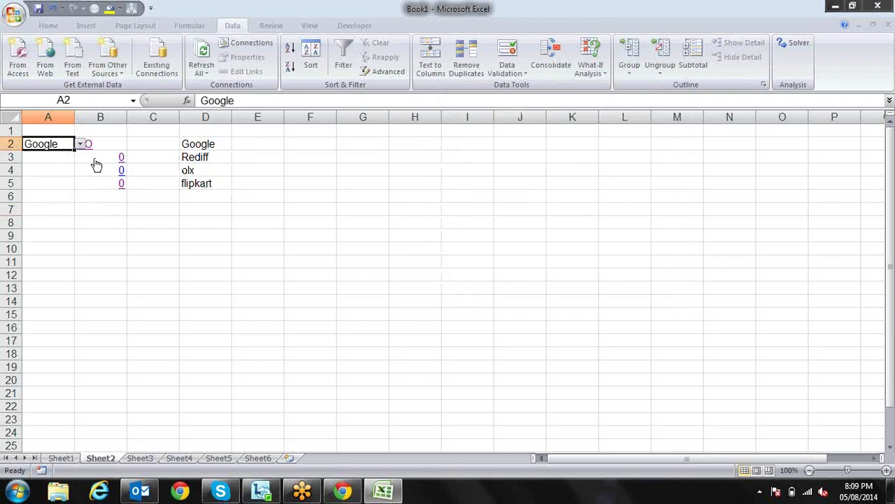
key("Right")
key("Down")
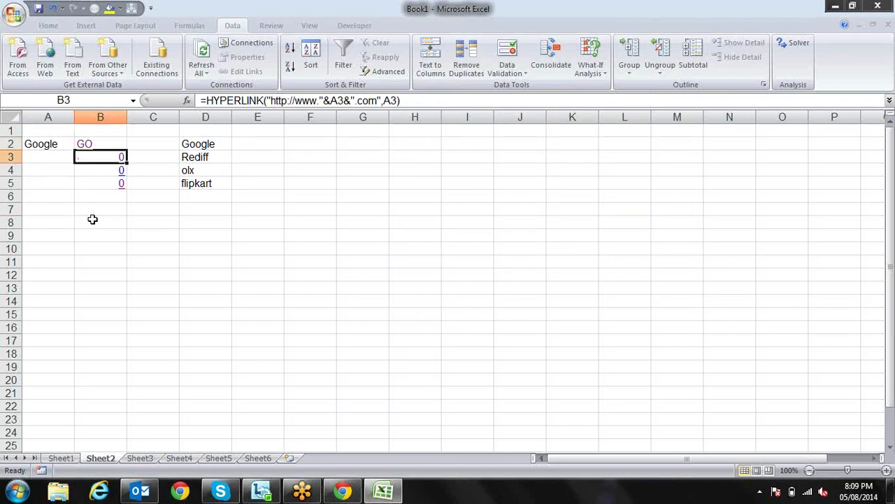
key("shift+Down")
key("shift+Down")
key("Delete")
key("Up")
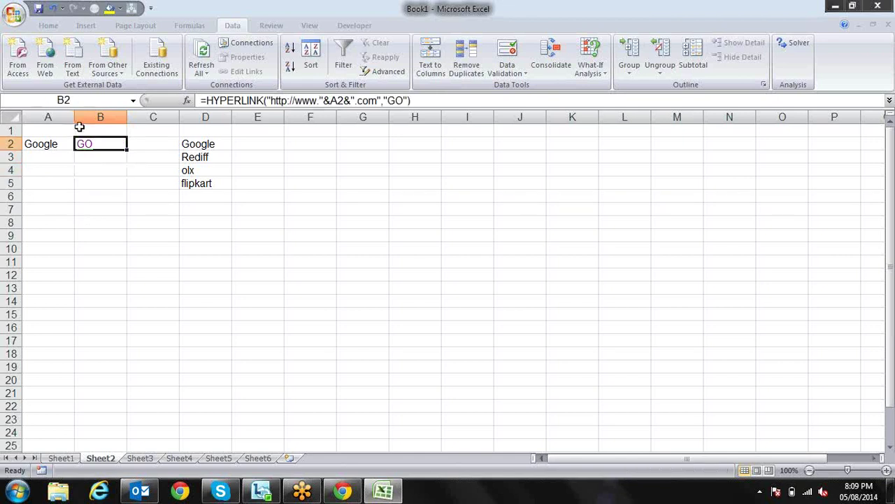
left_click(89, 152)
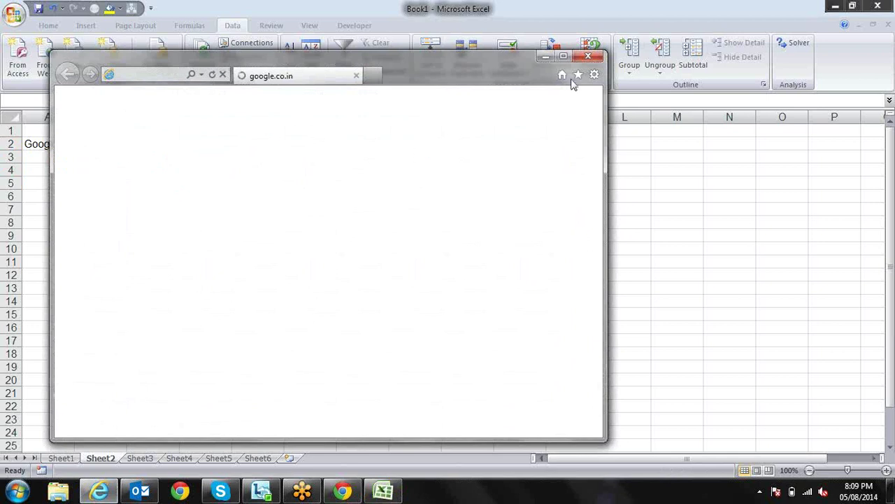
left_click(587, 58)
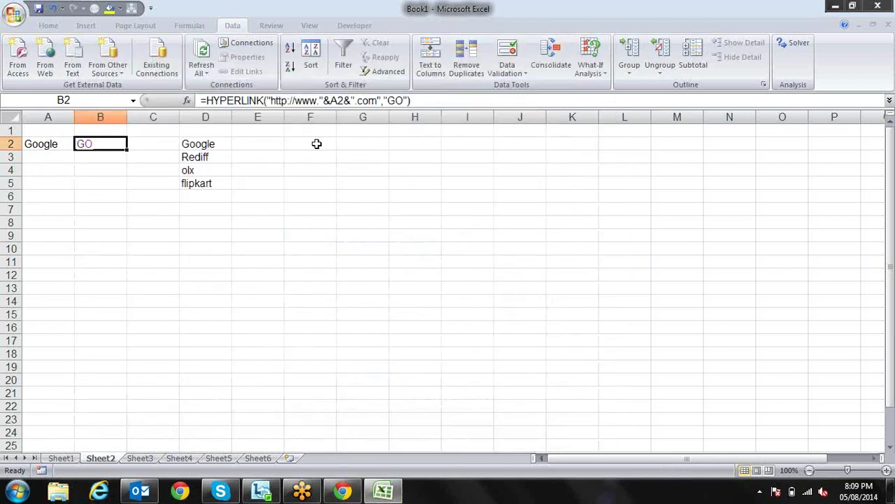
Pick Rediff in A2 and test the GO link, then close the Rediff page
left_click(58, 144)
left_click(80, 144)
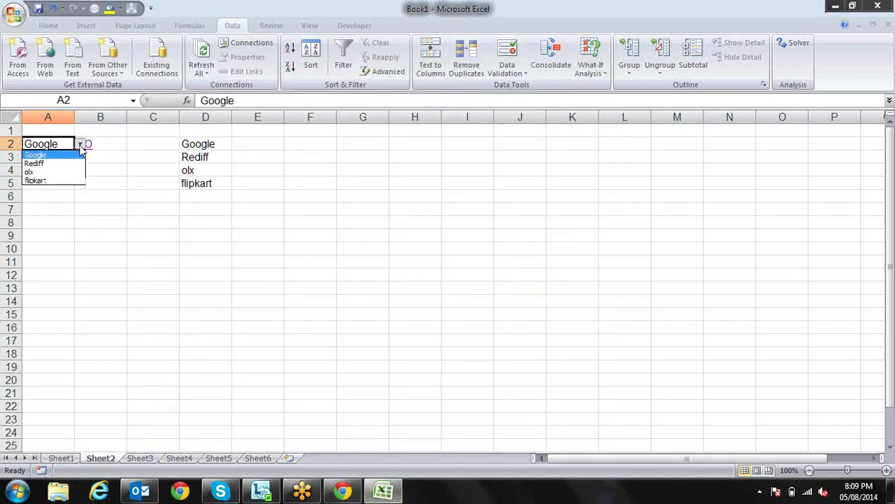
left_click(39, 159)
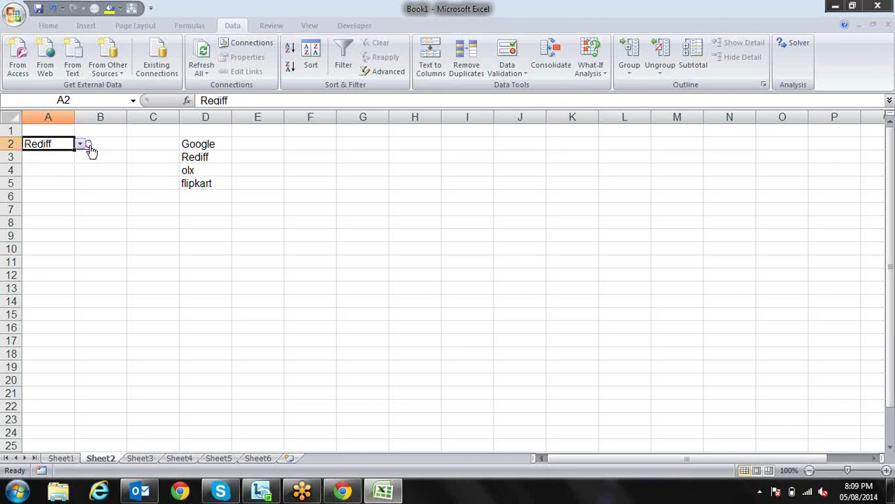
left_click(89, 146)
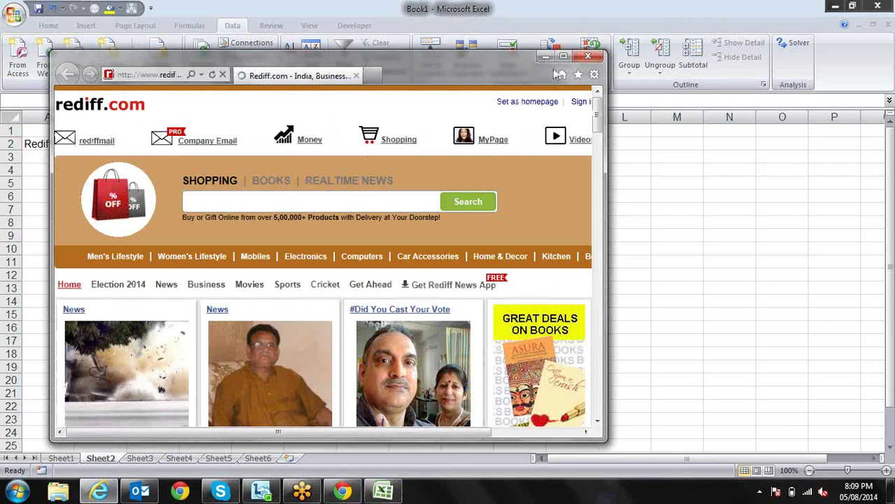
left_click(587, 56)
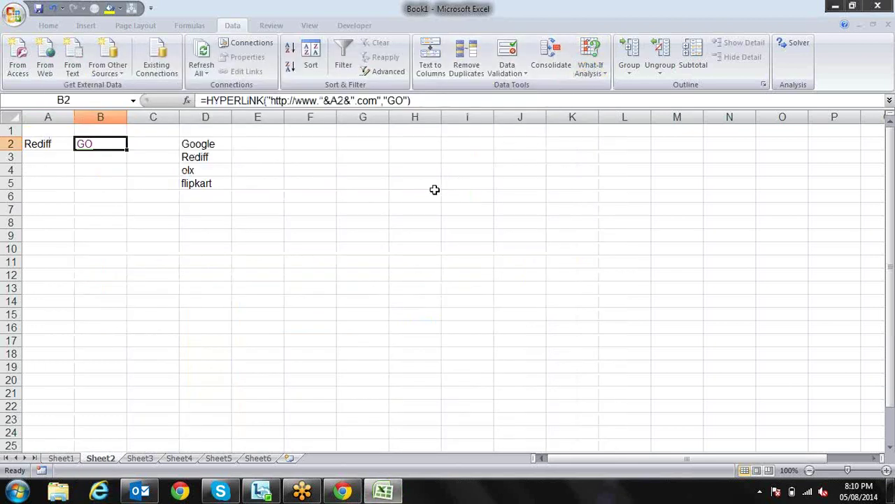
Clear the GO link and site names from the A2:D5 block
key("Right")
key("Right")
key("ctrl+shift+Left")
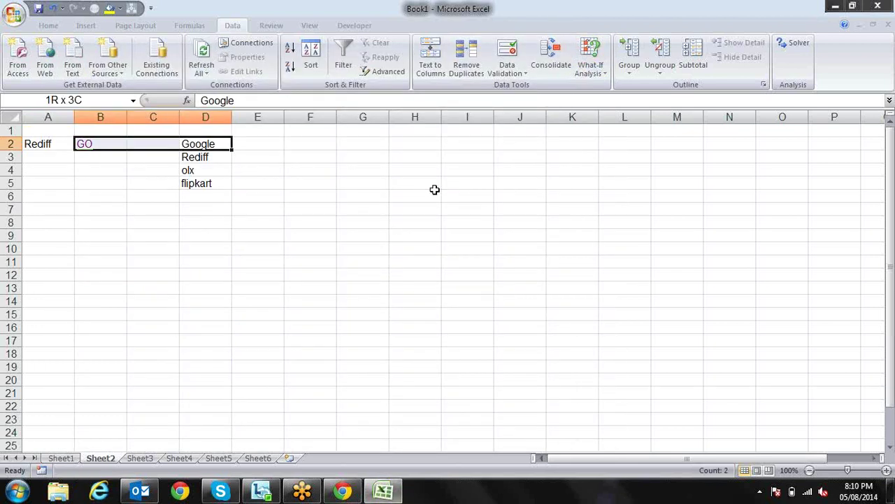
key("ctrl+shift+Left")
key("ctrl+shift+Down")
key("ctrl+shift+Down")
key("ctrl+shift+Up")
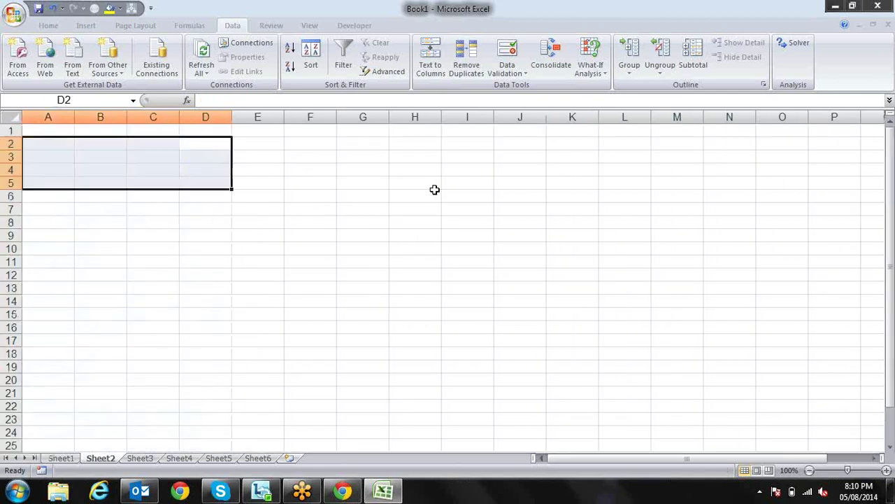
key("Up")
key("Down")
key("Left")
key("Left")
key("Left")
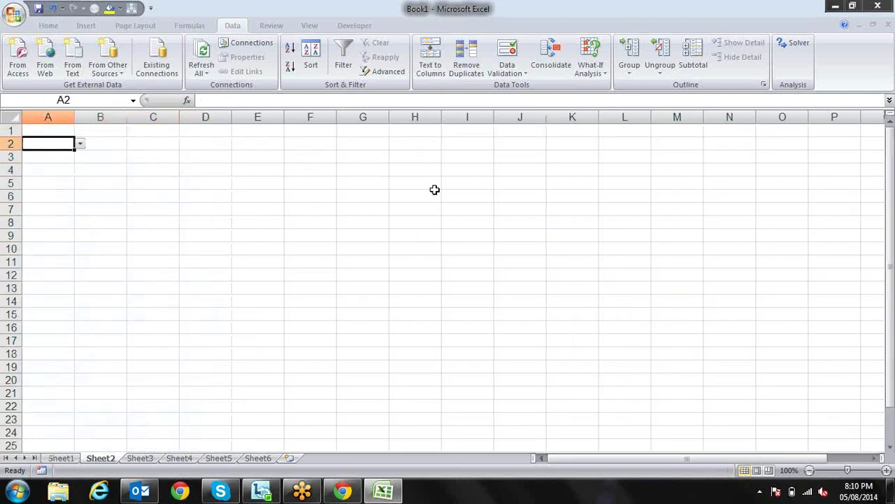
key("Right")
key("Left")
Open the Data menu options for A2 and A1:B4, then cancel without changes
key("alt+d")
key("l")
key("Up")
key("shift+Right")
key("shift+Down")
key("shift+Down")
key("shift+Down")
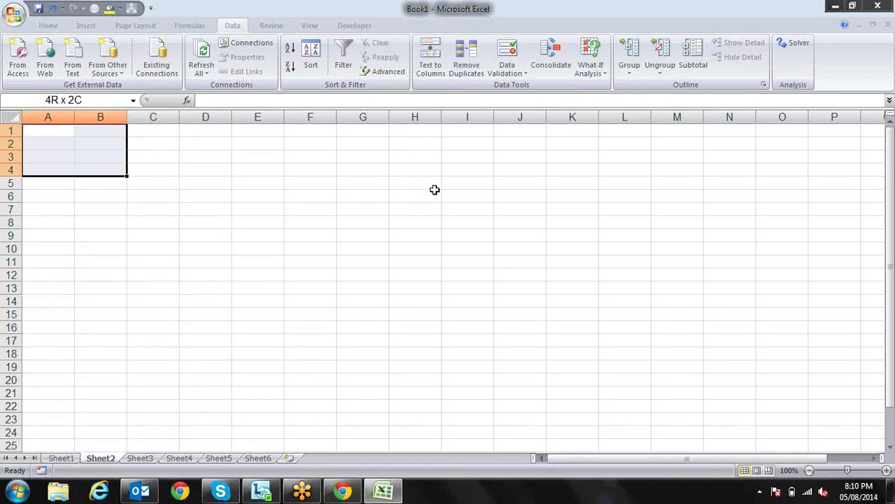
key("alt+d")
key("Escape")
key("Up")
Delete column A entirely
left_click(63, 143)
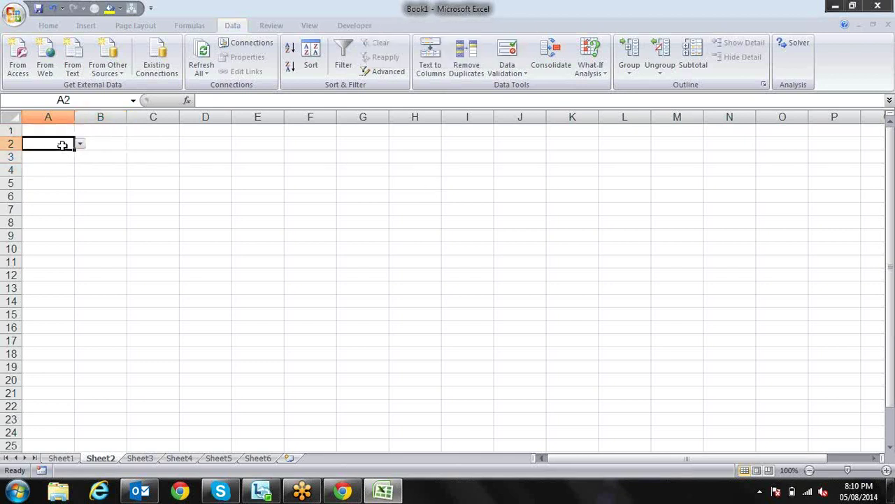
right_click(68, 118)
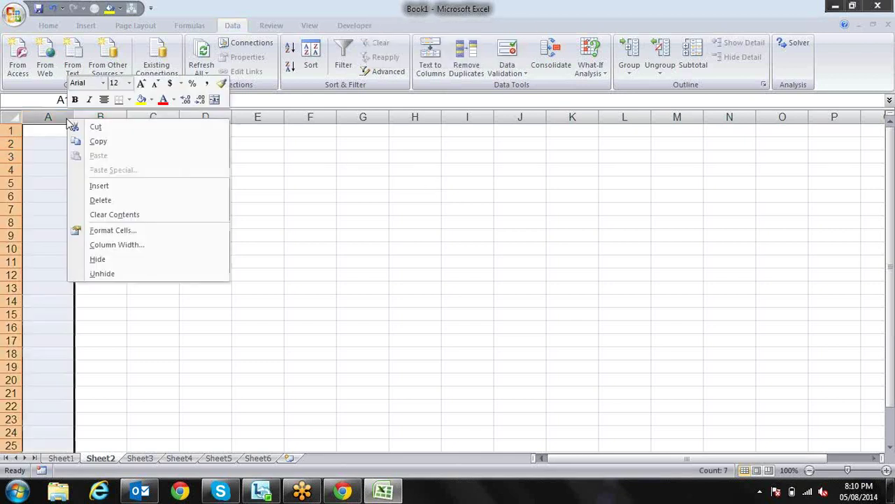
left_click(105, 202)
left_click(128, 158)
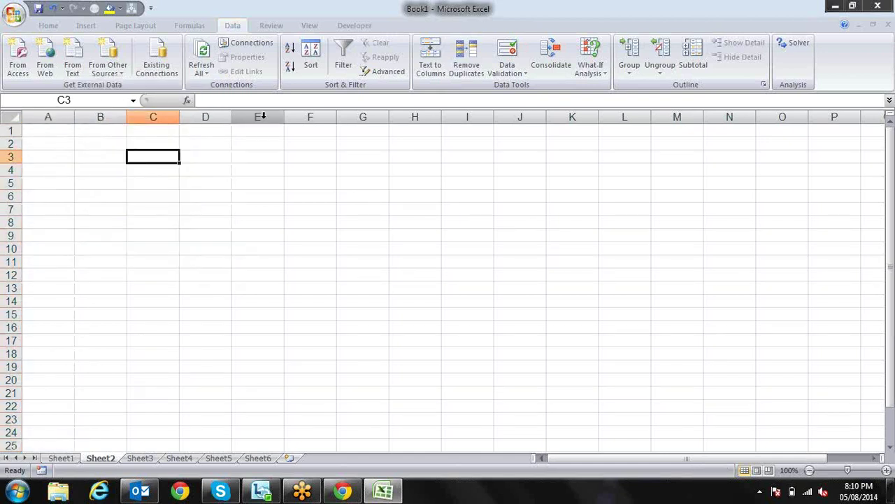
Browse the Lookup & Reference functions on the Formulas tab without inserting one
left_click(191, 25)
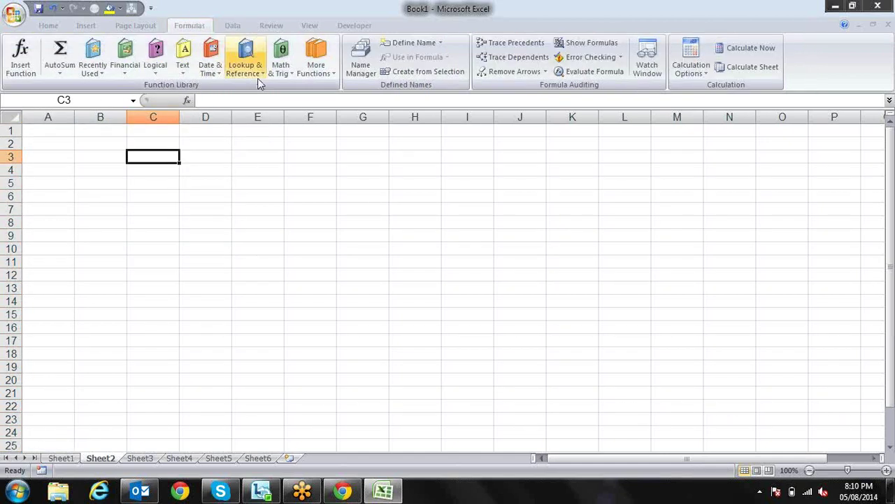
left_click(262, 79)
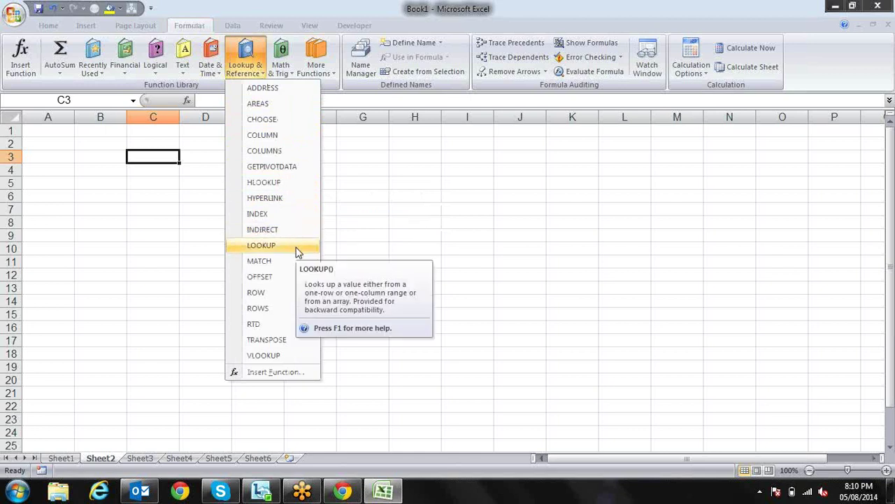
left_click(141, 172)
left_click(140, 173)
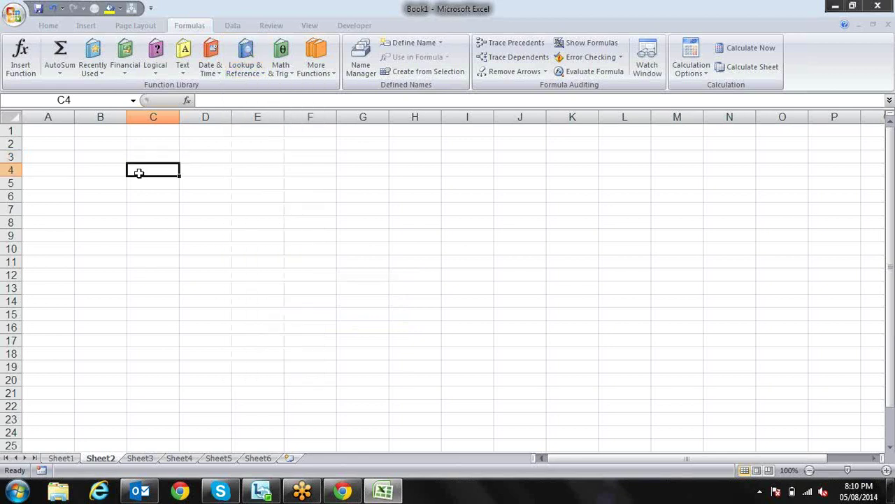
left_click(104, 153)
Enter the headers Name in B2 and Sales in C2
key("Up")
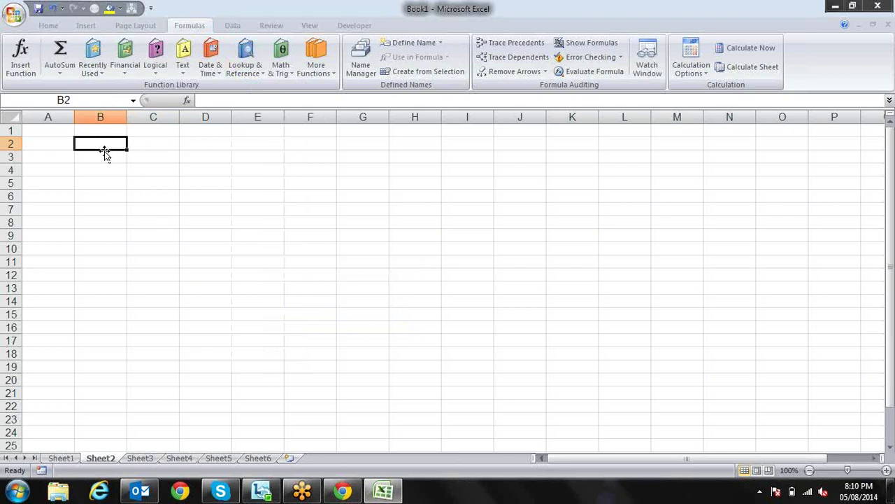
type("Name")
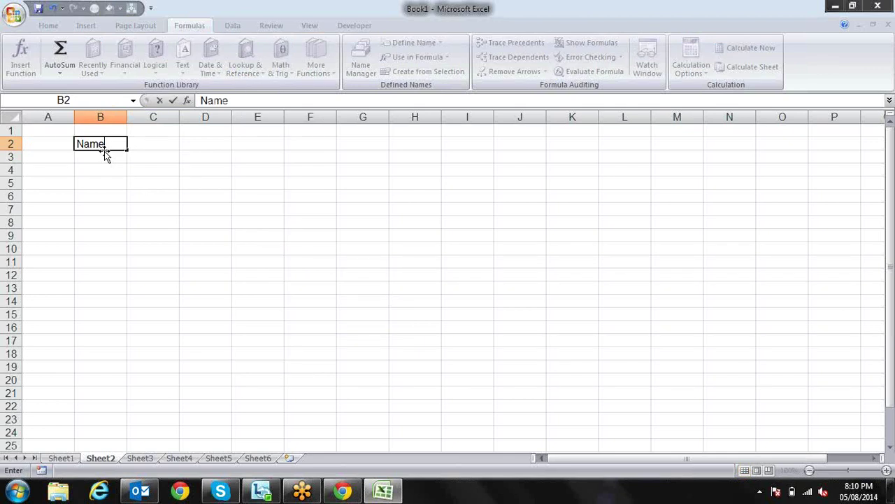
key("Tab")
type("Sal")
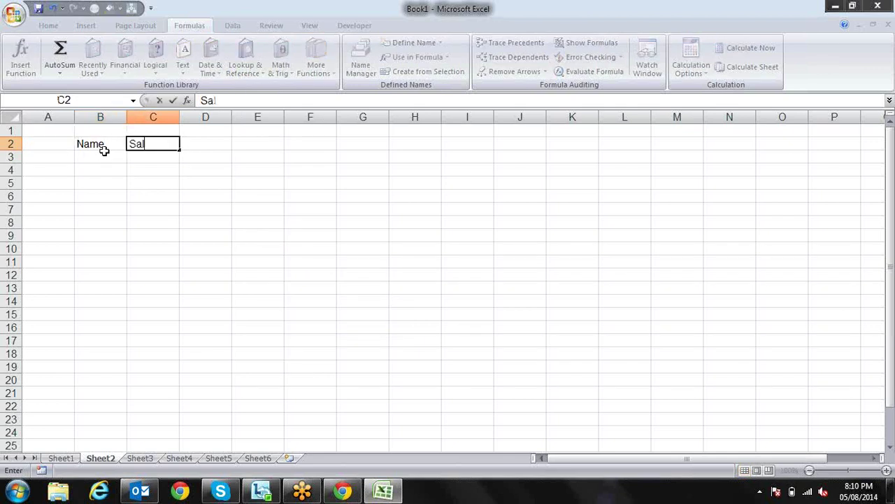
key("Return")
Enter a name in B3, fill it down to B9, and start =RANDBETWEEN in C3:C9
type("sandeep")
key("Return")
key("Up")
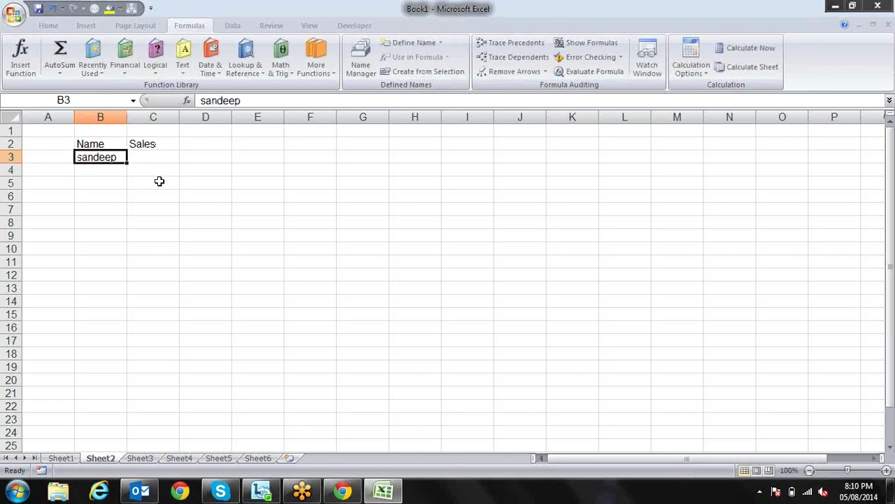
left_click_drag(129, 162, 128, 240)
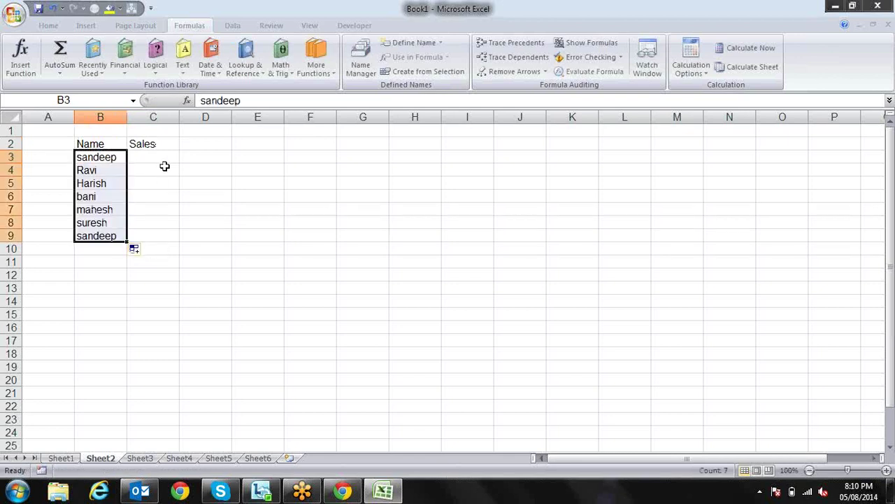
left_click_drag(159, 160, 155, 236)
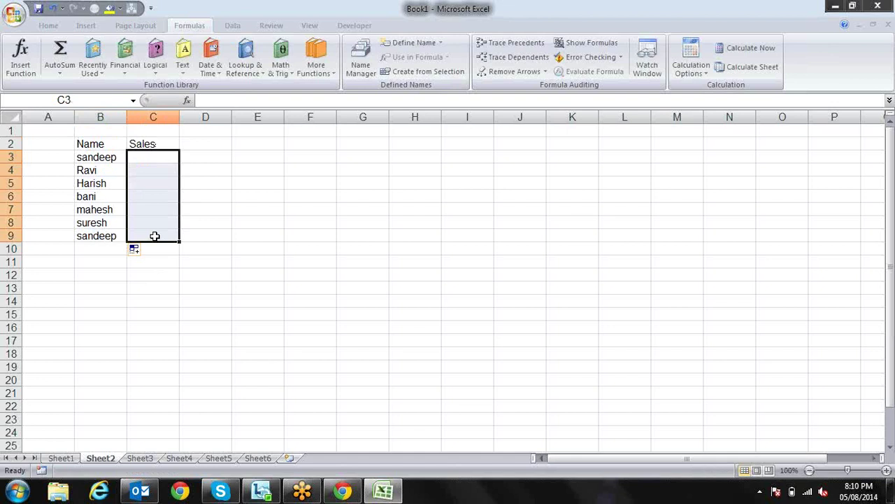
type("=ra")
key("Down")
key("Down")
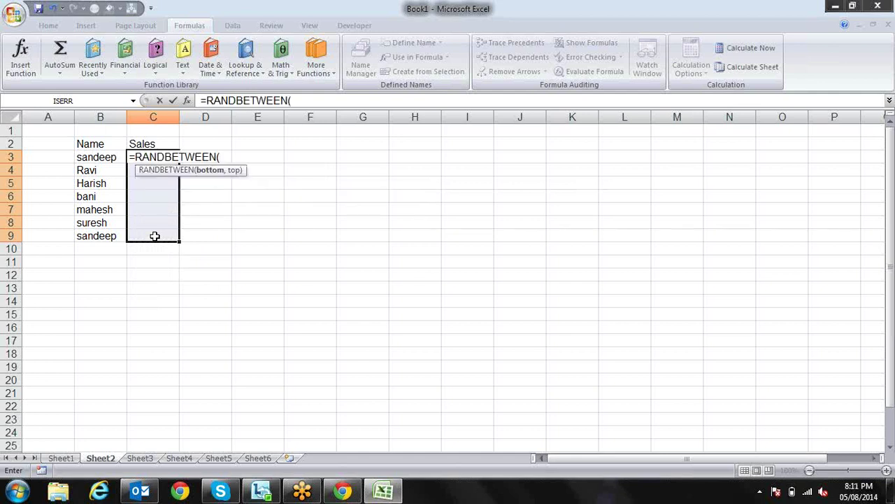
Complete =RANDBETWEEN(10,90) in C3 and fill it down through C9
type("10,90)")
key("Return")
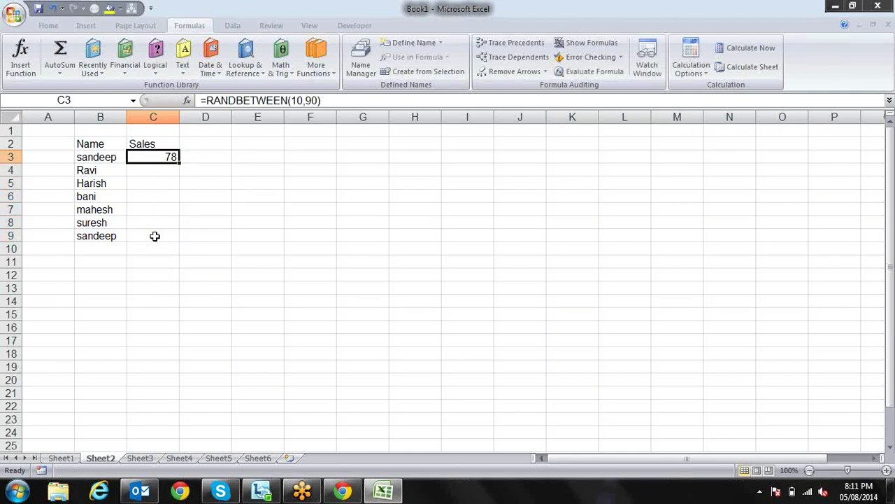
key("shift+Down")
key("shift+Down")
key("shift+Down")
key("shift+Down")
key("shift+Down")
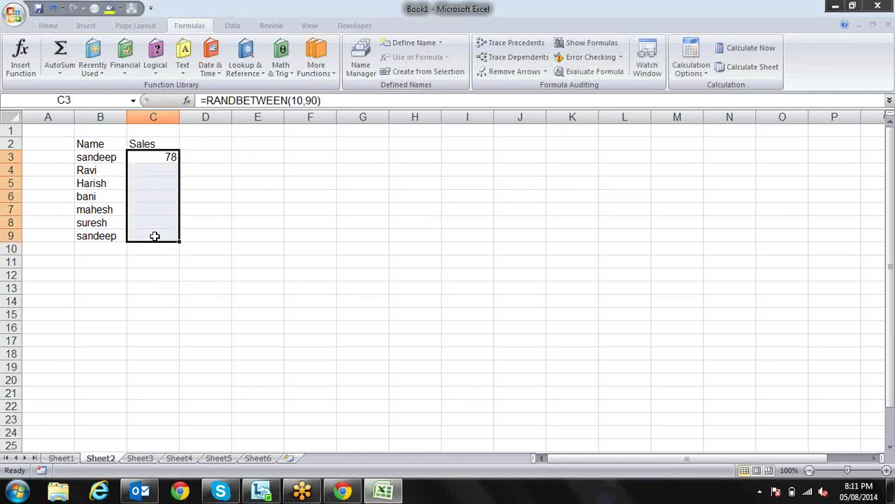
key("ctrl+d")
Convert C3:C9 to fixed values (55, 16, 32, 73, 74, 75, 90) via Paste Special Values
key("ctrl+space")
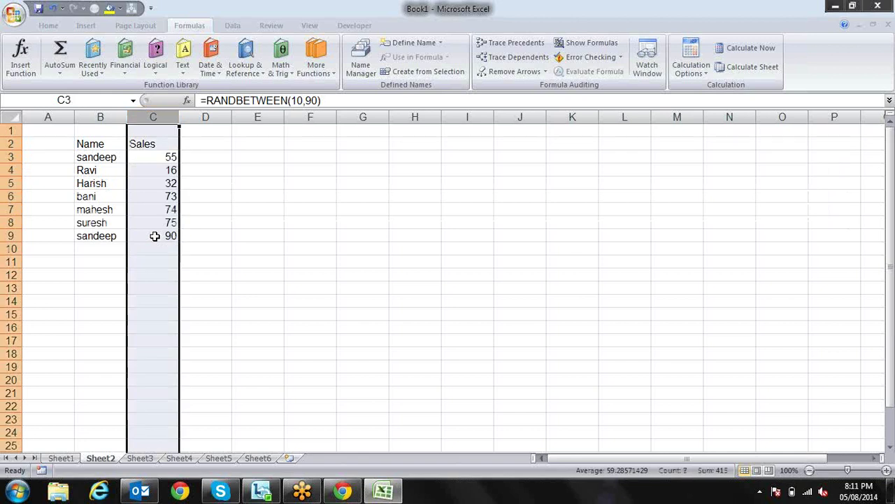
key("Up")
key("Down")
key("ctrl+shift+Down")
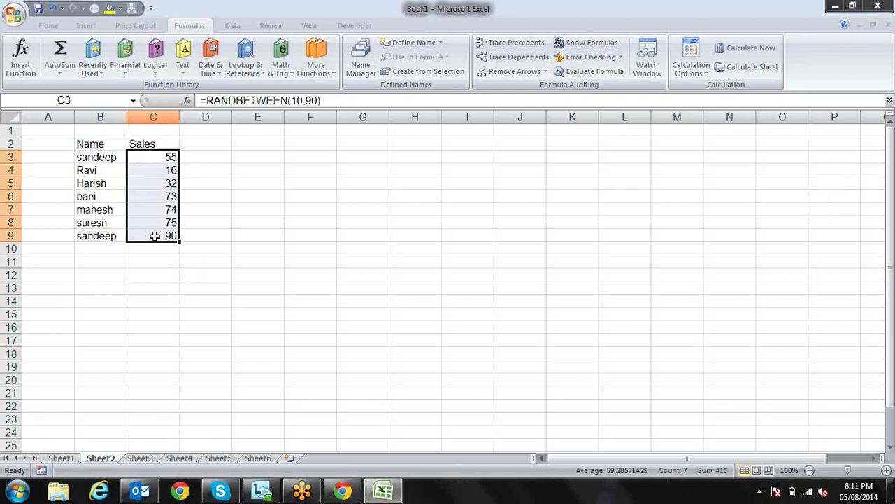
key("ctrl+c")
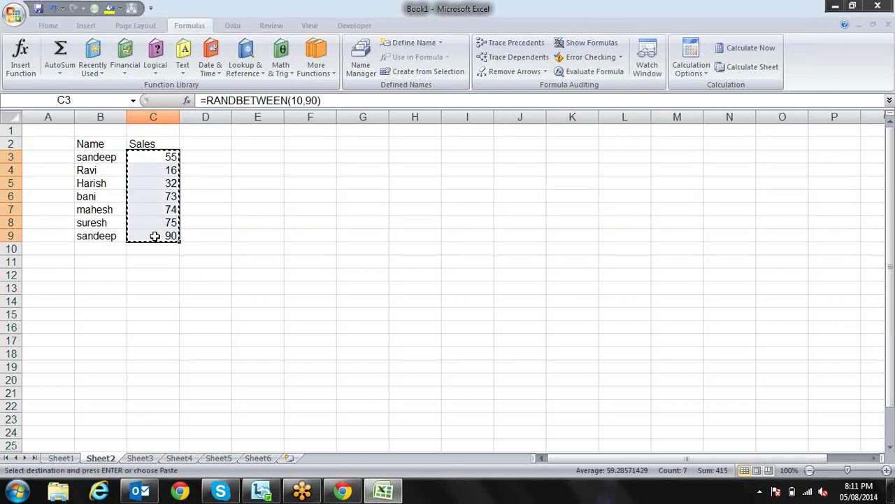
key("alt+e")
key("s")
key("v")
key("Return")
key("Escape")
key("Right")
key("Left")
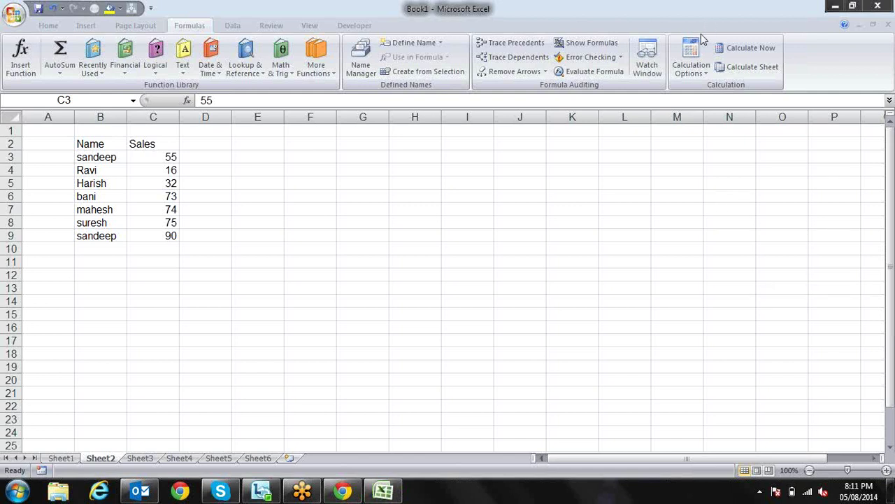
Browse the D: drive and its Downloads folder in Windows Explorer
left_click(293, 261)
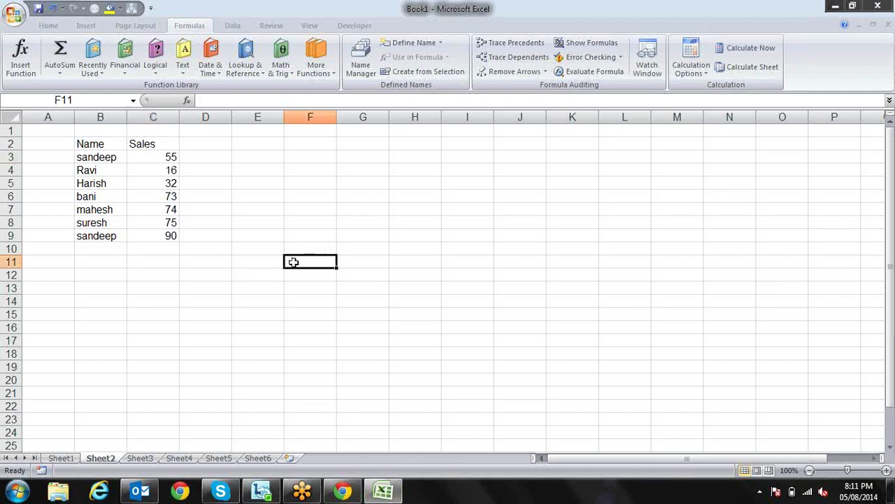
left_click(66, 490)
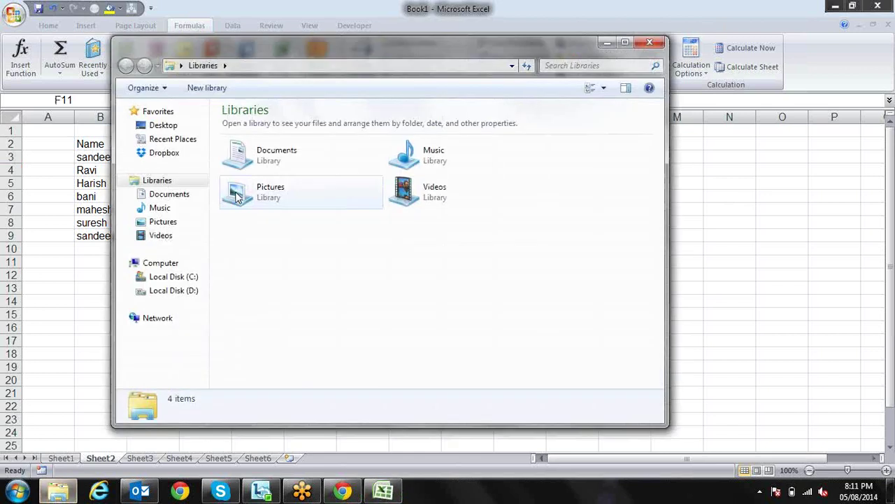
left_click(185, 291)
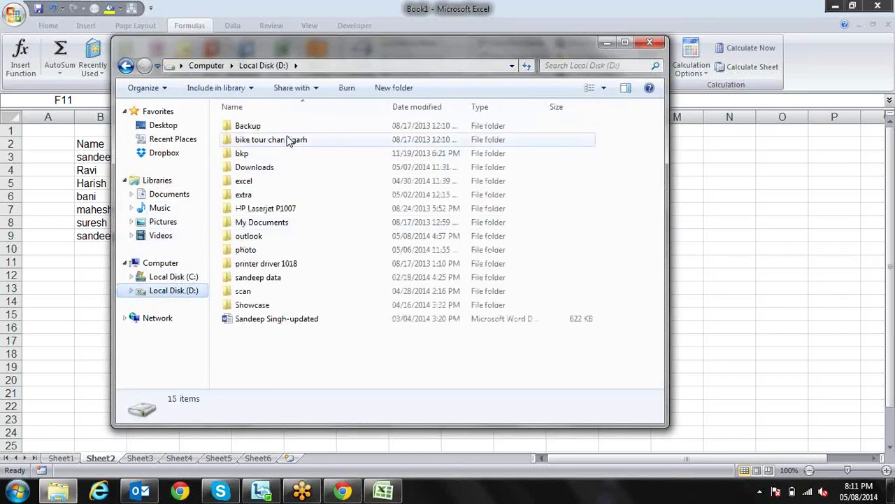
double_click(255, 168)
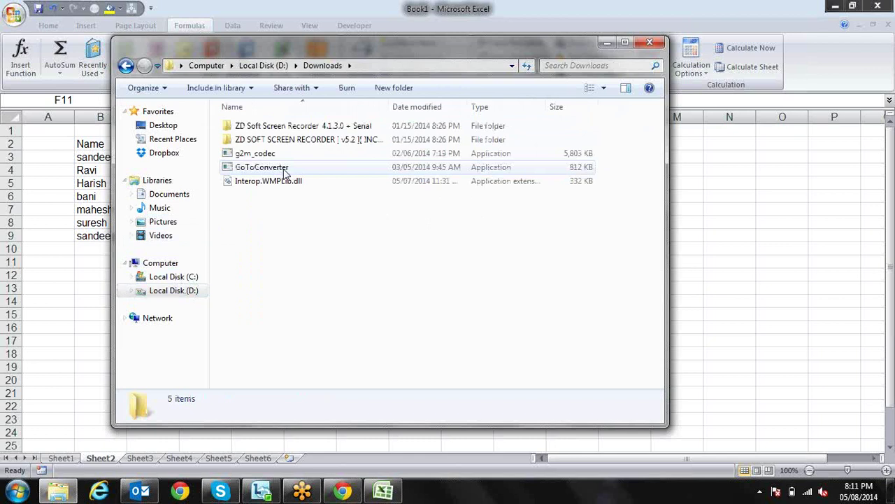
left_click(127, 66)
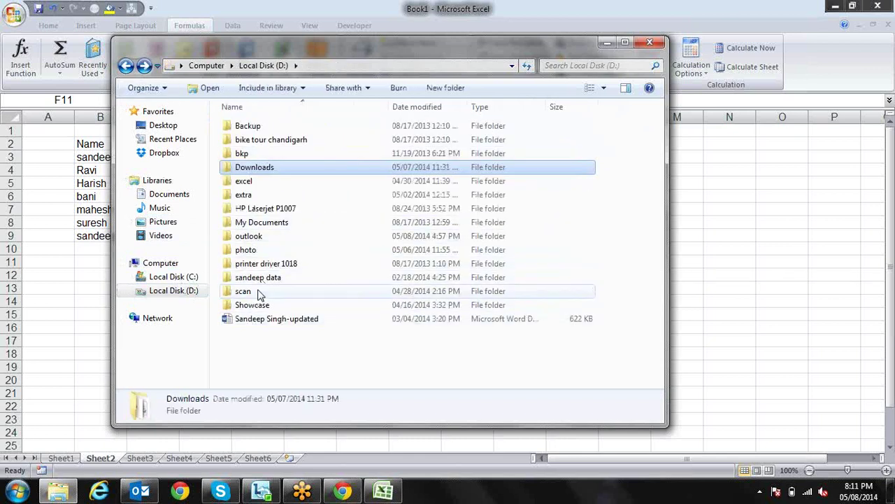
left_click(259, 320)
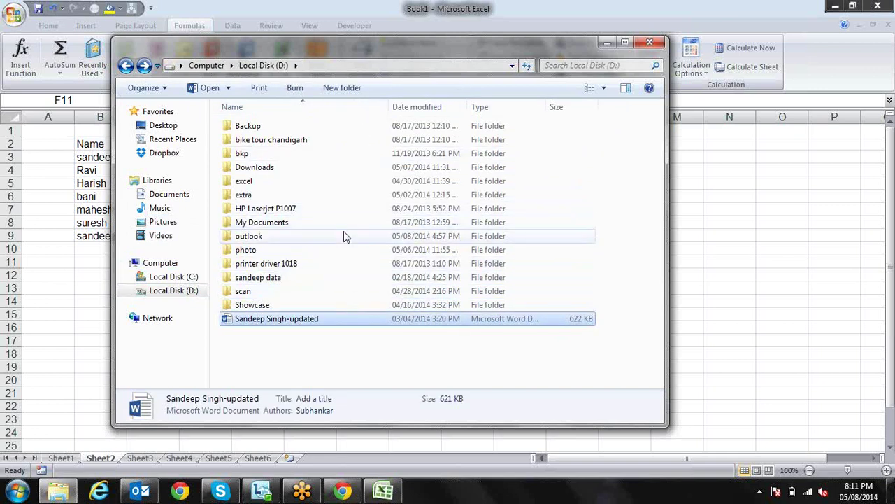
left_click(348, 66)
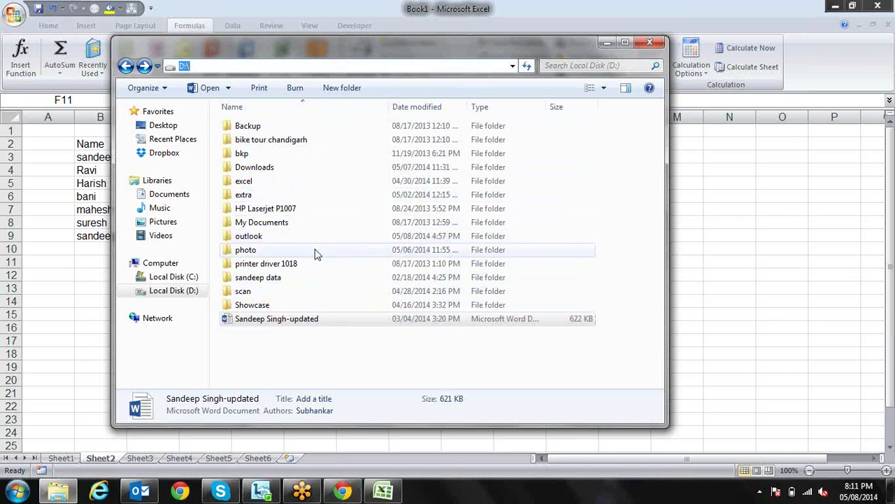
Navigate to D:\excel\9-10, view its full path, and close Explorer
double_click(260, 185)
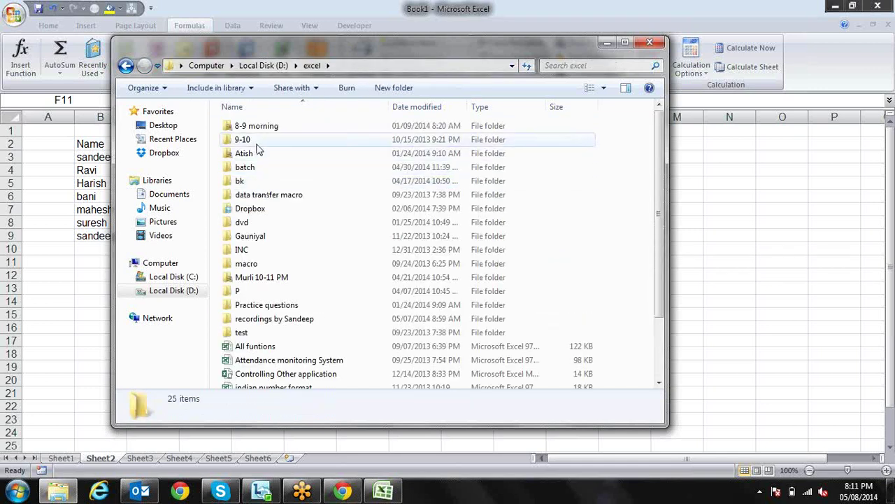
double_click(245, 139)
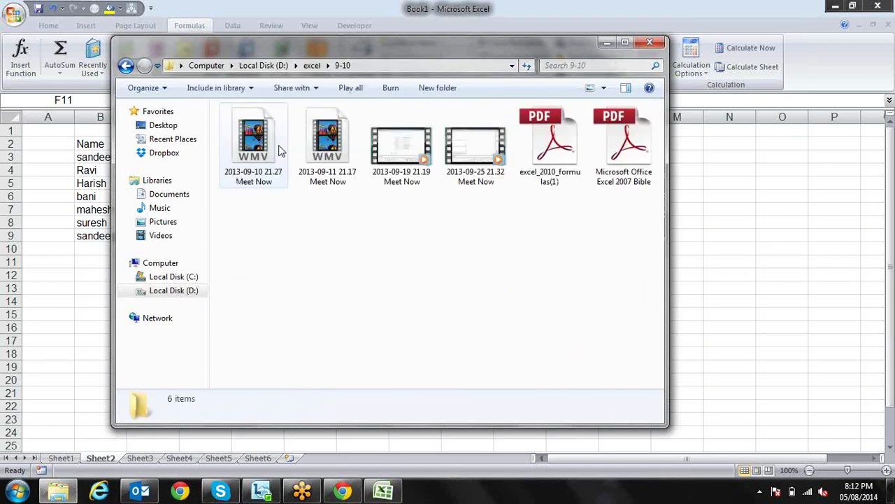
left_click(264, 154)
left_click(374, 65)
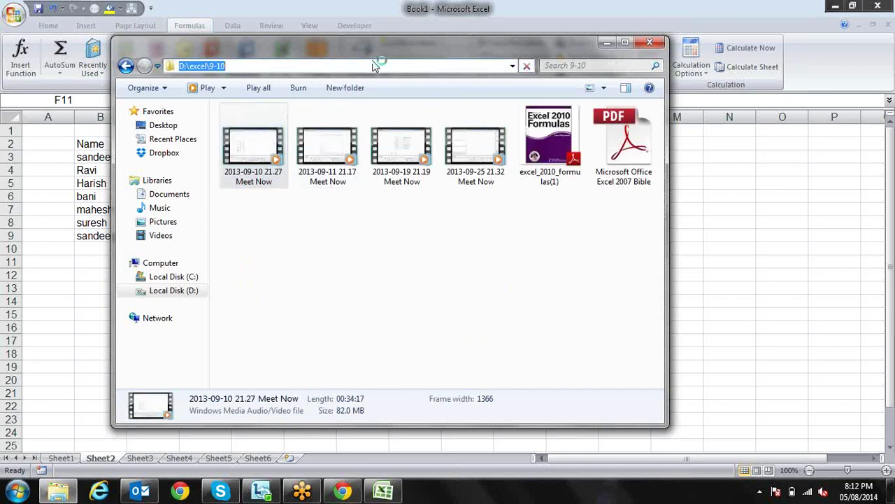
key("alt+F4")
left_click(327, 170)
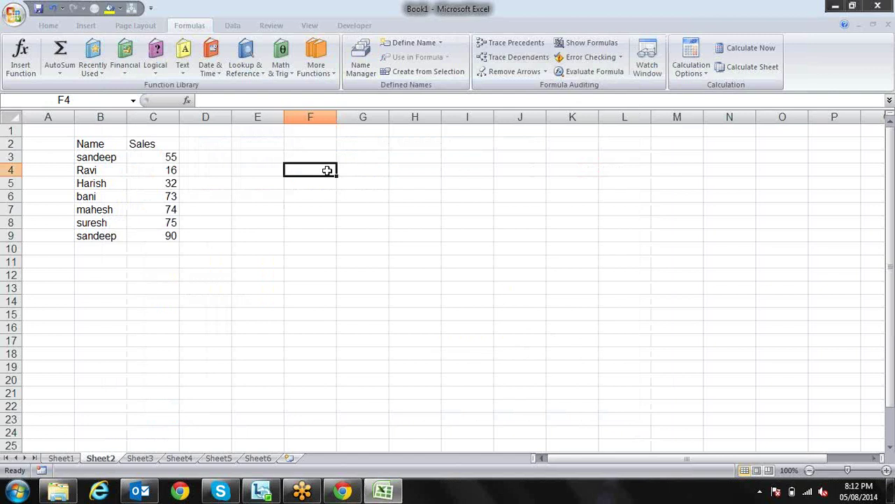
double_click(327, 170)
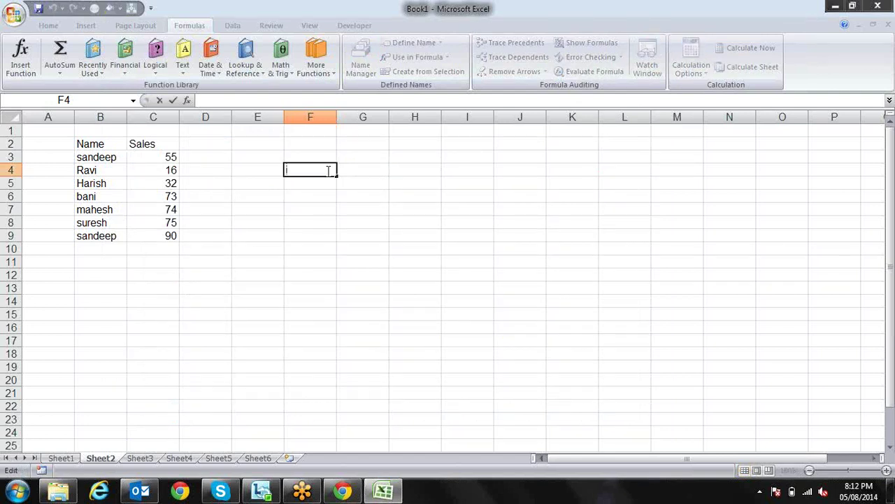
Start F4's formula as =HYPERLINK("D:\excel\9-10\
type("\"Hyperlin")
key("BackSpace")
key("BackSpace")
key("BackSpace")
key("BackSpace")
key("BackSpace")
key("BackSpace")
type("=hyp")
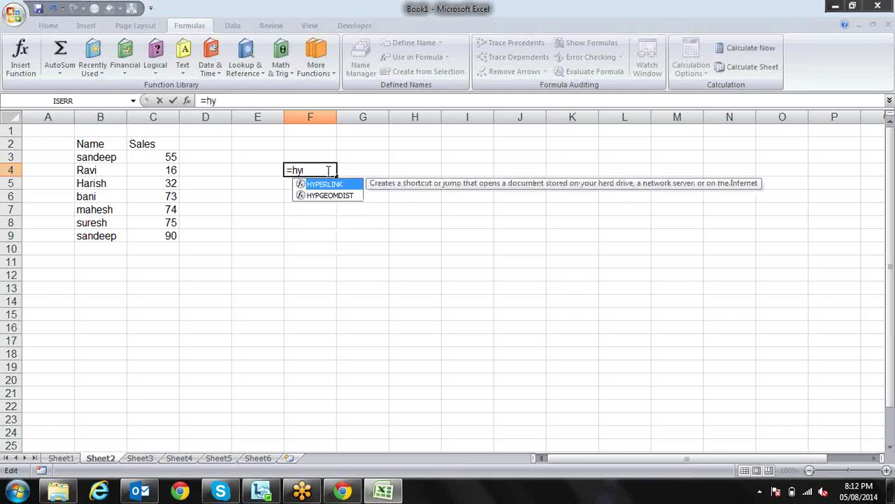
key("Tab")
type("\"")
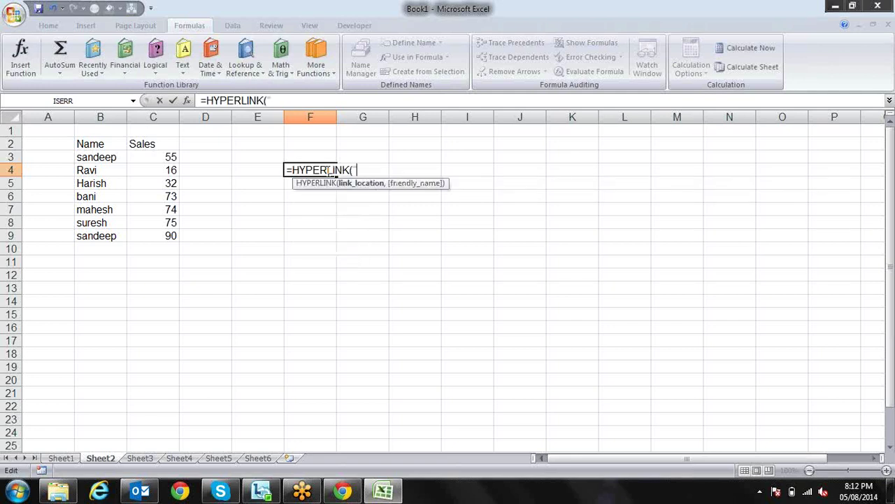
type("D:\\excel\\9-10")
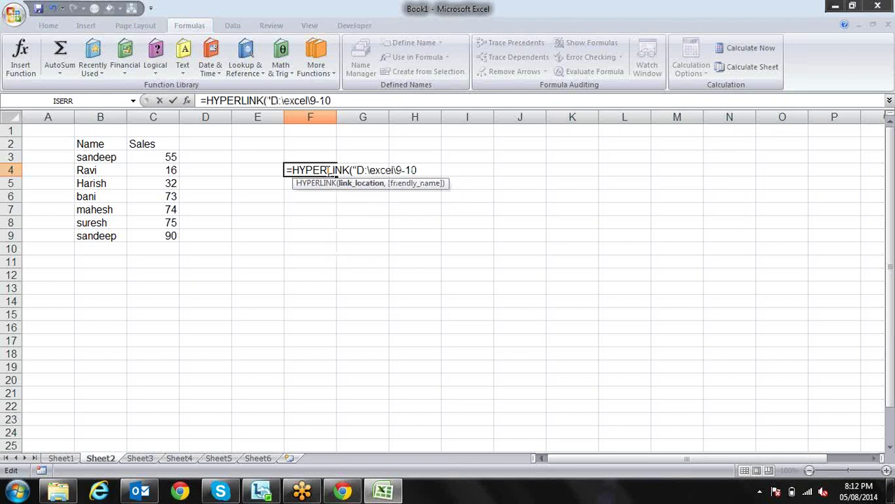
type("\\")
Paste the file name excel_2010_formulas(1) from Explorer and finish with .pdf and display text "go"
key("alt+Tab")
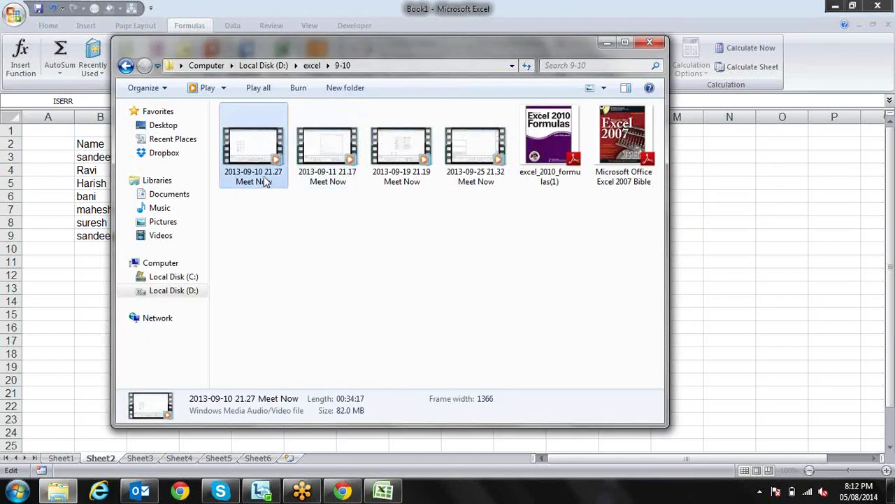
left_click(529, 154)
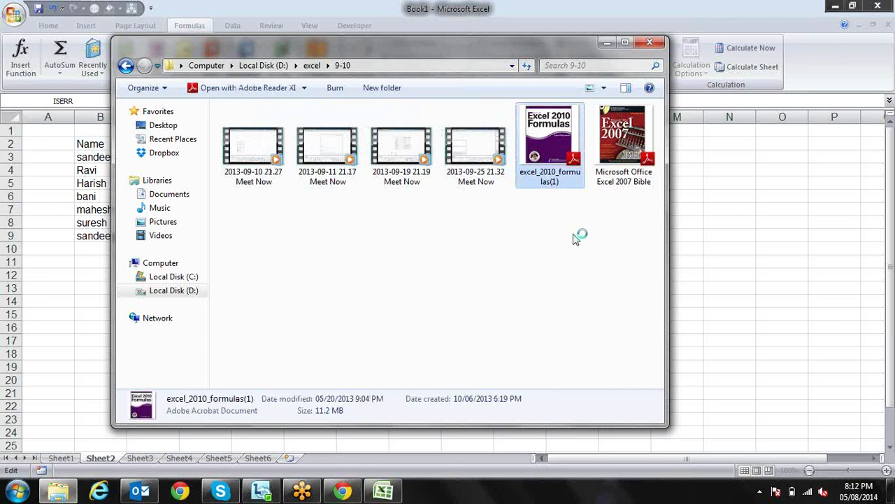
key("F2")
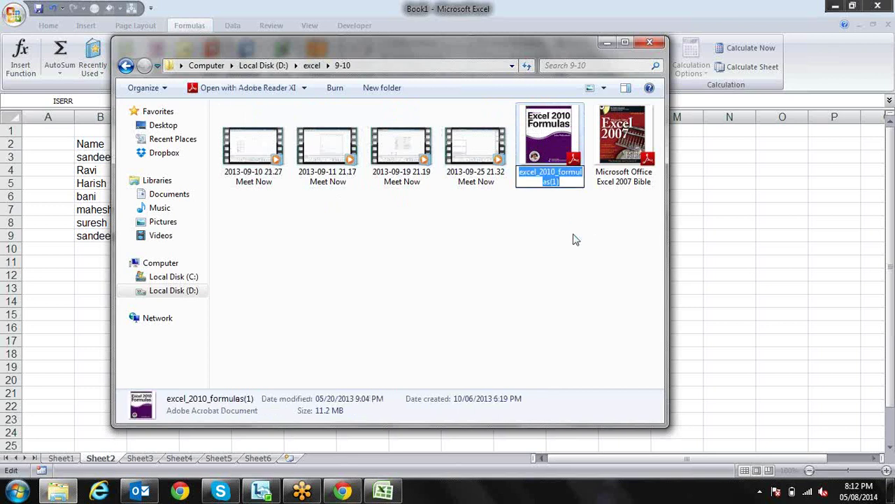
key("Escape")
key("alt+Tab")
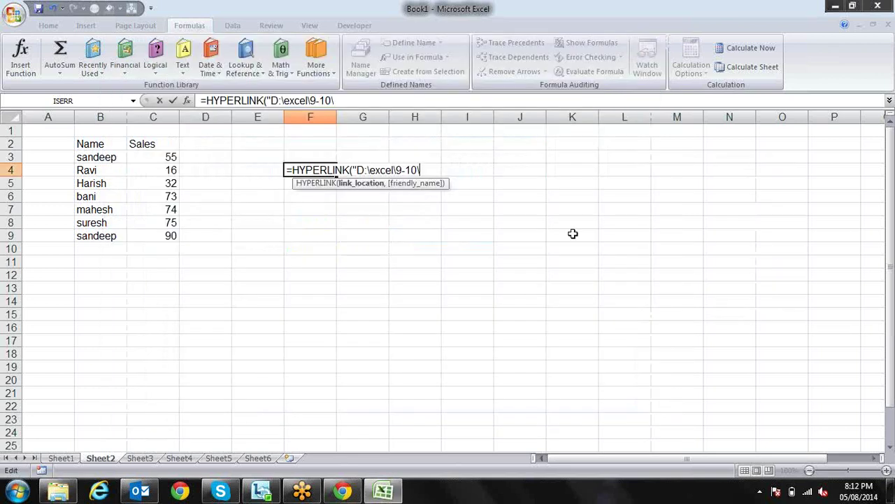
key("ctrl+v")
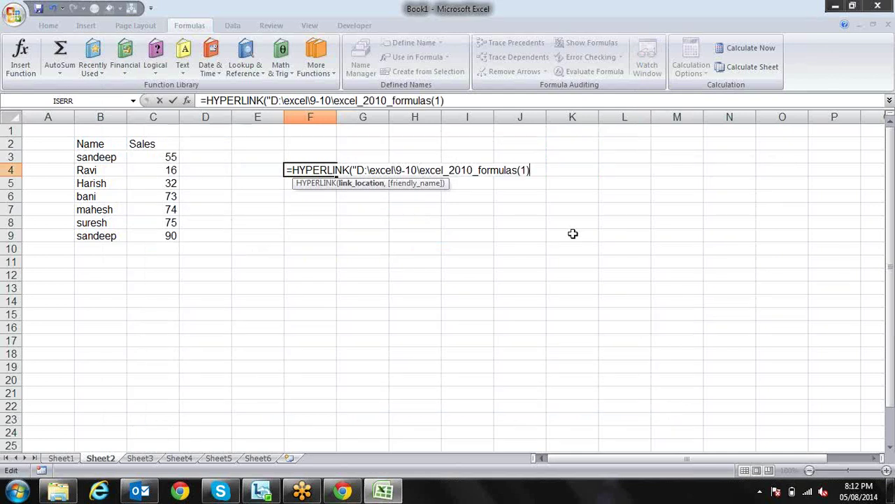
type(".pdf")
type(",g")
key("BackSpace")
type("go\")")
key("Return")
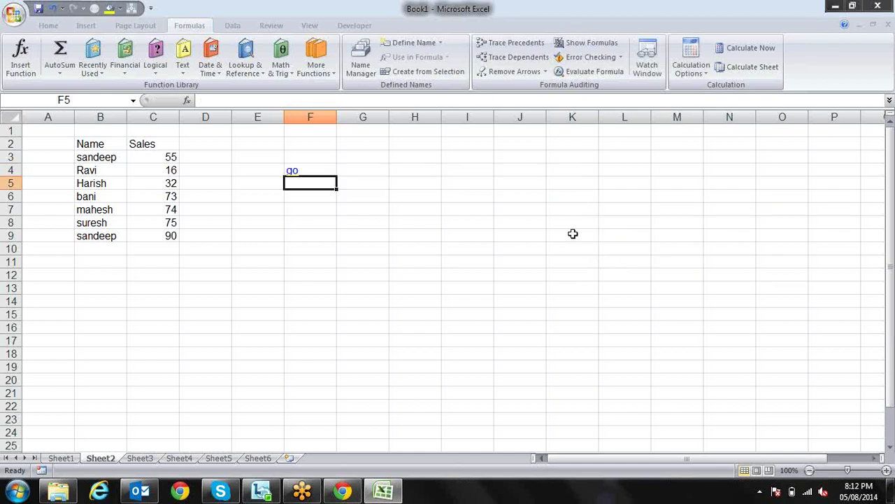
Open excel_2010_formulas(1).pdf via F4's go link, then minimize Adobe Reader back to Excel
left_click(292, 173)
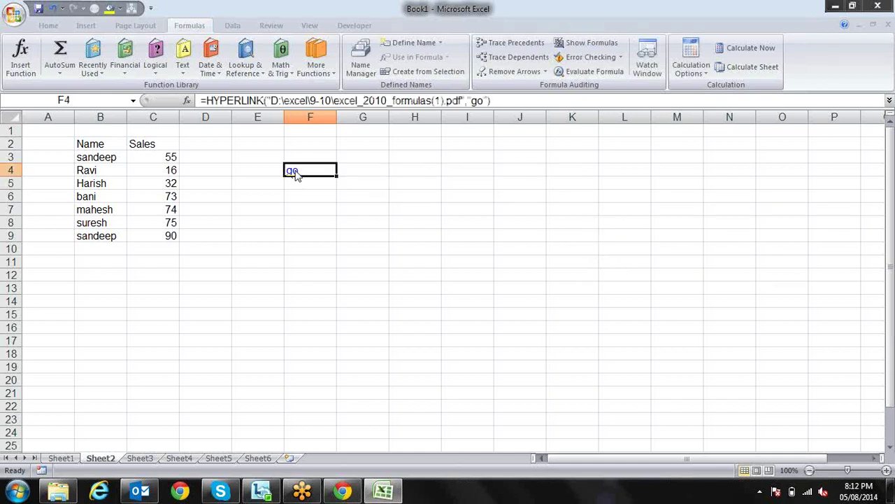
left_click(486, 297)
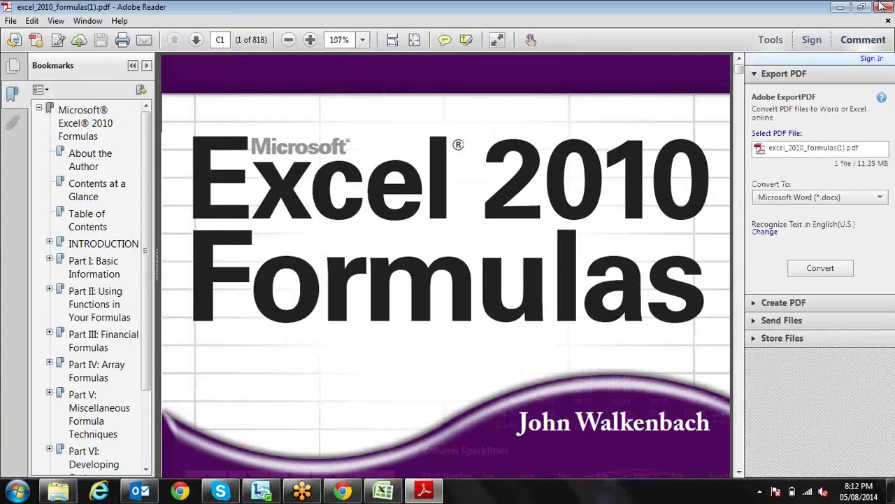
left_click(837, 14)
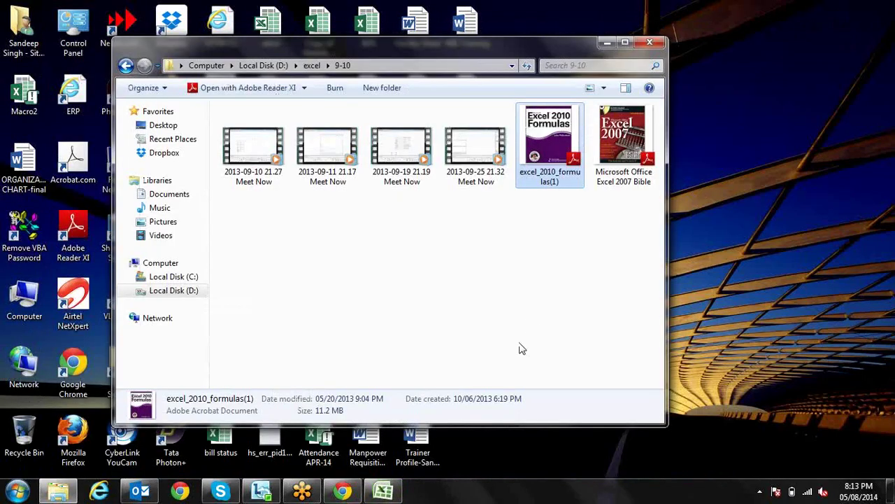
left_click(384, 490)
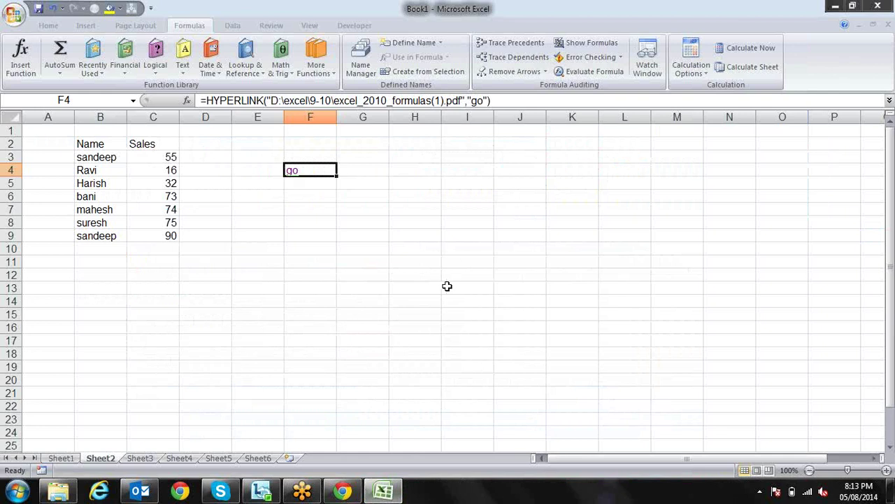
Clear the go link from F4 and copy the Name/Sales table B2:C9
key("Delete")
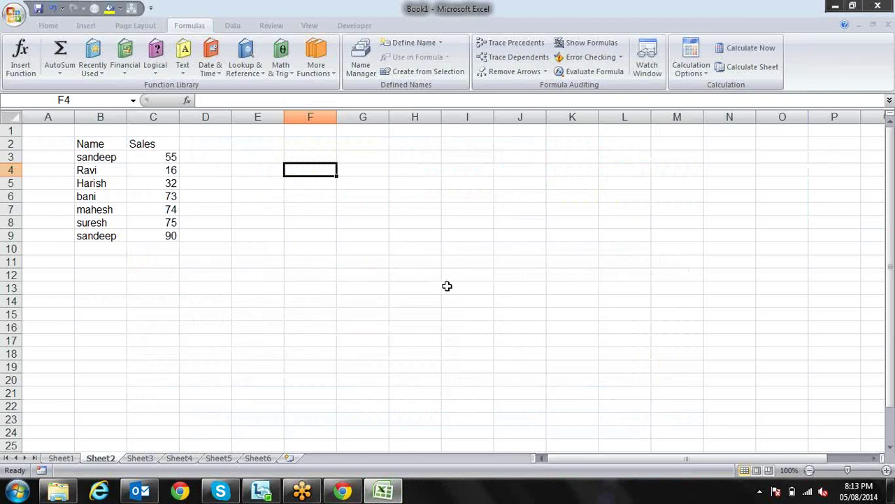
key("Left")
key("Left")
key("Left")
key("Left")
key("Up")
key("Up")
key("ctrl+shift+Right")
key("ctrl+shift+Down")
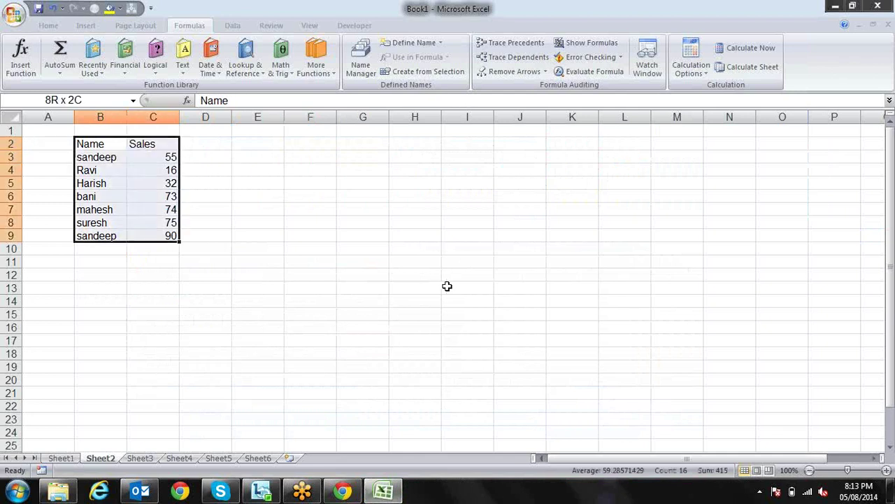
key("ctrl+c")
Paste the table transposed into F2:M3 using Paste Special with Transpose
key("Right")
key("Right")
key("Right")
key("Right")
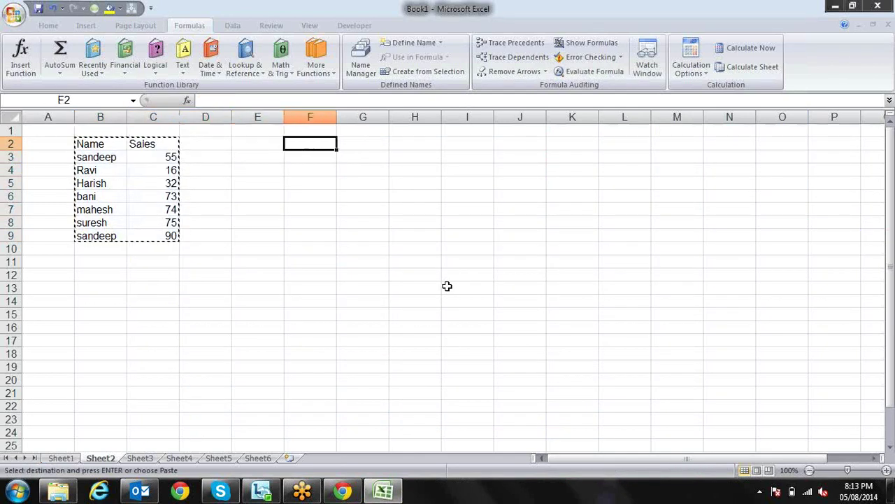
key("alt+e")
key("s")
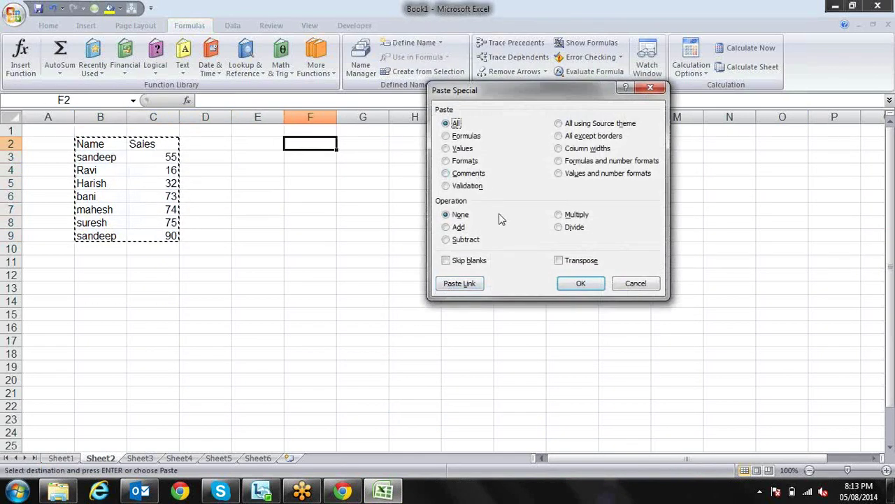
left_click(572, 262)
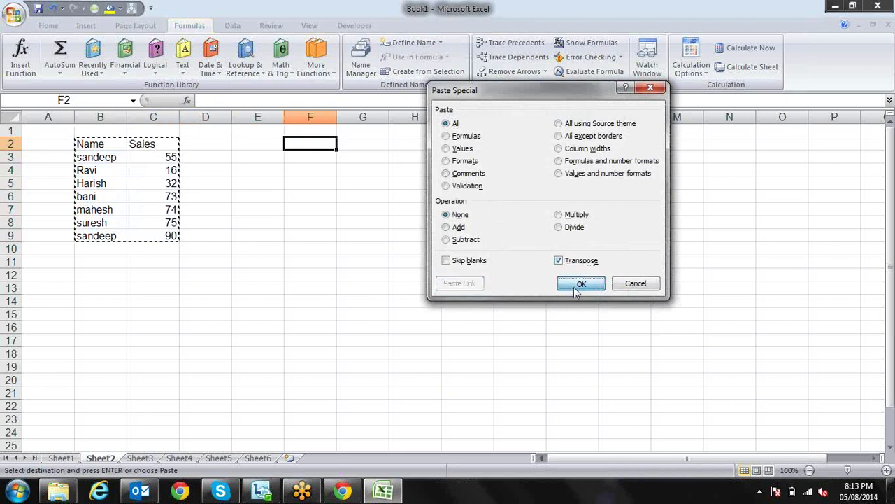
left_click(581, 283)
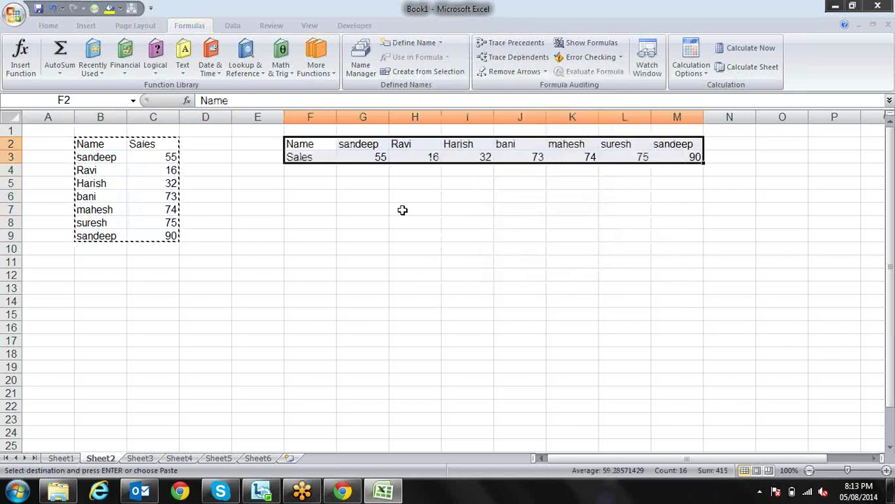
Enter the formula =TRANSPOSE(B2:C9) in cell F6
key("Escape")
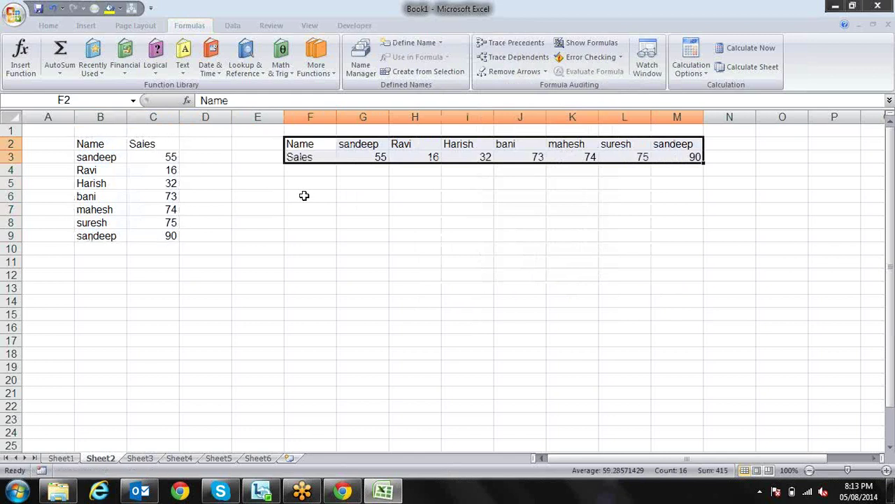
left_click(305, 196)
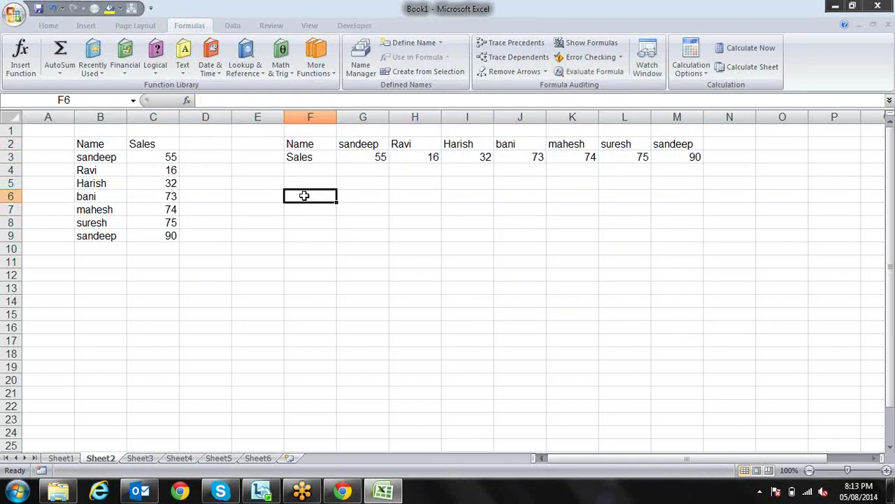
type("=tran")
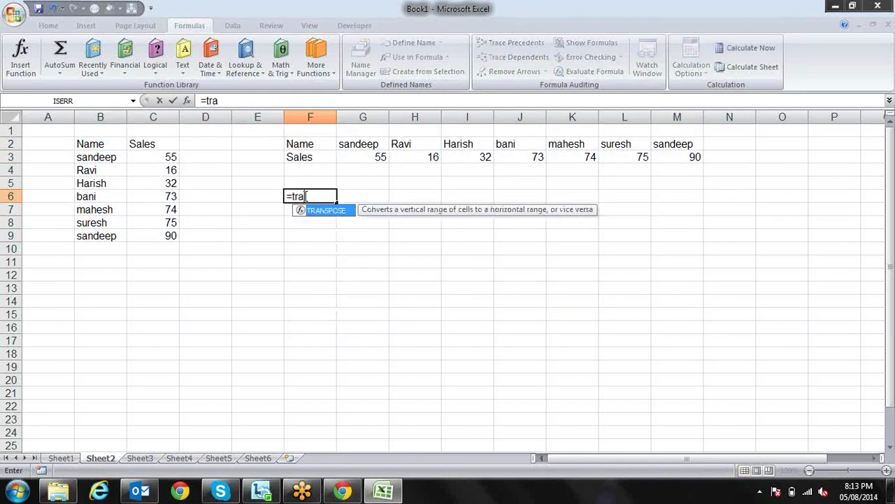
key("Tab")
left_click(91, 145)
left_click_drag(106, 154, 143, 235)
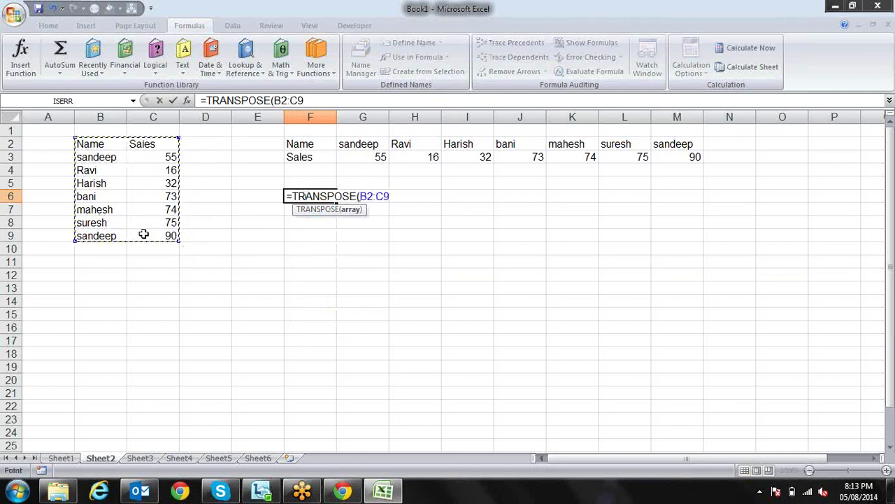
type(")")
key("Return")
Turn the formula into an array formula spanning F6:M7 with Ctrl+Shift+Enter
key("Up")
key("shift+Right")
key("shift+Right")
key("shift+Right")
key("shift+Right")
key("shift+Right")
key("shift+Right")
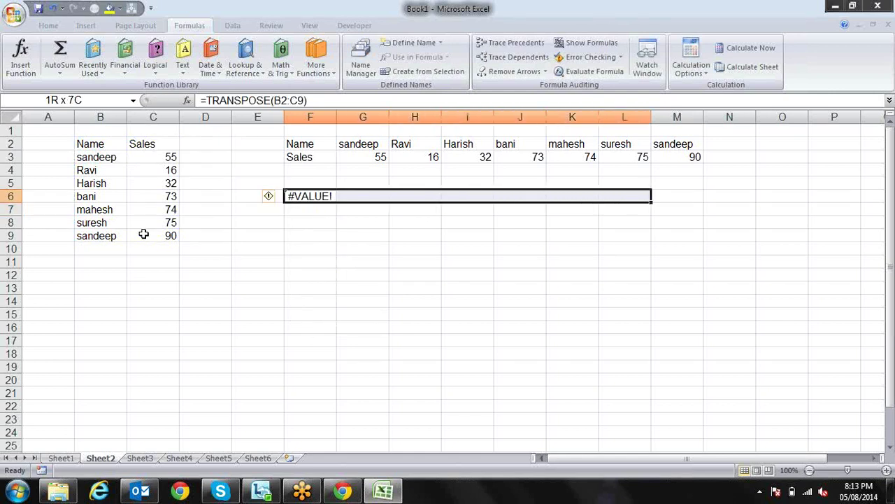
key("shift+Right")
key("shift+Down")
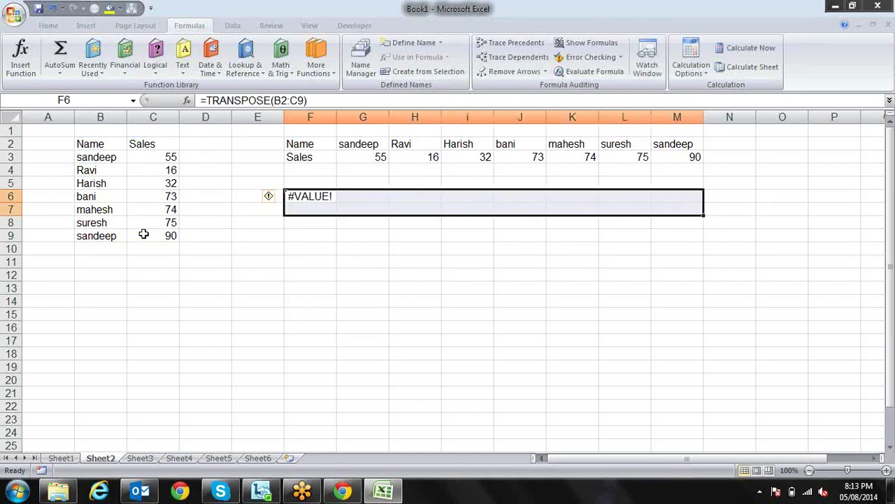
key("F2")
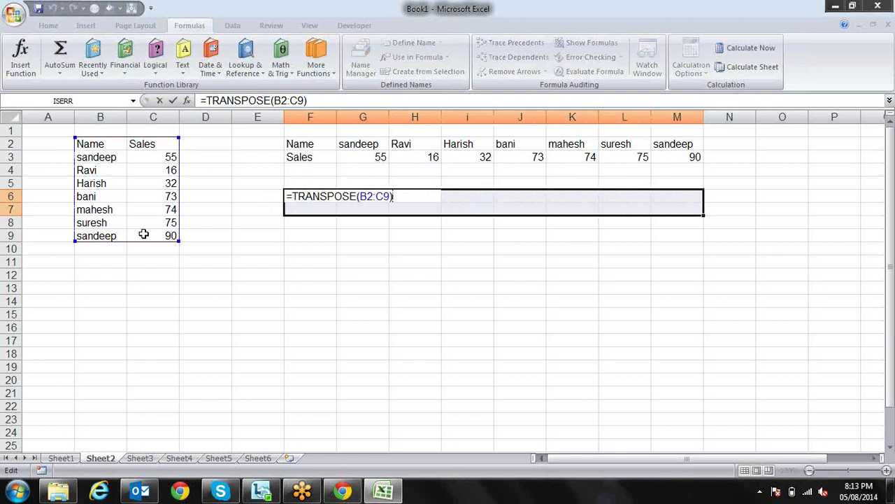
key("ctrl+shift+Return")
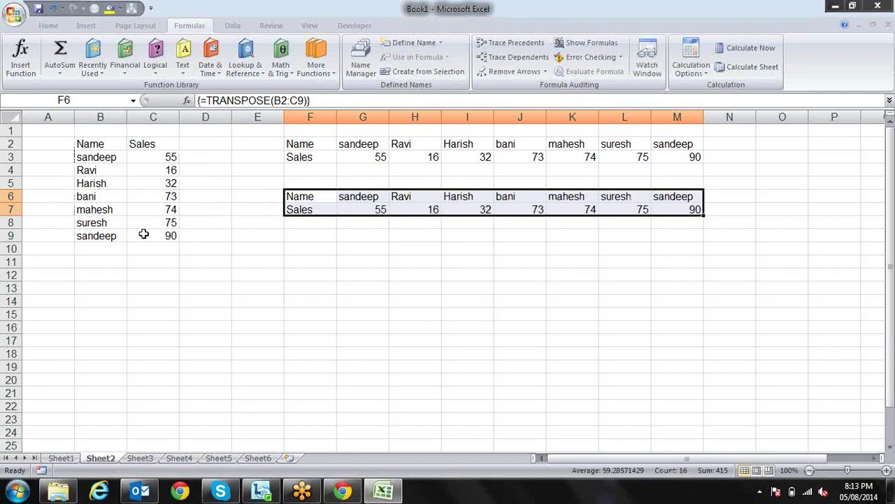
key("Left")
key("Right")
key("Right")
key("Right")
key("Right")
key("Right")
Try deleting a cell of the TRANSPOSE array and dismiss the 'cannot change part of an array' warning
key("Left")
key("Left")
key("Left")
key("Left")
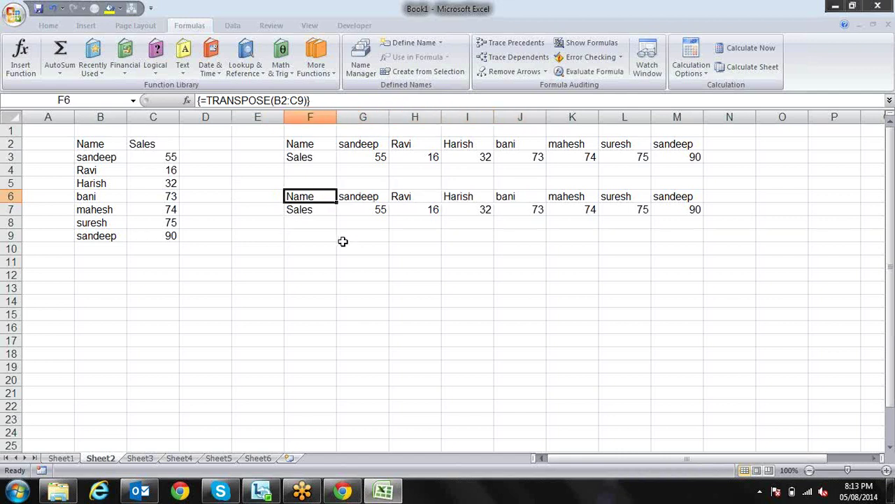
left_click(319, 221)
left_click(354, 211)
left_click(384, 199)
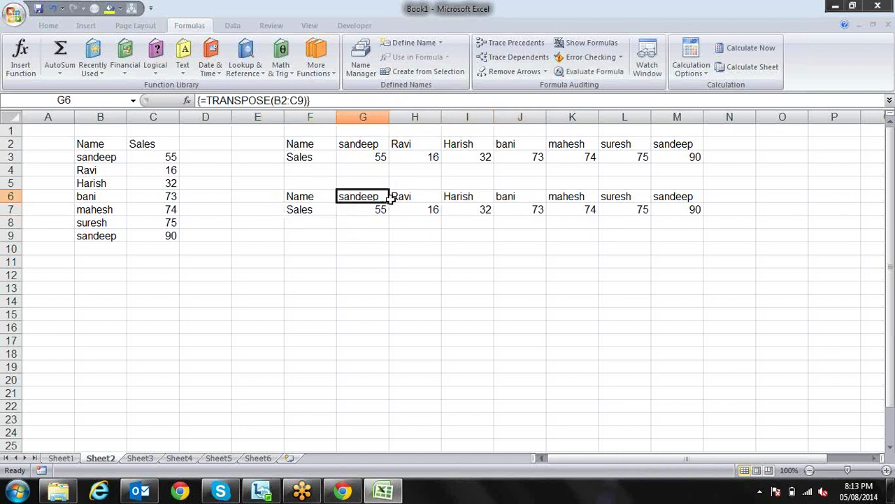
left_click(430, 207)
left_click(424, 197)
key("Delete")
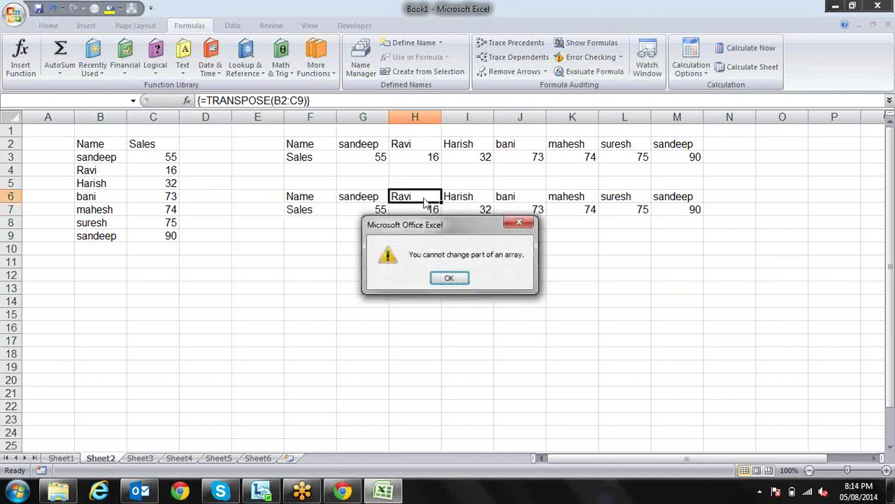
key("Return")
Change B3 to Pradeep, then confirm G6 shows Pradeep while G2 still shows sandeep
key("Left")
key("Left")
key("Right")
key("Left")
key("Right")
key("Right")
key("Right")
key("Left")
key("Left")
key("Left")
key("Left")
key("Right")
key("Left")
key("Left")
key("Left")
key("Up")
key("Up")
key("Up")
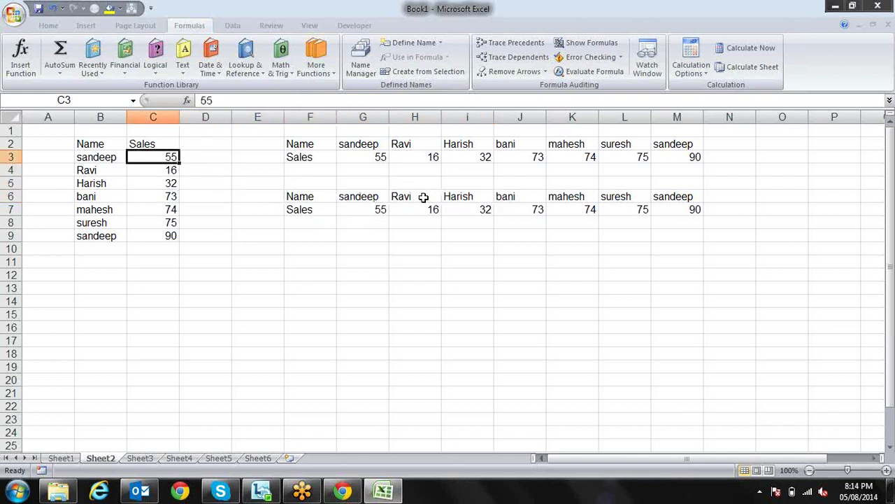
key("Left")
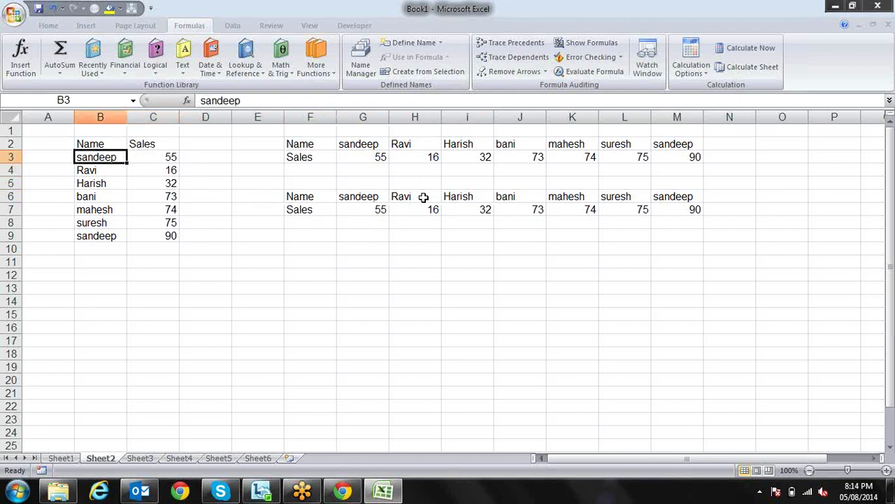
type("Pradeep")
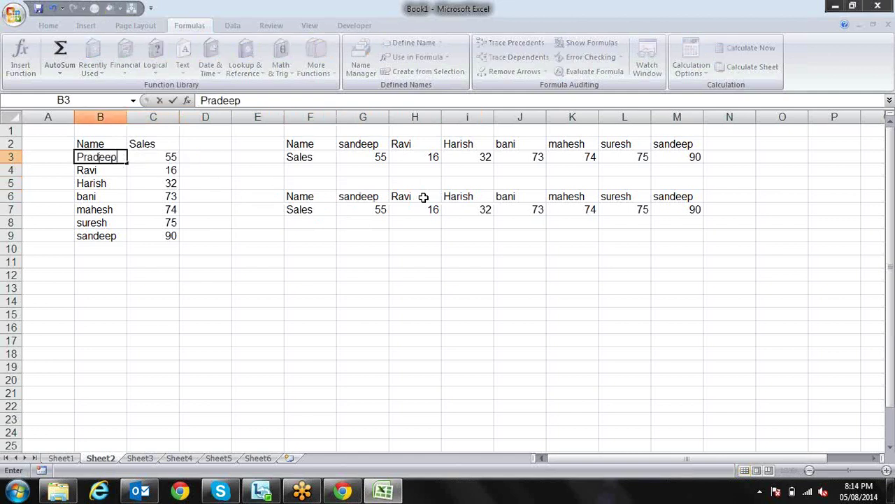
key("Return")
left_click(367, 145)
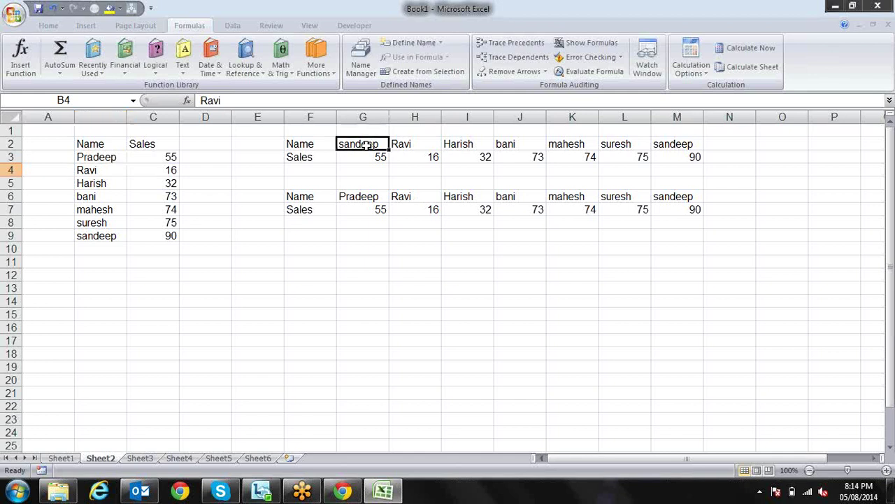
left_click(369, 197)
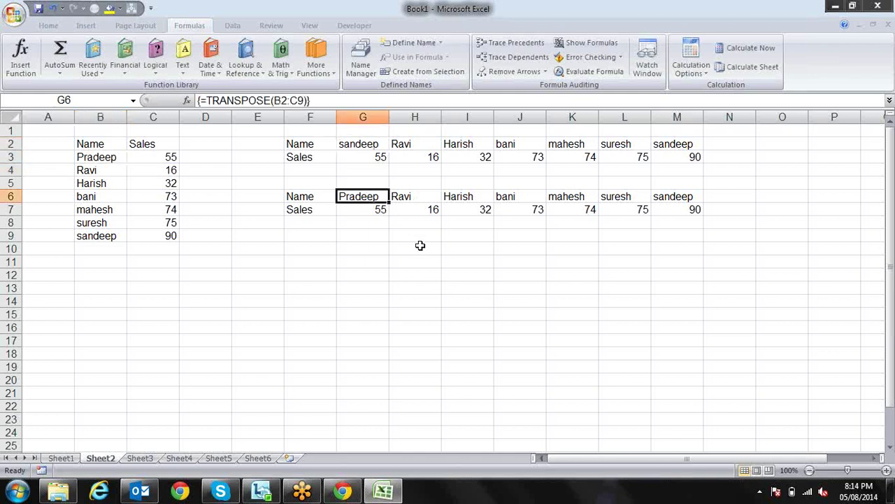
left_click(201, 305)
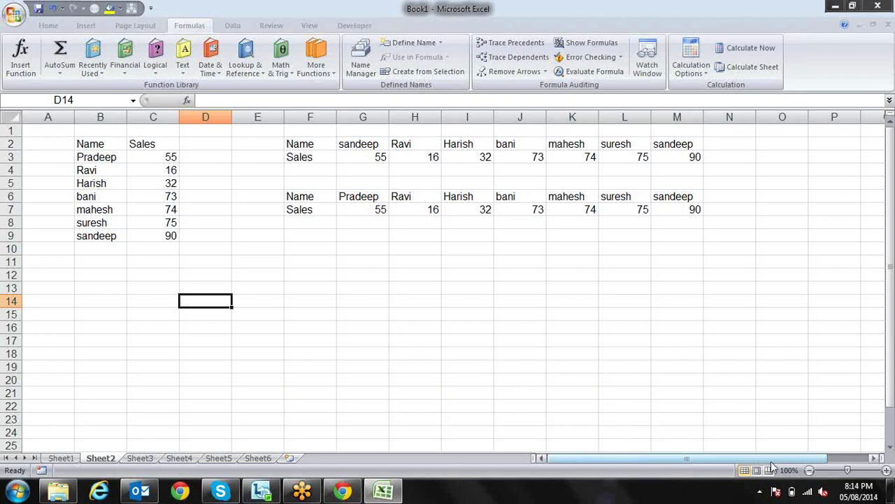
left_click(823, 491)
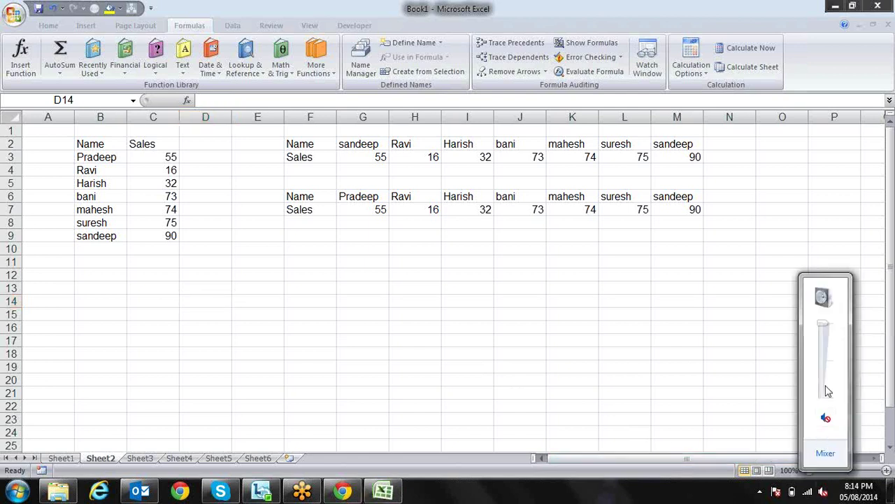
left_click(826, 417)
left_click(737, 337)
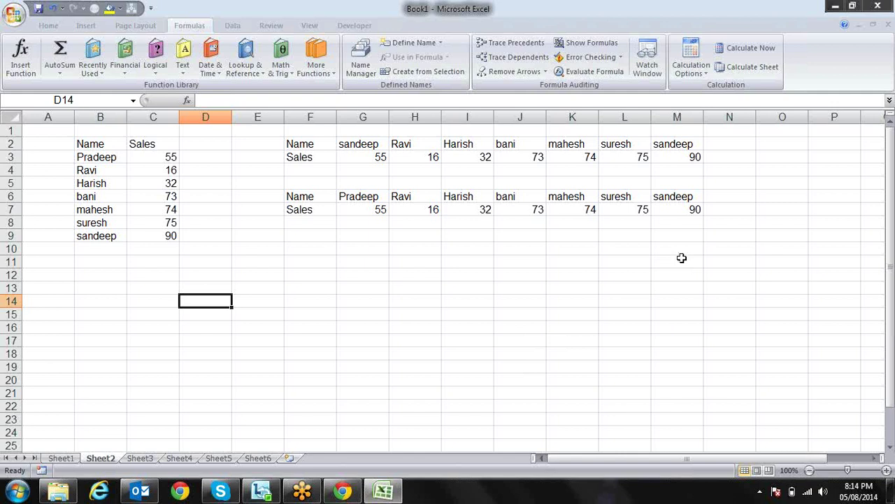
left_click(645, 261)
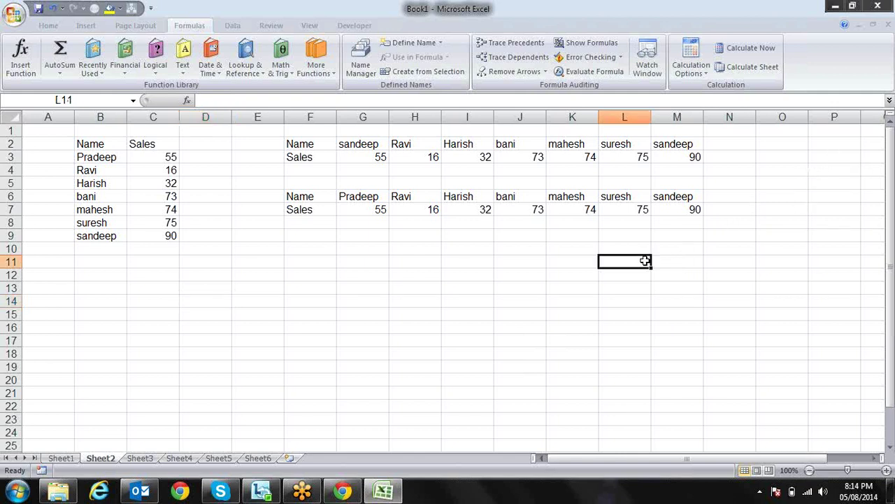
key("Left")
key("Home")
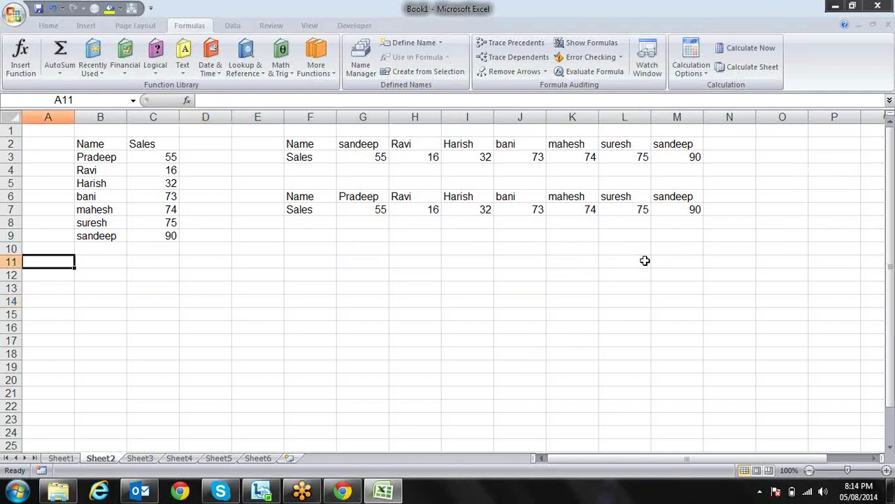
left_click(69, 459)
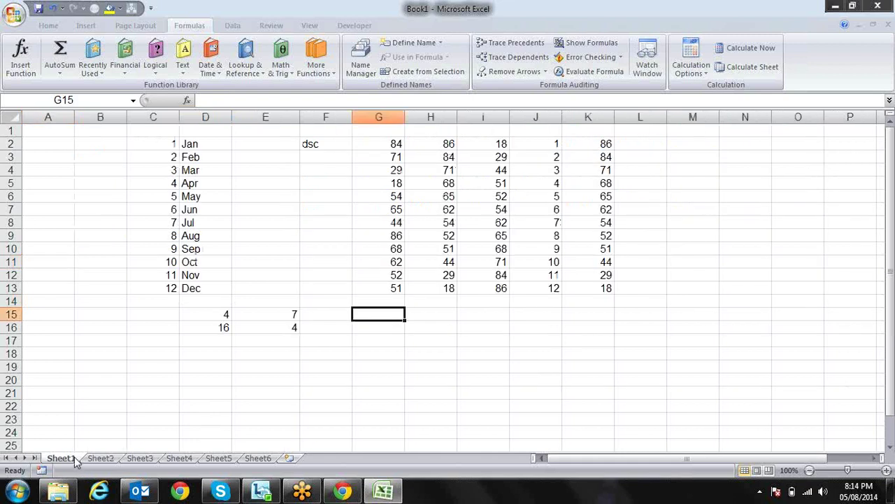
left_click(103, 460)
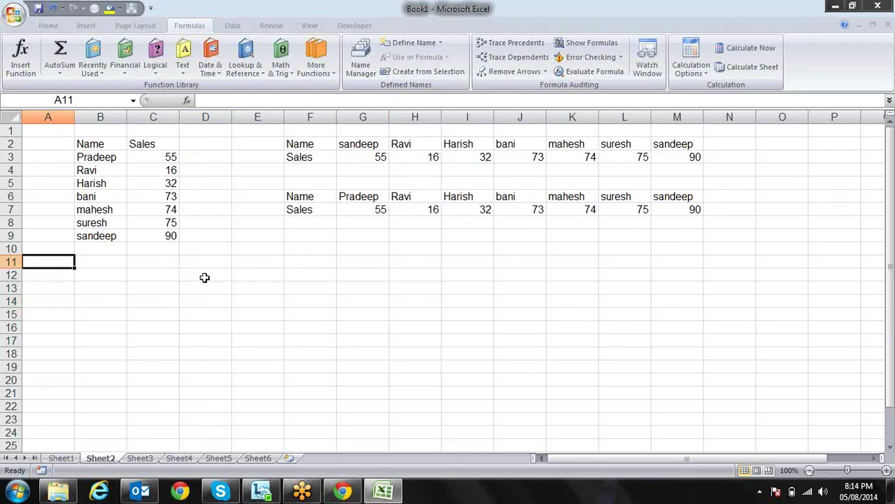
left_click(238, 272)
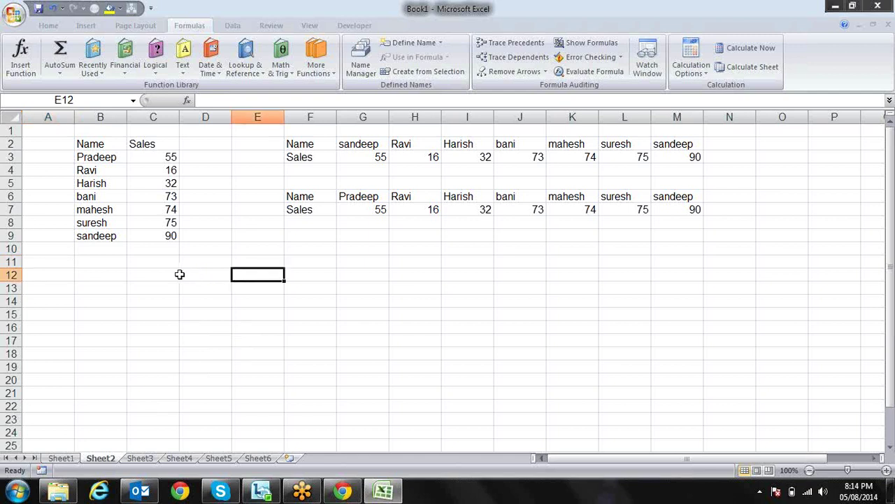
left_click(61, 458)
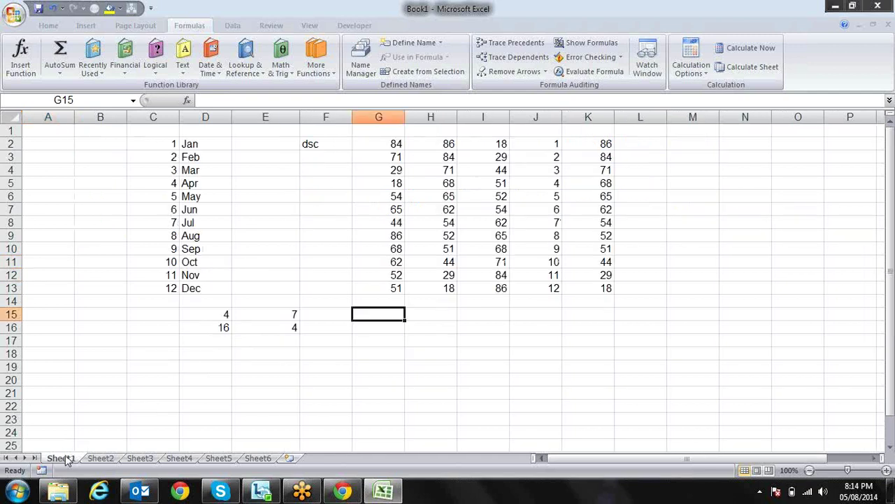
left_click(100, 458)
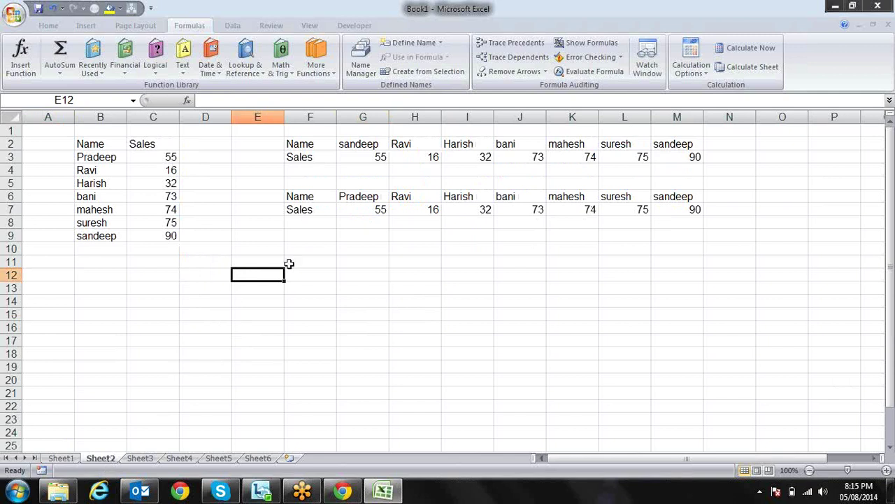
left_click(358, 181)
left_click(319, 198)
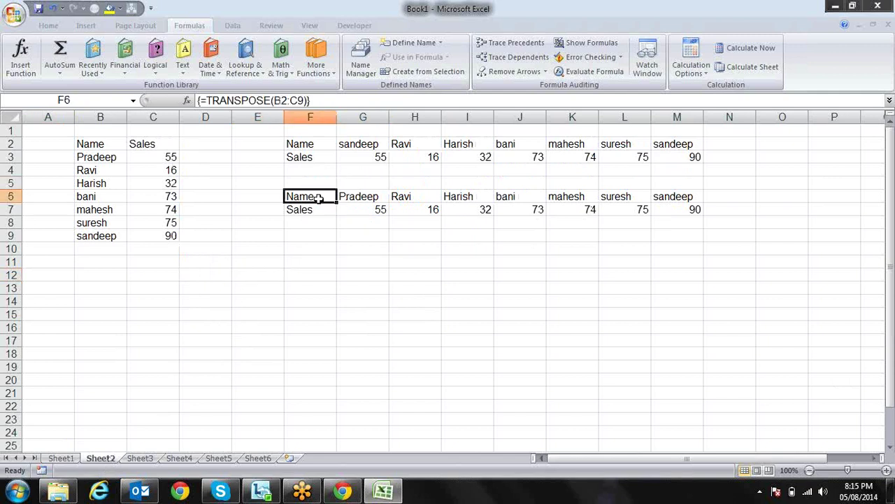
left_click(361, 198)
left_click(350, 210)
left_click(191, 258)
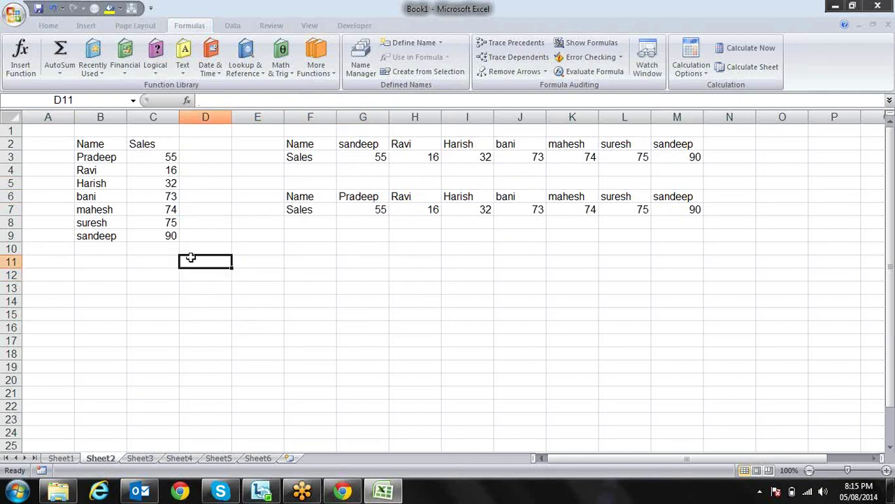
left_click(140, 458)
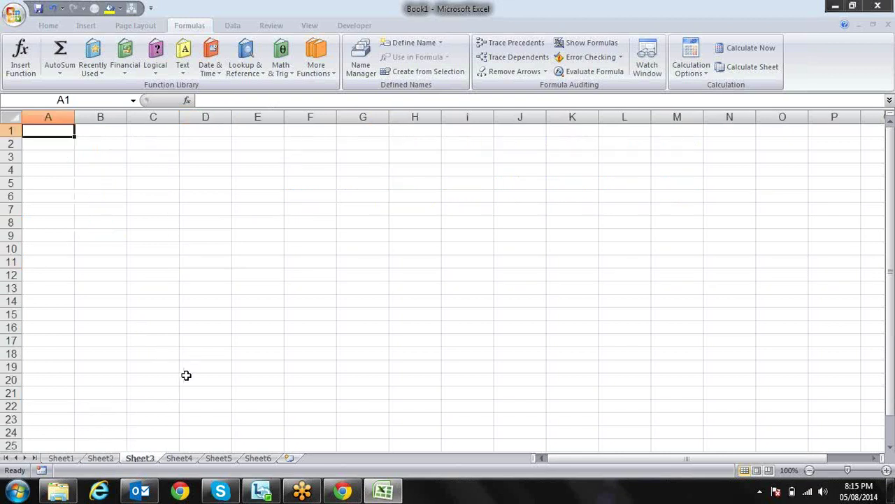
left_click(244, 70)
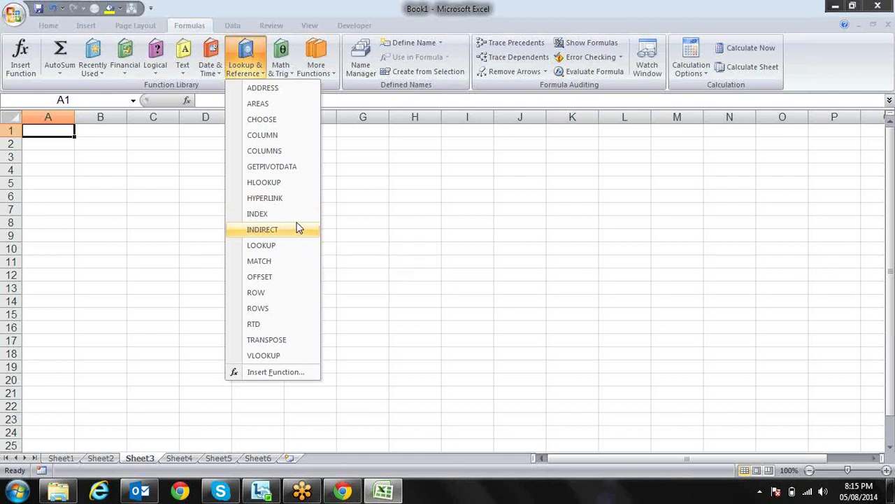
left_click(331, 194)
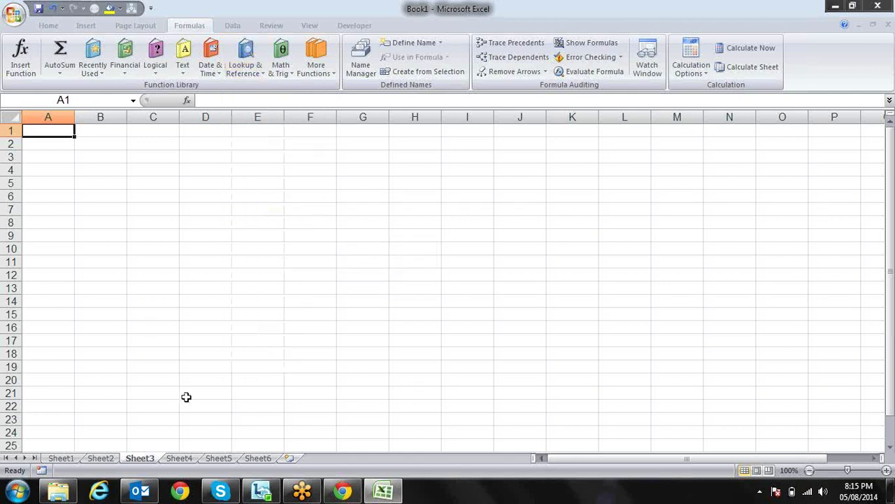
left_click(115, 456)
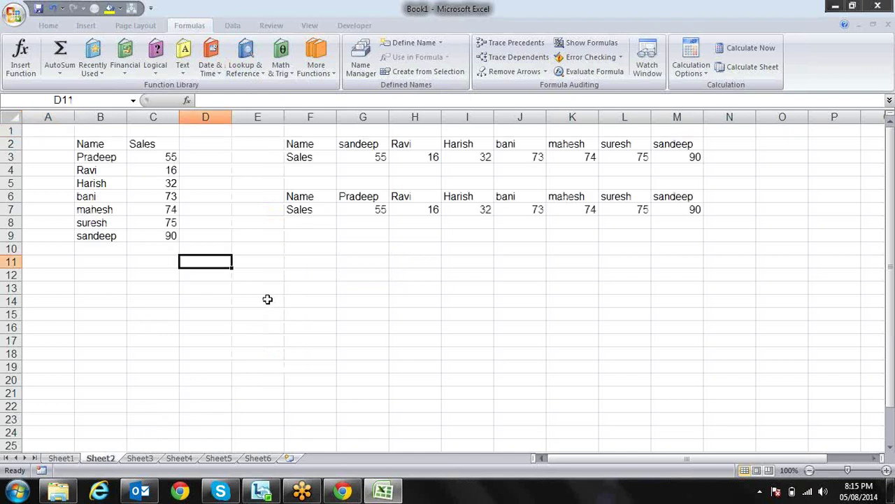
Enter a1, then b2, as the reference text in E11
left_click(277, 261)
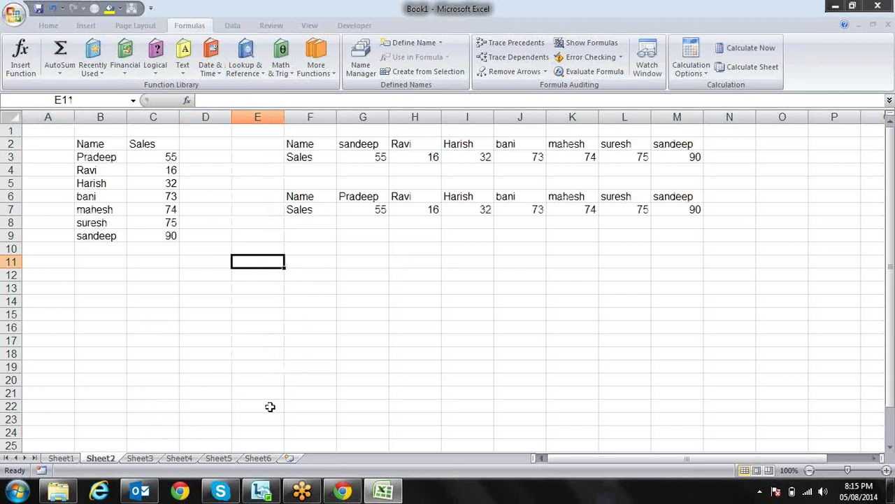
type("a1")
key("Return")
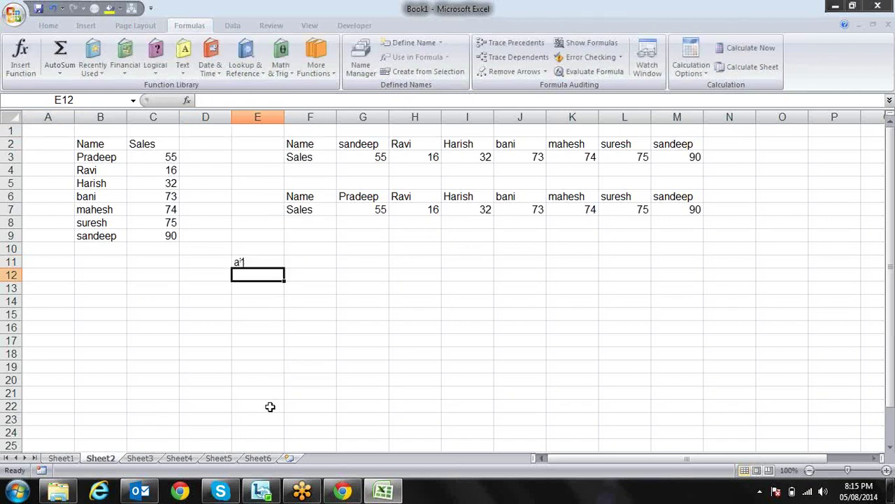
key("Up")
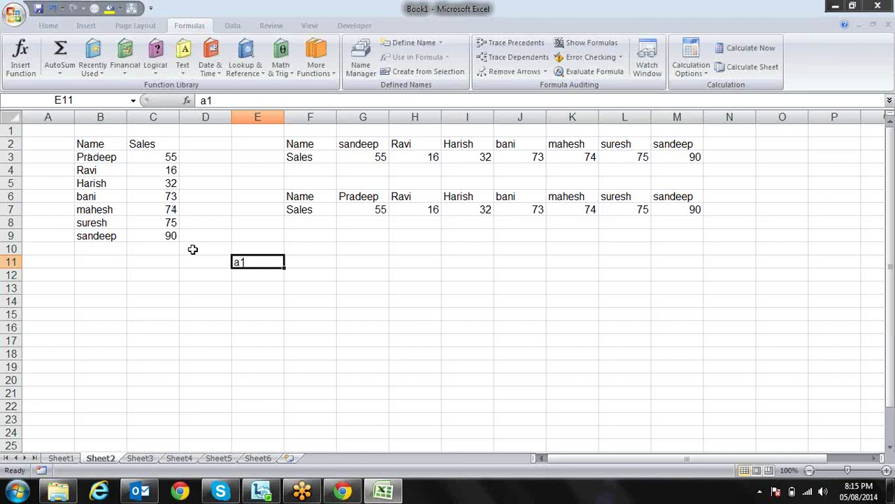
type("b2")
key("Tab")
Enter =INDIRECT(E11) in F11
type("=i")
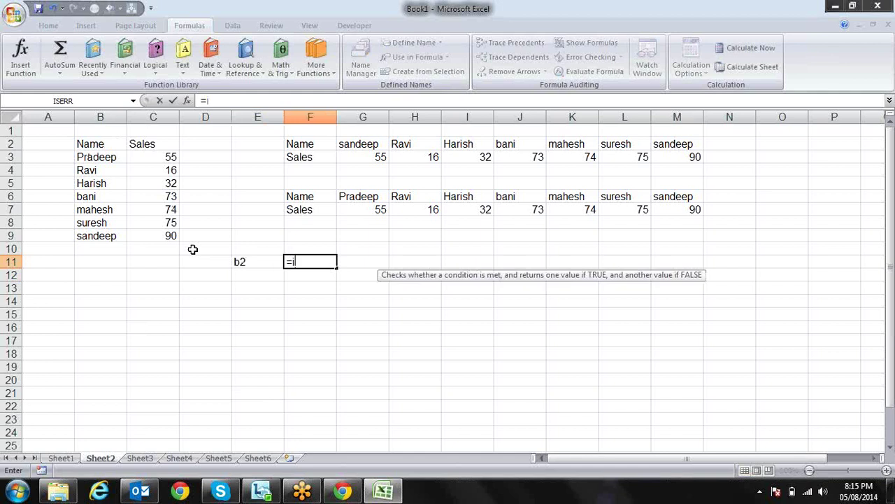
type("nd")
key("Down")
key("Tab")
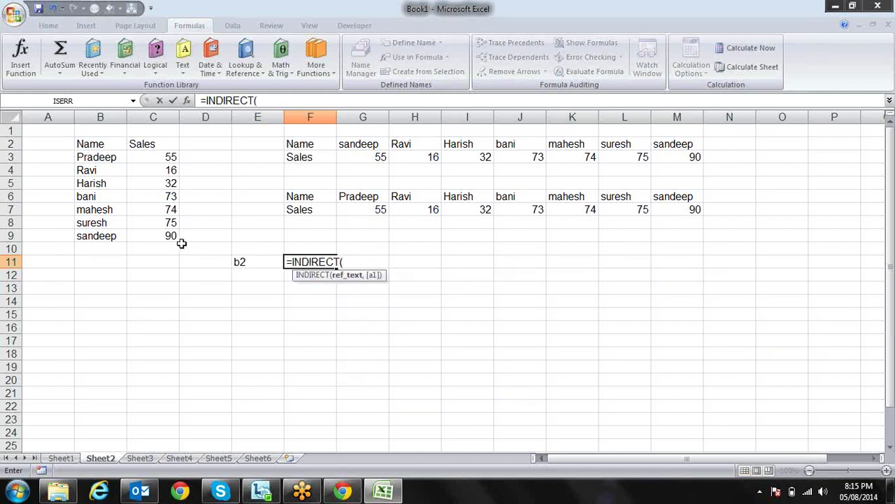
left_click(263, 265)
type(")")
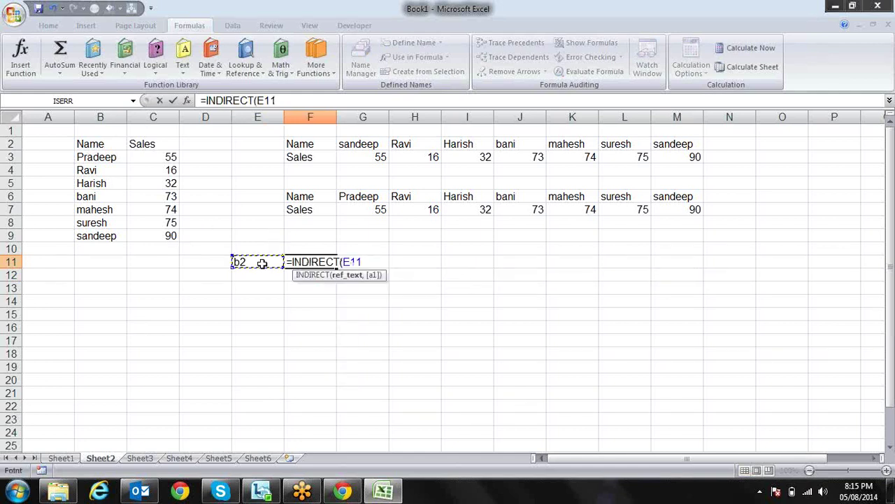
key("Return")
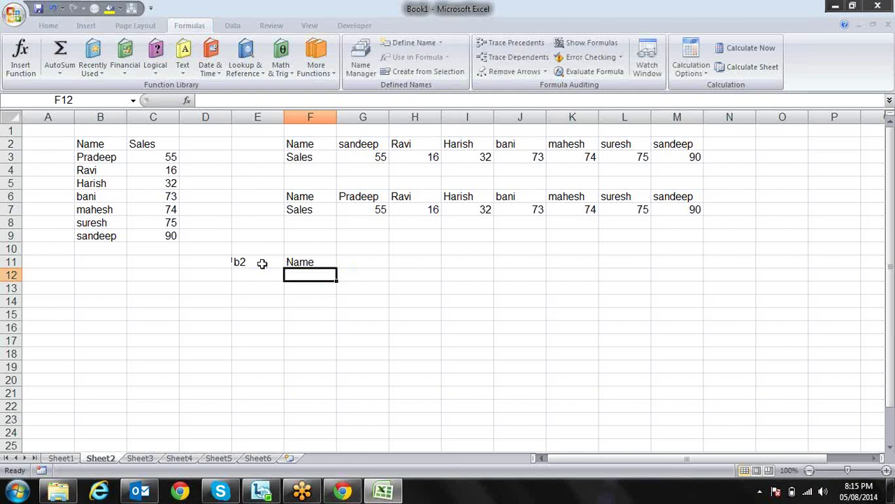
Change E11 to c2, then to c3, so F11 shows 55
key("Up")
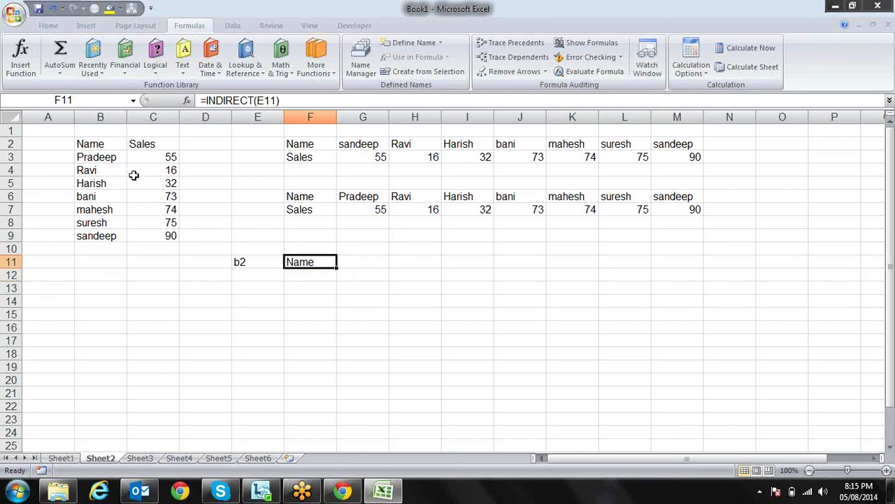
key("Left")
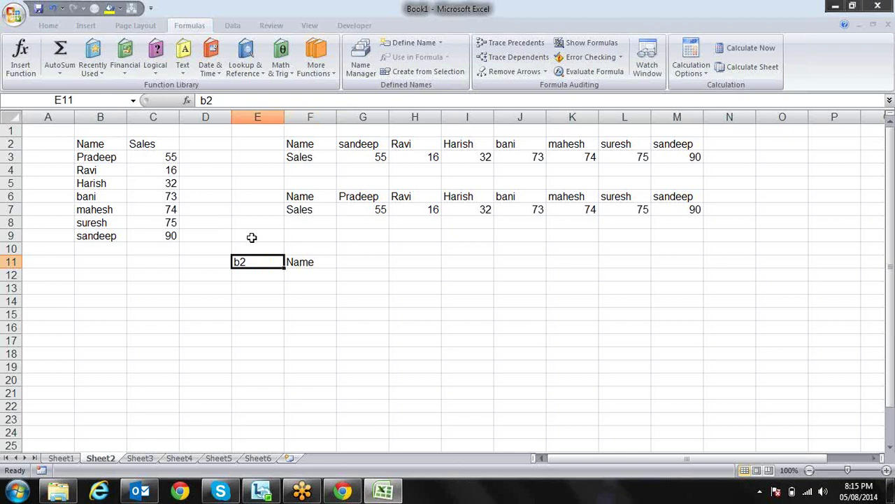
type("c2")
key("Return")
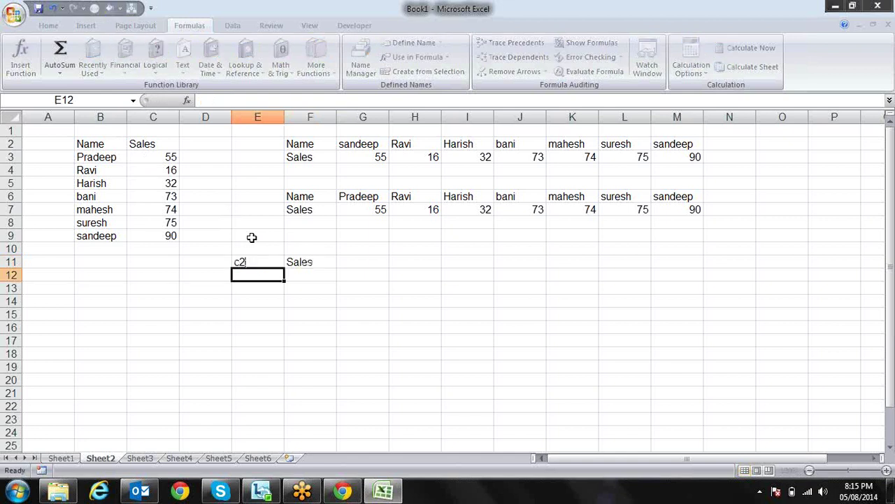
key("Up")
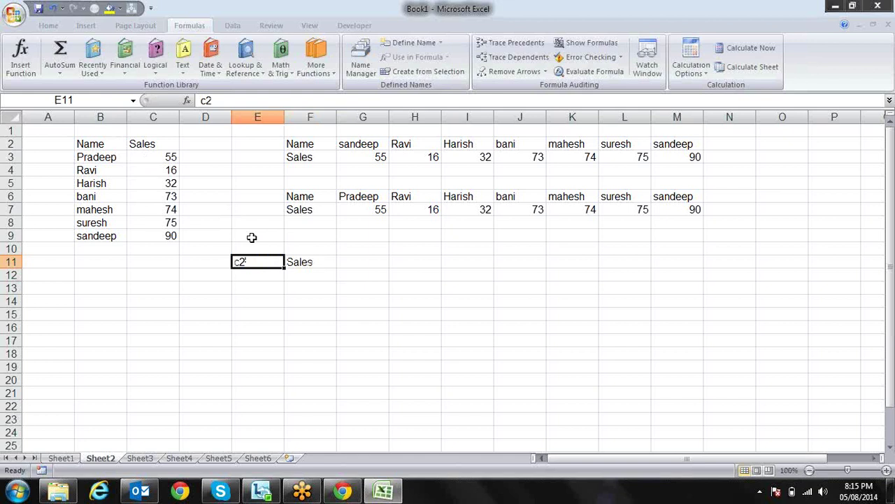
type("c")
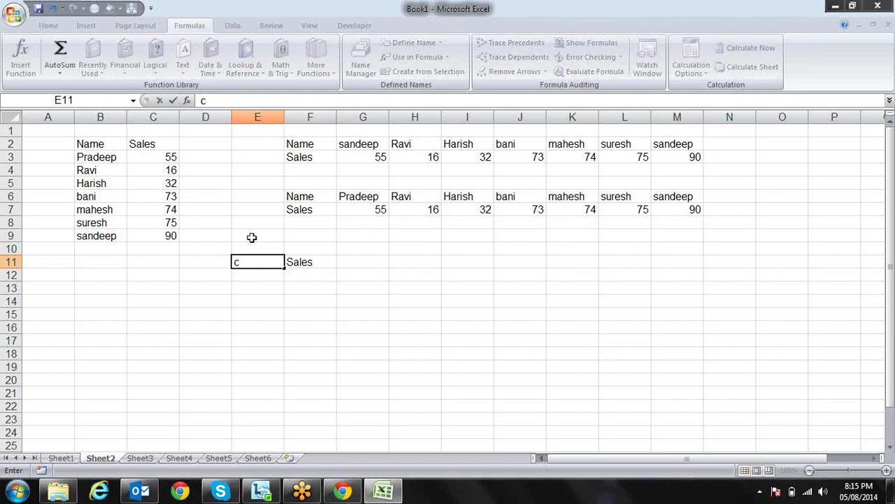
type("3")
key("Return")
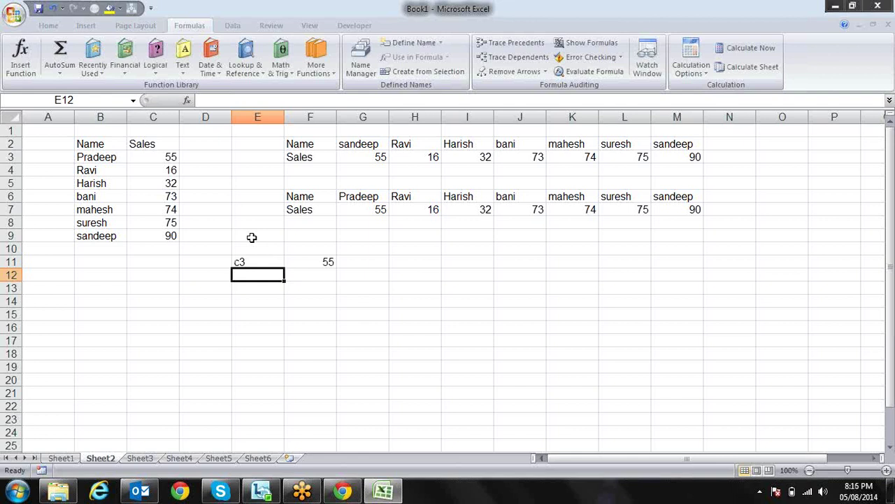
key("Up")
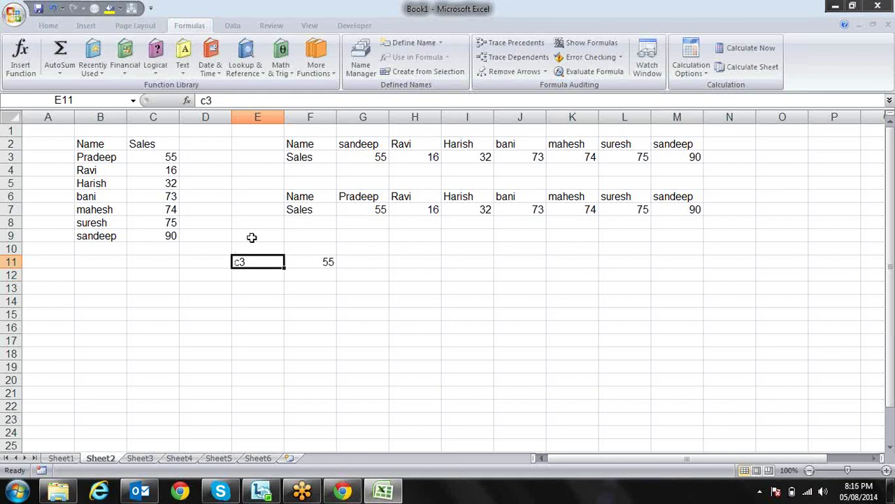
Enter =ADDRESS(1,2) in F9 so it displays $B$1
left_click(296, 235)
type("ad")
key("Escape")
type("=ad")
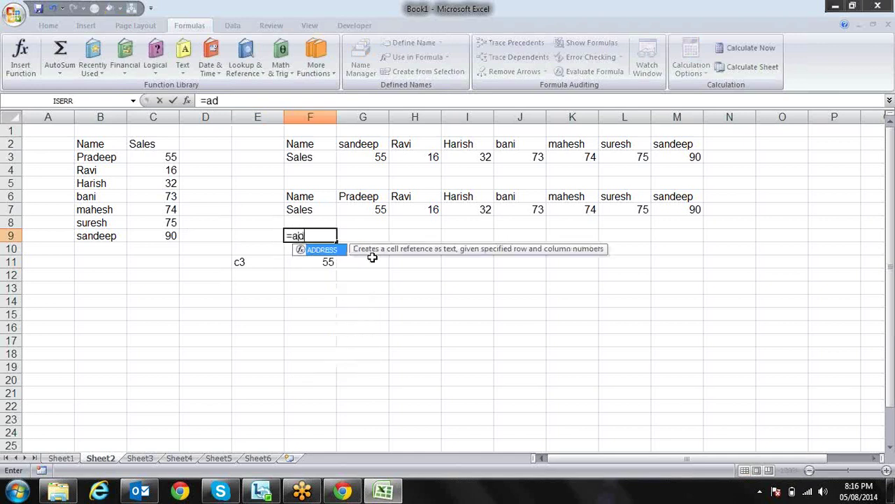
key("Tab")
type("1,")
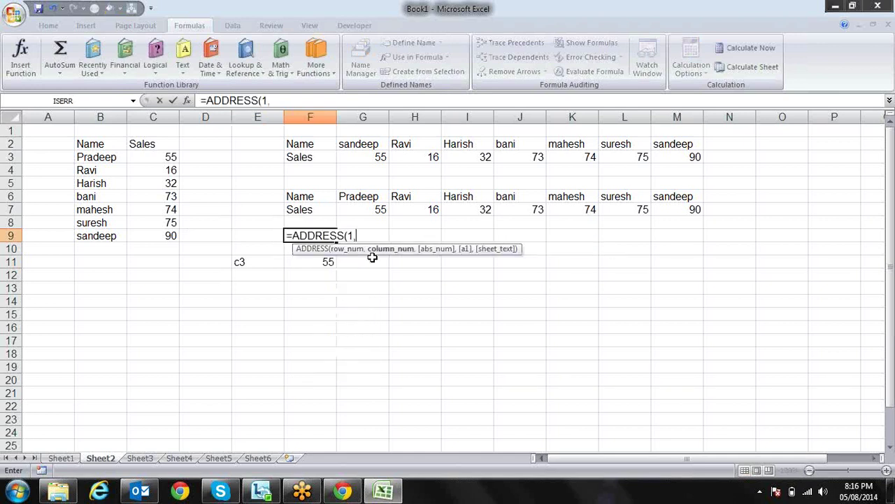
type("2")
type(")")
key("Return")
key("Up")
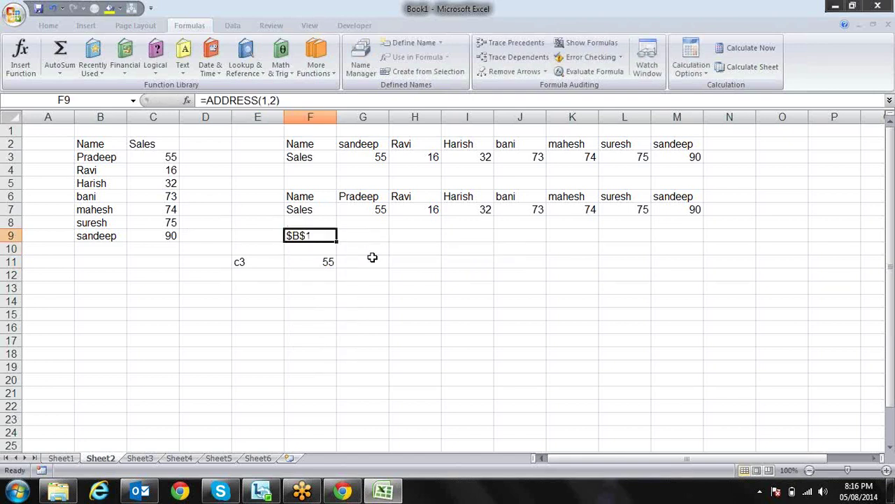
Test with =F9 in G9, then clear G9 again
key("Right")
type("=")
key("Left")
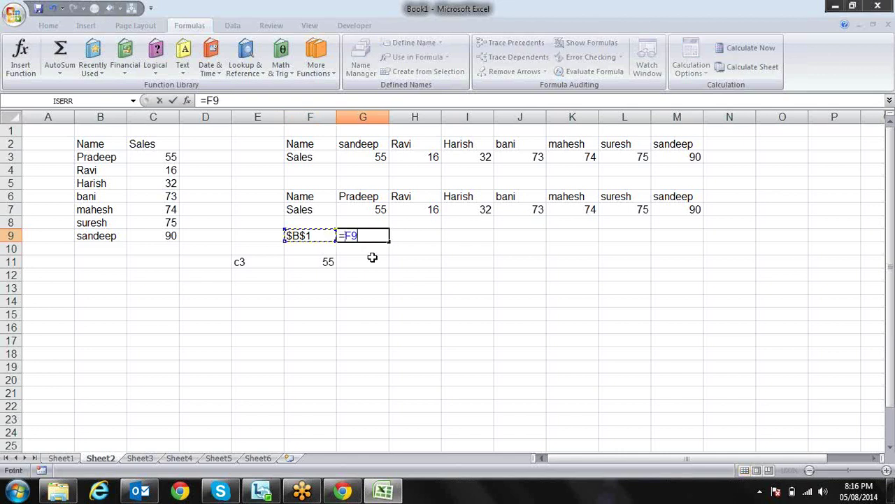
key("Return")
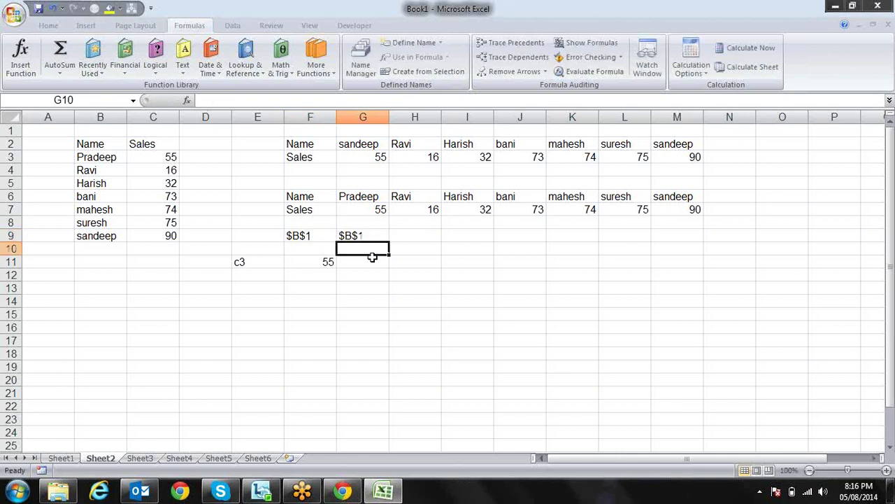
key("Up")
key("Delete")
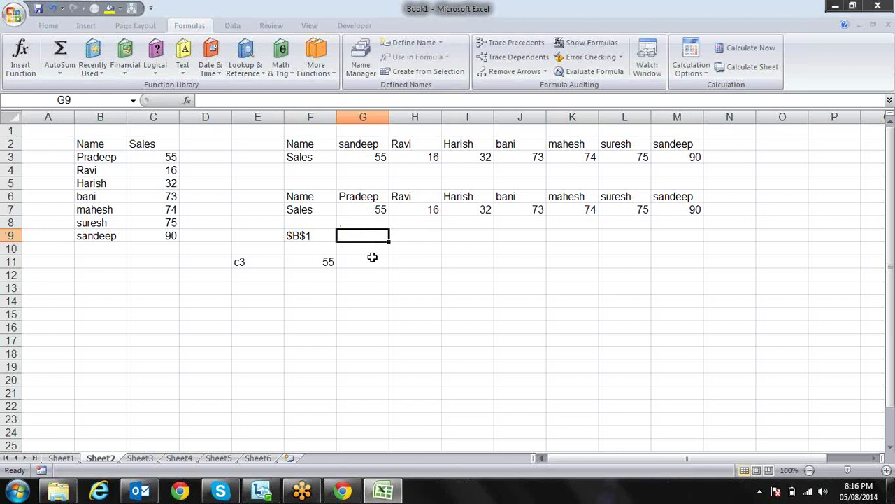
Enter =INDIRECT(F9) in G9, re-pointing its argument at F9
type("=ind")
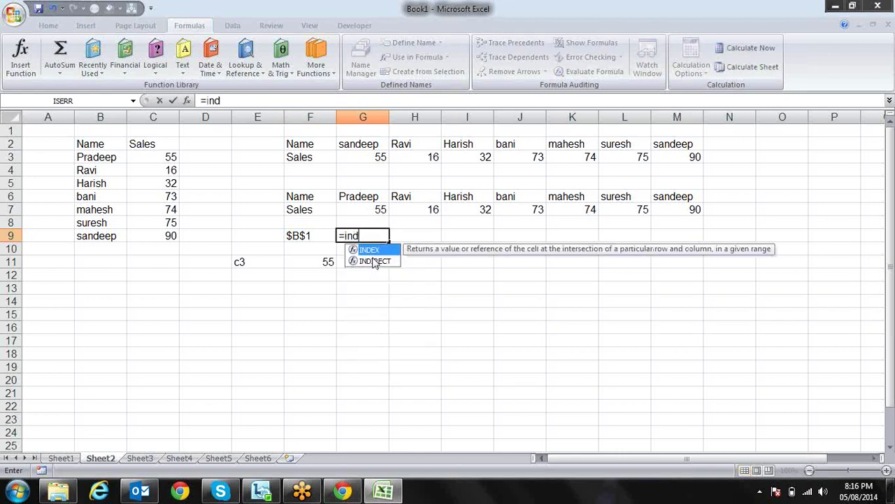
double_click(372, 257)
key("Left")
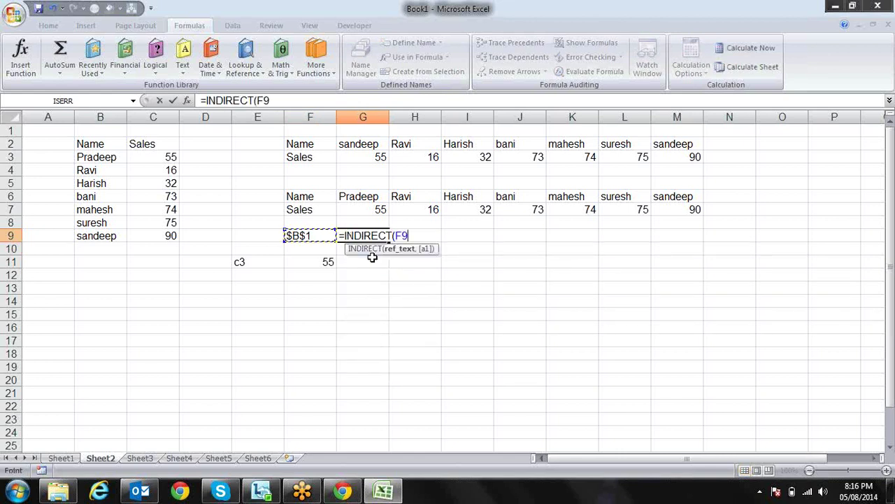
type(")")
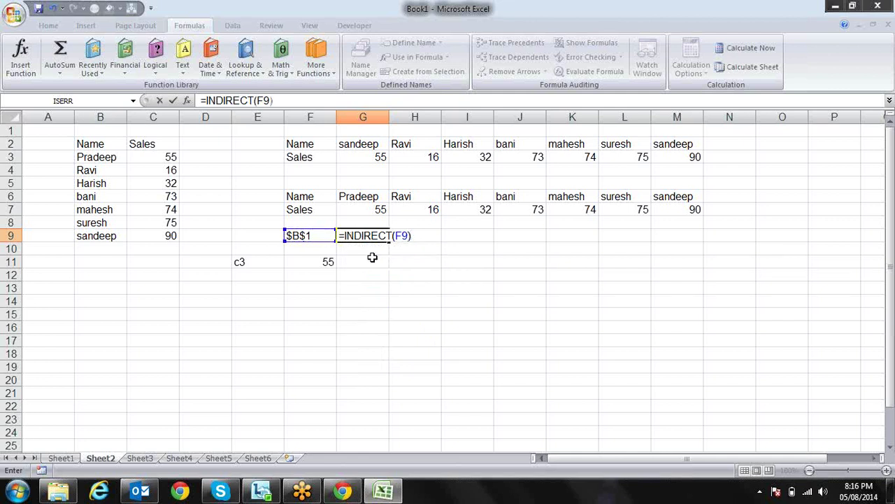
key("Return")
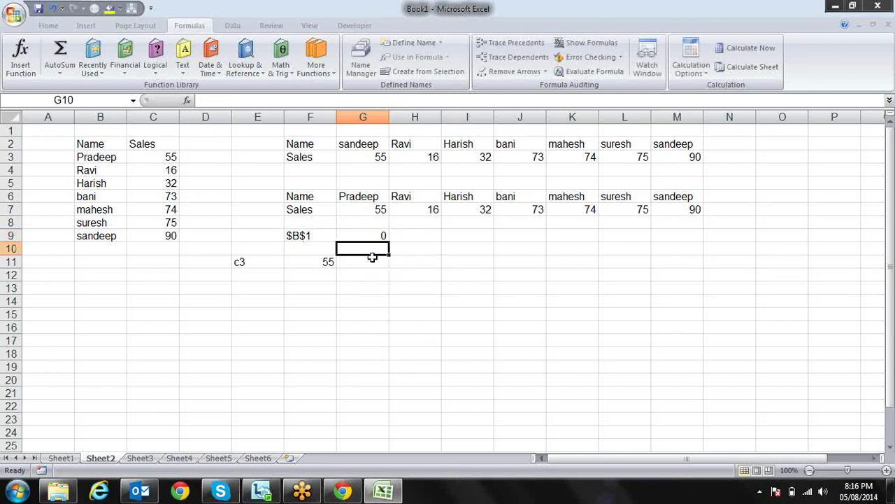
key("Up")
key("F2")
key("Left")
key("BackSpace")
key("BackSpace")
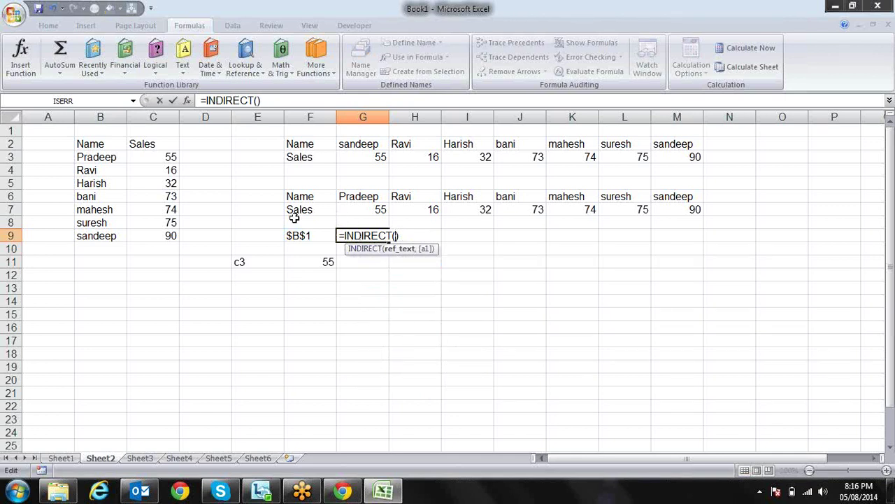
left_click(305, 237)
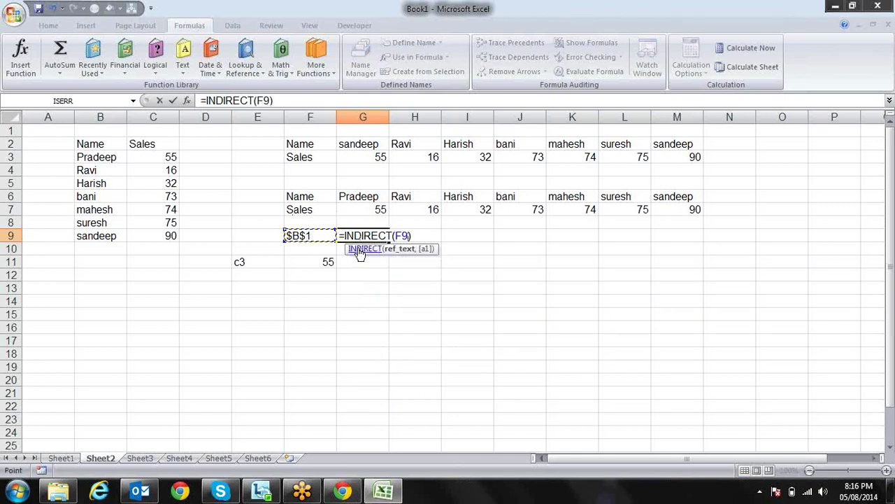
key("Return")
Re-edit G9's INDIRECT formula, adding and then removing a stray comma
key("Up")
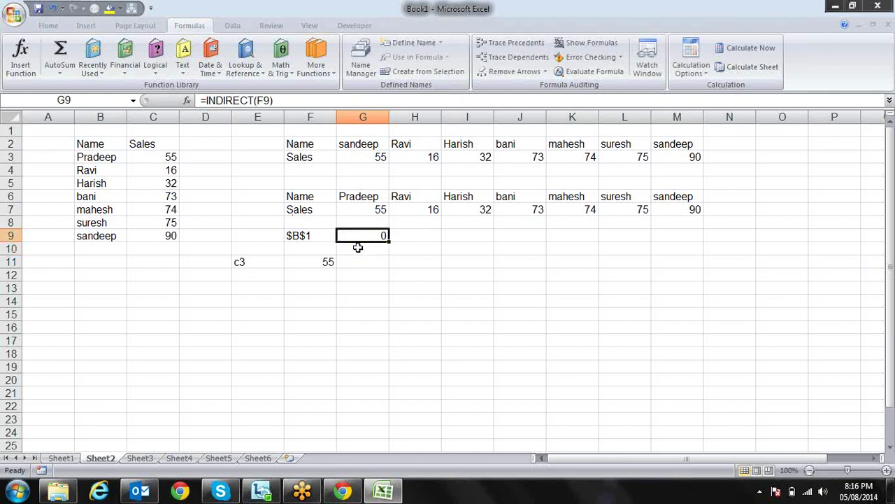
key("F2")
key("Left")
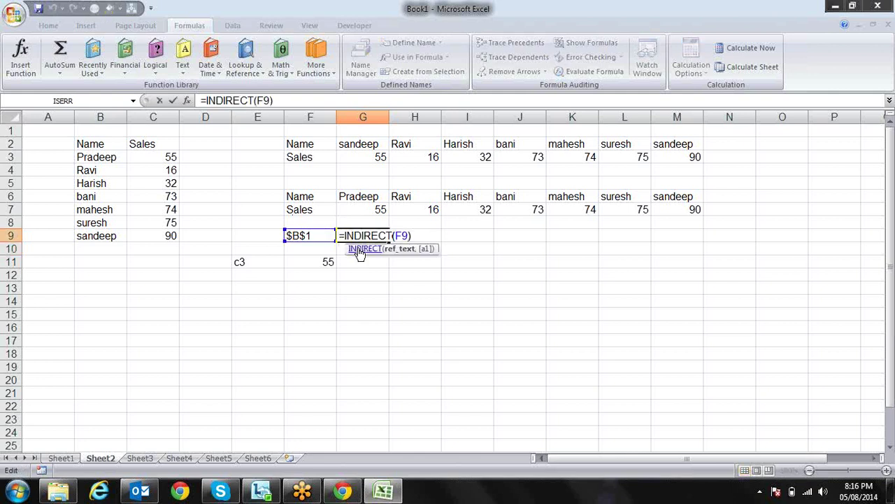
type(",")
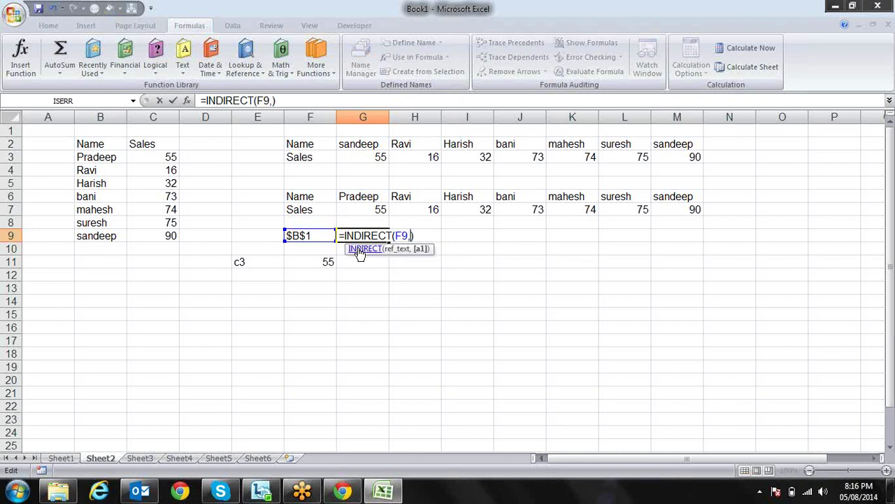
key("BackSpace")
key("Return")
key("Up")
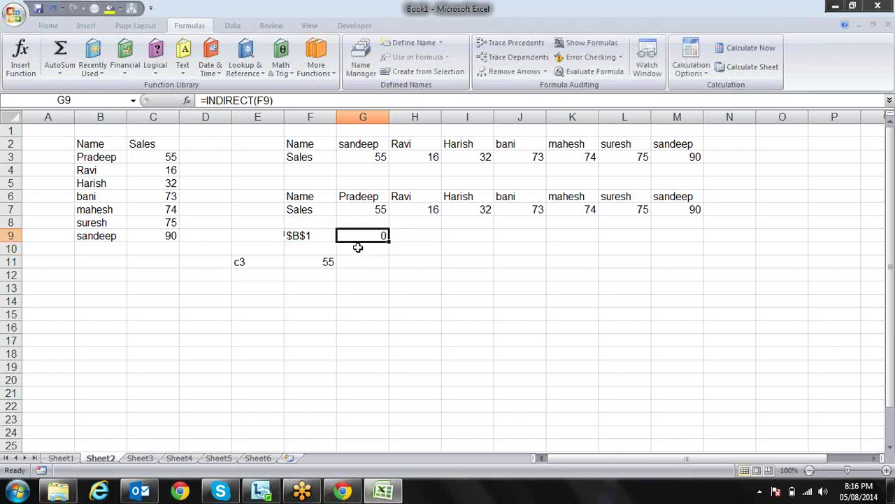
Change F9's formula to =ADDRESS(2,2) so it returns $B$2
key("Left")
key("F2")
key("Left")
key("Left")
key("Left")
key("BackSpace")
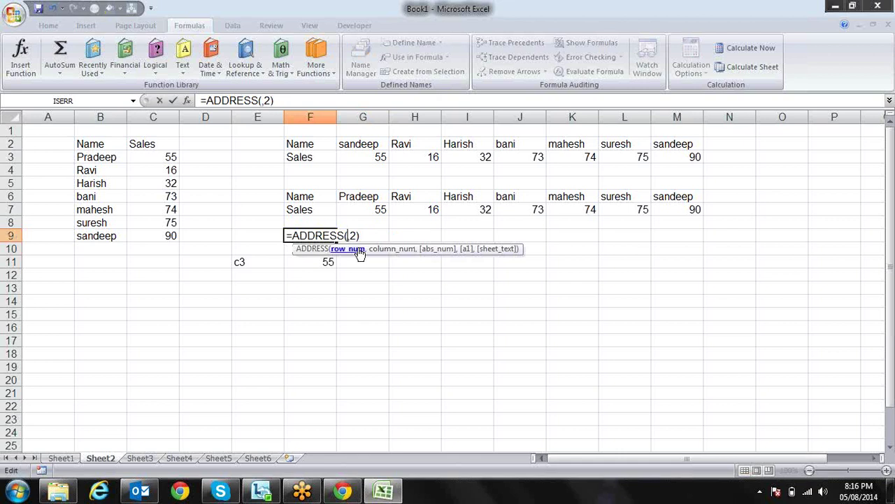
key("Return")
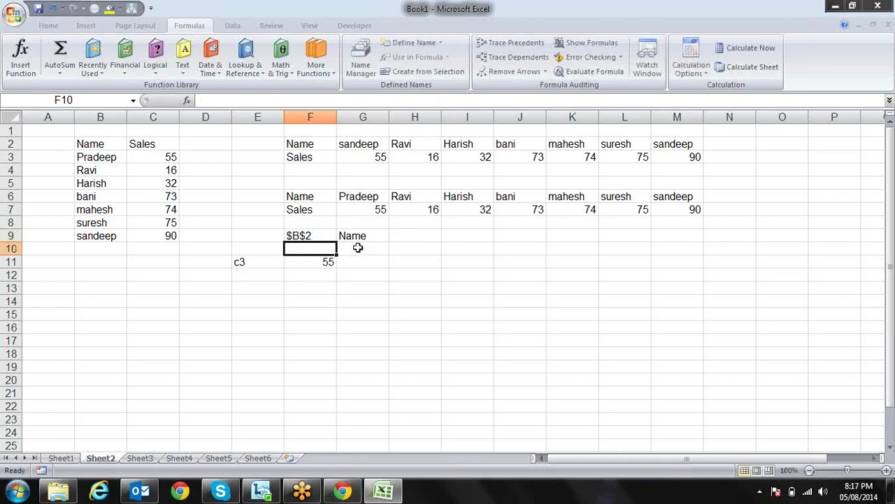
key("Up")
Review F9, G9 and F11, with G9 now showing Name
key("Right")
key("Left")
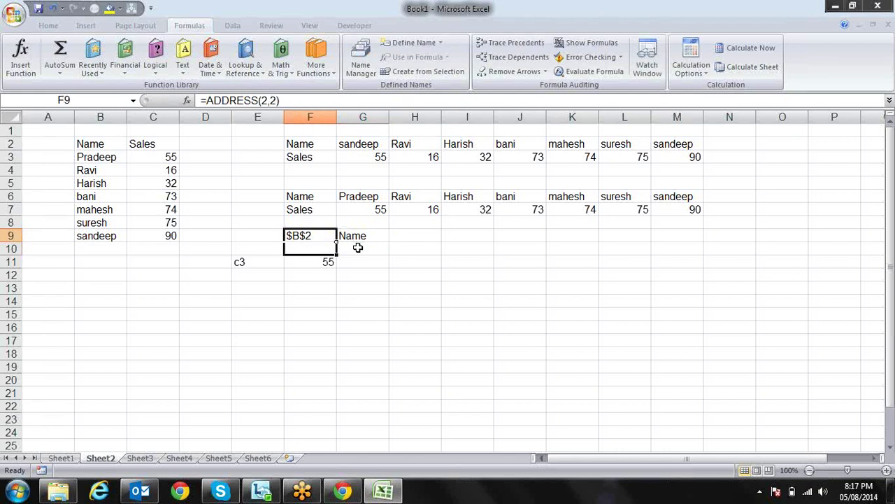
key("Right")
key("Left")
key("Down")
key("Down")
key("Down")
key("Down")
key("Up")
key("Up")
key("Up")
key("Up")
key("Down")
key("Down")
key("Down")
key("Down")
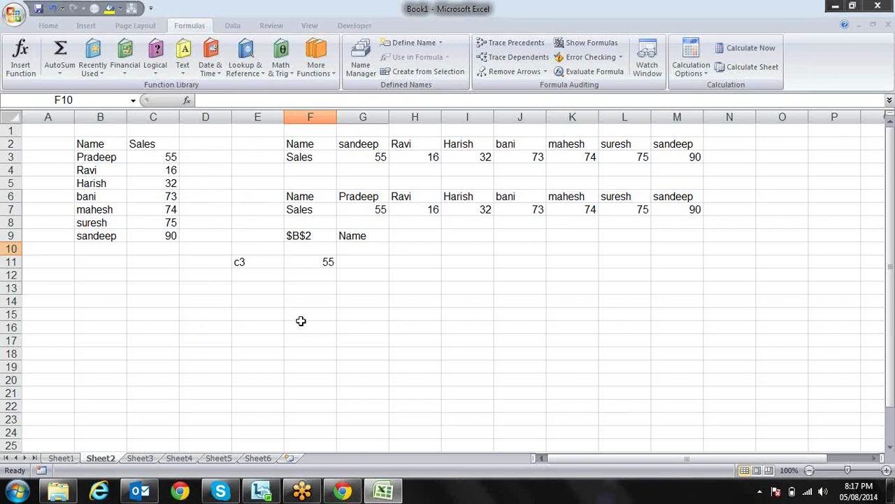
Start an INDIRECT formula in F13, then erase the mistyped attempt
left_click(315, 289)
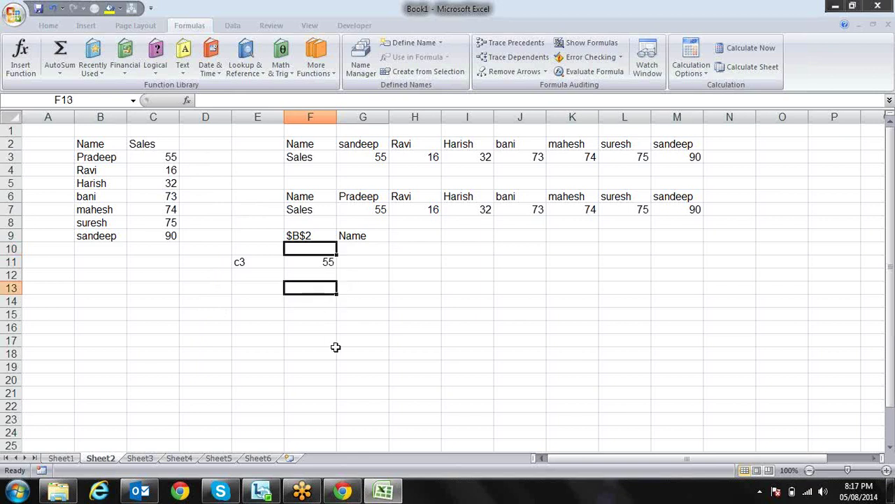
type("b")
key("Return")
key("Up")
type("=ind")
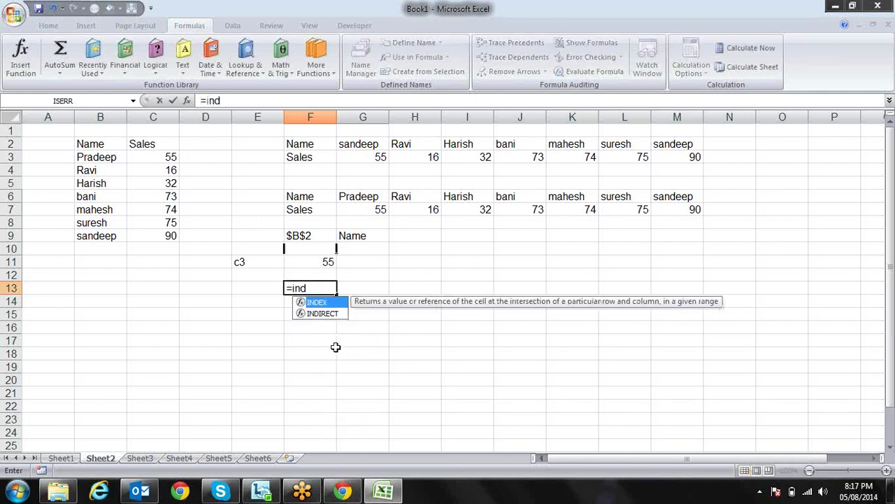
key("Down")
key("Tab")
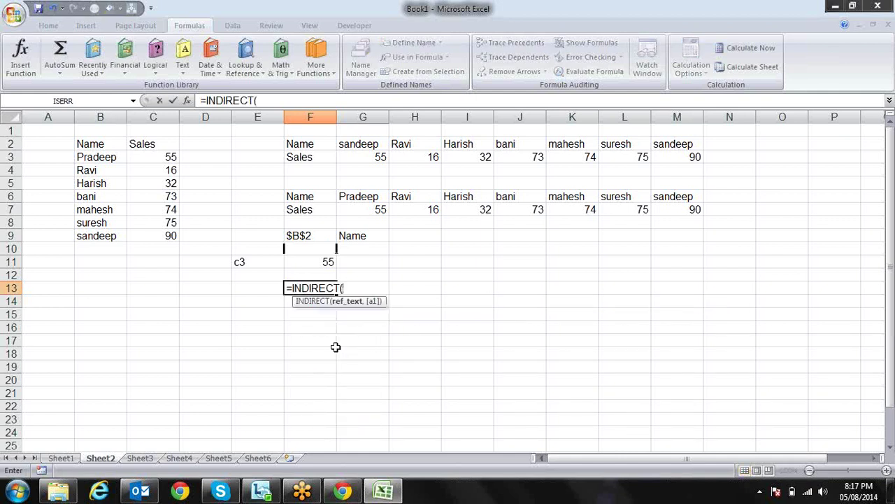
type("B")
type("\"&")
type("and")
key("BackSpace")
key("BackSpace")
key("BackSpace")
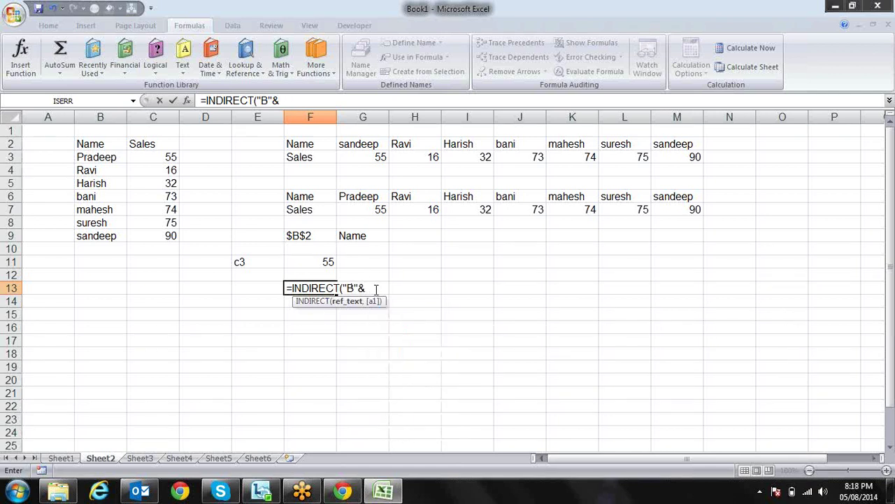
key("BackSpace")
key("BackSpace")
key("BackSpace")
key("BackSpace")
key("BackSpace")
key("BackSpace")
key("BackSpace")
key("BackSpace")
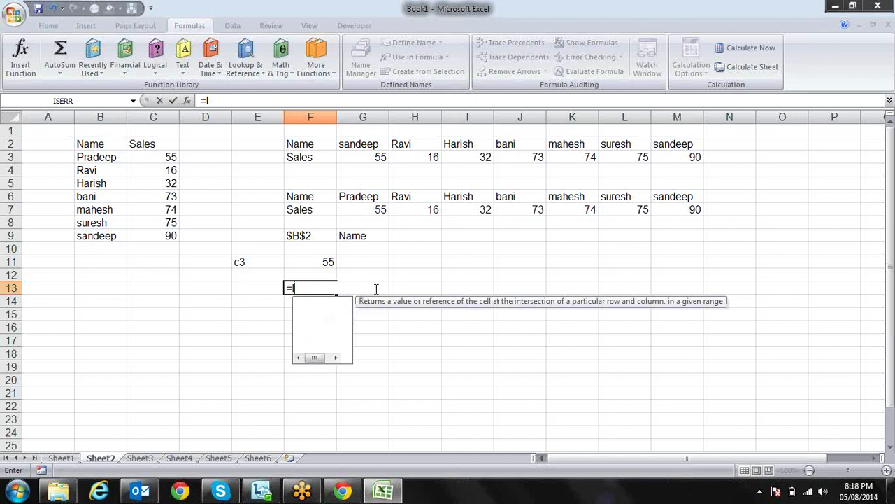
key("BackSpace")
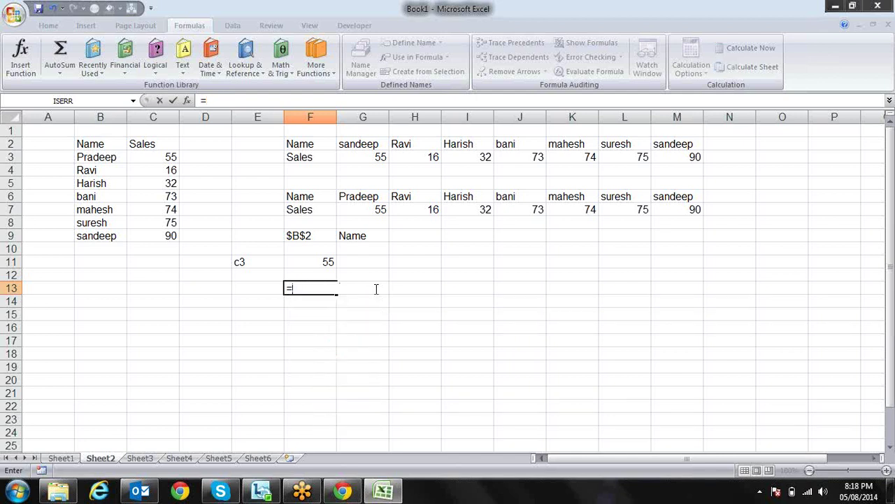
Enter =INDIRECT("B"&E13) in F13, taking the row number from E13
type("ind")
key("Down")
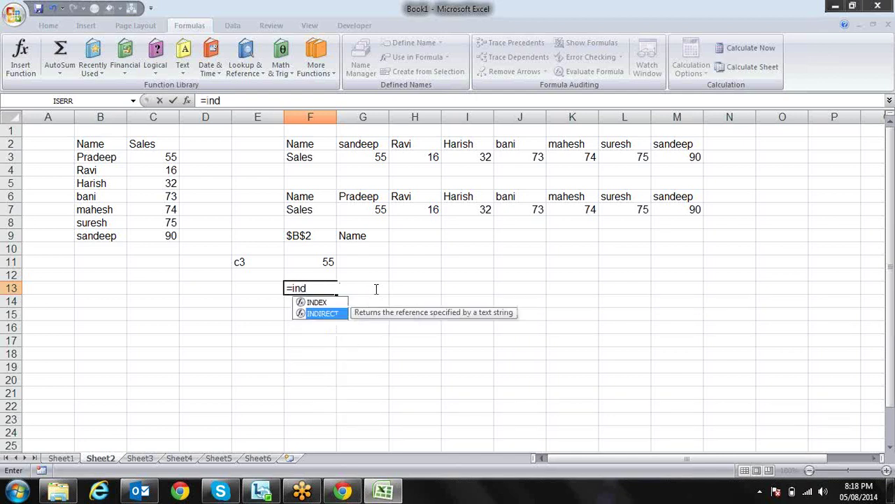
key("Tab")
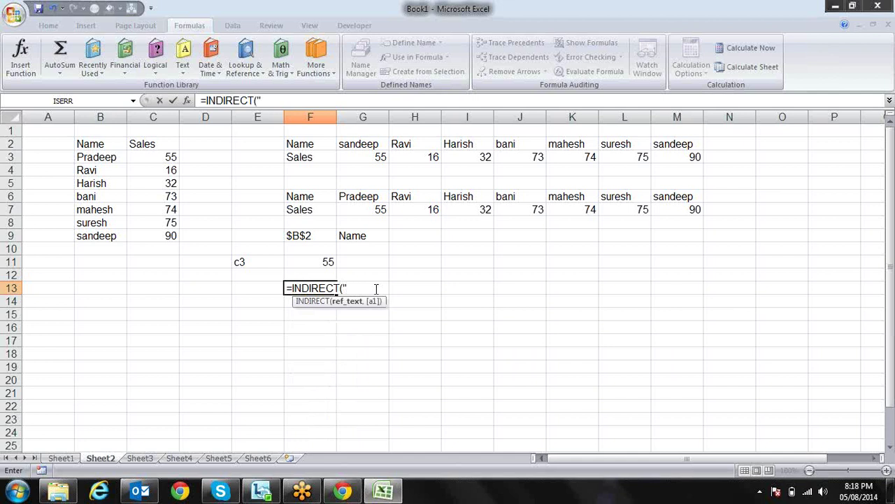
type("B\"")
type("&")
left_click(270, 288)
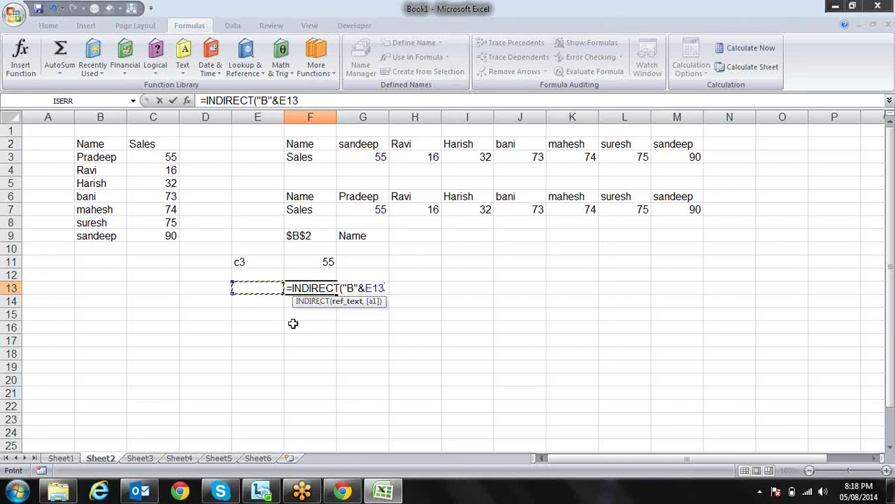
type(")")
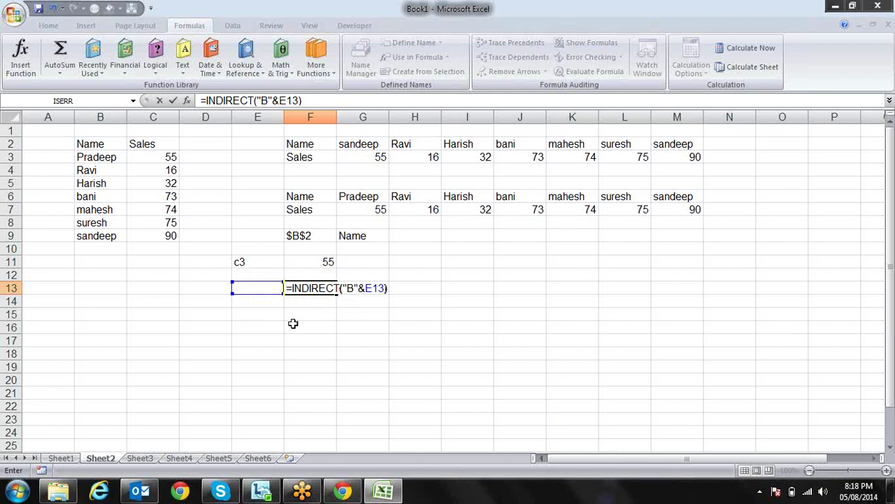
key("Return")
key("Up")
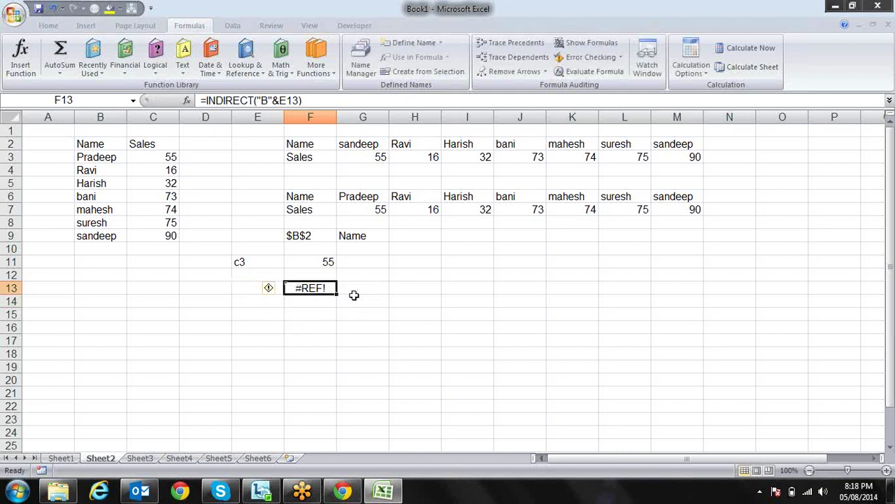
key("Left")
Put row numbers 1 and 2 in E13:E14 and copy F13's INDIRECT formula down to F21
type("1")
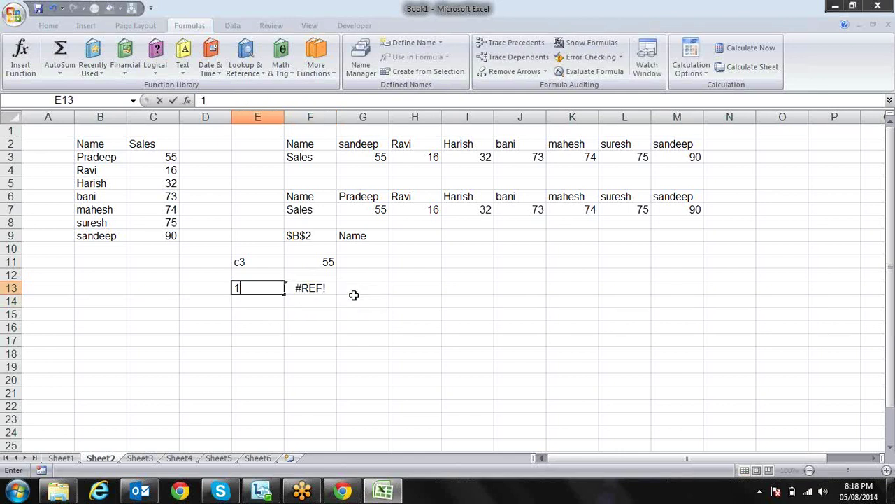
key("Return")
type("2")
key("Return")
key("Up")
key("Up")
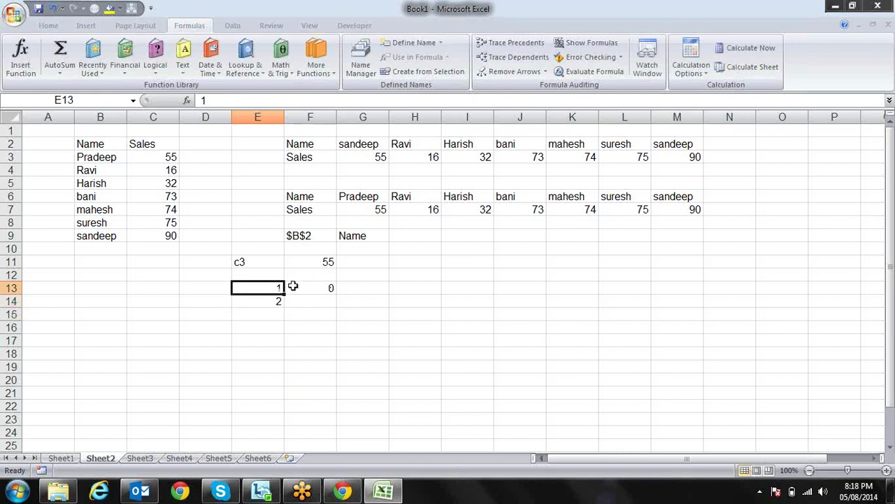
left_click_drag(277, 286, 283, 401)
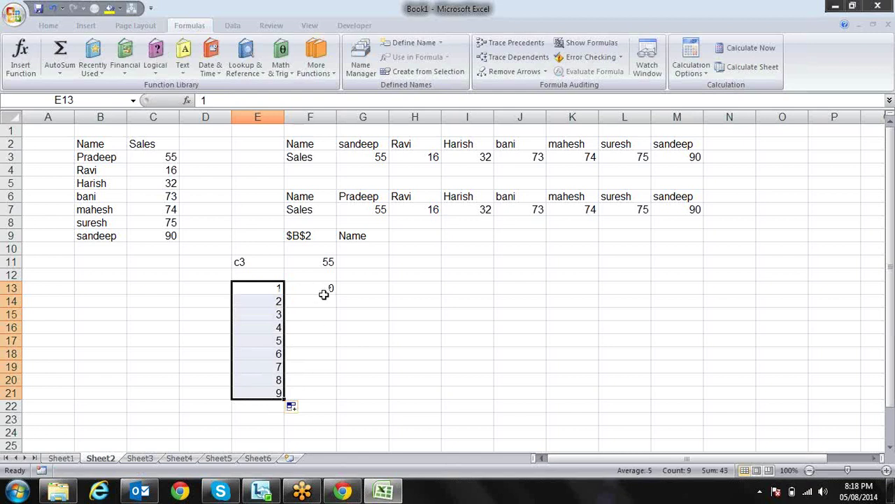
left_click(325, 288)
left_click_drag(336, 293, 326, 401)
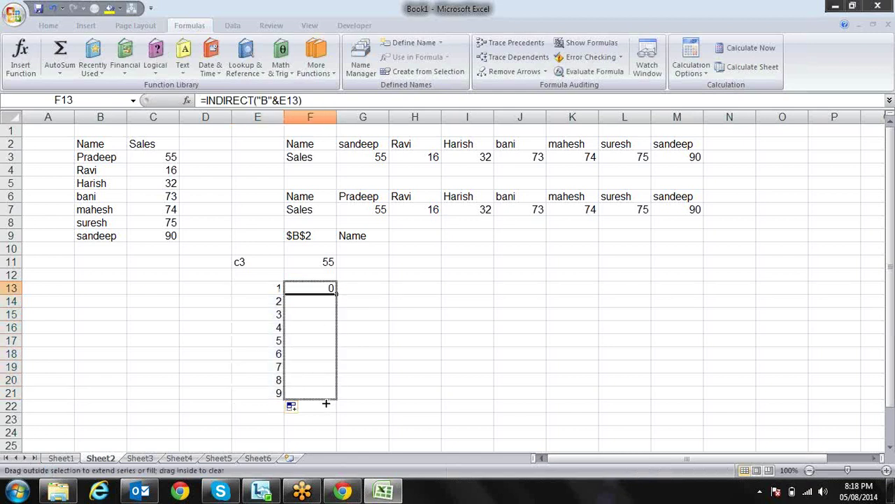
Check the copied formulas and change E14 to 5 so F14 returns Harish
left_click(325, 287)
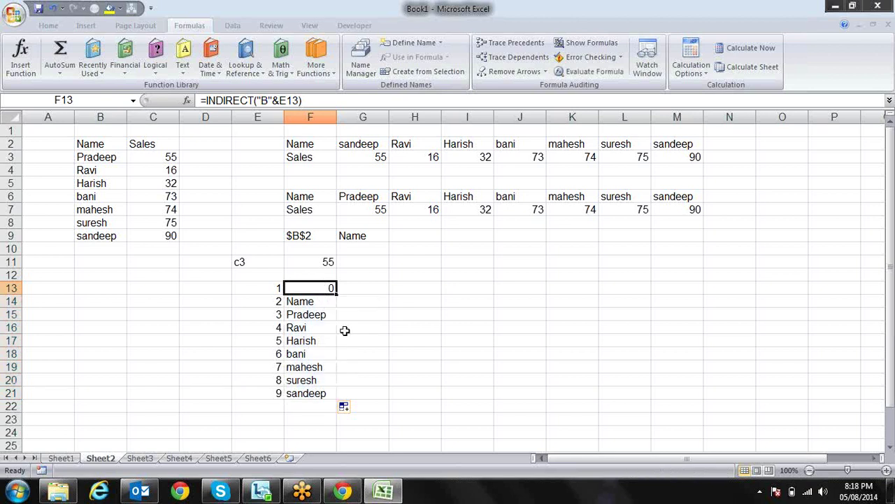
key("Down")
key("Up")
key("Down")
key("Down")
key("Down")
key("Down")
key("Down")
key("Down")
key("Down")
key("Down")
key("Up")
key("Up")
key("Up")
key("Up")
key("Up")
key("Up")
key("Up")
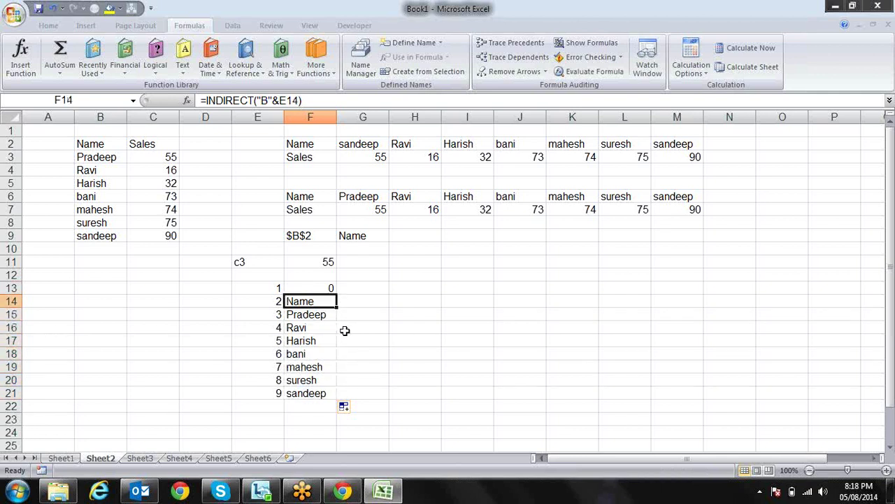
key("Left")
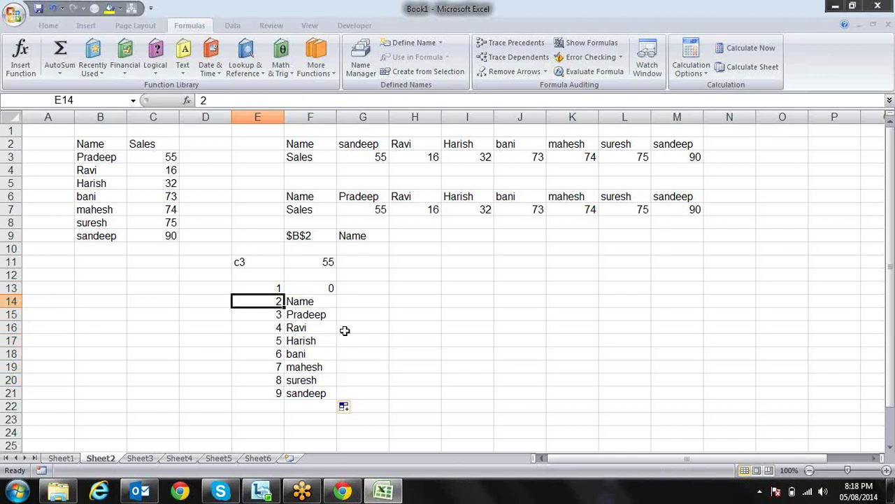
type("5")
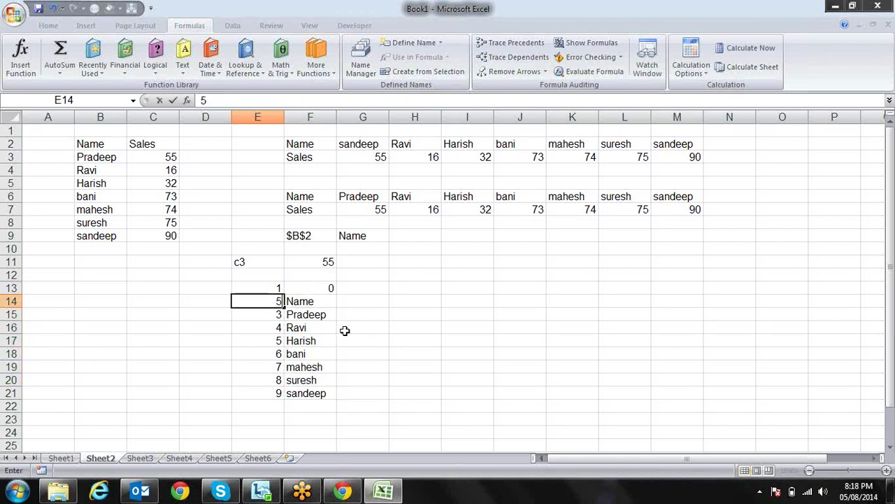
key("Return")
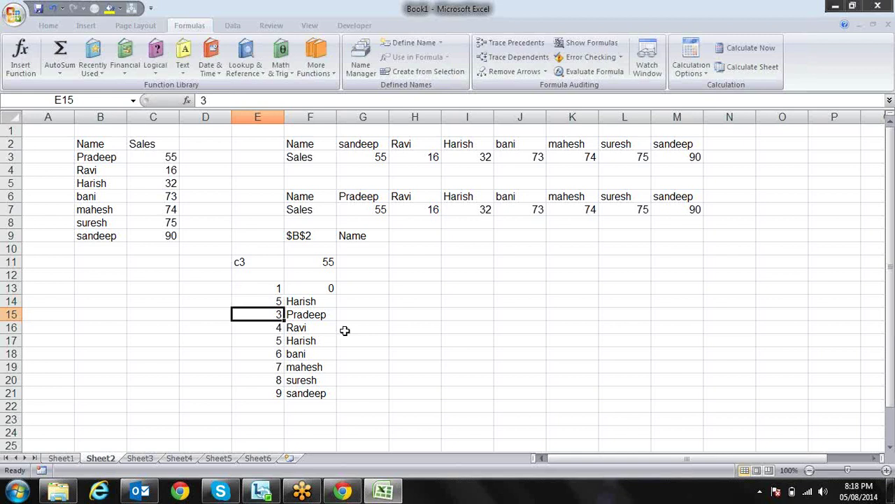
Clear the trial numbers and INDIRECT formulas from E13:F21
key("Up")
key("Right")
key("Up")
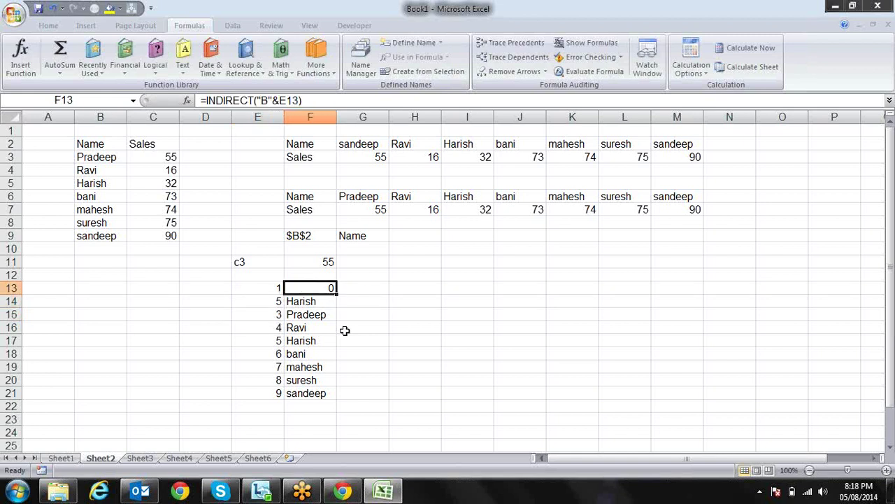
key("Left")
key("shift+Right")
key("ctrl+shift+Down")
key("Delete")
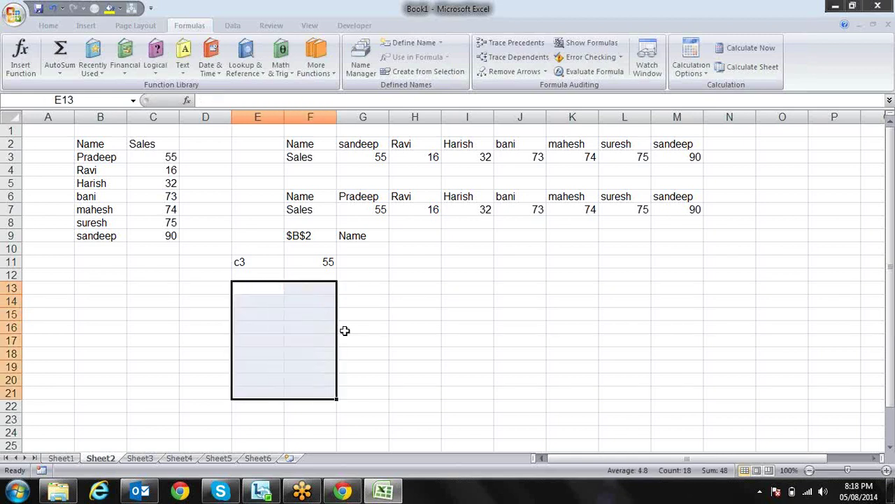
key("Left")
key("Left")
key("Right")
key("Right")
key("Right")
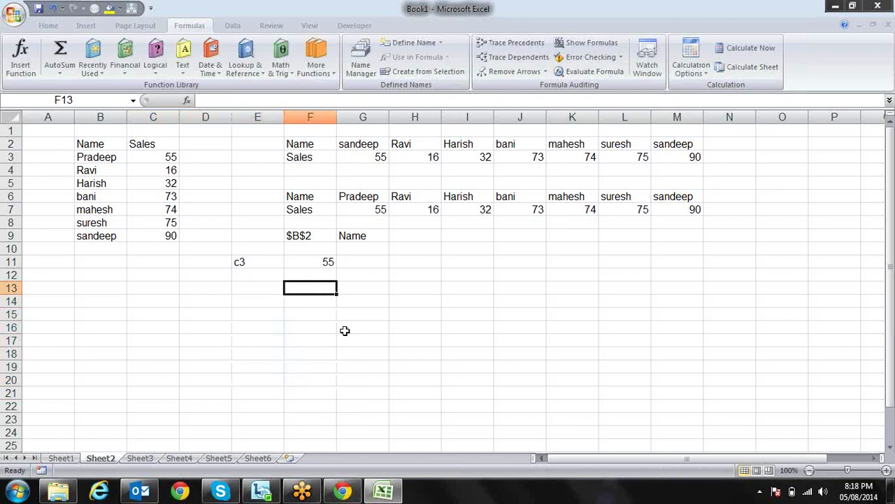
left_click(236, 286)
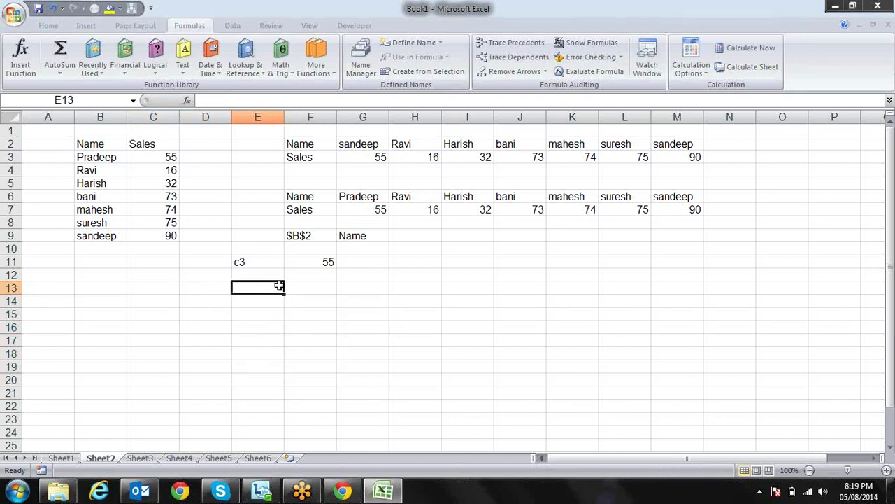
left_click(221, 70)
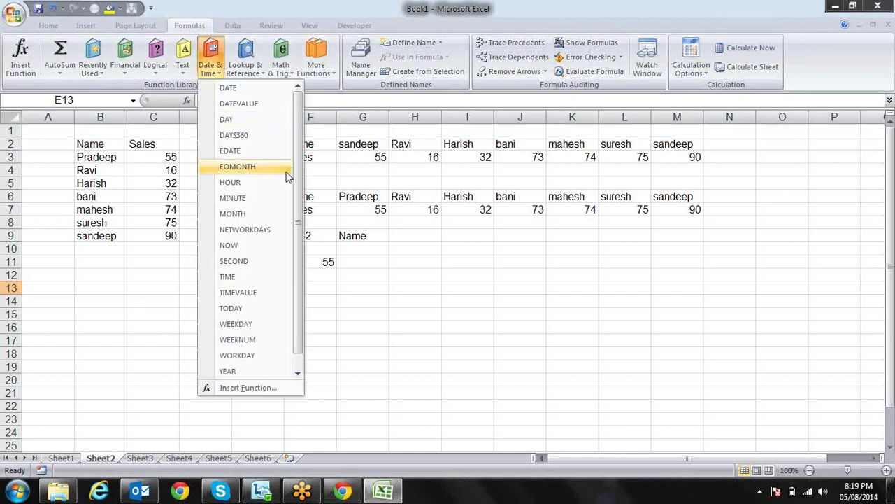
left_click(249, 69)
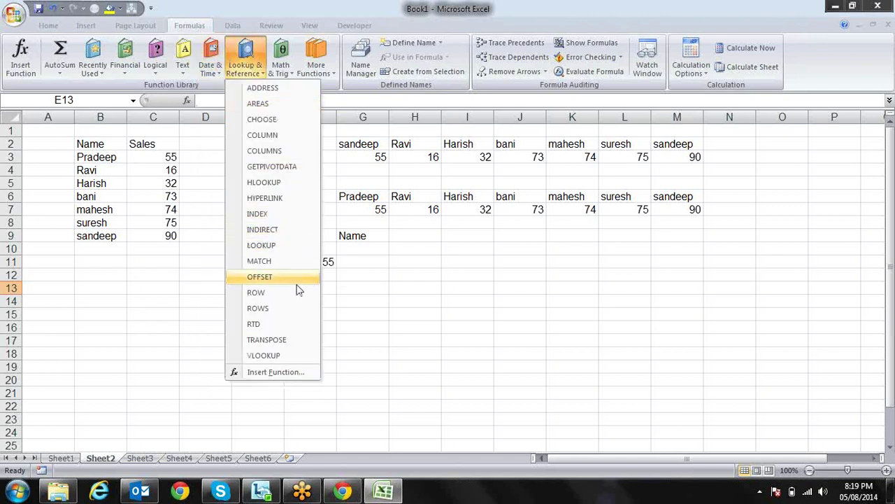
left_click(390, 284)
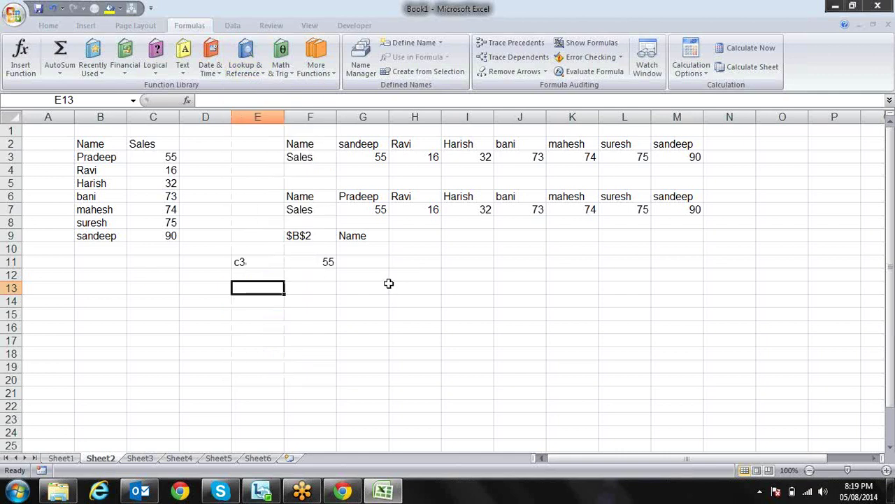
left_click(388, 285)
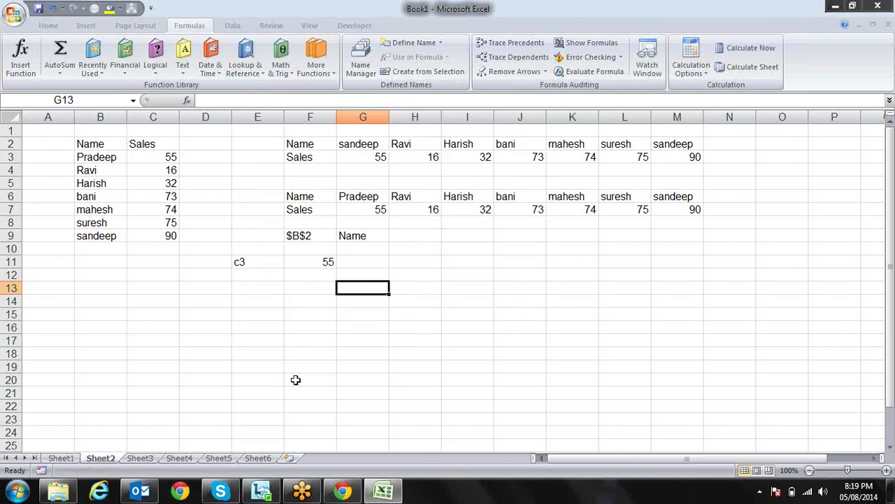
On Sheet3, add an EID header in A2 and fill IDs from E001 downward
left_click(147, 461)
key("Down")
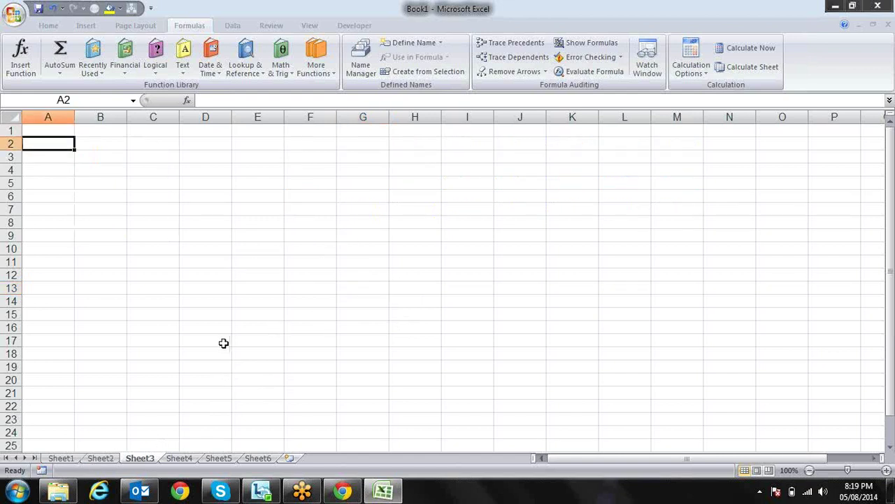
type("EID")
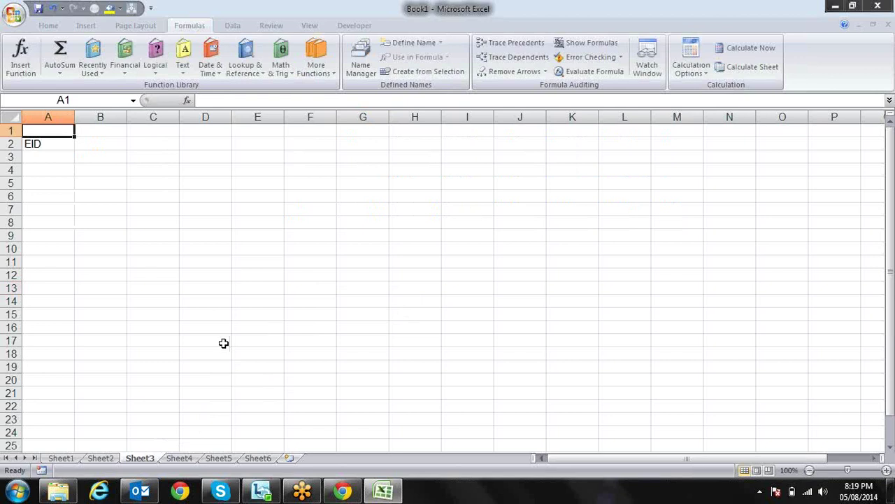
key("Return")
type("E001")
key("Return")
key("Up")
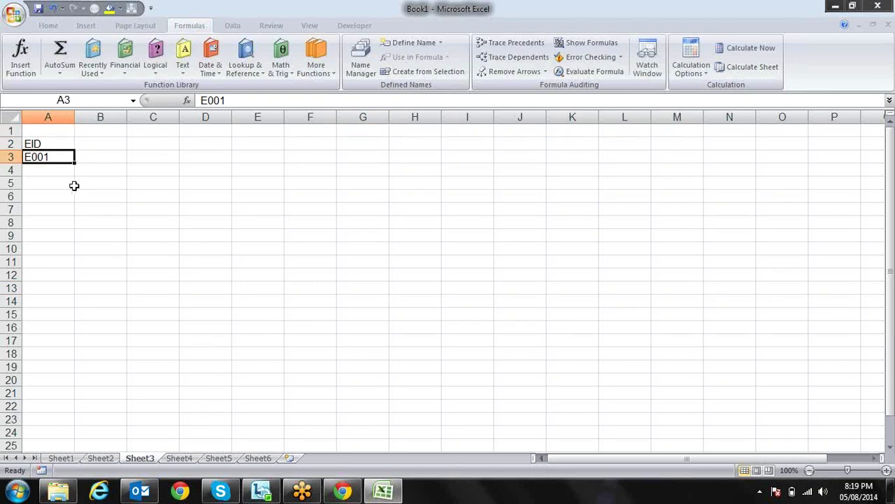
left_click_drag(74, 162, 68, 260)
Add a Name header in B2 starting with sandeep and fill names down column B
left_click(115, 142)
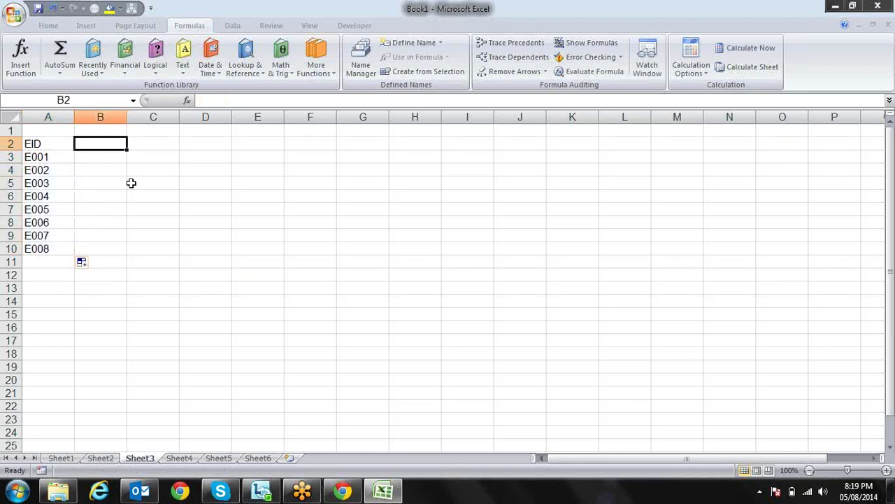
type("Name")
key("Return")
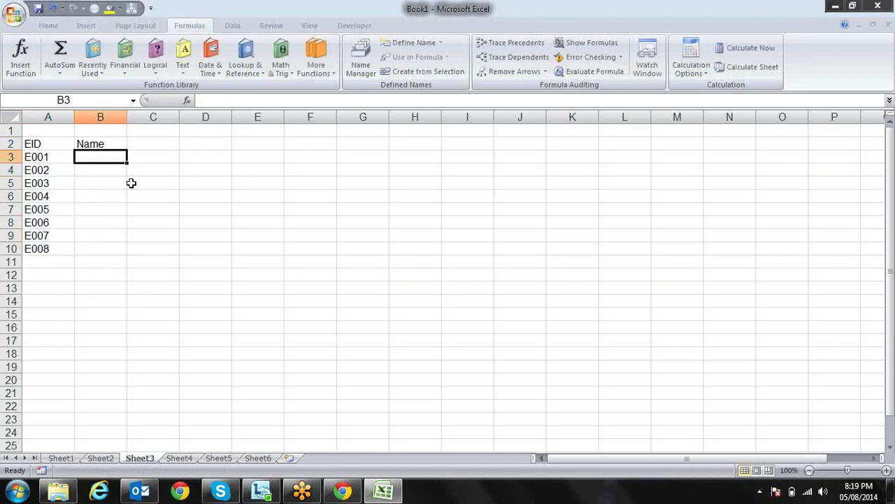
type("sandeep")
key("Return")
key("Up")
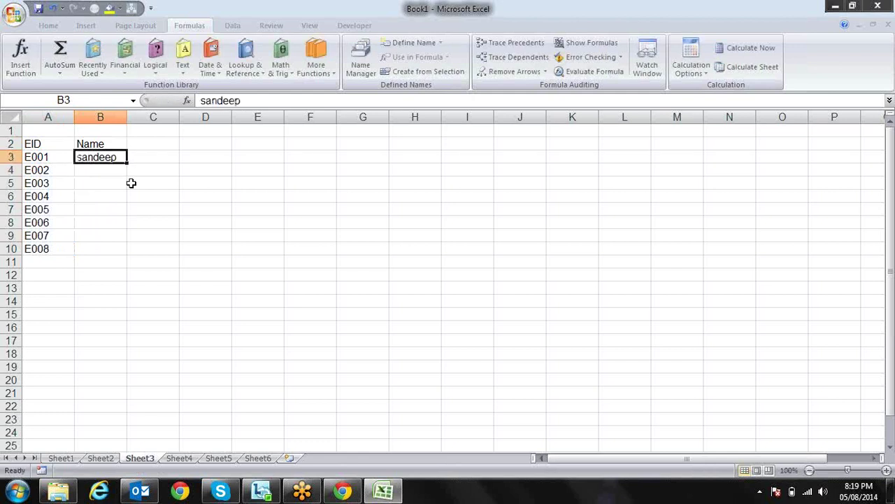
left_click_drag(127, 163, 126, 262)
Add a City header in C2 starting with Palwal and fill cities down column C
left_click(158, 142)
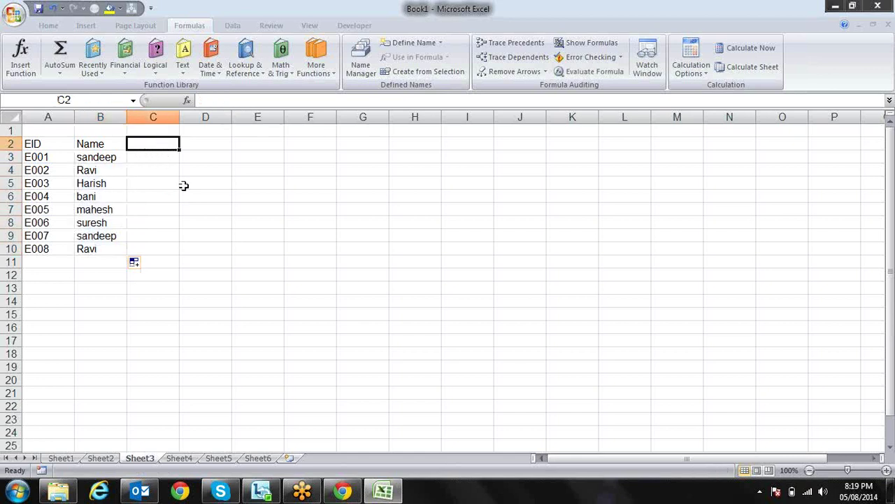
type("City")
key("Return")
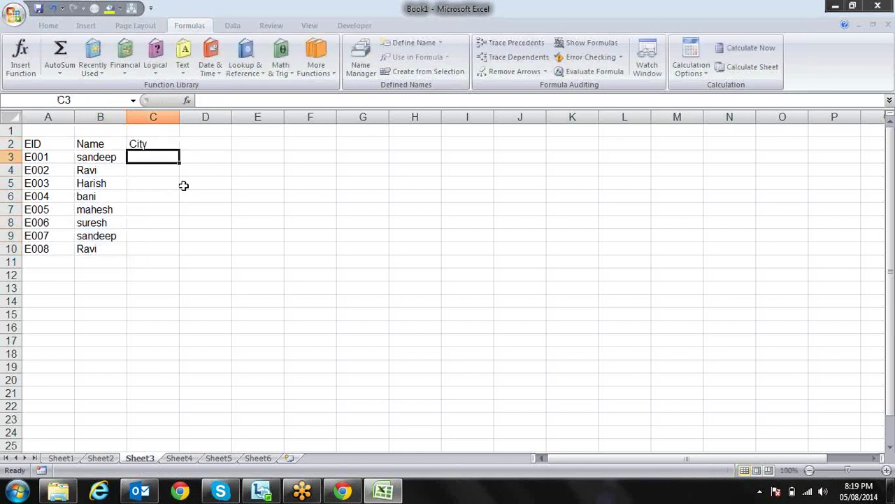
type("Palwal")
key("Return")
key("Up")
left_click_drag(180, 163, 175, 254)
Type the Sales header in D2 and select the cells below it
left_click(203, 147)
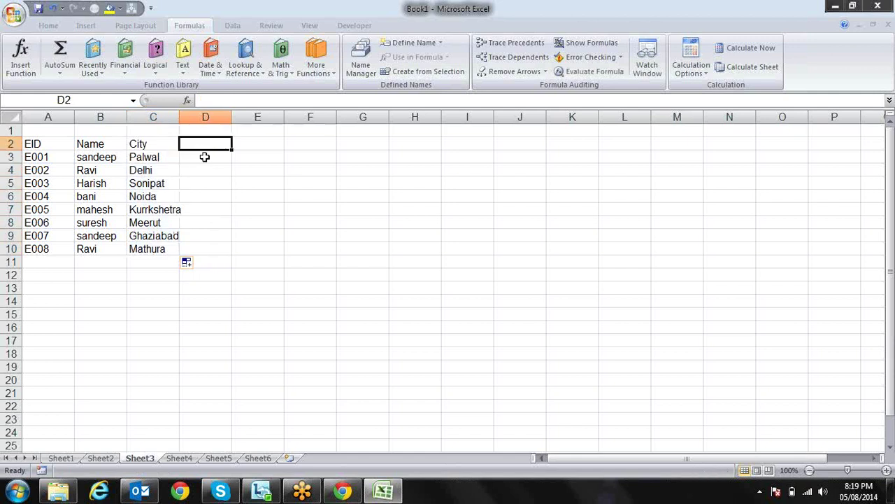
type("Sales")
key("Return")
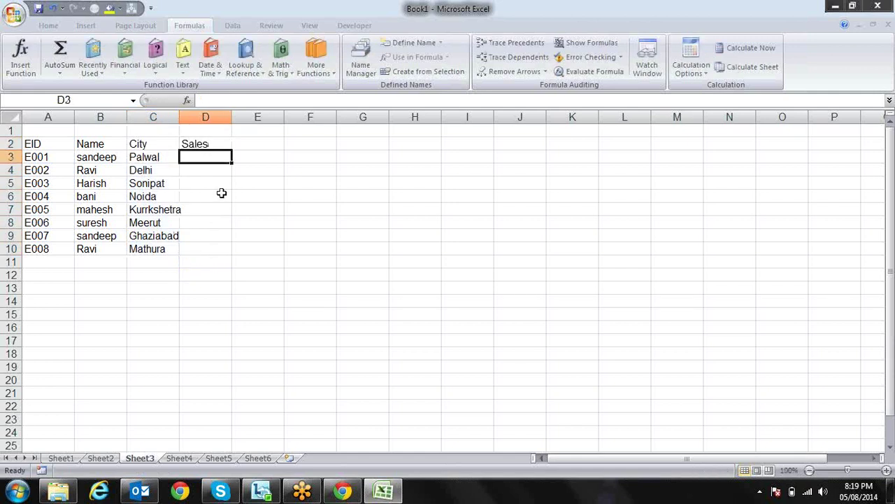
key("shift+Down")
Fill D3:D10 with =RANDBETWEEN(10,90) and paste the results back as fixed values
key("shift+Down")
key("shift+Down")
key("shift+Down")
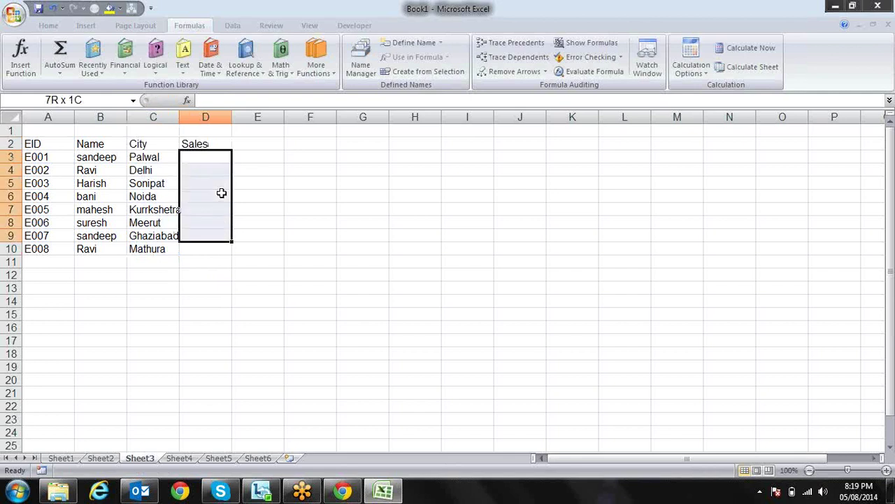
key("shift+Down")
type("=ra")
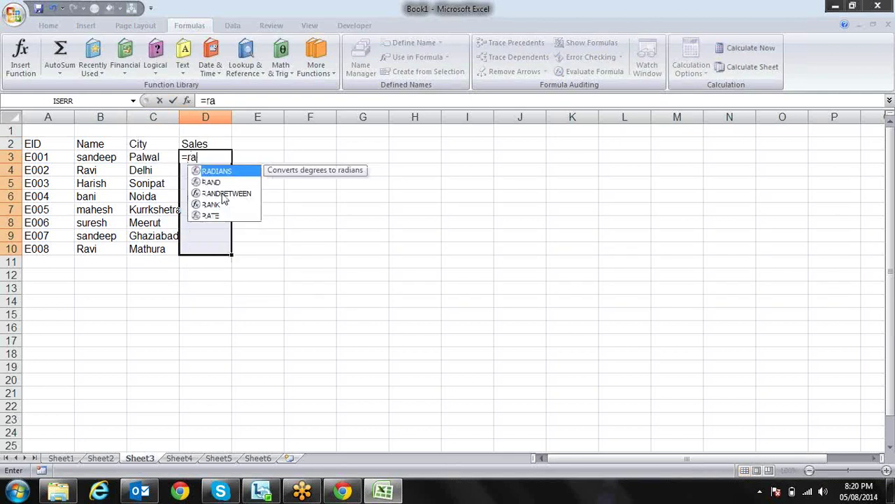
key("Down")
key("Down")
key("Tab")
type("10,90)")
key("Return")
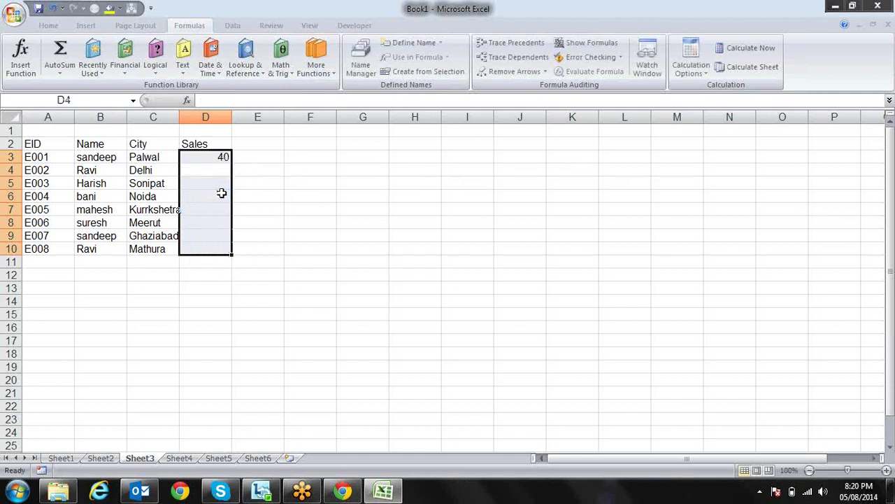
key("ctrl+d")
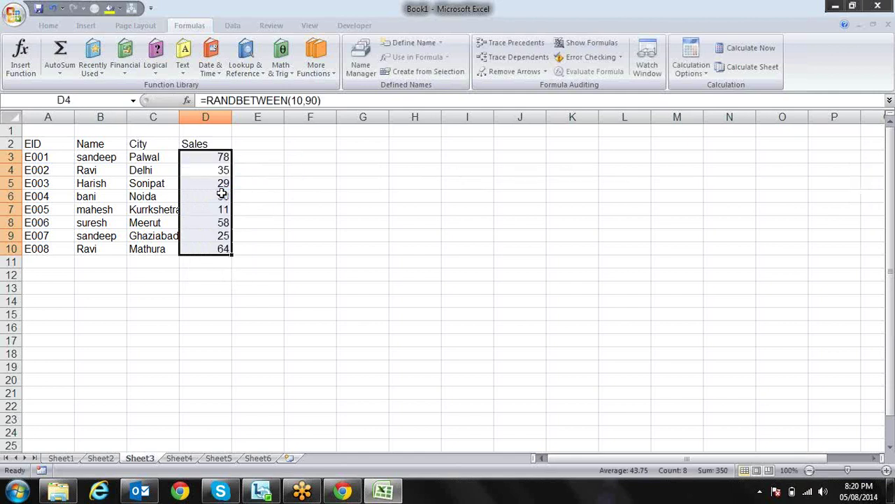
key("ctrl+c")
key("ctrl+alt+v")
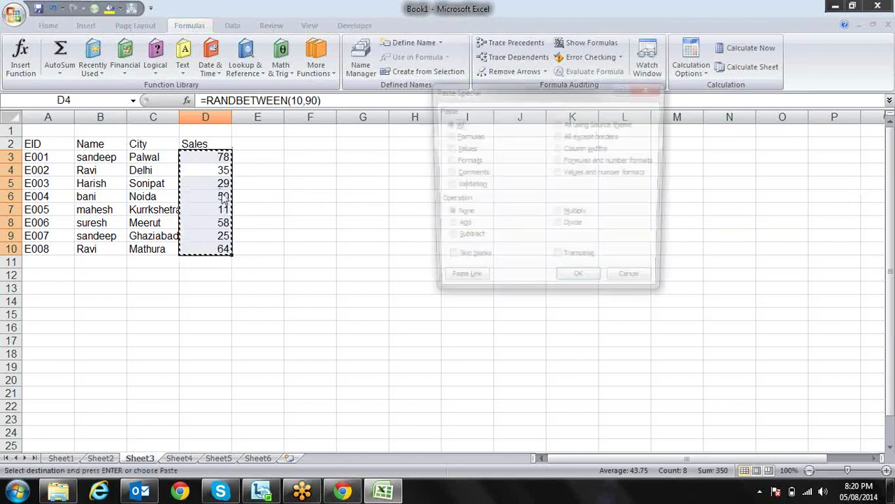
key("v")
key("Return")
Copy the A2:D2 headers to F2:I2 and make them bold
key("Up")
key("Up")
key("ctrl+shift+Left")
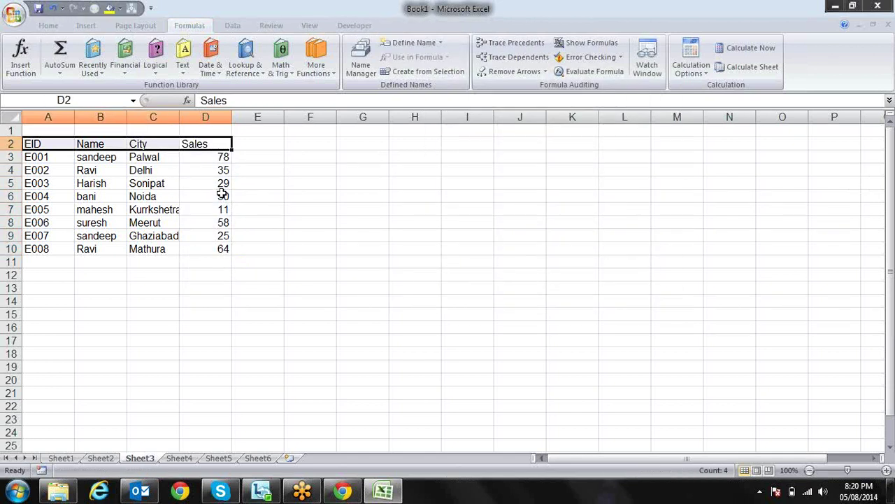
key("ctrl+c")
key("Right")
key("Right")
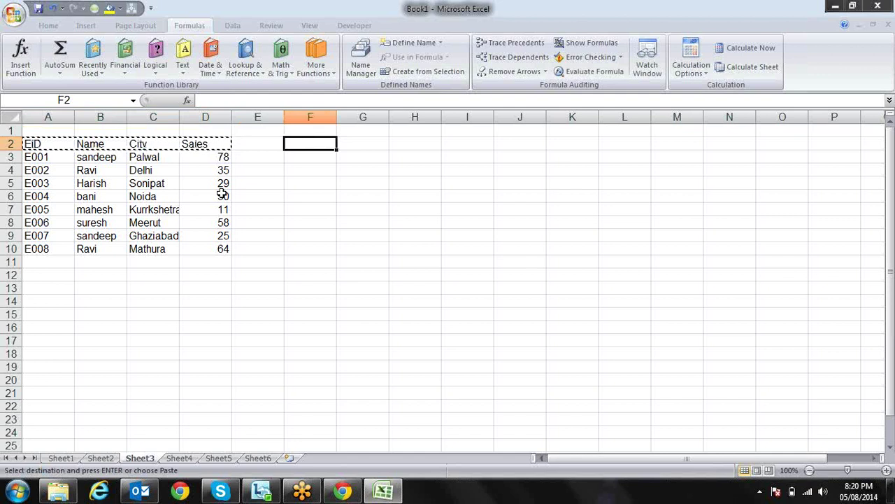
key("Return")
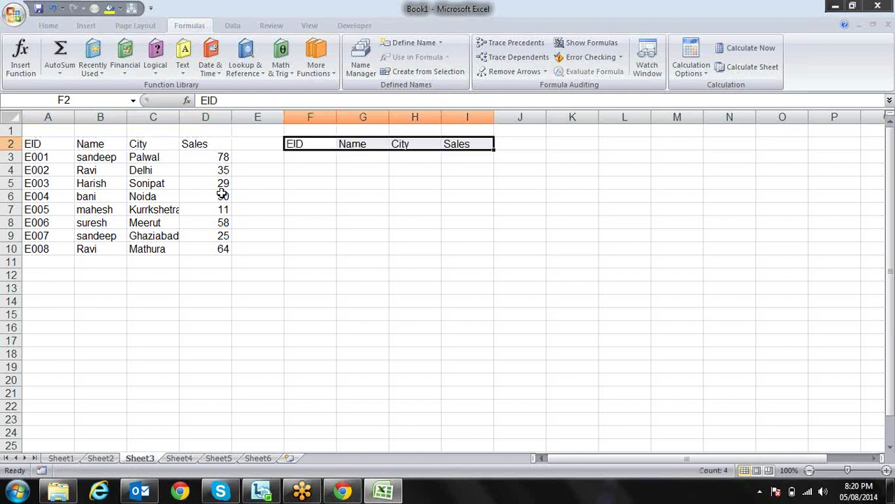
key("ctrl+b")
key("shift+Left")
key("shift+Left")
key("shift+Left")
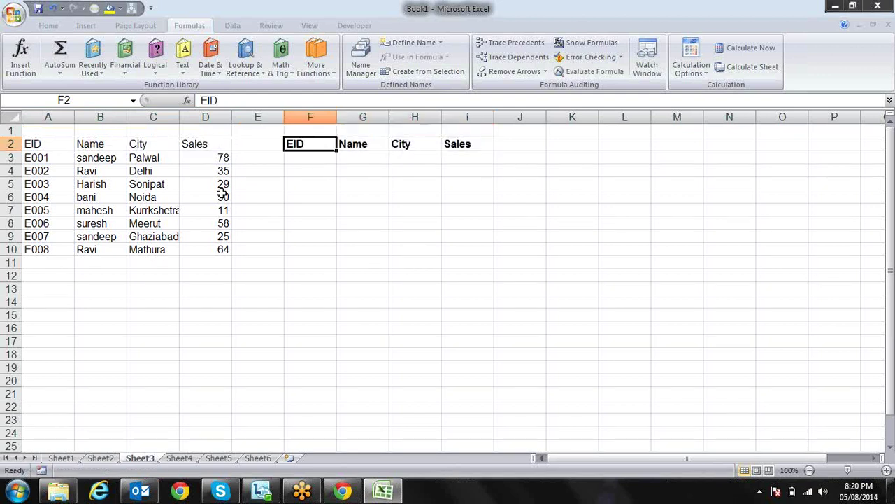
key("Left")
key("Left")
key("Left")
key("Left")
key("Left")
key("ctrl+shift+Right")
Apply All Borders to A2:D10 and bold the A2:D2 header row
key("ctrl+shift+Down")
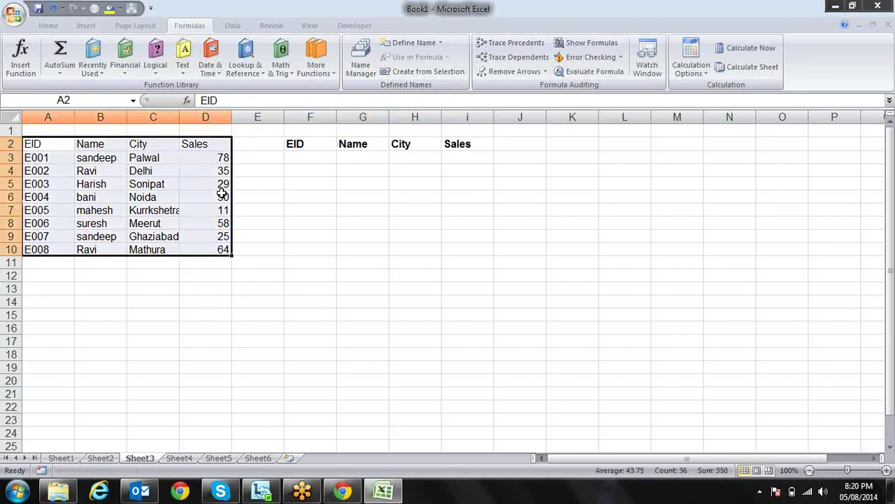
key("alt+h")
key("Right")
key("Right")
key("Right")
key("ctrl+shift+Left")
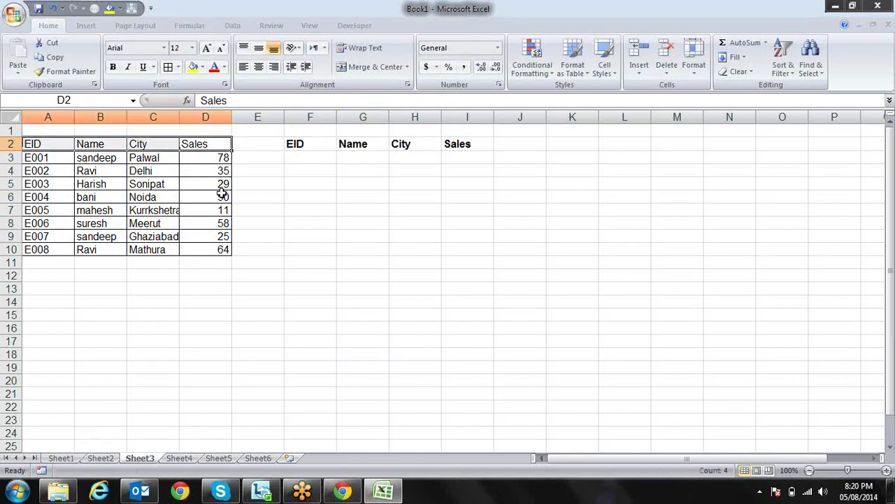
key("ctrl+b")
Bold the employee IDs in A3:A10
key("Right")
key("Right")
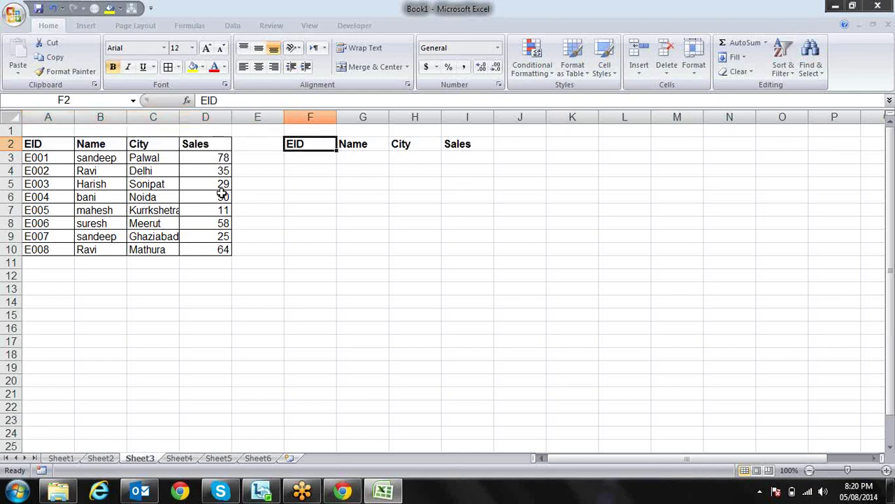
key("Left")
key("Left")
key("Left")
key("Left")
key("Left")
key("Down")
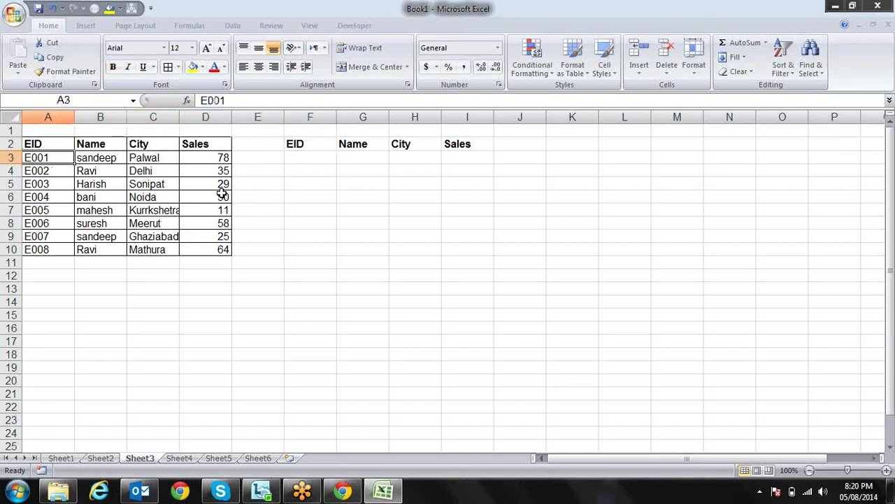
key("ctrl+shift+Down")
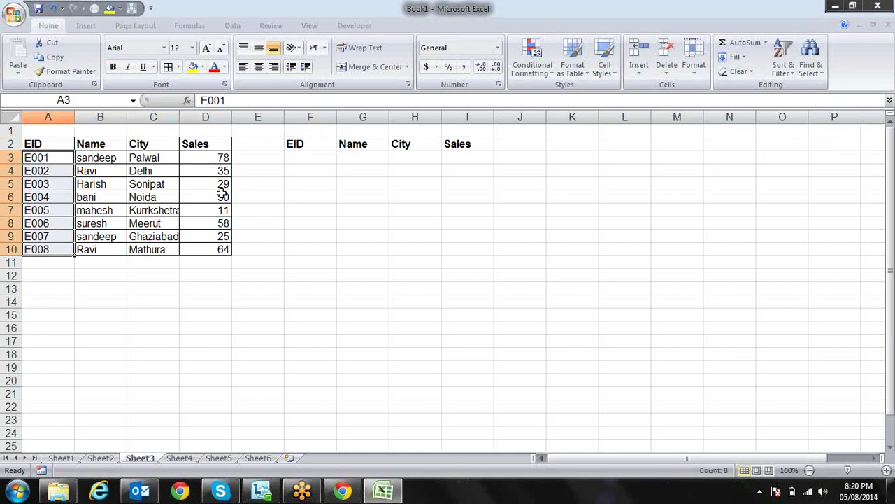
key("ctrl+b")
Review E001's EID, name, city and sales cells in row 3, ending on empty F3
key("Right")
key("Right")
key("Left")
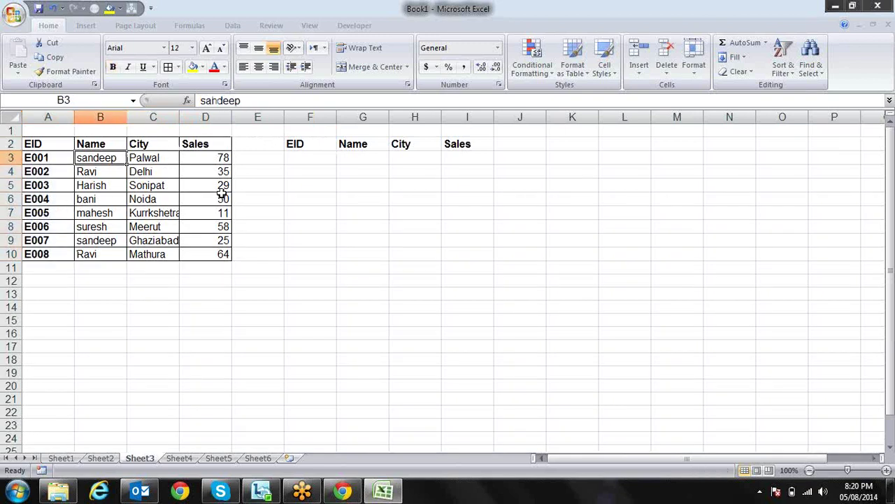
key("Left")
key("Down")
key("Down")
key("Down")
key("Down")
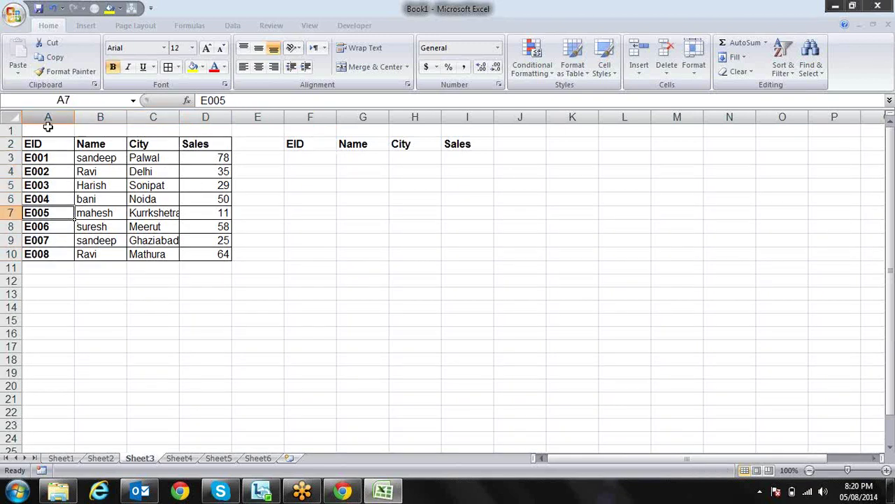
left_click(45, 157)
left_click(45, 186)
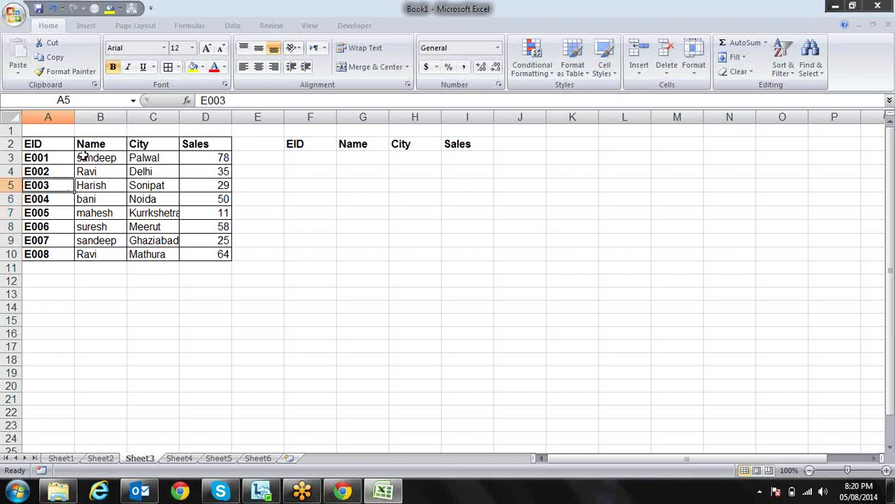
left_click(80, 156)
left_click(142, 156)
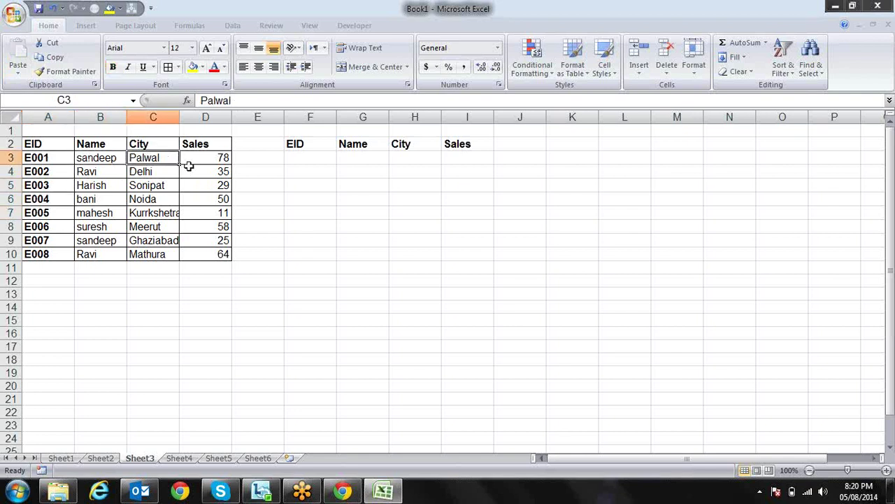
left_click(219, 158)
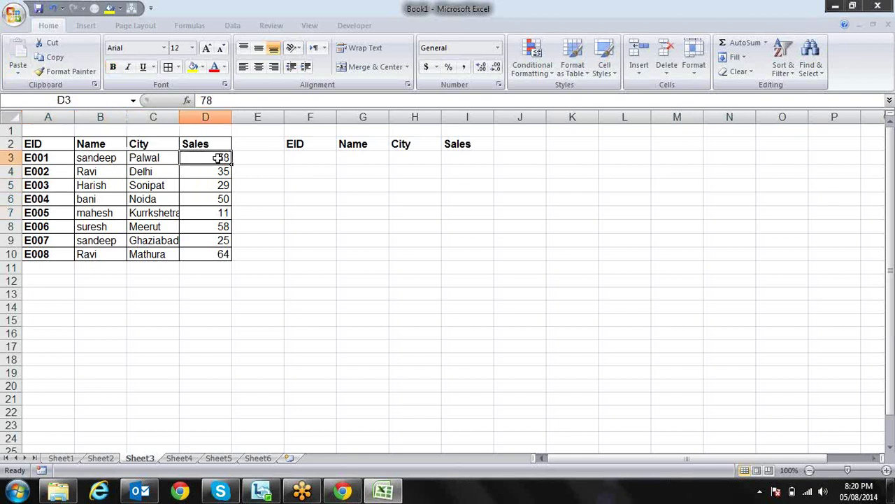
left_click(67, 159)
left_click(109, 159)
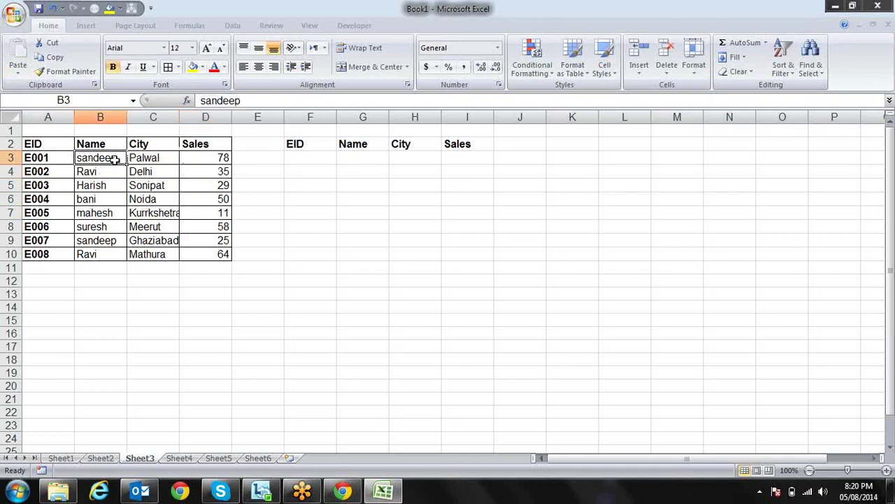
left_click(200, 161)
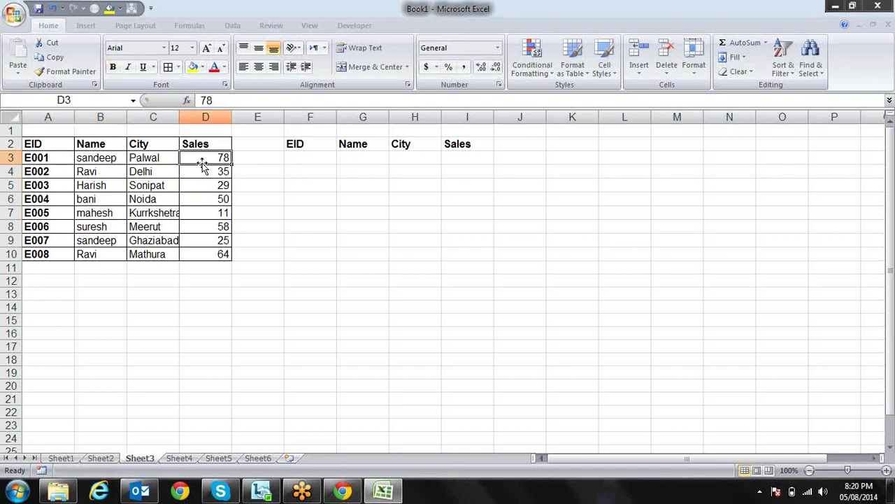
left_click(326, 161)
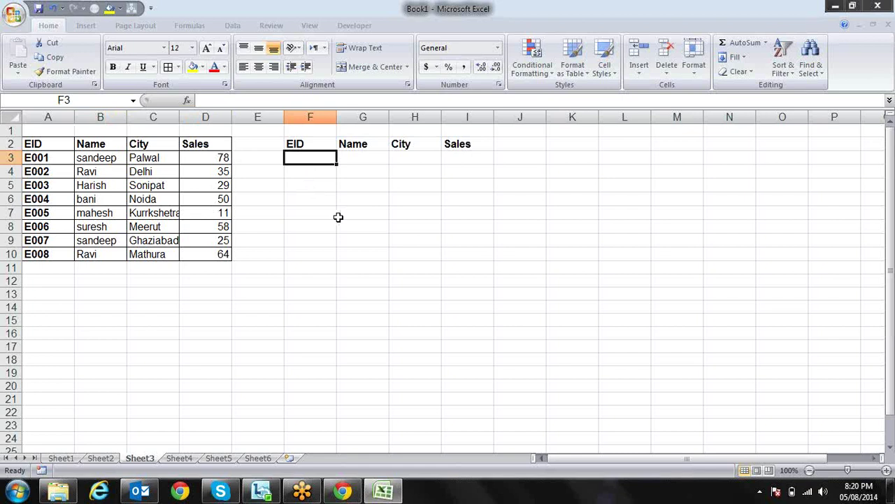
left_click(62, 158)
left_click(62, 184, "ctrl")
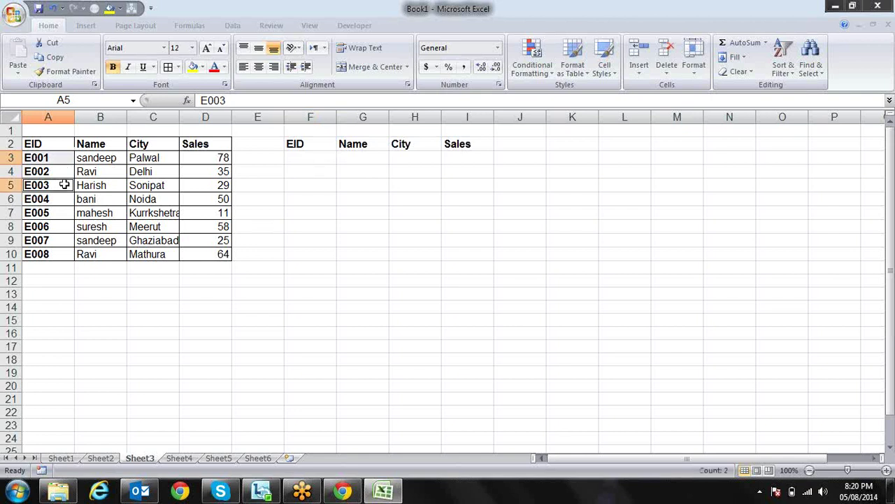
left_click(59, 239, "ctrl")
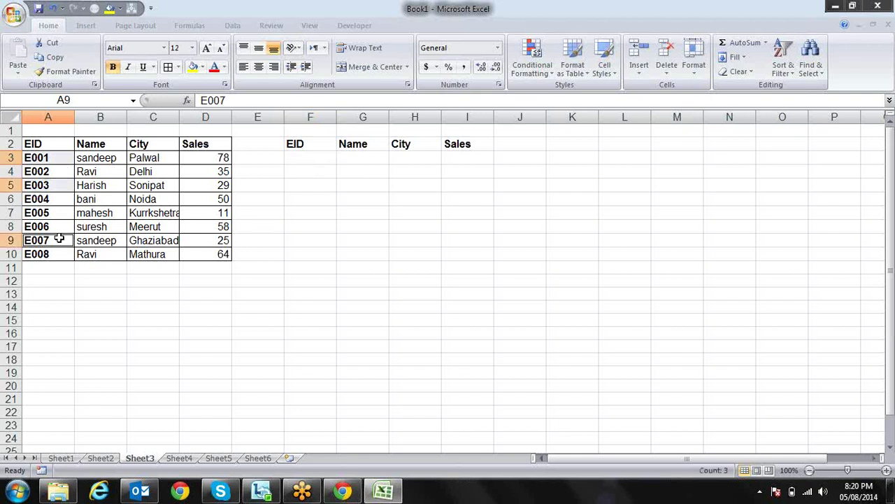
key("ctrl+c")
left_click(318, 158)
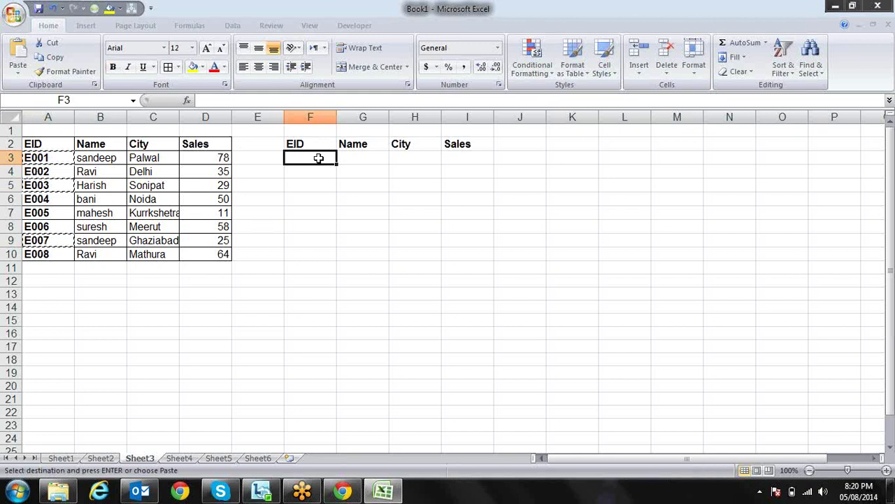
key("Return")
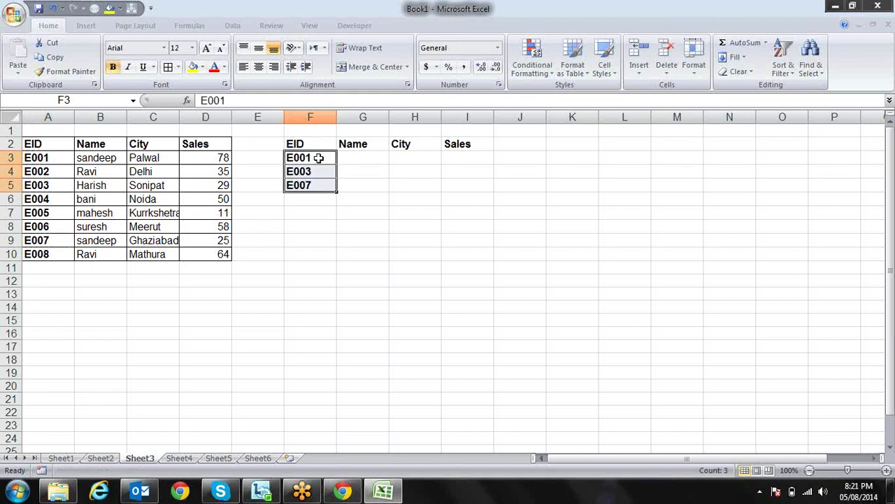
key("Left")
key("Right")
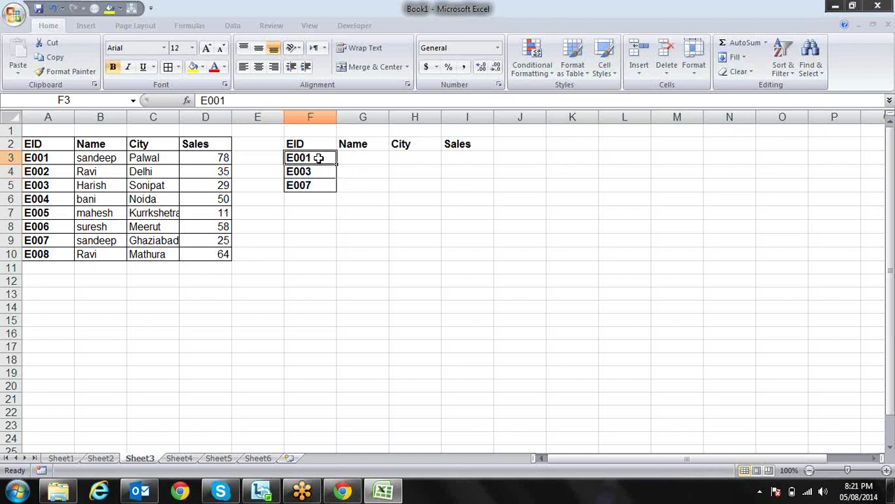
key("Left")
key("Left")
key("Left")
key("Right")
key("Right")
key("Right")
key("Right")
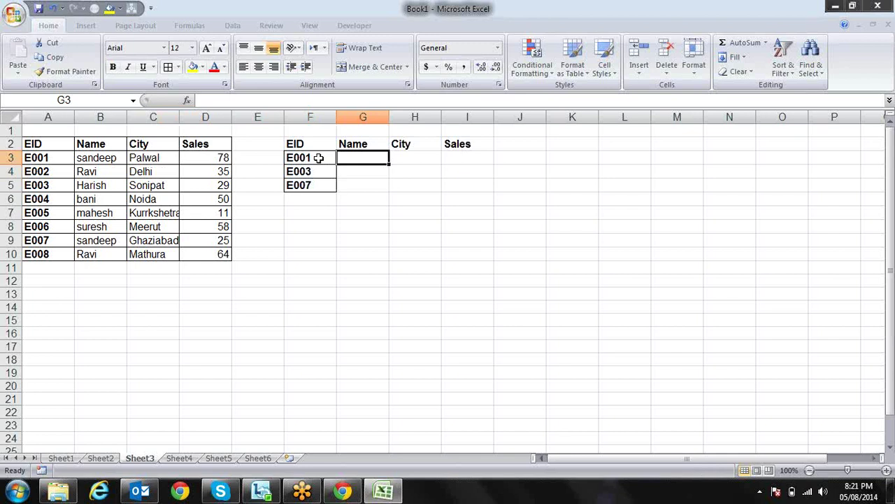
Begin a VLOOKUP in G3 reading =VLOOKUP(F3, with E001 as the lookup value
left_click(319, 158)
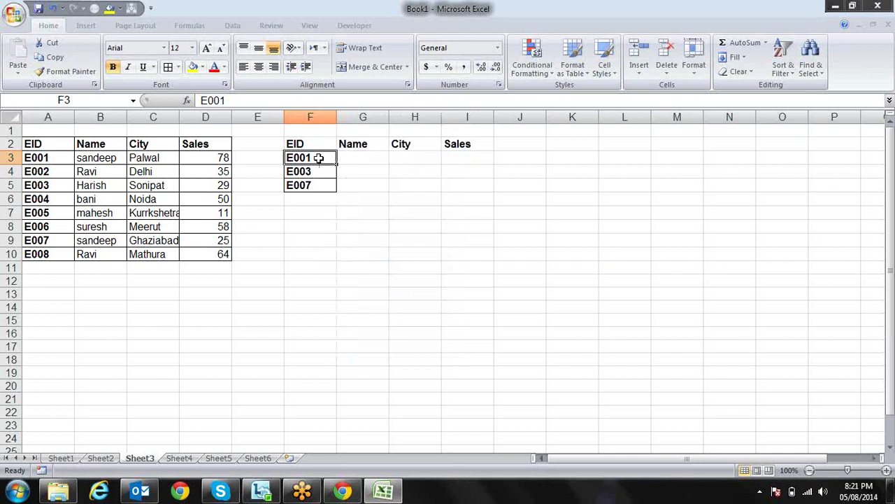
key("Tab")
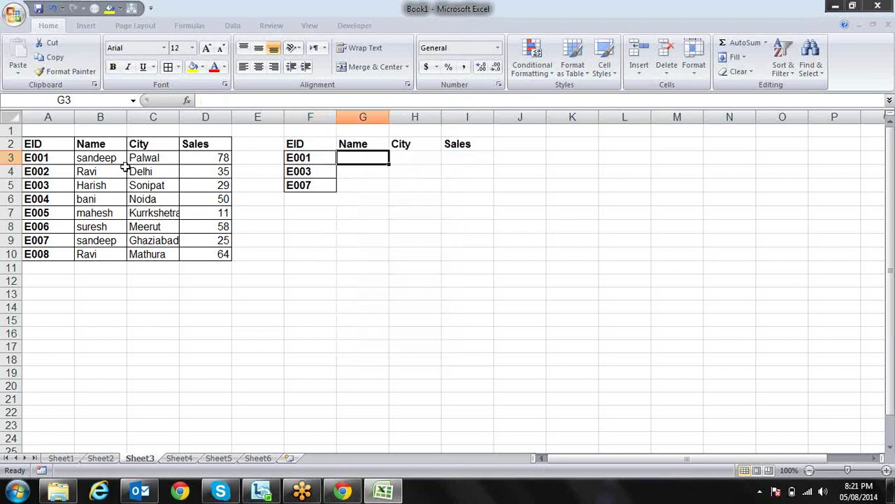
left_click_drag(119, 158, 153, 158)
mouse_move(364, 158)
left_mouse_down()
mouse_move(501, 162)
mouse_move(471, 161)
left_mouse_up()
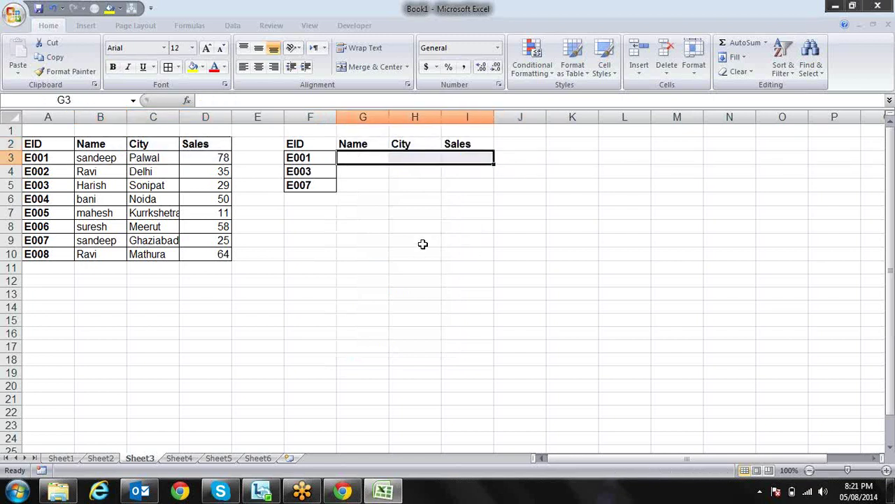
left_click(361, 199)
left_click(365, 158)
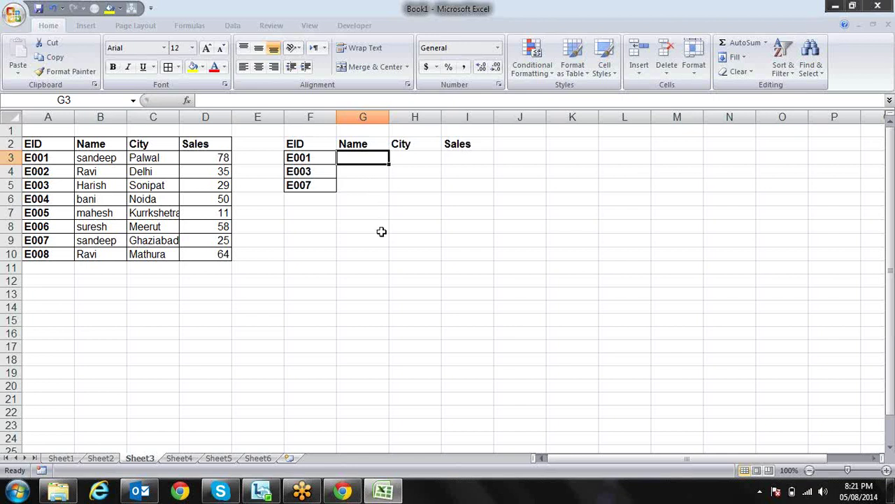
type("=v")
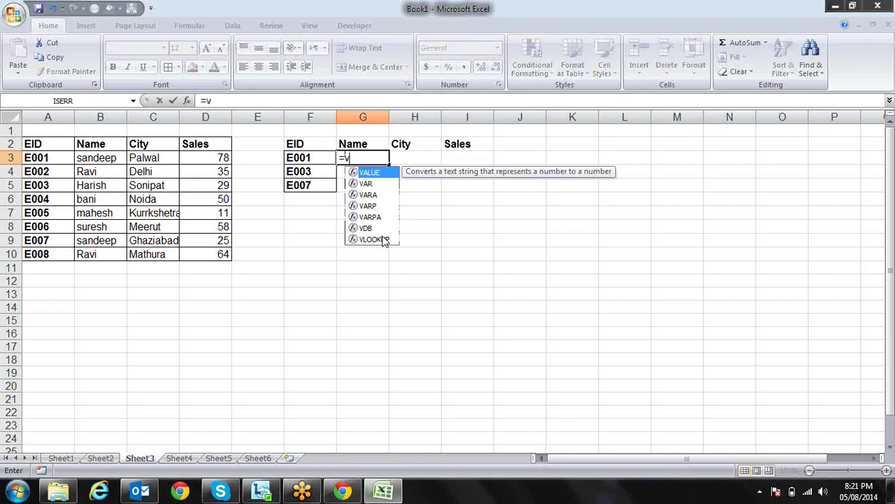
type("l")
key("Tab")
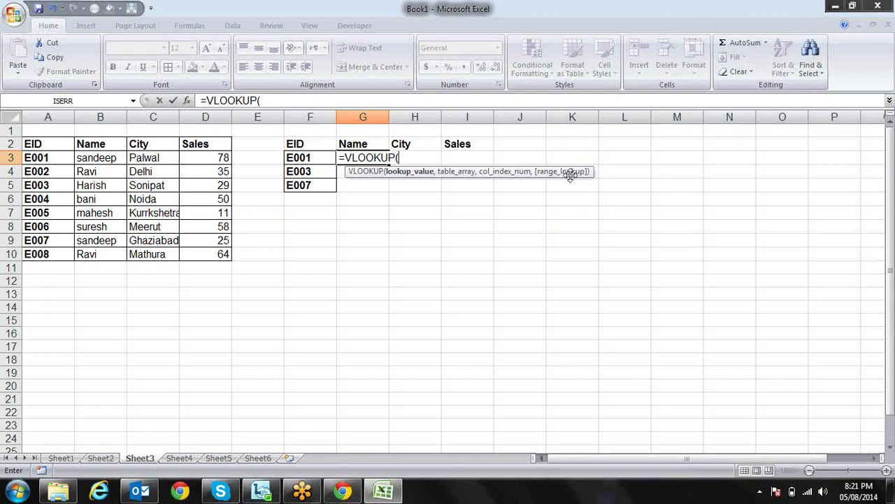
left_click(308, 158)
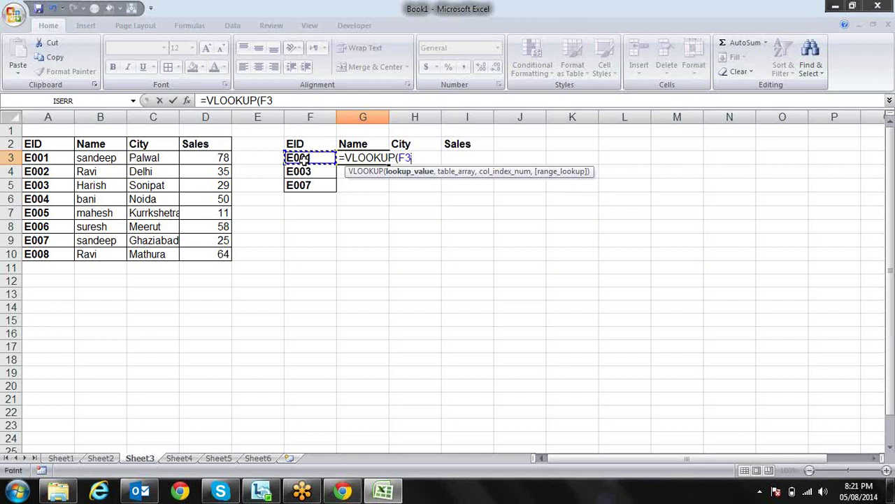
type(",")
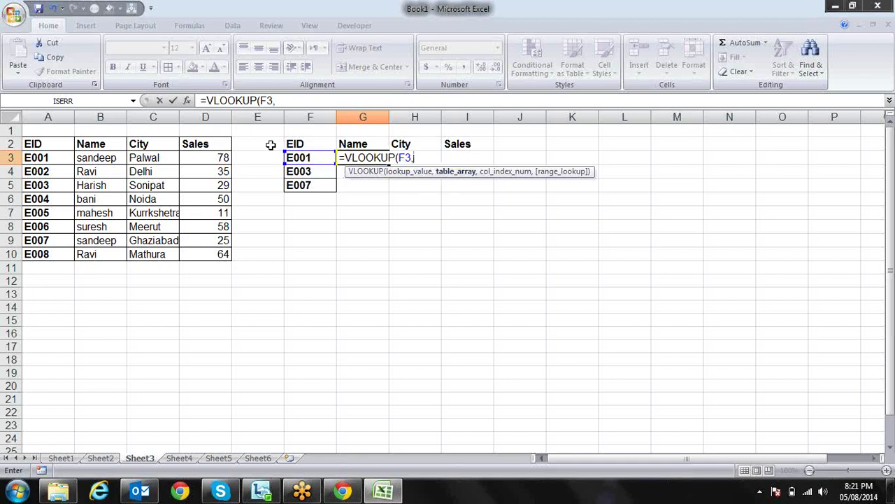
Complete G3 as =VLOOKUP(F3,A2:D10,2,FALSE) so it returns sandeep for E001
left_click_drag(54, 144, 204, 253)
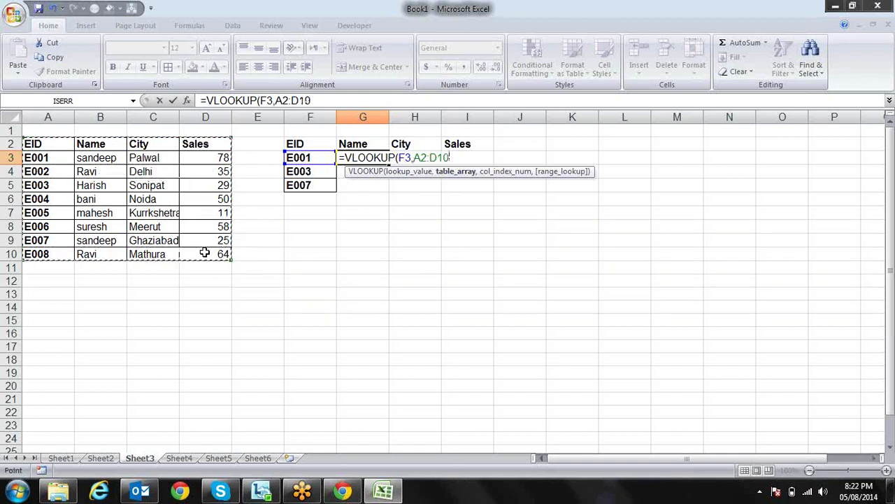
type(",")
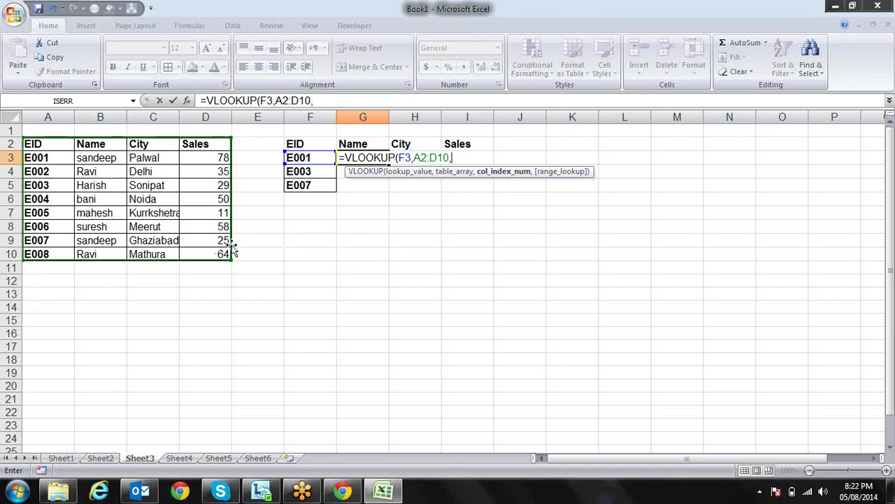
left_click_drag(231, 245, 263, 245)
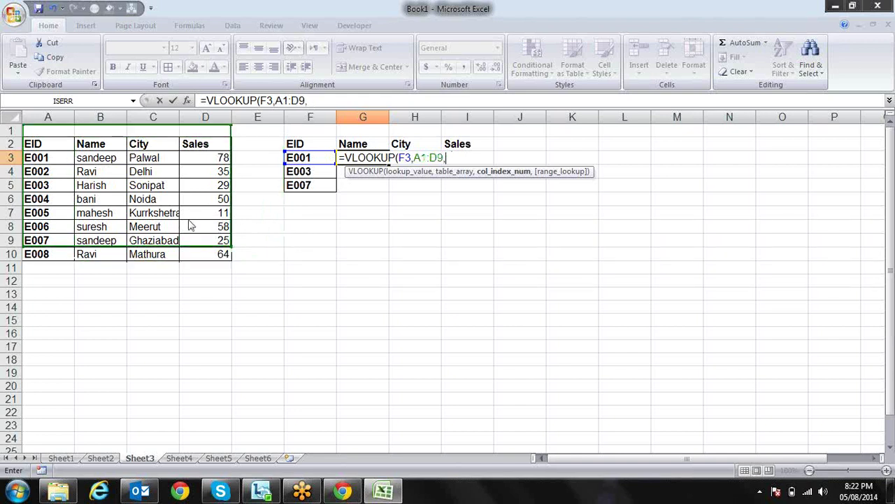
left_click_drag(238, 230, 191, 228)
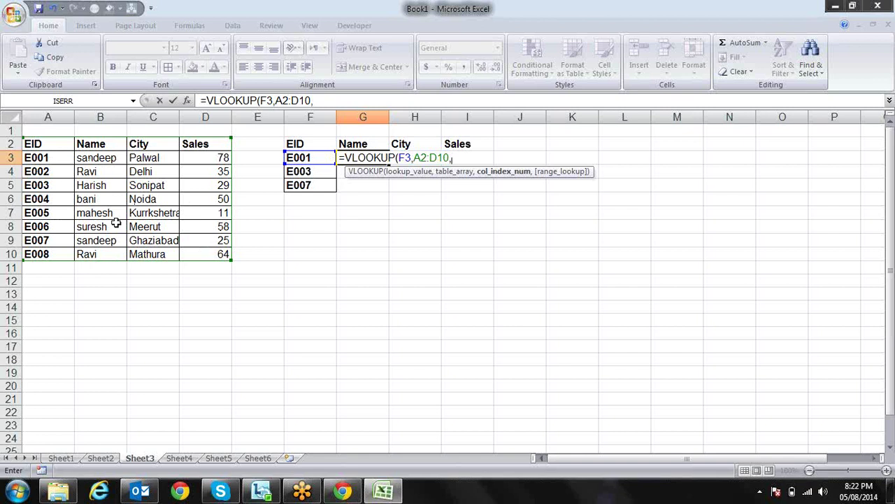
type("2,")
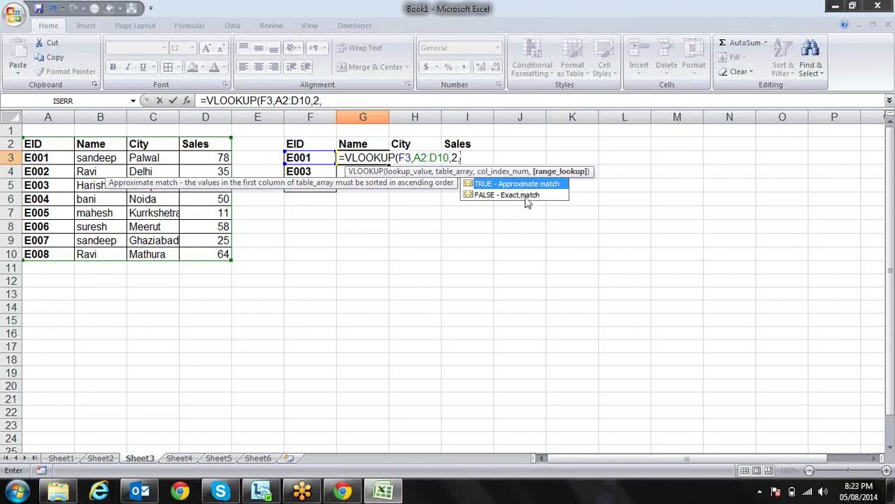
type("false")
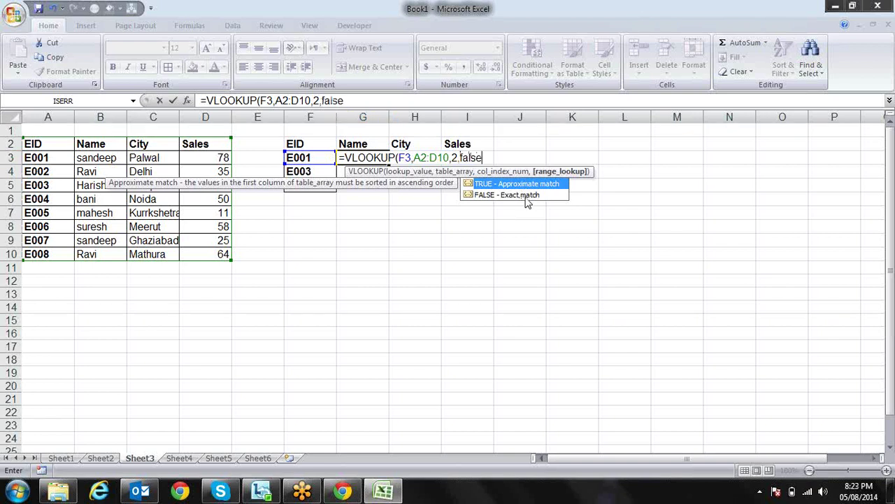
type(")")
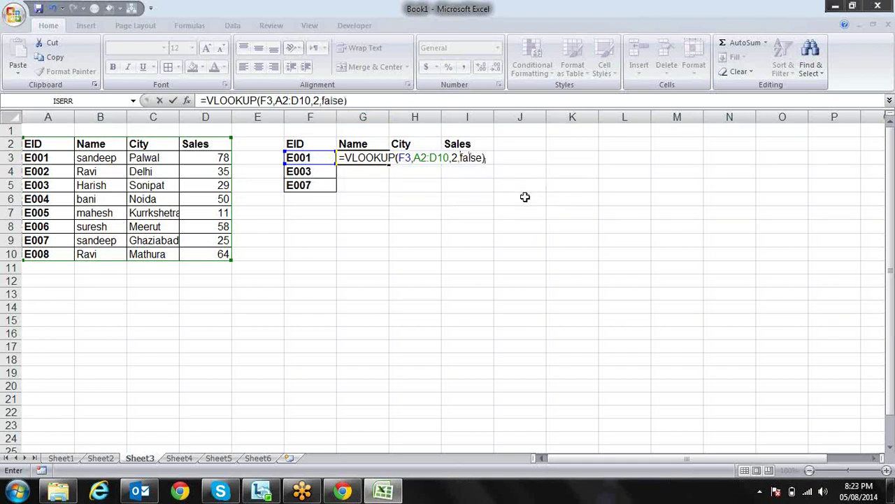
key("Return")
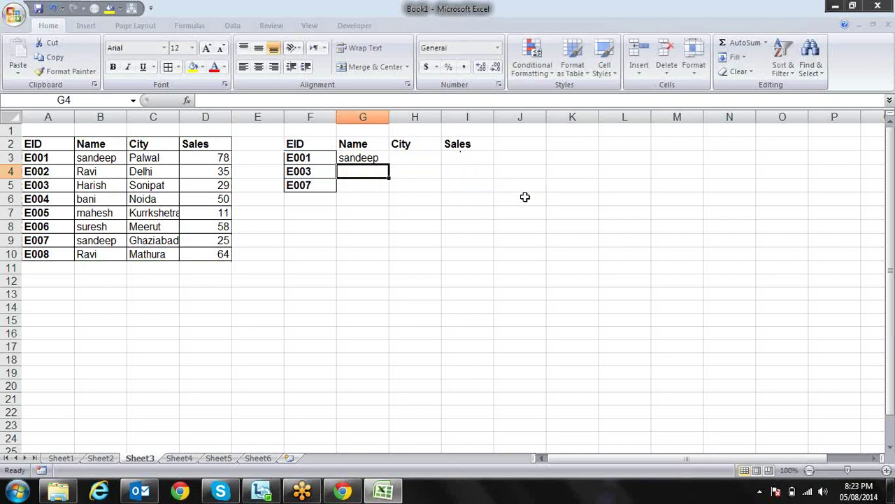
key("Up")
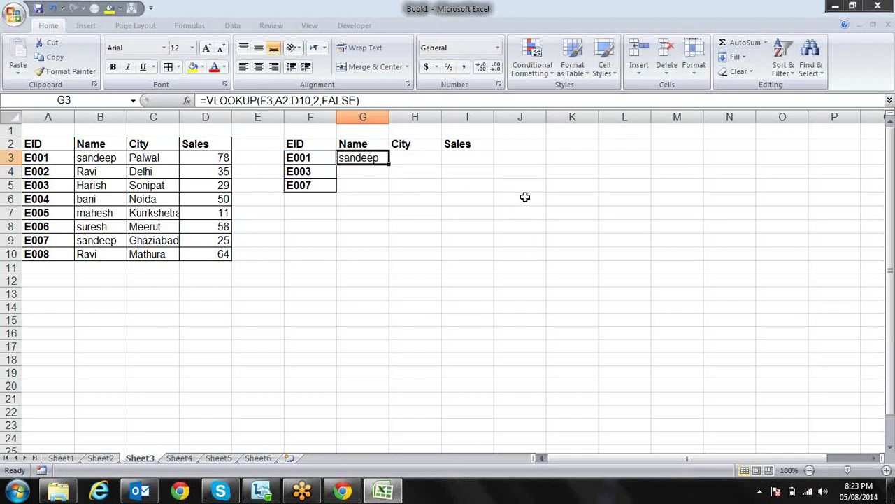
key("F2")
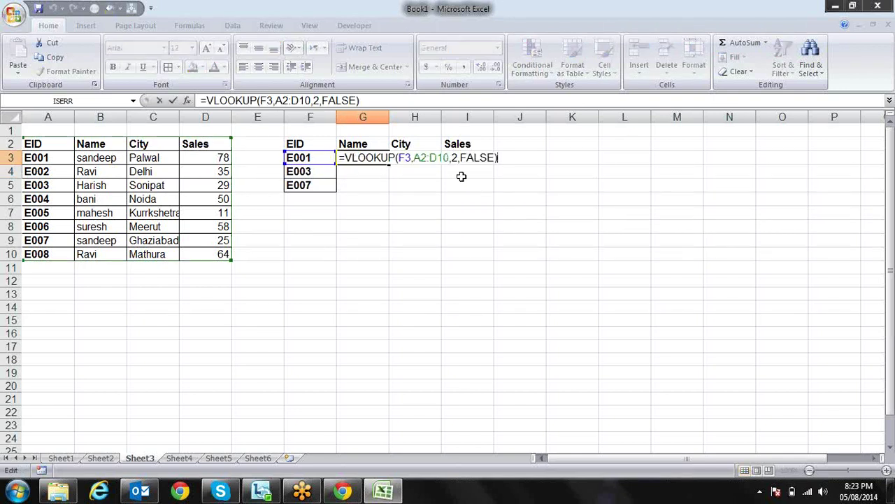
key("Return")
key("Up")
key("Right")
type("=VLOOKUP(")
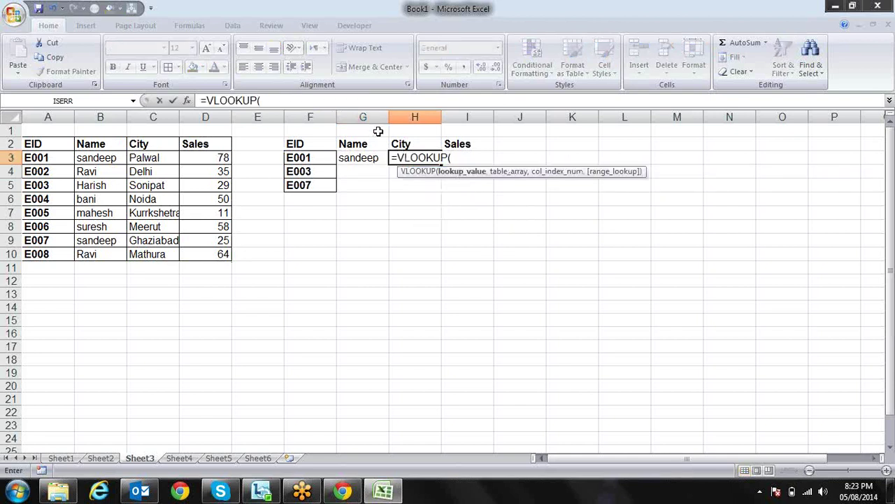
left_click(298, 157)
type(",")
left_click_drag(55, 143, 214, 249)
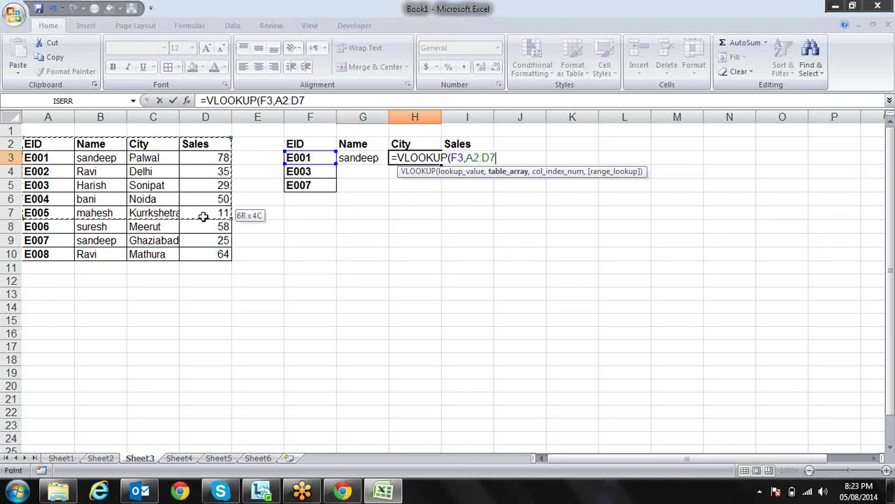
type(",")
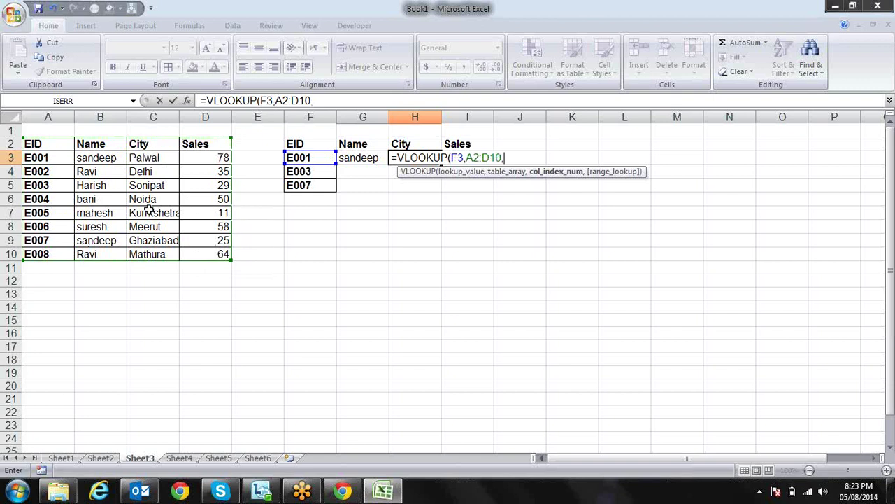
type("3,")
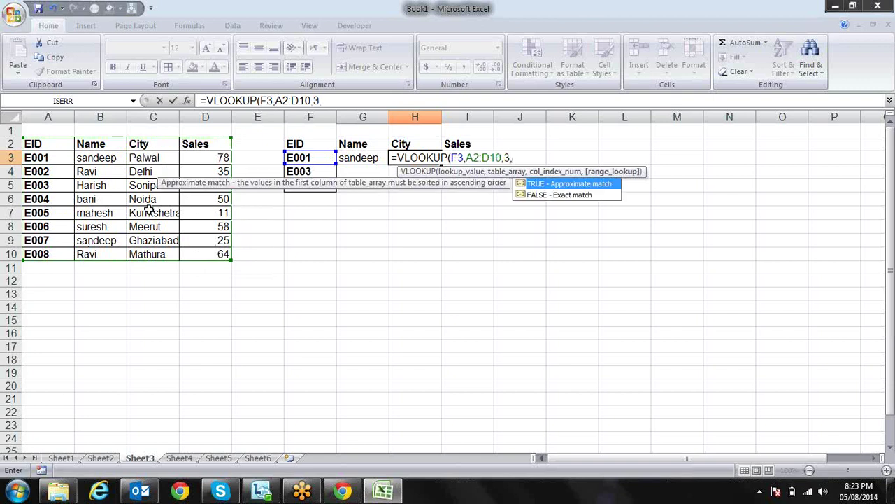
type("0)")
key("Return")
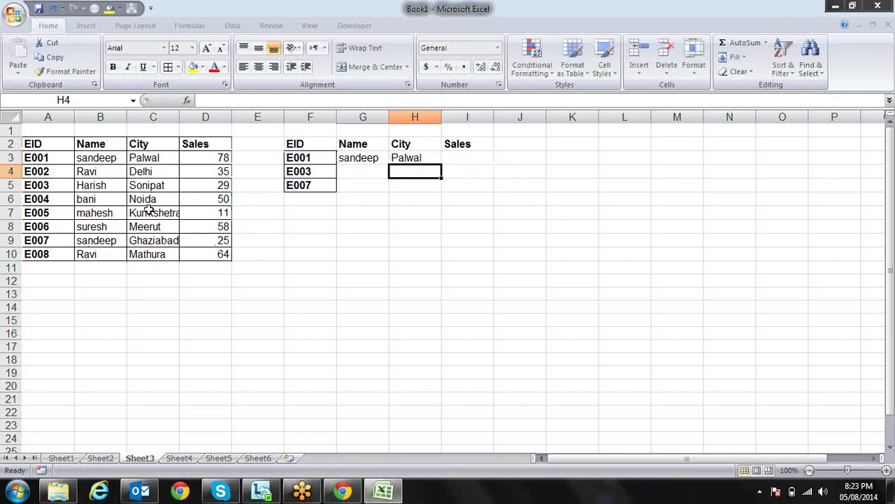
key("Up")
key("Right")
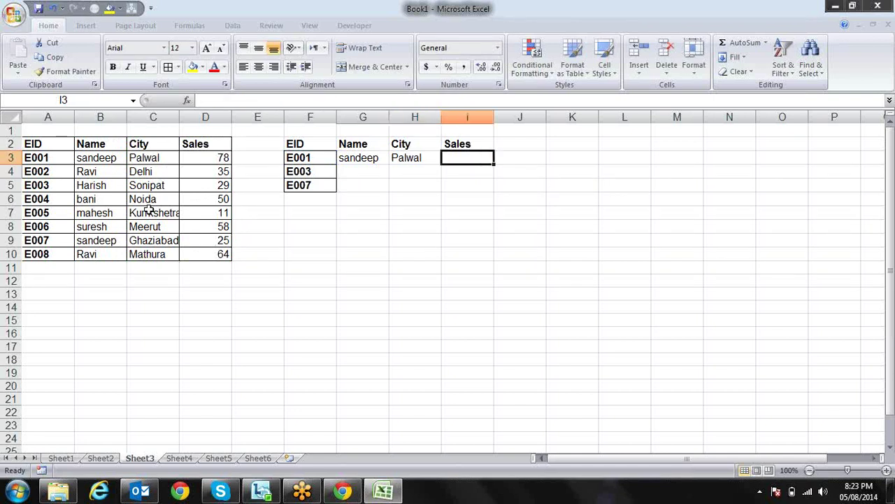
key("Left")
key("Left")
key("Right")
key("Delete")
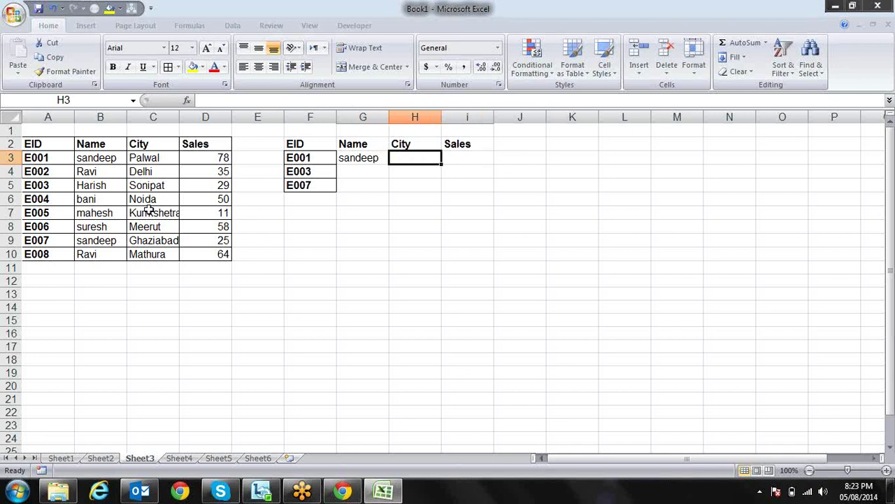
Make the table reference in G3's VLOOKUP absolute as $A$2:$D$10
key("Left")
key("Right")
key("Right")
key("Left")
key("Left")
key("Right")
key("Right")
key("Left")
key("Left")
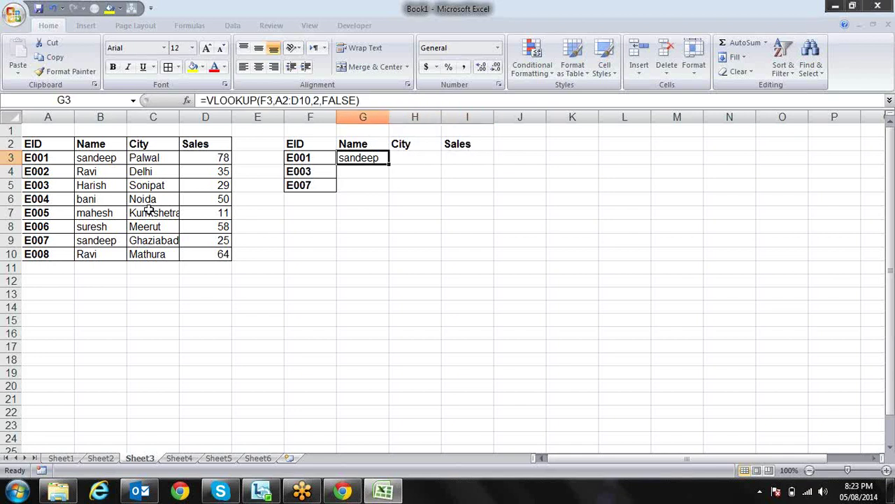
key("F2")
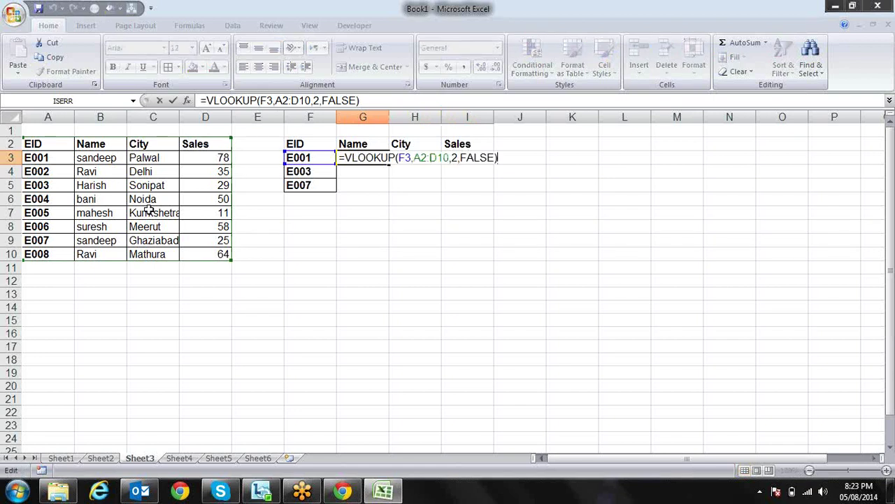
key("Left")
key("Left")
key("Left")
key("Left")
key("shift+Left")
key("shift+Left")
key("shift+Left")
key("shift+Left")
key("shift+Left")
key("shift+Left")
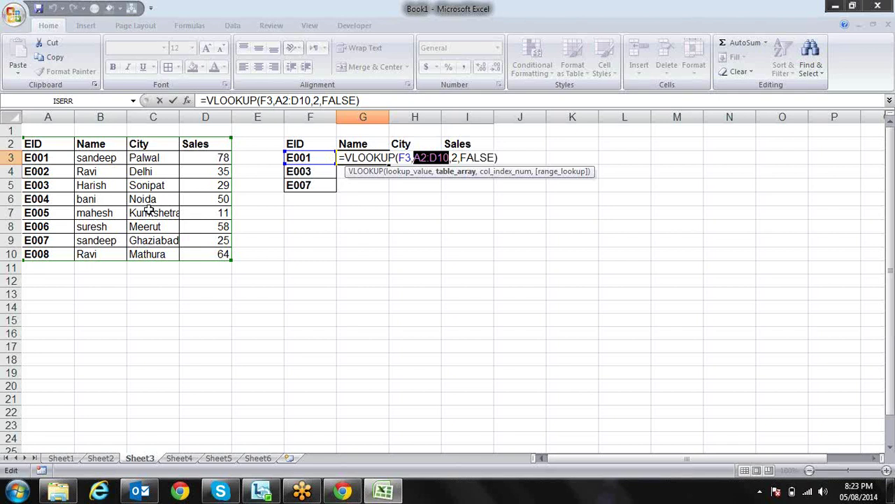
key("F4")
key("Left")
key("Left")
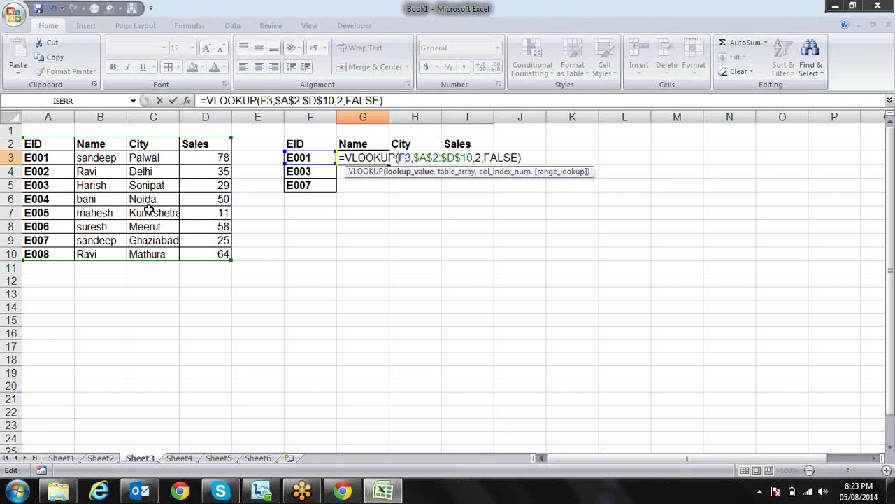
Lock the lookup column as $F3 and confirm =VLOOKUP($F3,$A$2:$D$10,2,FALSE), still returning sandeep
type("$")
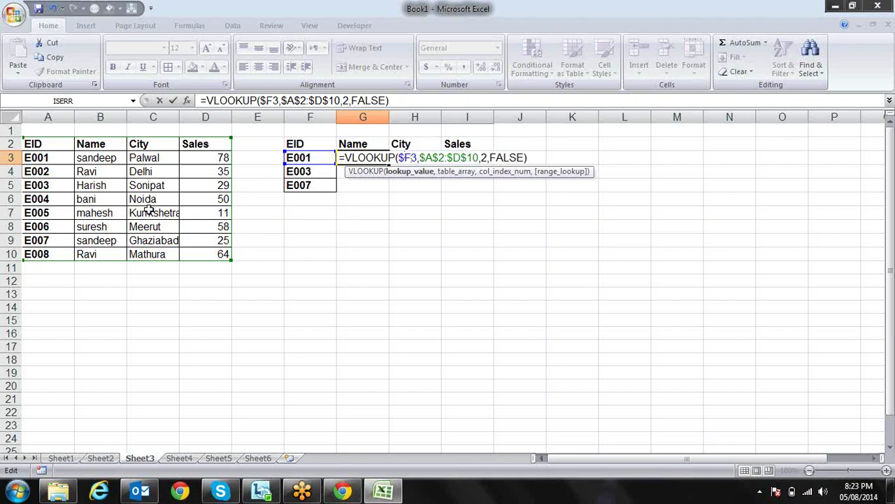
key("Return")
key("Up")
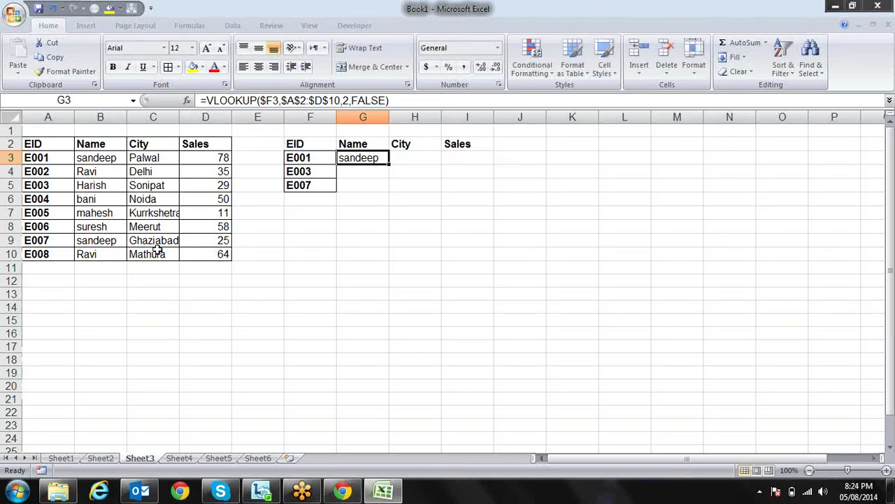
left_click(308, 239)
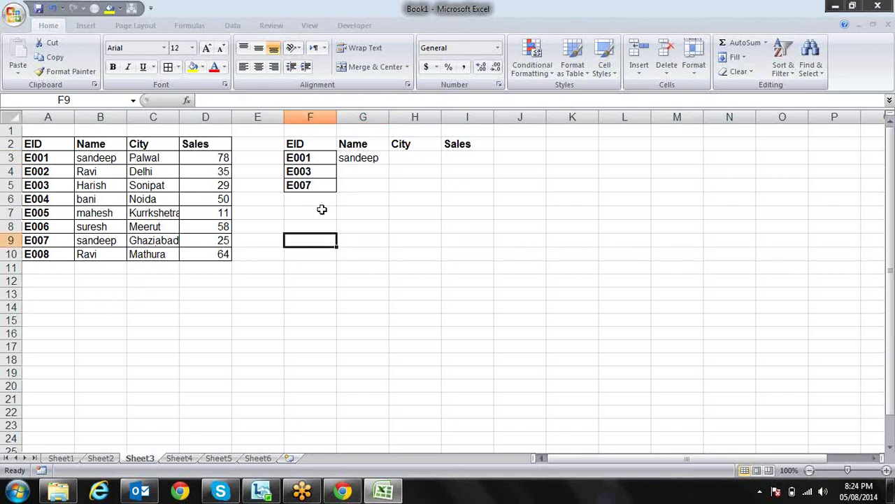
Enter =A2 in F8 so it shows the EID header
left_click(316, 210)
left_click(317, 231)
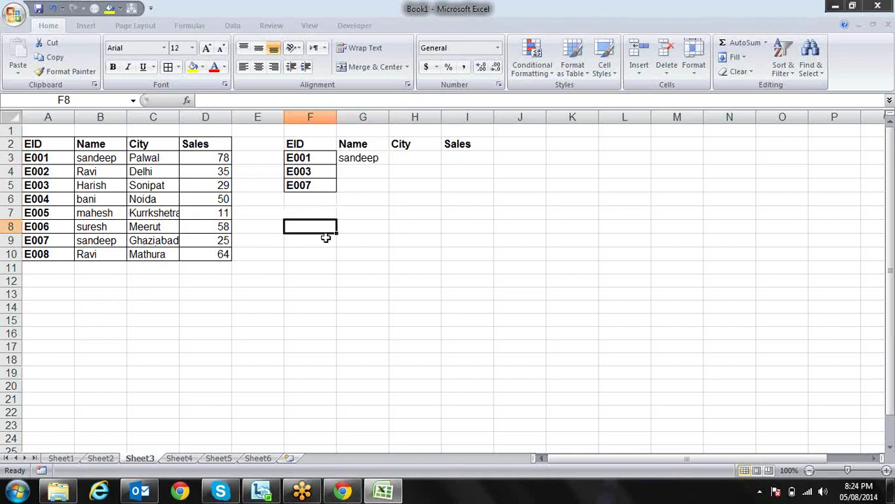
type("=")
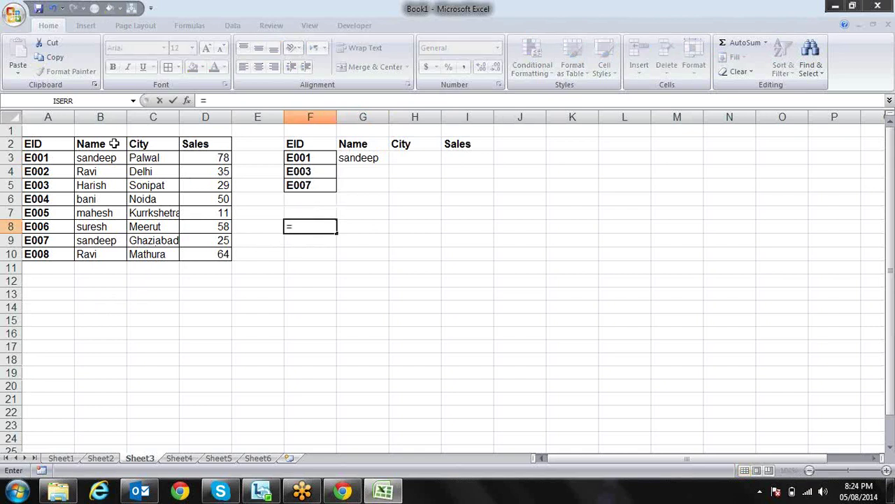
left_click(55, 145)
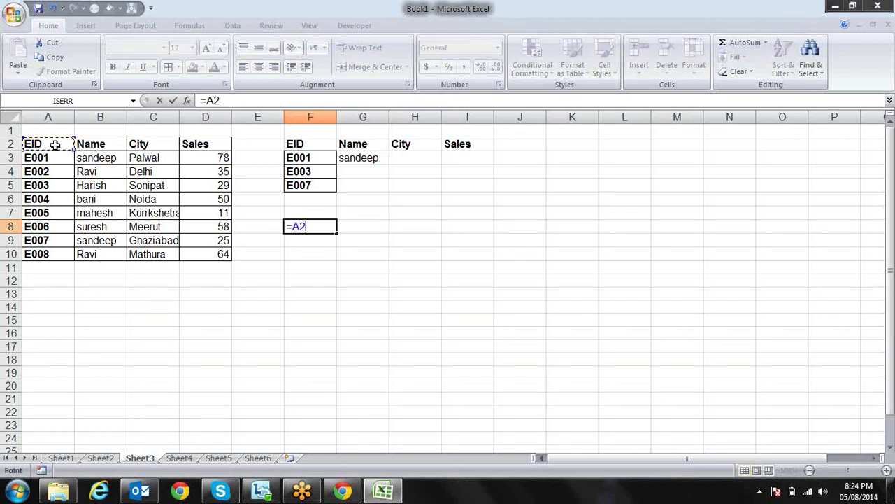
key("Return")
key("Up")
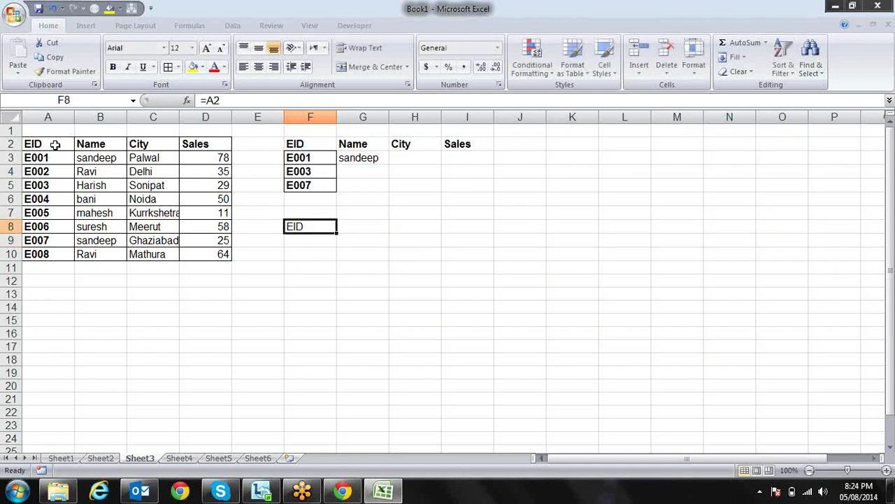
key("F2")
key("Return")
key("Up")
Fill F8's =A2 formula across to I8 so the headers show Name, City and Sales
left_click_drag(338, 232, 514, 236)
left_click(324, 222)
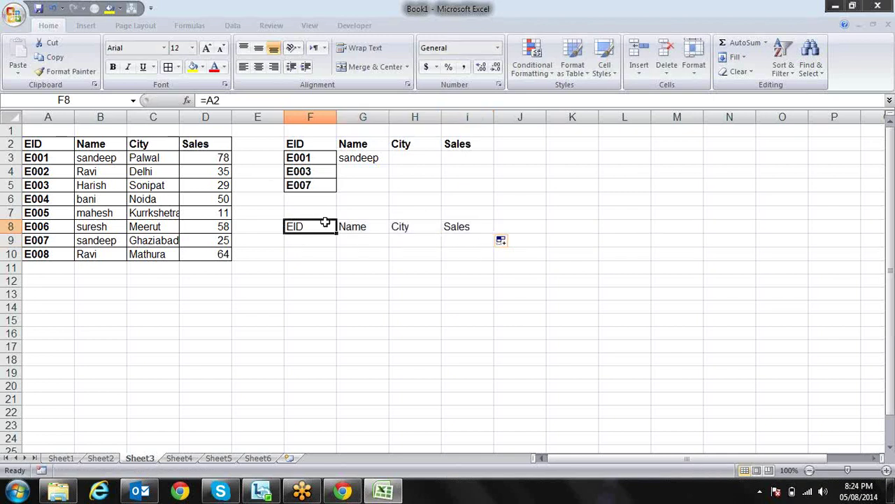
key("F2")
key("Return")
key("Up")
Check that G8, H8 and I8 reference B2, C2 and D2 respectively
left_click(351, 229)
key("F2")
key("Return")
key("Up")
key("Right")
key("F2")
key("Return")
key("Up")
key("Right")
key("F2")
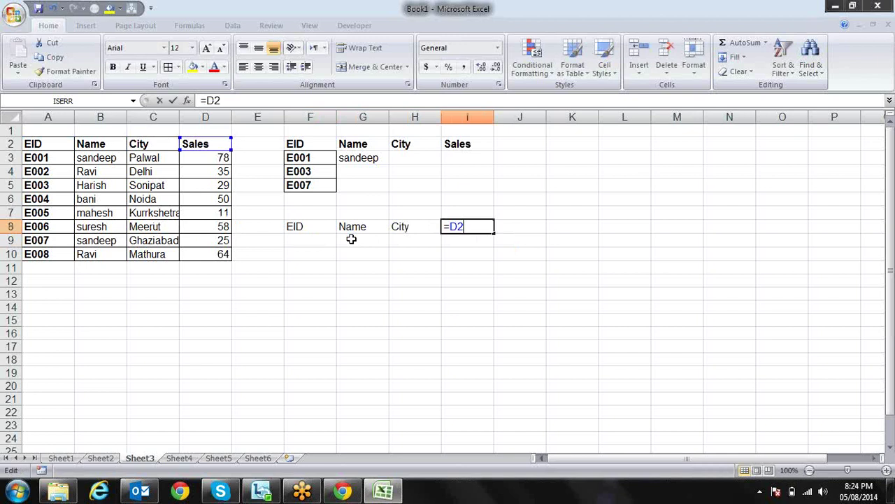
key("Return")
key("Up")
key("Left")
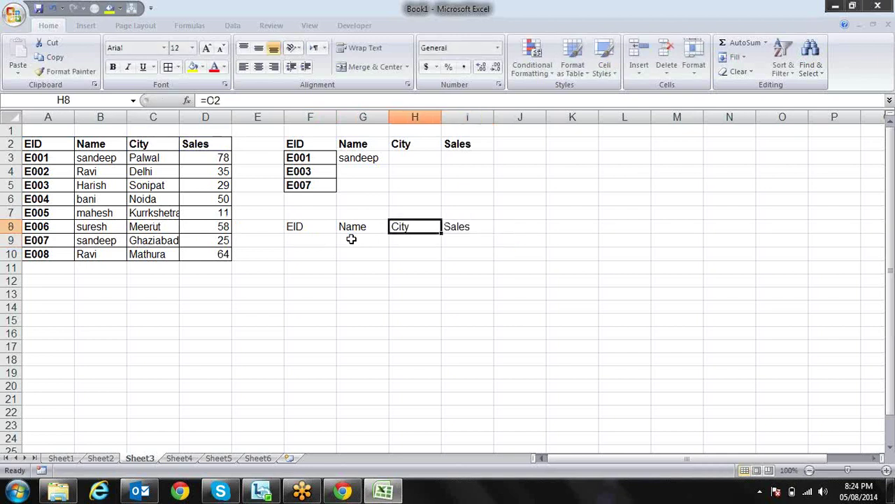
key("Left")
key("Left")
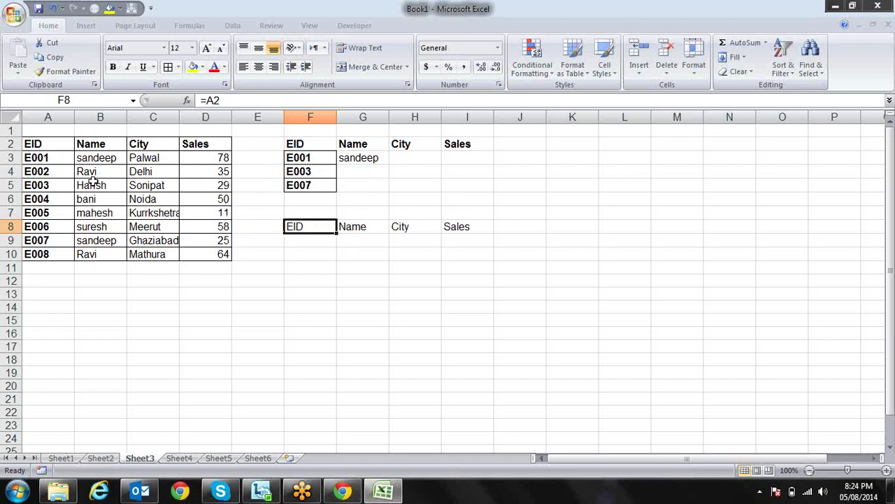
Fill F8 down to F12 to list E001–E004, checking references A3 through A6
left_click_drag(336, 233, 337, 285)
left_click(326, 240)
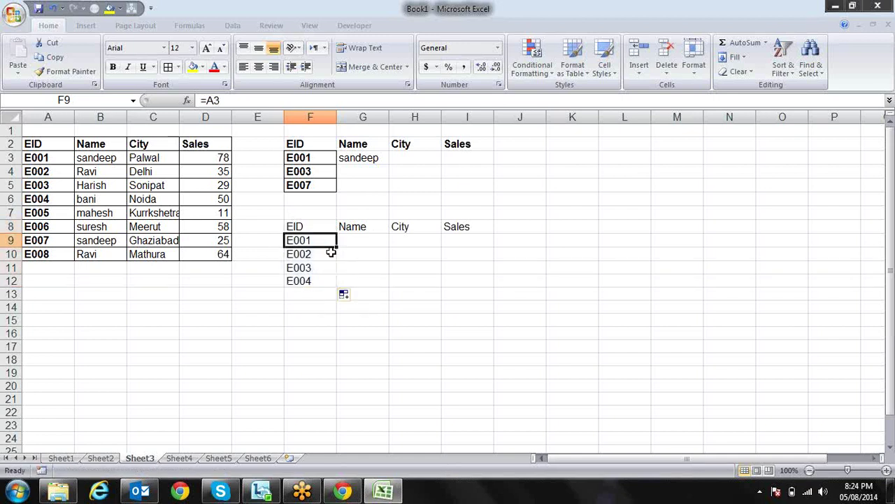
key("F2")
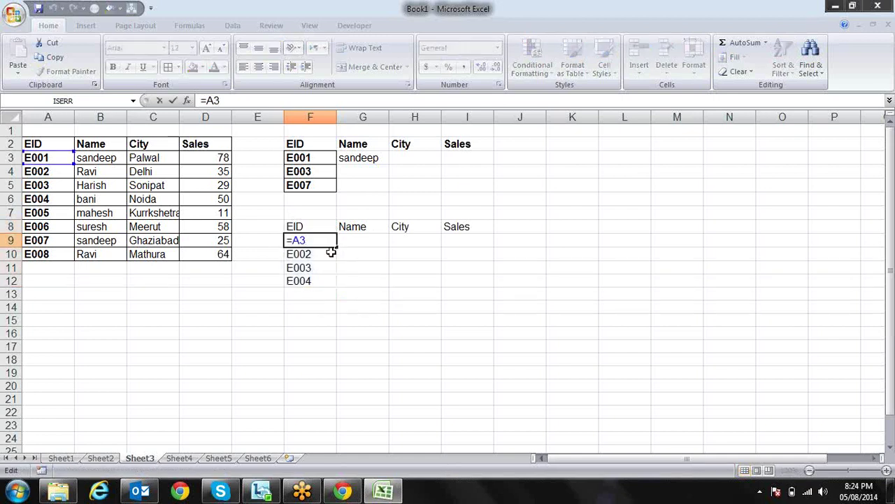
key("Return")
key("F2")
key("Return")
key("F2")
key("Return")
key("F2")
key("Return")
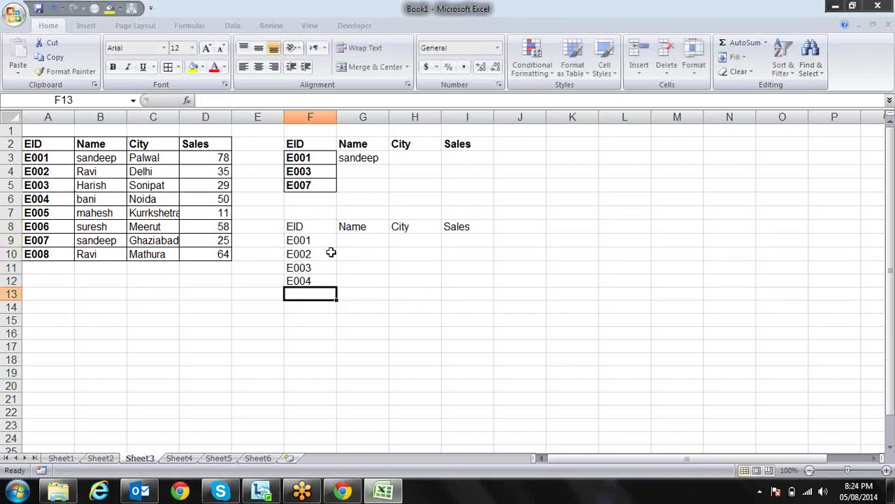
key("Up")
key("Up")
key("Up")
key("Up")
key("Up")
key("F2")
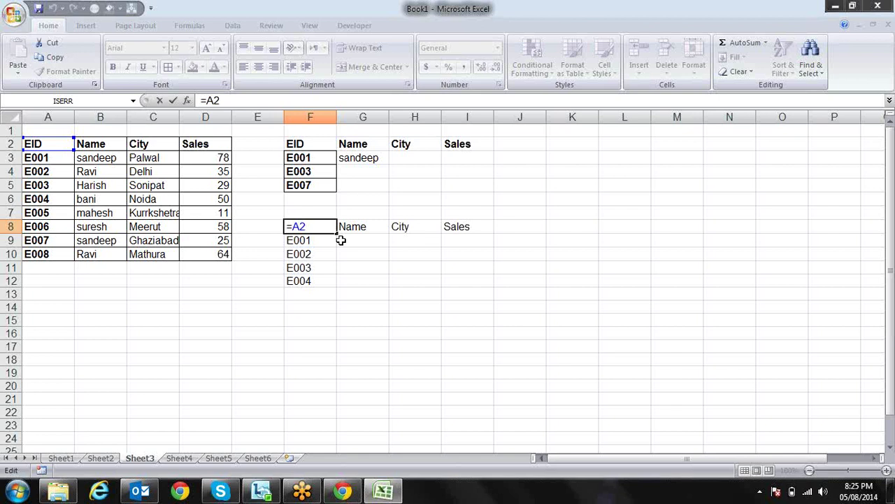
Change F8 to =$A2 and fill it across G8:I8 and down to F12
left_click(294, 227)
type("$")
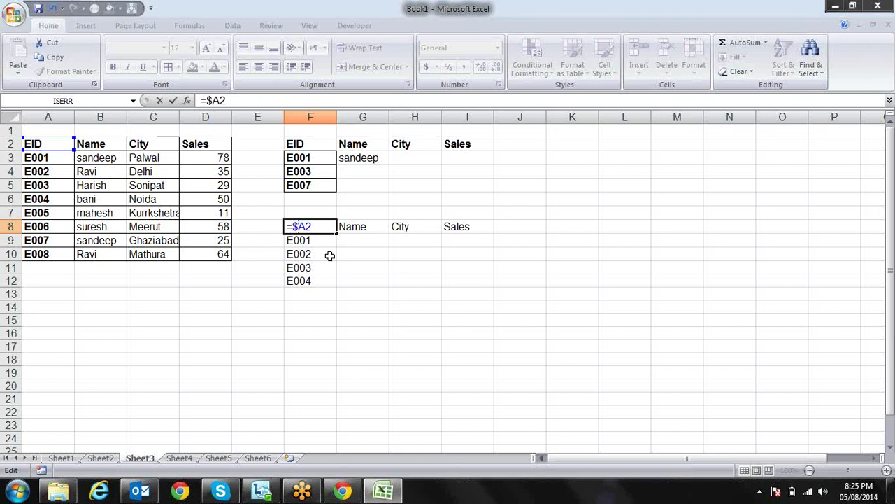
key("Return")
key("Up")
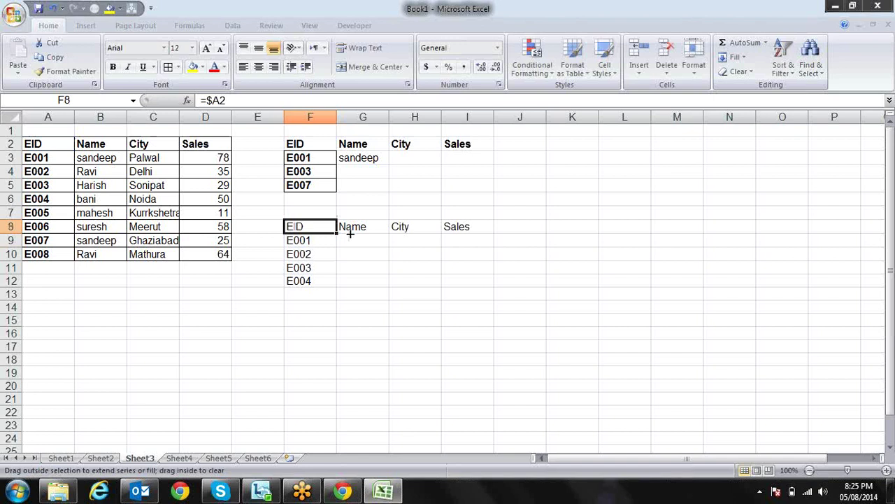
left_click_drag(349, 234, 490, 226)
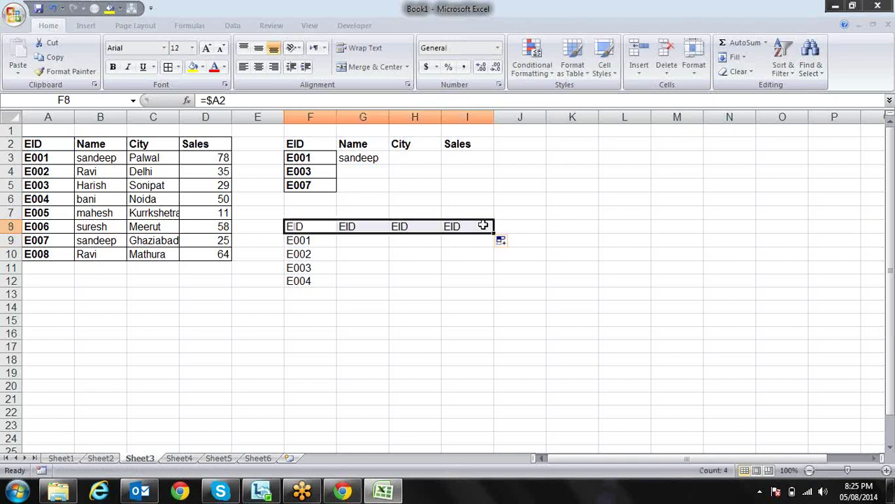
left_click(329, 224)
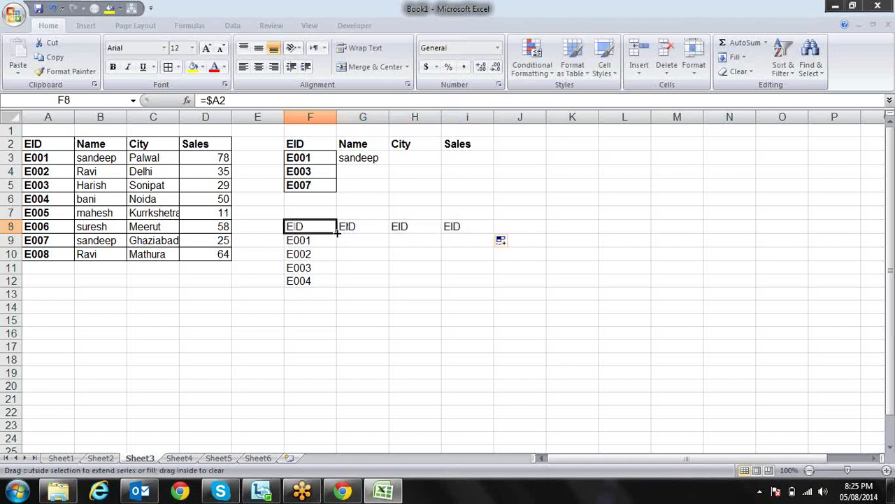
left_click_drag(337, 235, 338, 287)
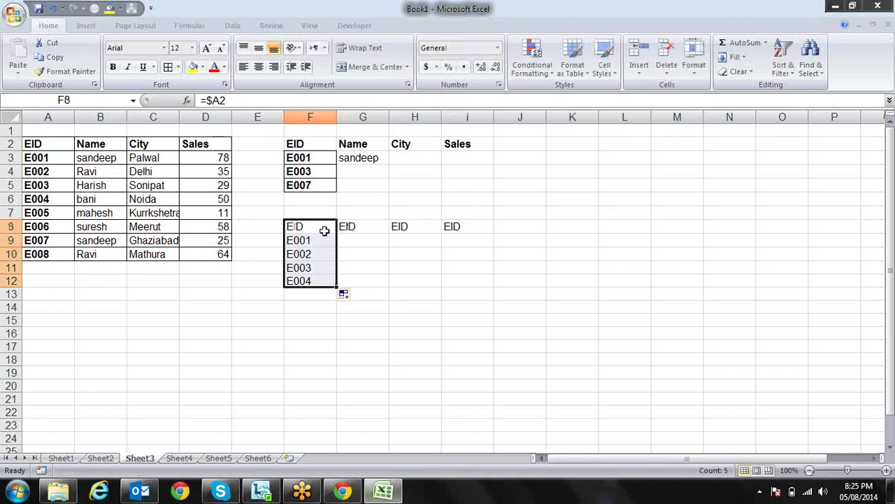
Verify G8:I8 all still reference A2 while column F references A3 downward
key("Down")
key("Up")
key("F2")
key("Escape")
key("Right")
key("F2")
key("Return")
key("Up")
key("Right")
key("F2")
key("Return")
key("Up")
key("Right")
key("F2")
key("Return")
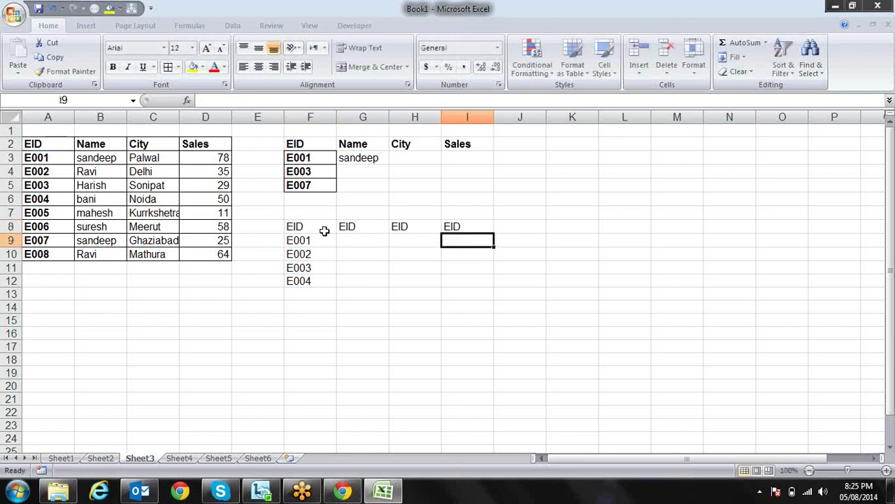
key("Up")
key("Left")
key("Left")
key("Left")
key("Down")
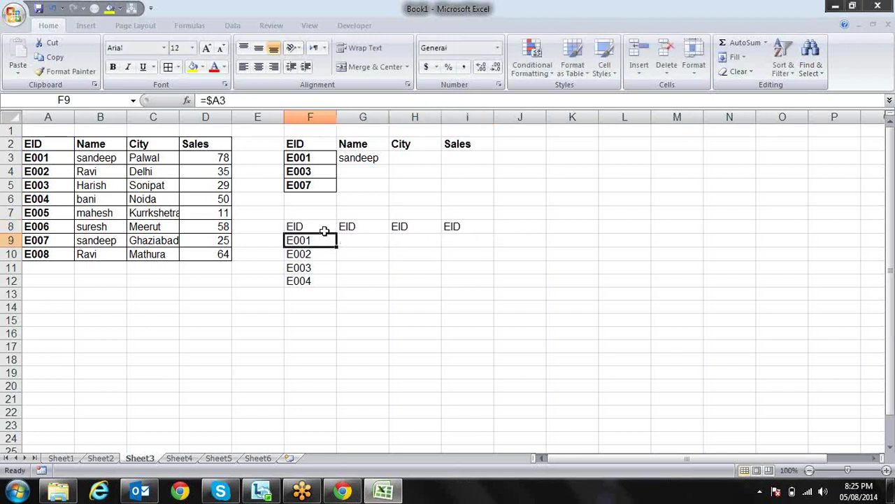
key("F2")
key("Return")
key("F2")
key("Return")
key("F2")
key("Return")
key("F2")
key("Return")
key("Up")
key("Up")
key("Up")
key("Up")
key("Up")
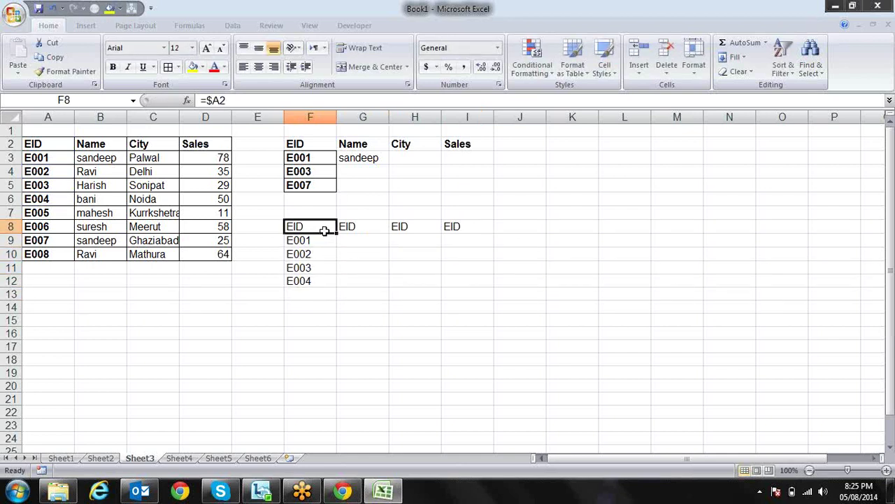
Change F8 to =$A$2 and fill it down to F11 and across to G8, all showing EID
key("F2")
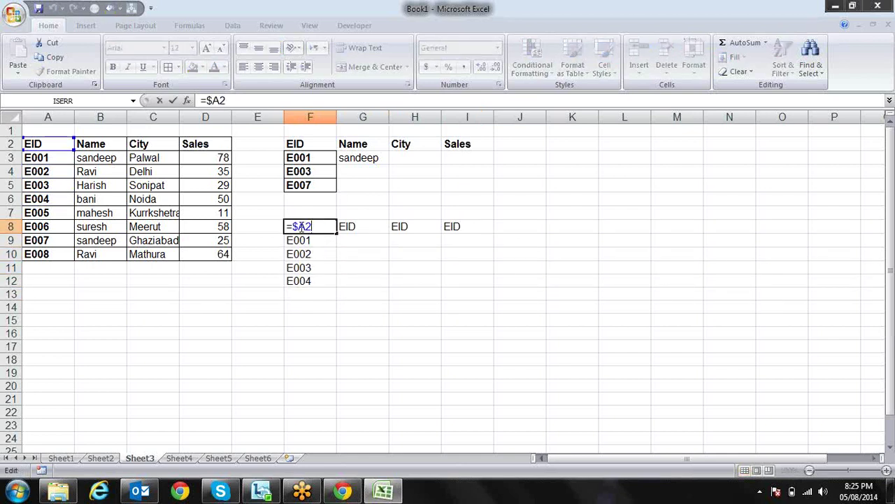
left_click(307, 226)
type("$")
key("ctrl+Return")
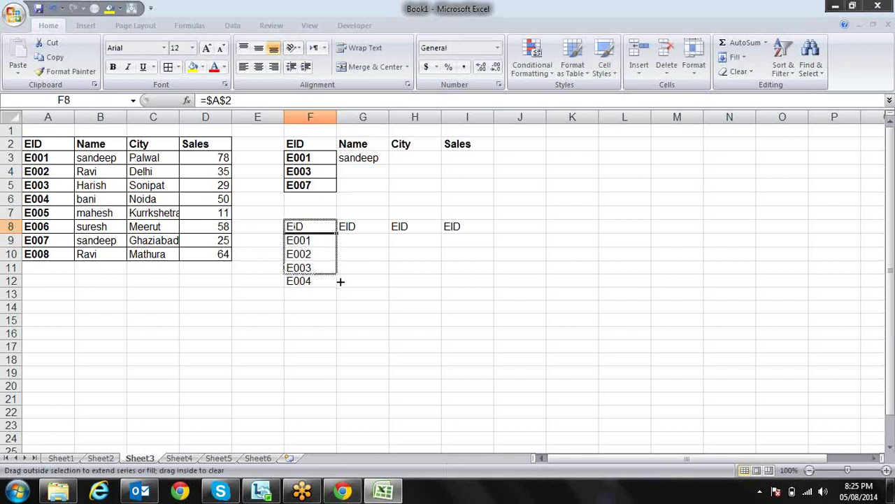
left_click_drag(337, 236, 338, 271)
left_click(331, 228)
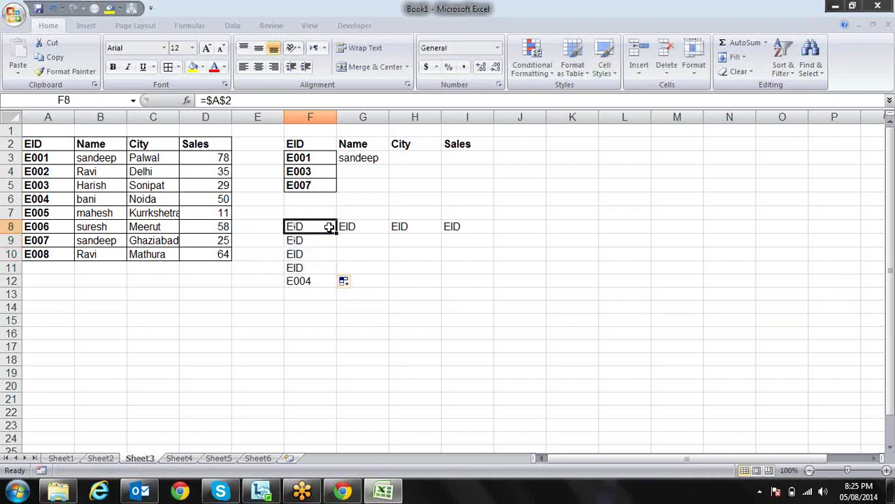
left_click_drag(336, 232, 395, 233)
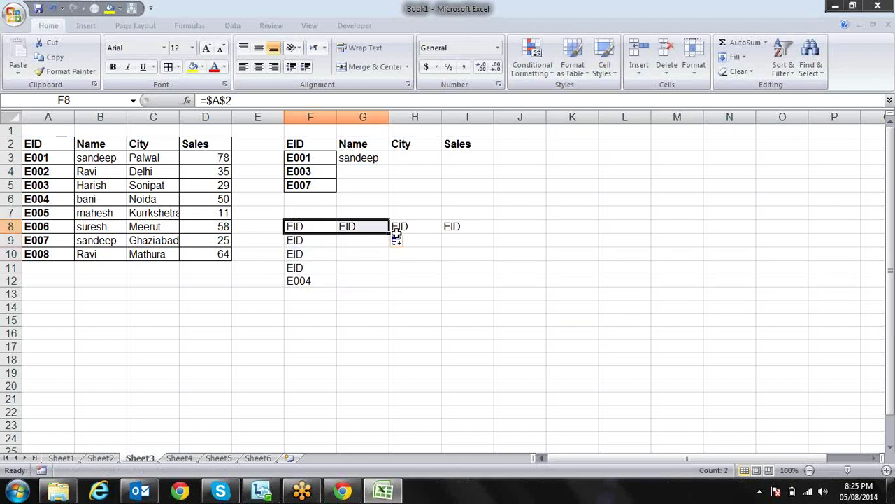
left_click(300, 222)
Edit F8 to =A$2 with only the row locked and fill it over F8:H11
key("F2")
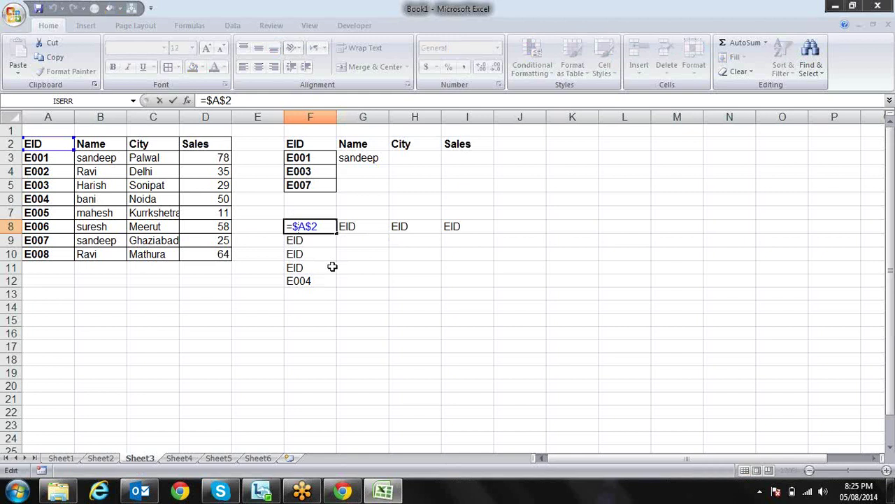
key("Delete")
key("Return")
key("Up")
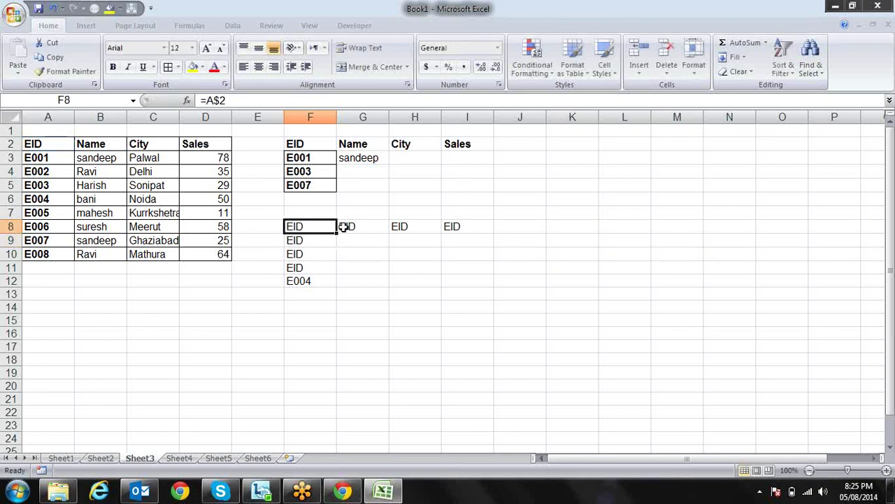
mouse_move(340, 232)
left_mouse_down()
mouse_move(442, 232)
mouse_move(444, 275)
left_mouse_up()
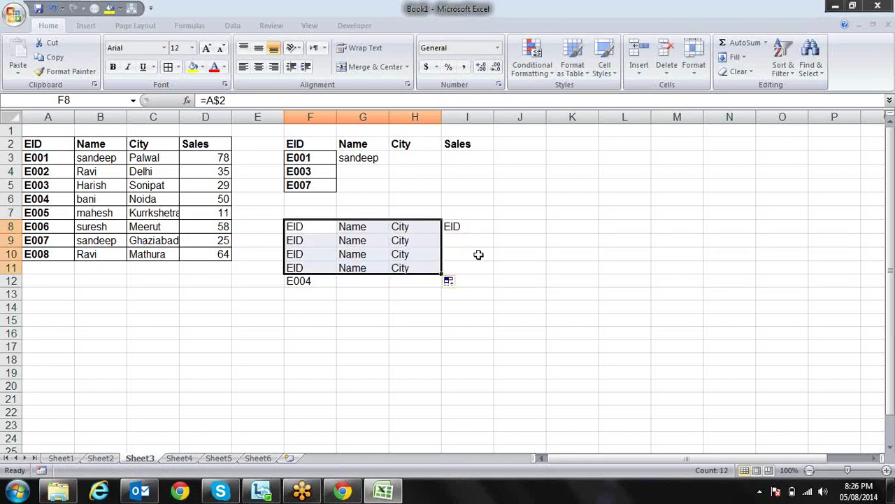
Clear the demonstration cells F8:I12 and return to G3
key("Down")
key("Up")
key("shift+Right")
key("shift+Right")
key("shift+Right")
key("shift+Down")
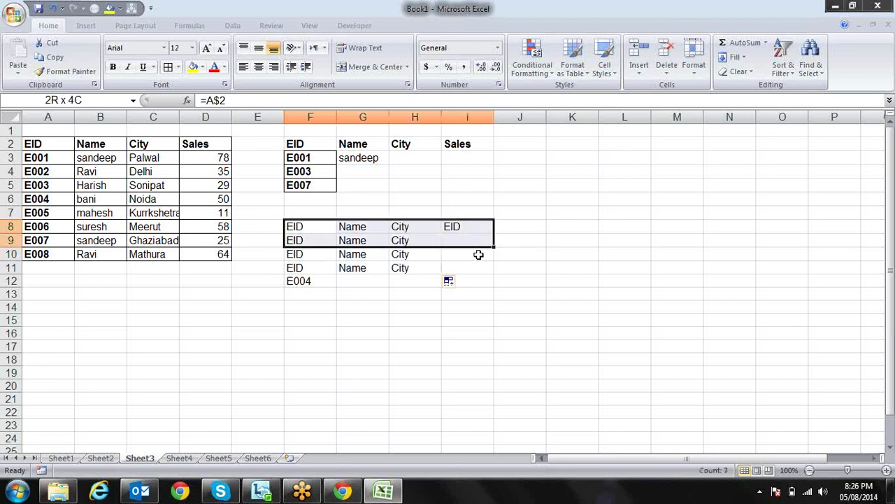
key("shift+Down")
key("shift+Down")
key("shift+Down")
key("Delete")
key("Up")
key("Up")
key("Up")
key("Up")
key("Up")
key("Right")
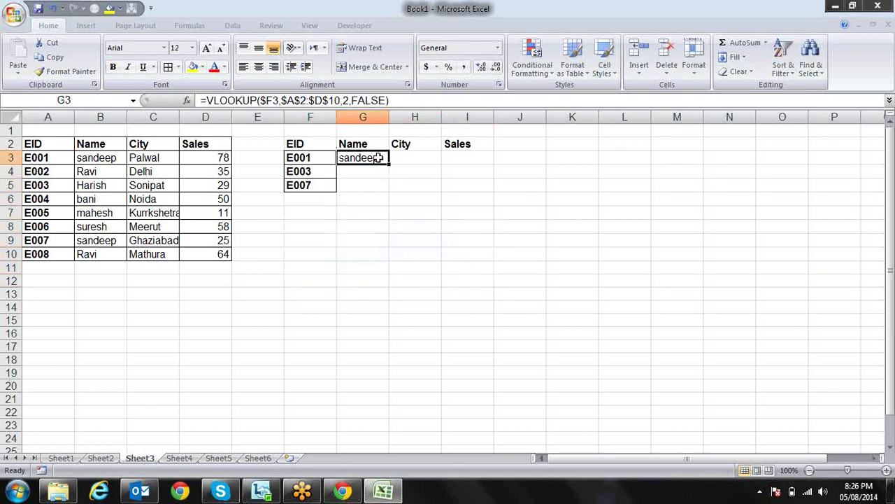
Confirm G3's VLOOKUP and fill it across to H3 and I3
key("F2")
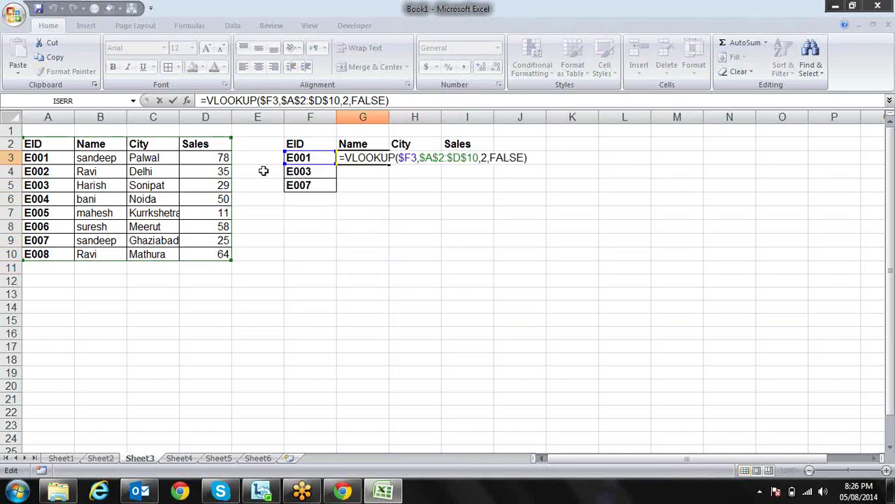
left_click_drag(231, 183, 231, 183)
key("Return")
key("Up")
left_click_drag(391, 165, 491, 165)
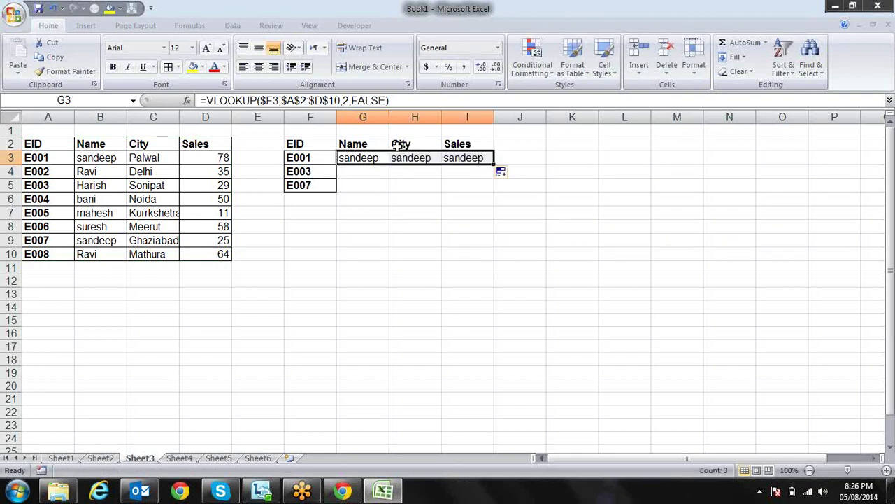
left_click(360, 158)
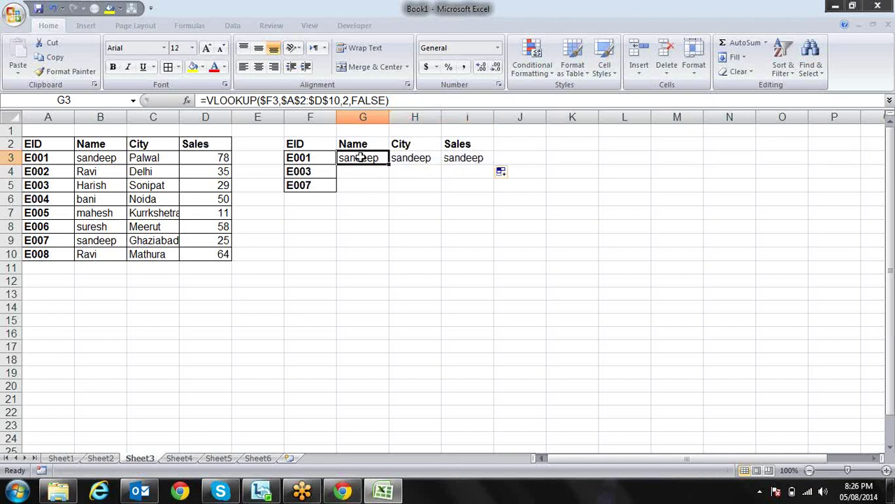
Change H3's column index to 3 so it returns the city Palwal
key("Right")
key("F2")
key("Left")
key("Left")
key("Left")
Change I3's column index to 4 so it returns sales 78, then select G3:I3
key("Left")
key("Left")
key("Left")
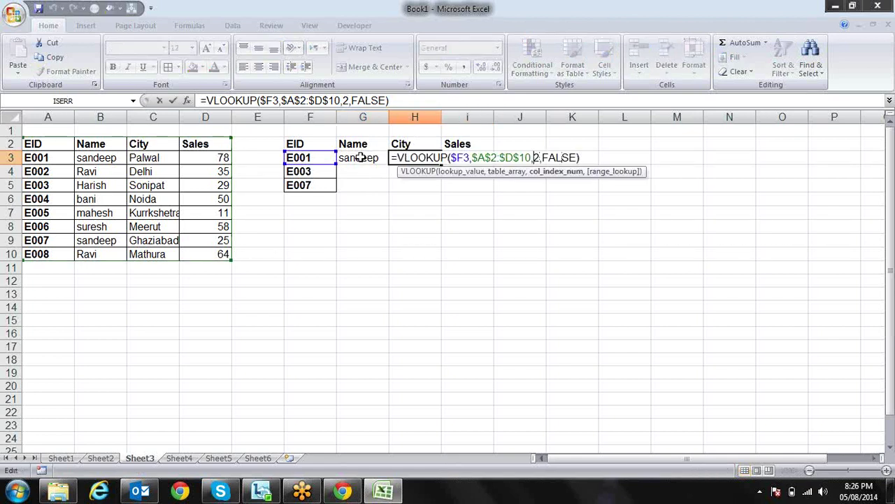
key("BackSpace")
type("3")
key("ctrl+Return")
key("Right")
key("F2")
key("Left")
key("Left")
key("Left")
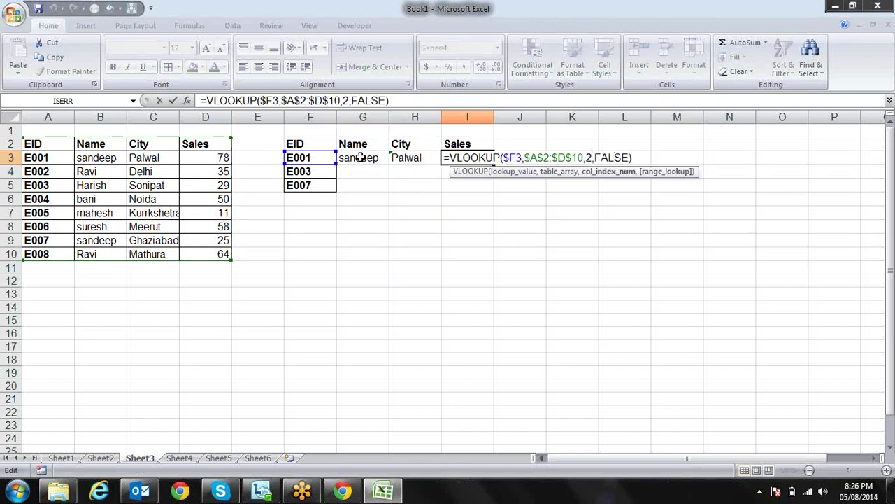
key("BackSpace")
type("4")
key("Return")
key("Up")
key("Left")
key("Left")
key("shift+Right")
key("shift+Right")
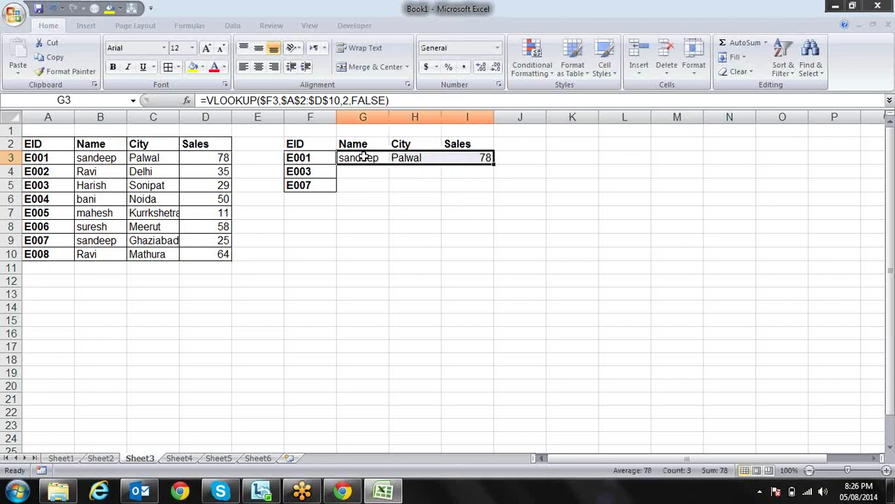
Fill the G3:I3 lookup formulas down to row 5 and review row 3's formulas
double_click(493, 165)
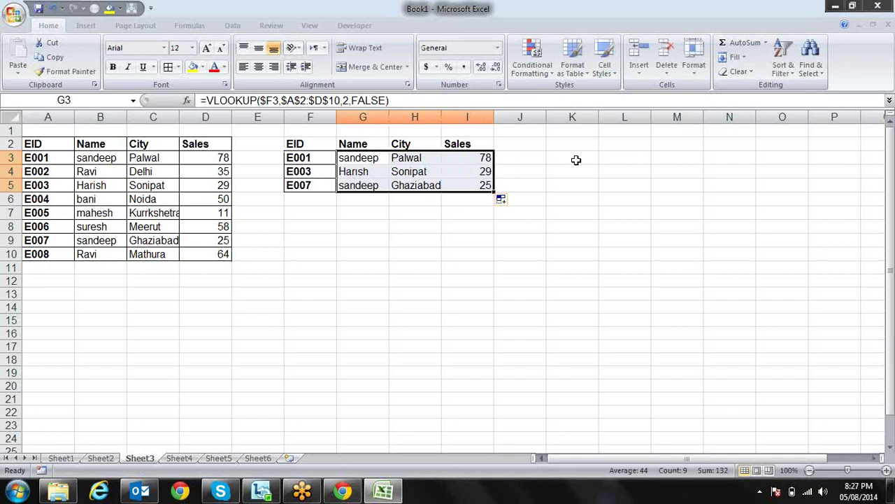
key("Left")
key("Right")
key("Right")
key("Right")
key("Left")
key("Left")
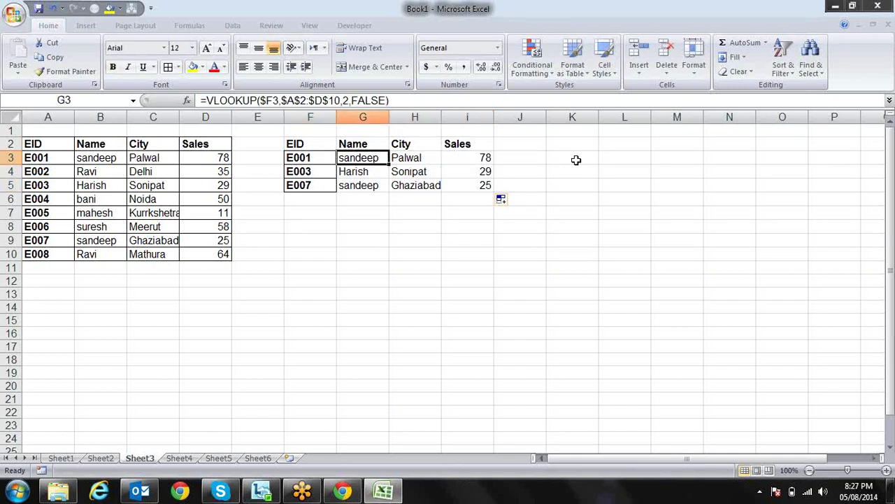
key("Right")
key("Right")
key("Left")
key("Left")
key("Down")
key("Left")
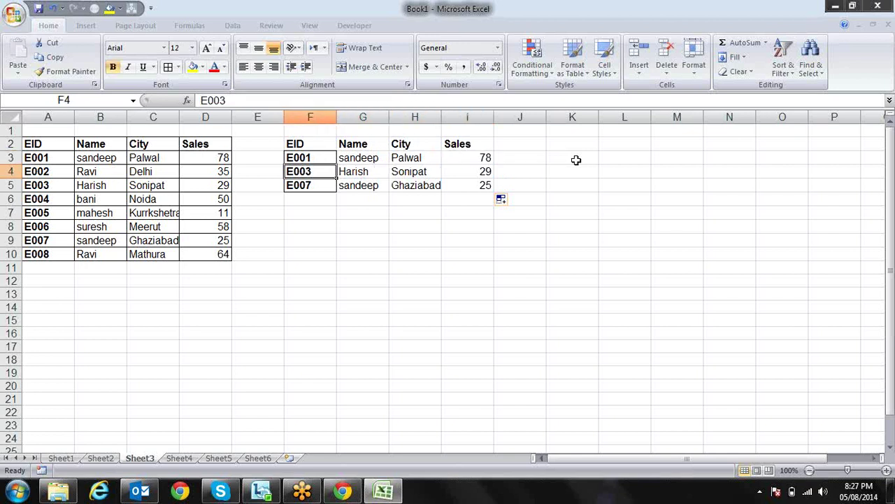
Change F4 to E004 so row 4 returns bani, Noida and 50
type("E004")
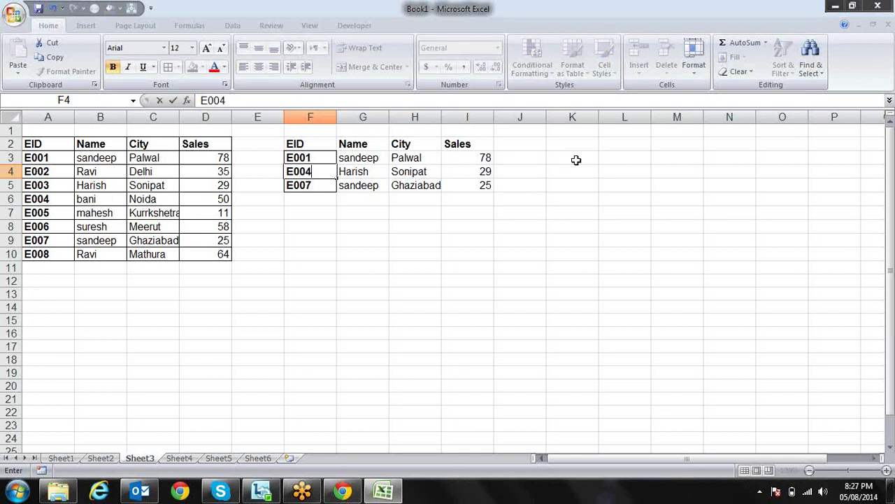
key("Return")
key("Up")
key("Right")
key("Right")
key("Right")
key("Right")
key("Left")
key("Left")
key("Left")
key("Right")
key("Right")
key("Left")
key("Left")
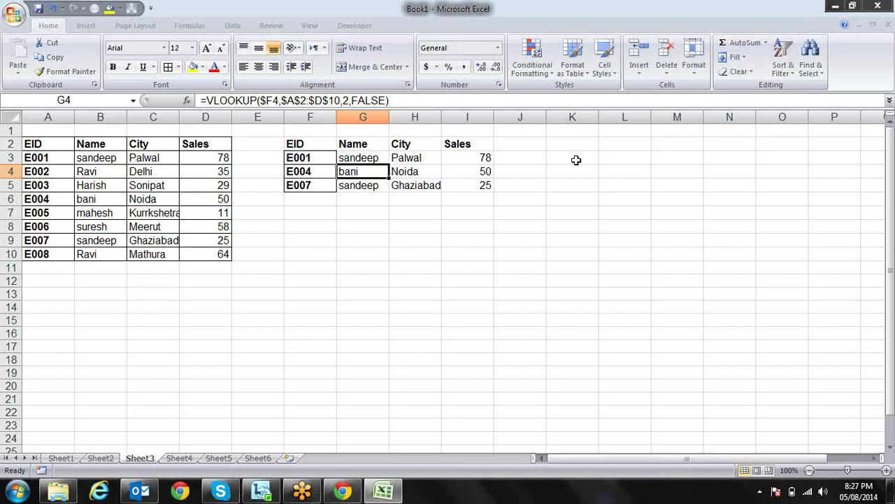
Review the lookup formulas in rows 3–5 against the EID and City headers
key("Up")
key("Down")
key("Down")
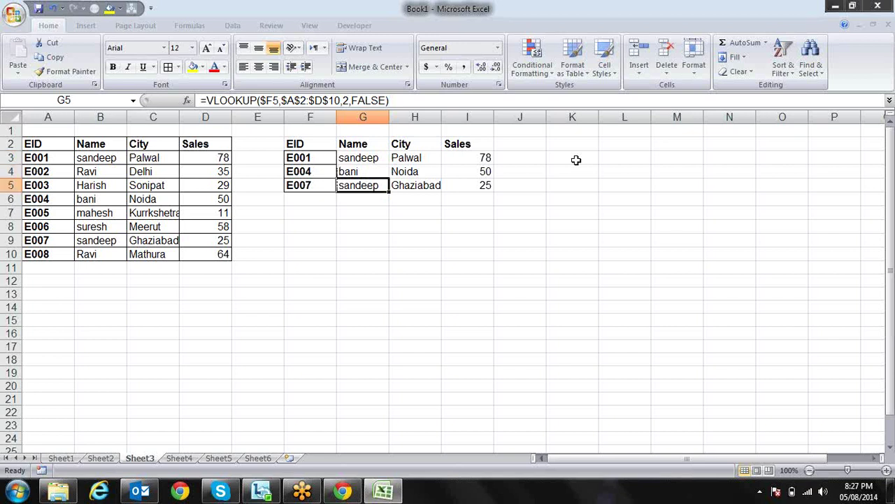
key("Right")
key("Right")
key("Left")
key("Up")
key("Up")
key("Up")
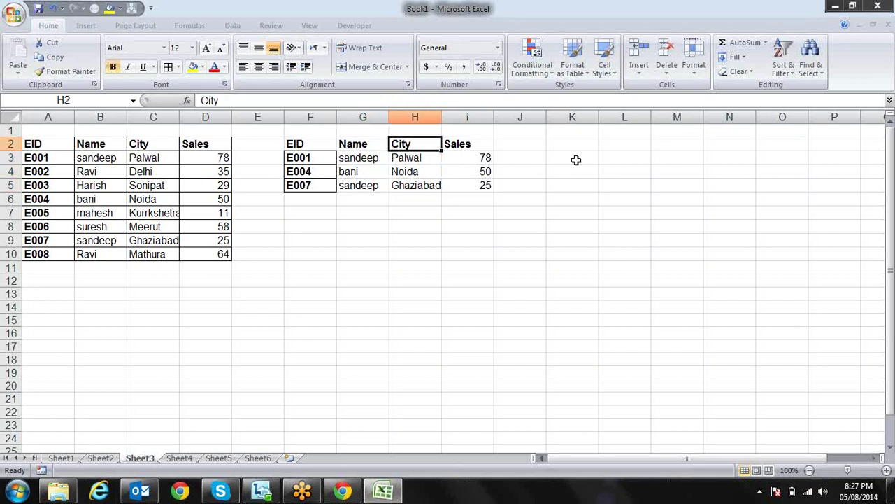
key("Left")
key("Left")
key("Left")
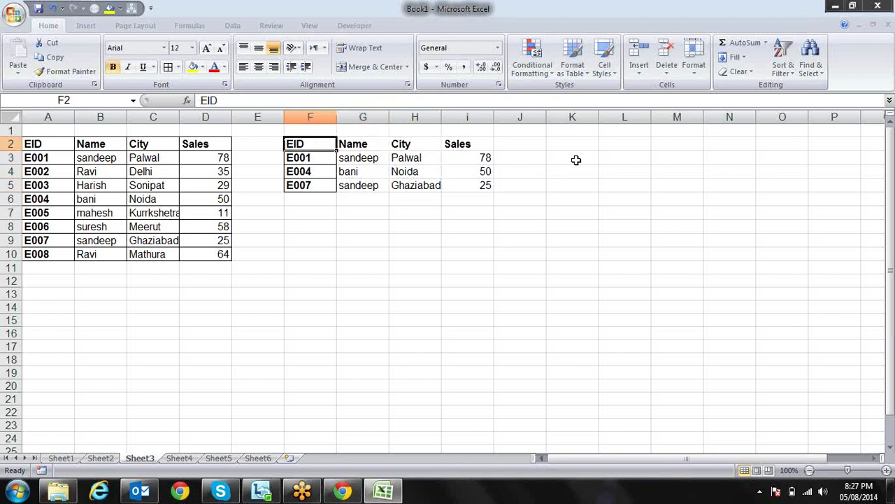
key("Down")
key("Down")
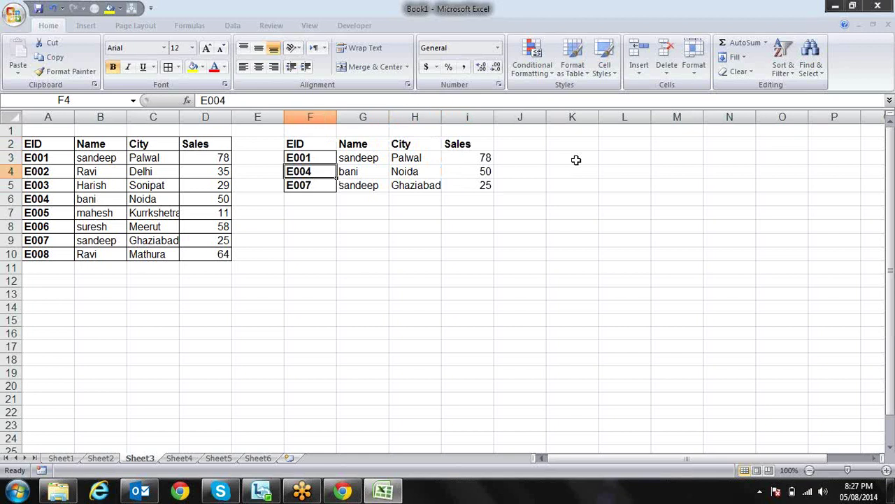
key("Up")
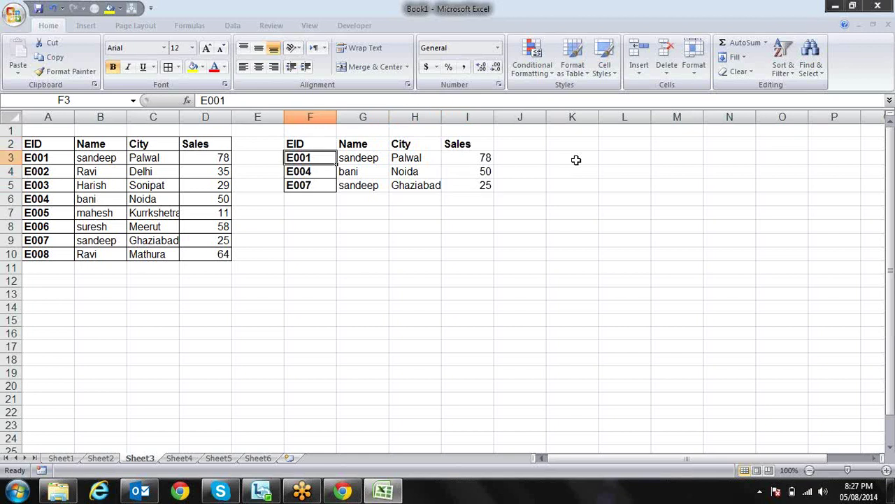
key("Right")
key("Right")
key("Left")
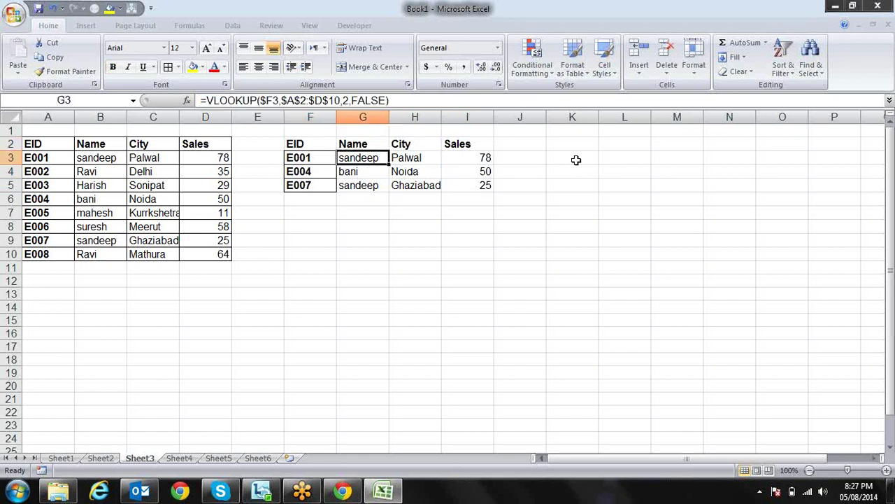
Insert a blank column A before the data table and check the shifted cells
key("Left")
key("Left")
key("Left")
key("Left")
key("Left")
key("Left")
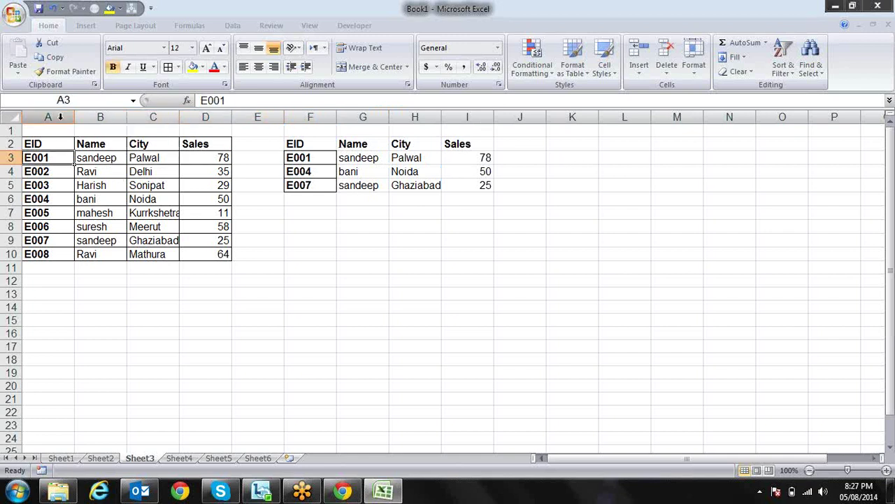
right_click(60, 117)
left_click(101, 183)
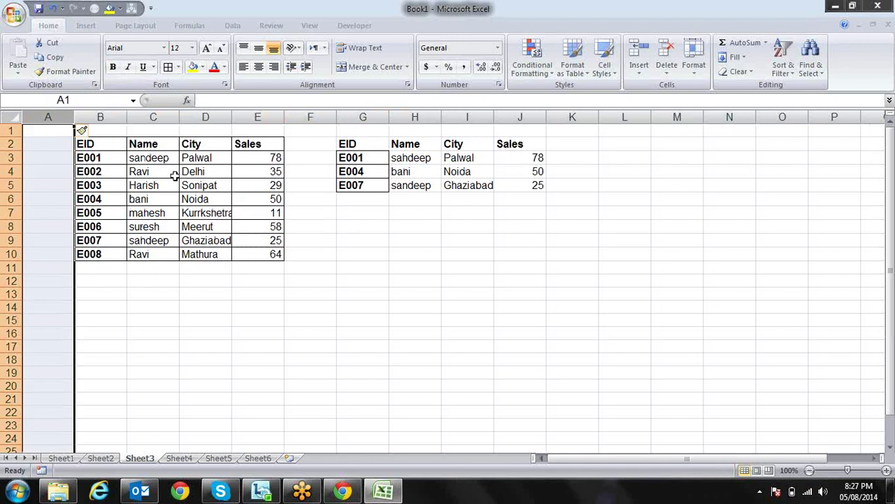
left_click(30, 145)
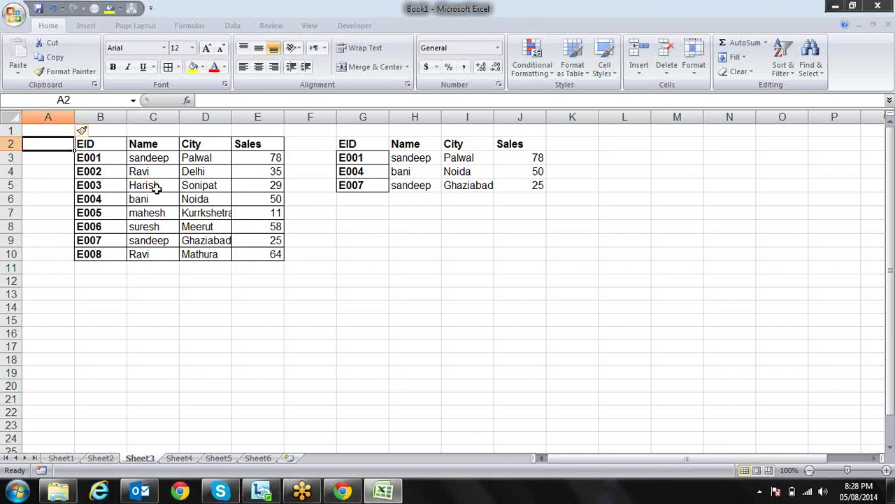
left_click(110, 168)
key("Right")
key("Right")
key("Right")
key("Right")
key("Left")
Inspect the EID, name, city and sales cells, then copy the lookup headers G2:J2
left_click(81, 144)
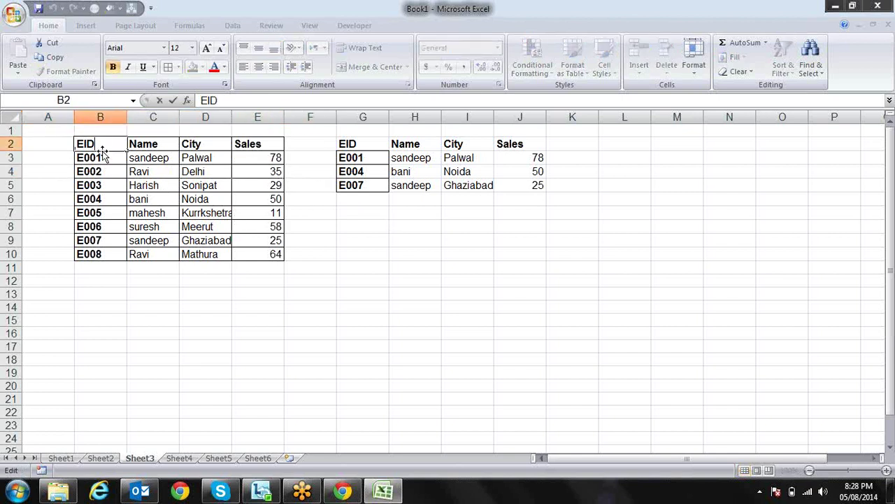
left_click_drag(102, 156, 107, 242)
left_click(151, 173)
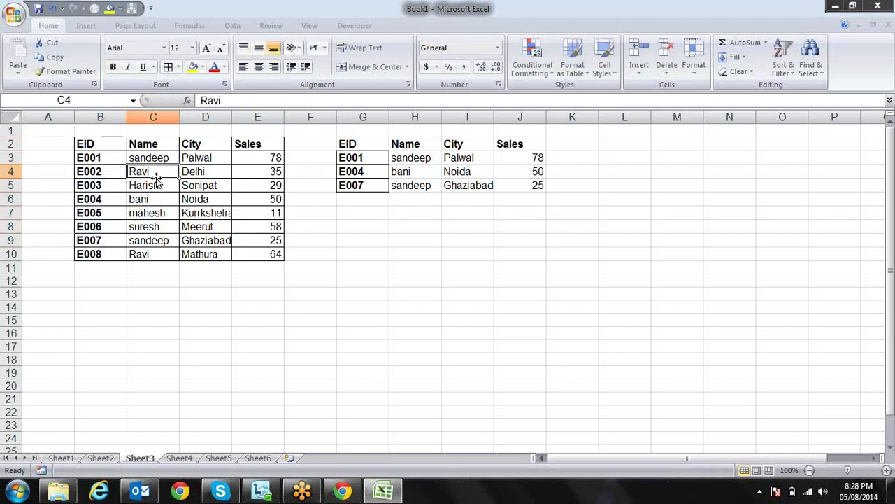
left_click(212, 170)
left_click(246, 174)
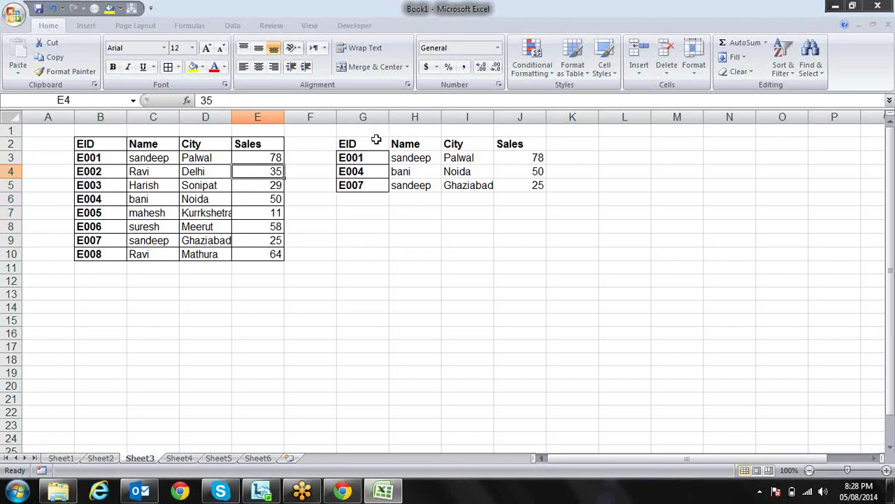
mouse_move(368, 144)
left_mouse_down()
mouse_move(456, 162)
mouse_move(517, 141)
left_mouse_up()
key("ctrl+c")
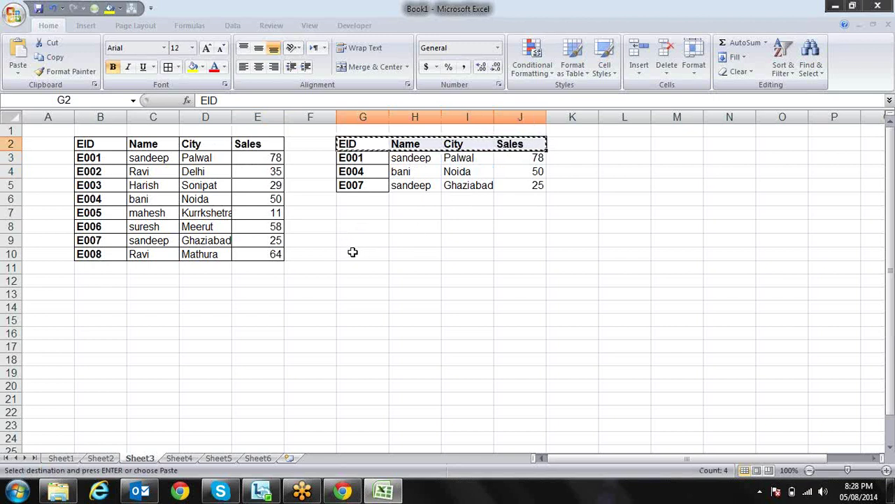
key("Escape")
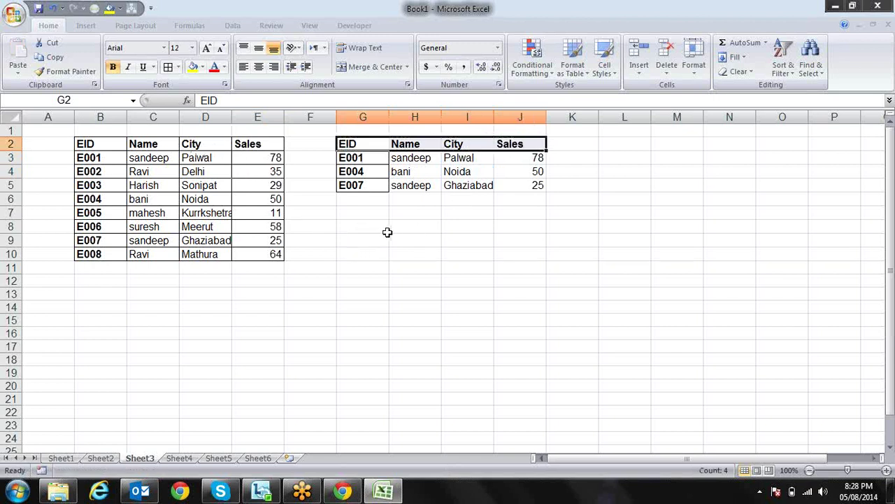
key("ctrl+c")
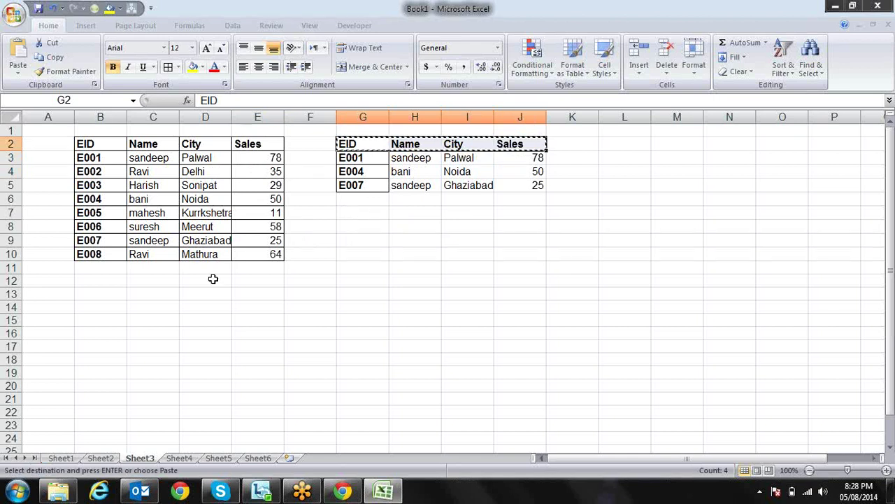
left_click(110, 293)
key("Return")
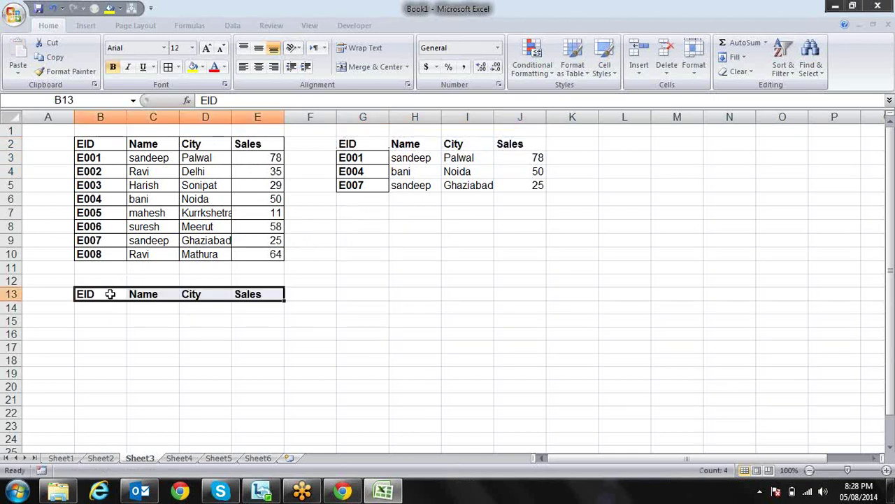
mouse_move(90, 144)
left_mouse_down()
mouse_move(258, 238)
mouse_move(266, 254)
left_mouse_up()
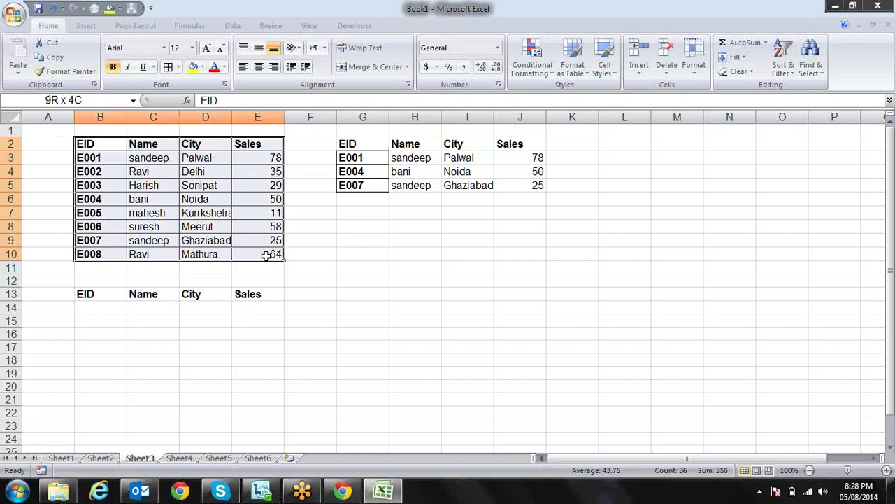
key("ctrl+c")
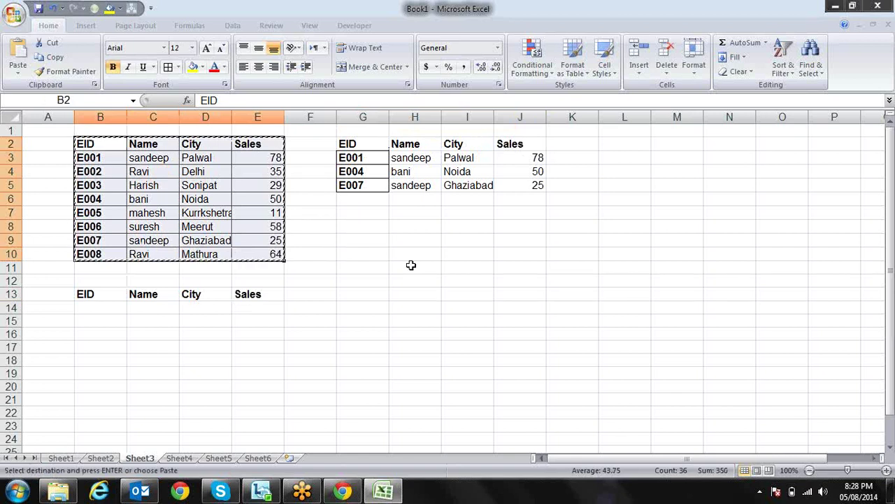
left_click(411, 266)
key("alt+e")
key("s")
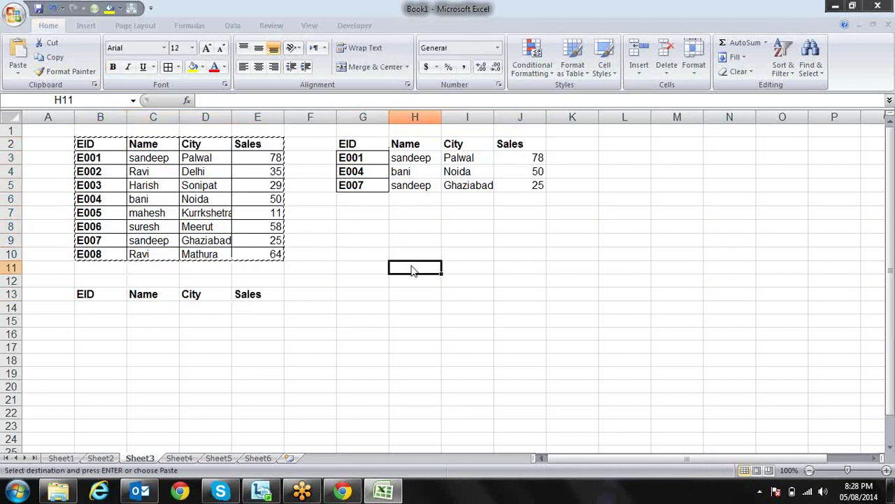
key("e")
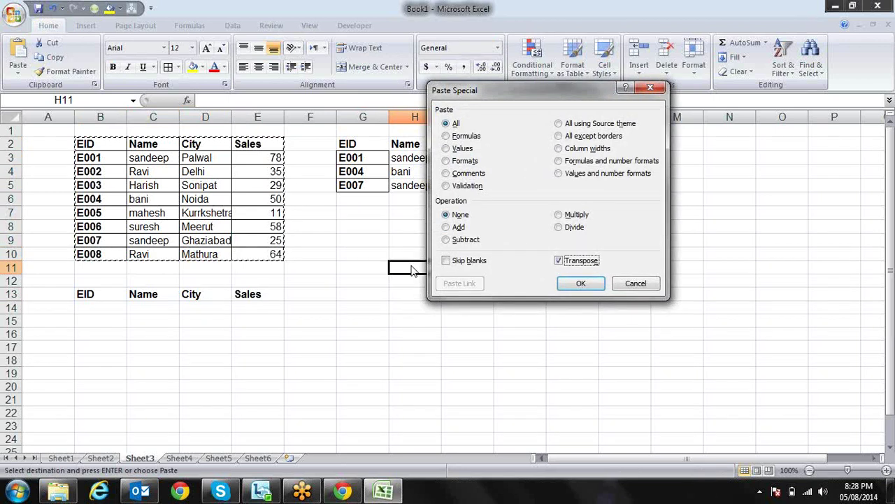
key("Return")
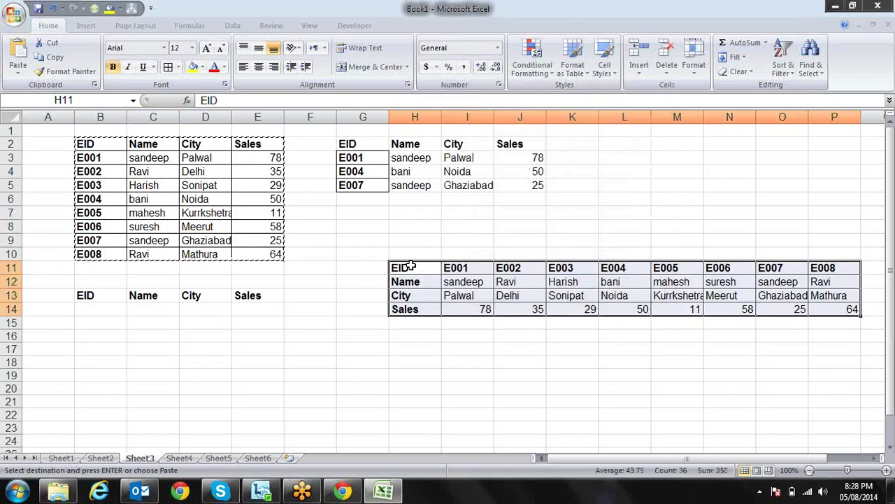
key("Right")
key("Left")
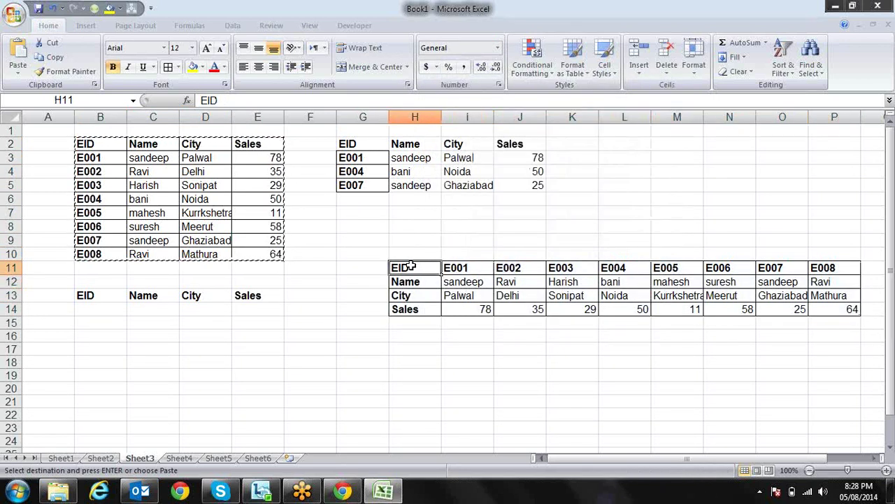
key("Right")
key("Right")
key("Down")
key("Right")
key("Right")
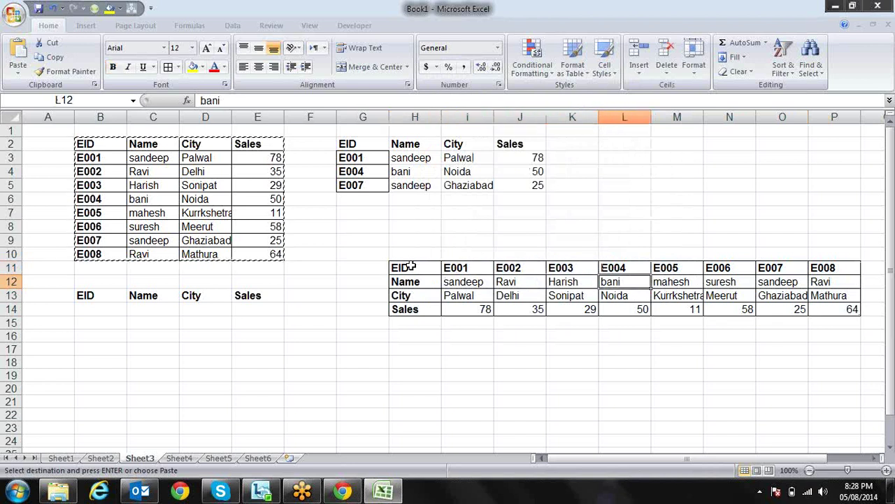
key("Left")
key("Down")
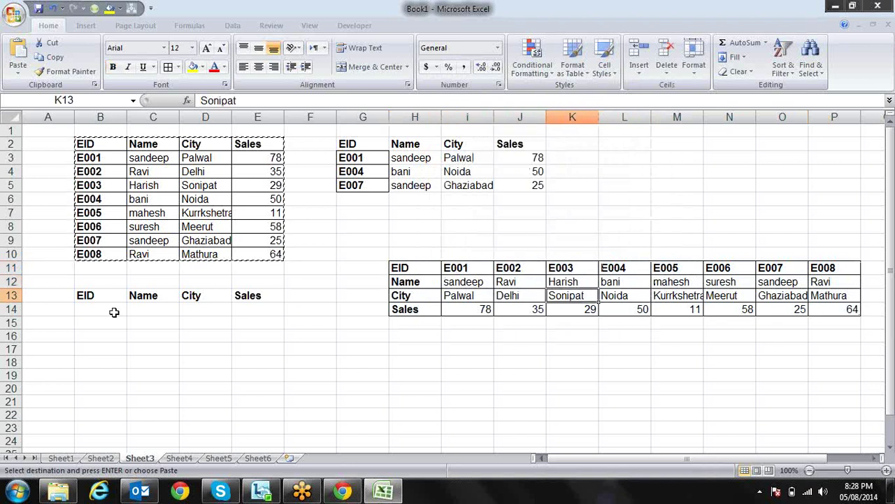
Copy the EIDs E001, E004 and E007 into B14:B16
key("Escape")
left_click(118, 310)
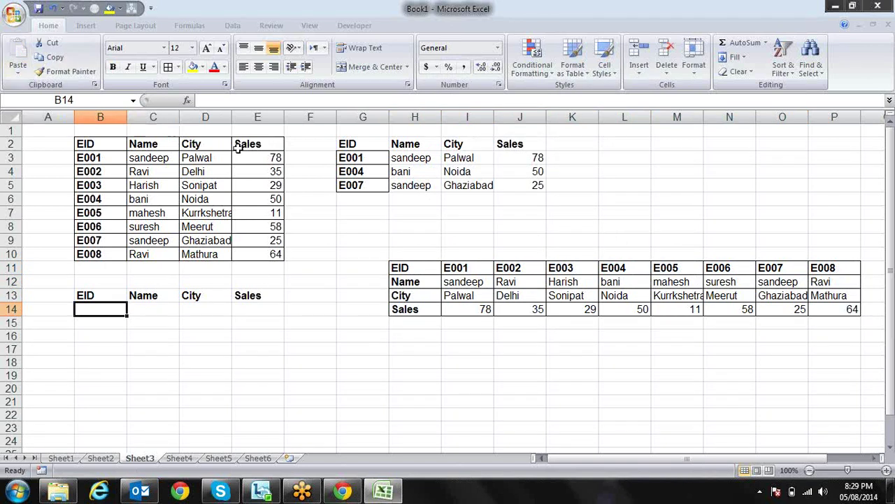
left_click_drag(357, 159, 358, 180)
key("ctrl+c")
left_click(98, 309)
key("Return")
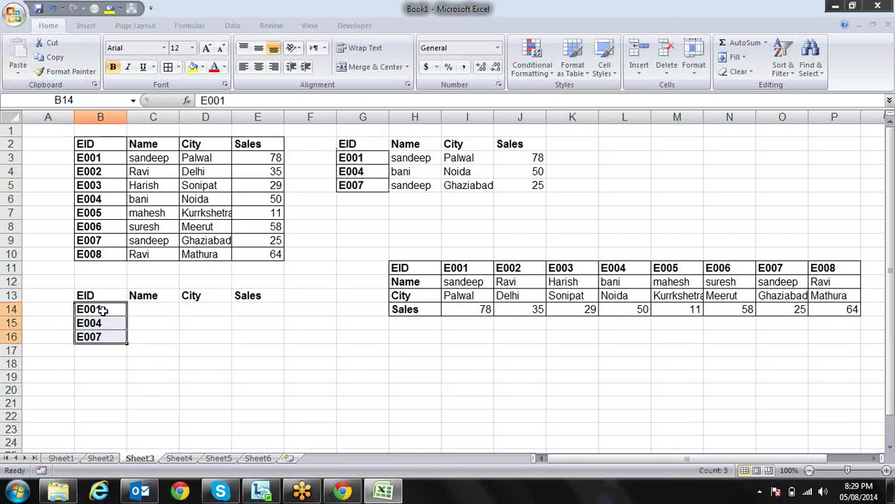
Enter =HLOOKUP(B14,H11:P14,2,0) in C14 to return the name sandeep
key("Right")
type("=")
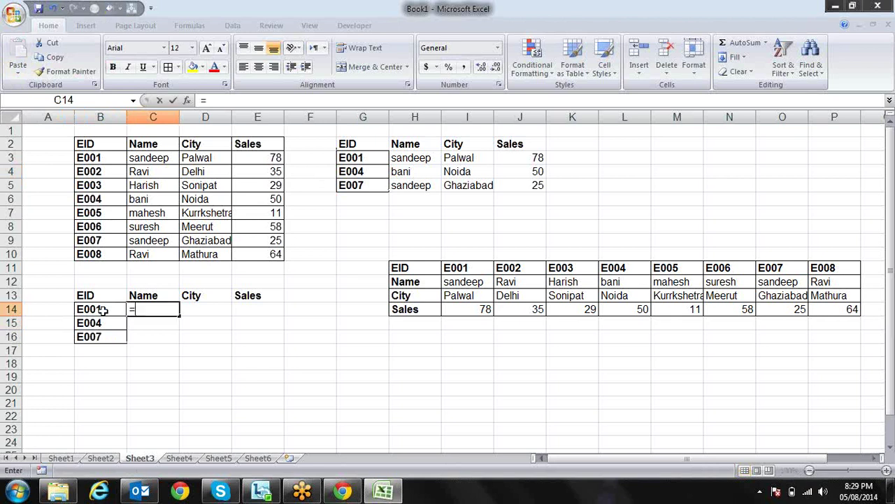
type("hl")
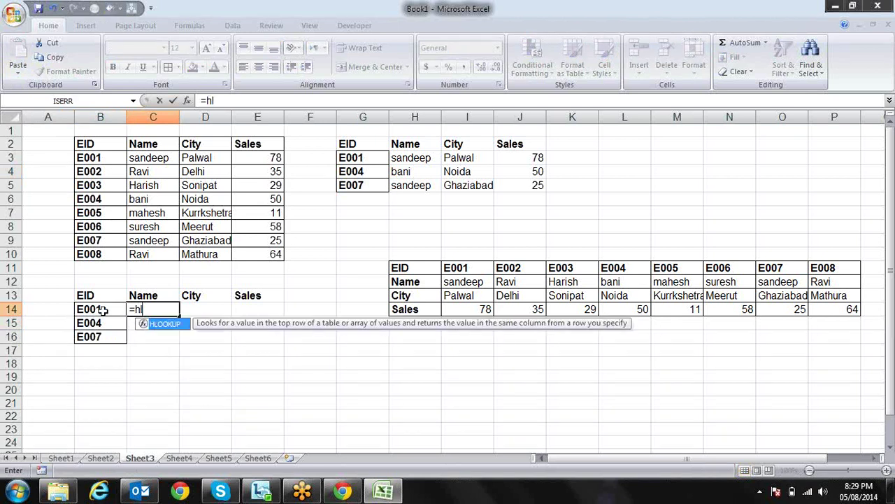
key("Tab")
left_click(83, 312)
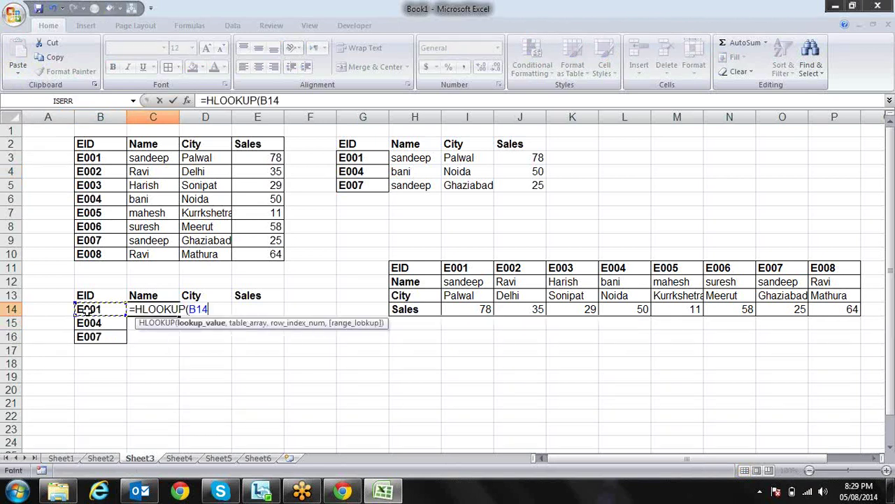
type(",")
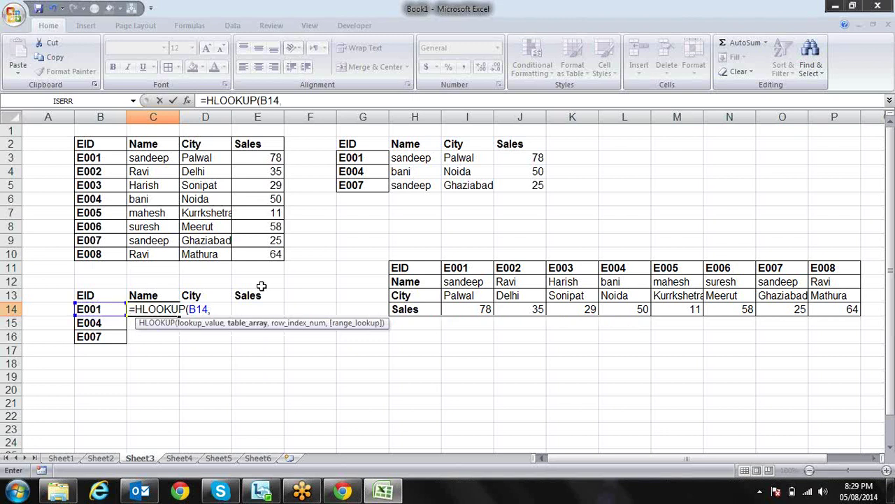
left_click(406, 269)
key("Return")
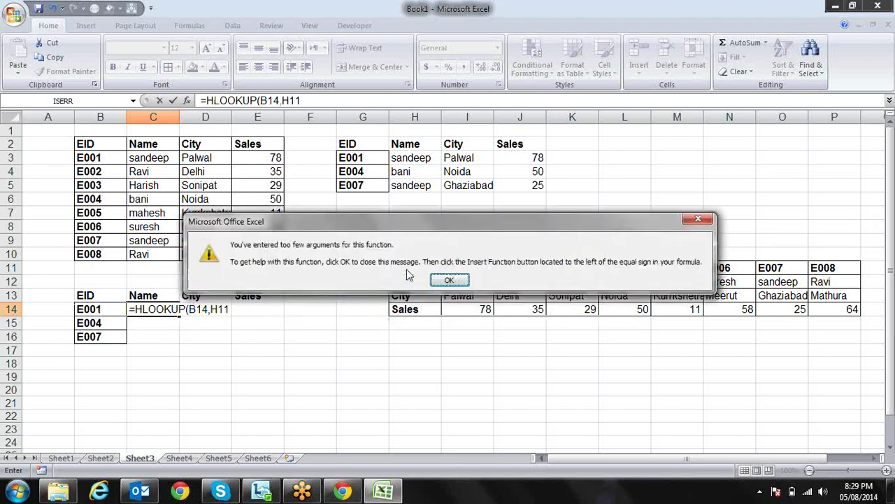
key("Return")
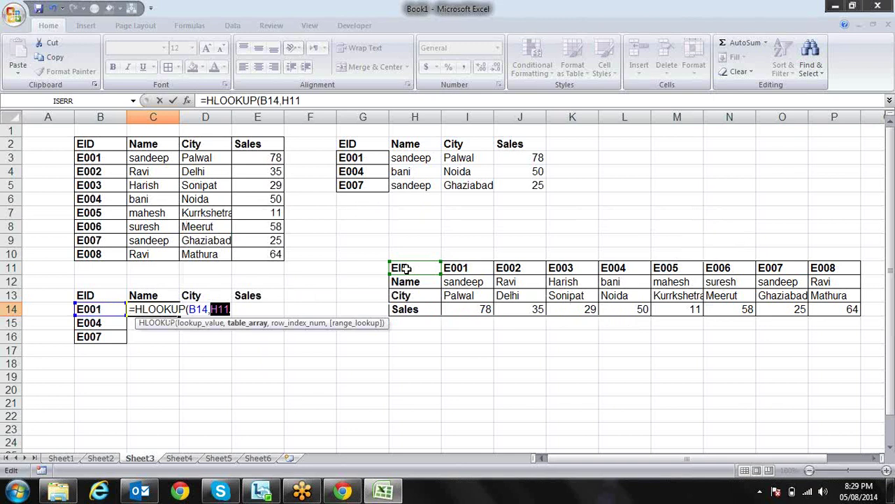
key("BackSpace")
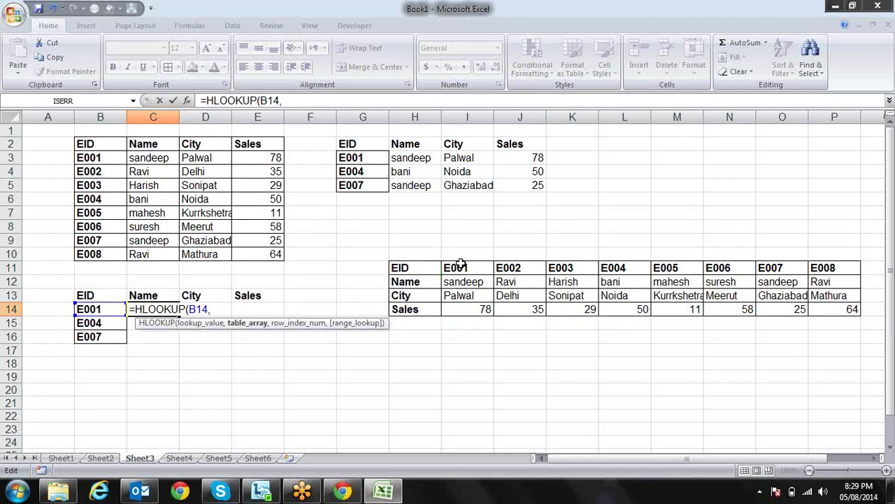
mouse_move(409, 269)
left_mouse_down()
mouse_move(543, 302)
mouse_move(820, 308)
left_mouse_up()
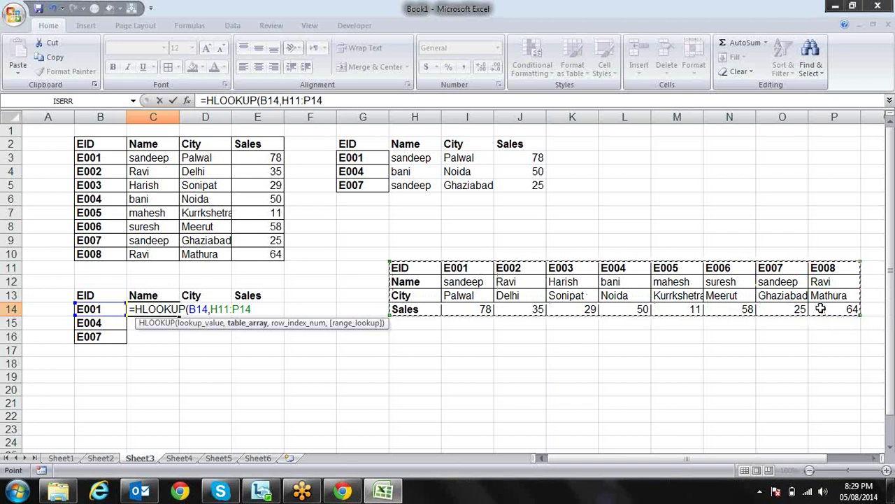
type(",")
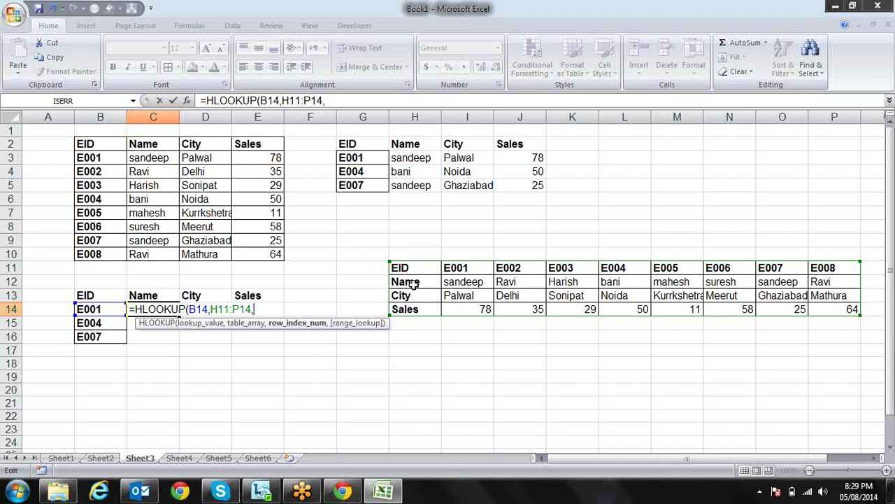
type("2,")
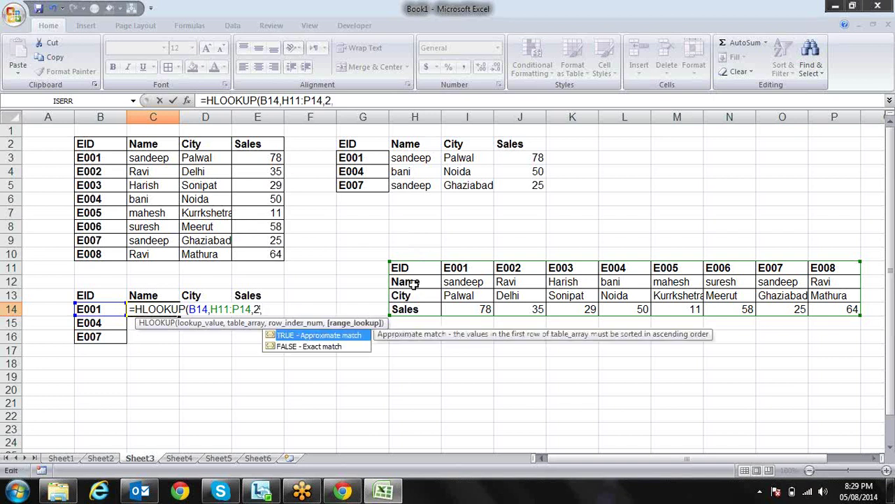
type("0)")
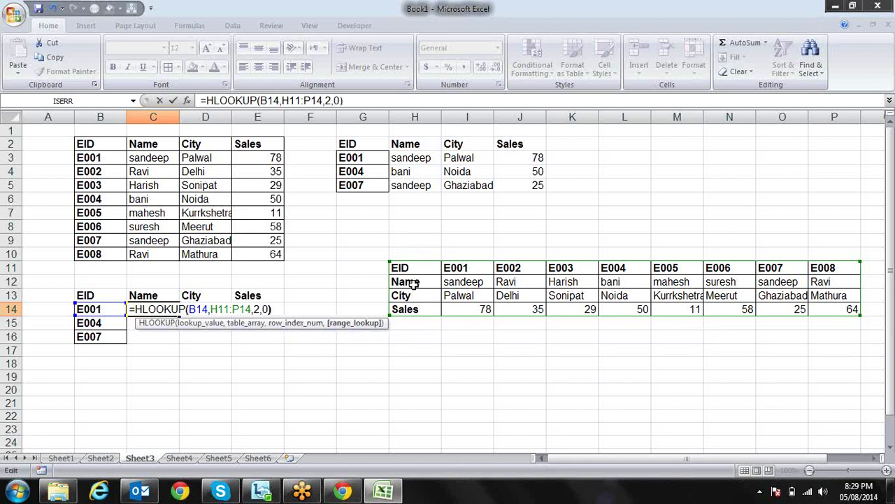
key("Return")
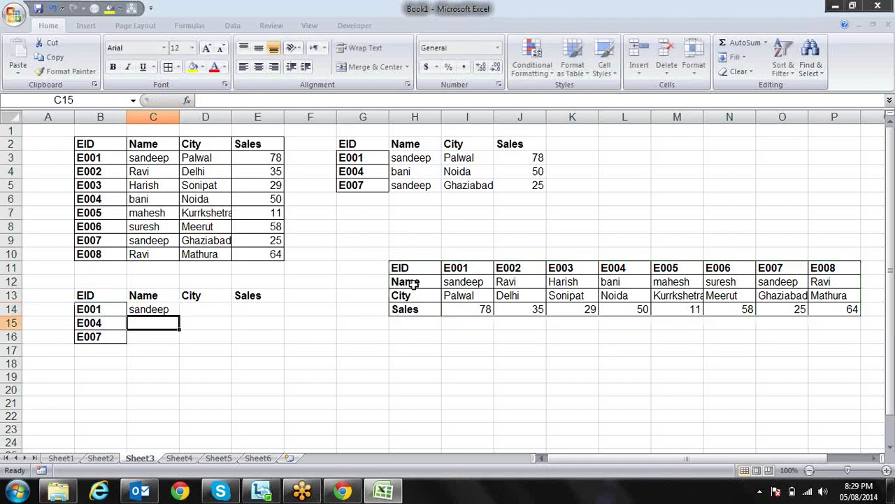
Change the C14 formula to use $B14 and the absolute range $H$11:$P$14
key("Up")
key("F2")
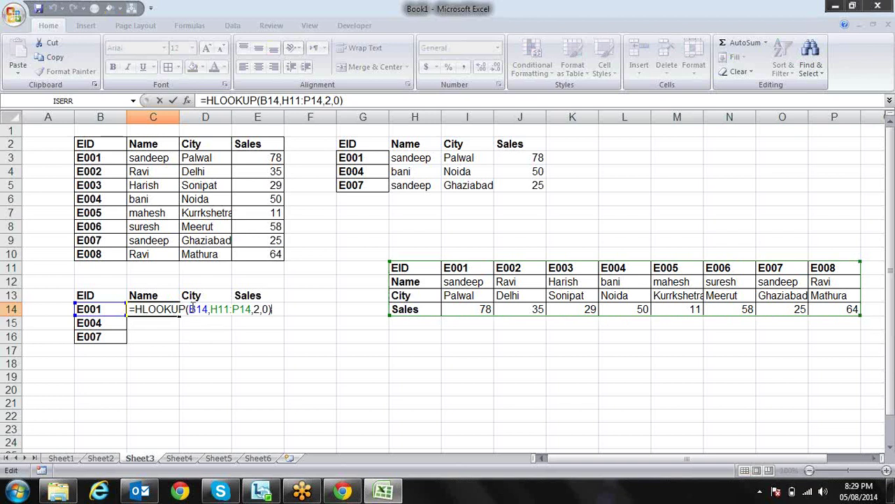
left_click_drag(190, 308, 205, 311)
left_click(188, 309)
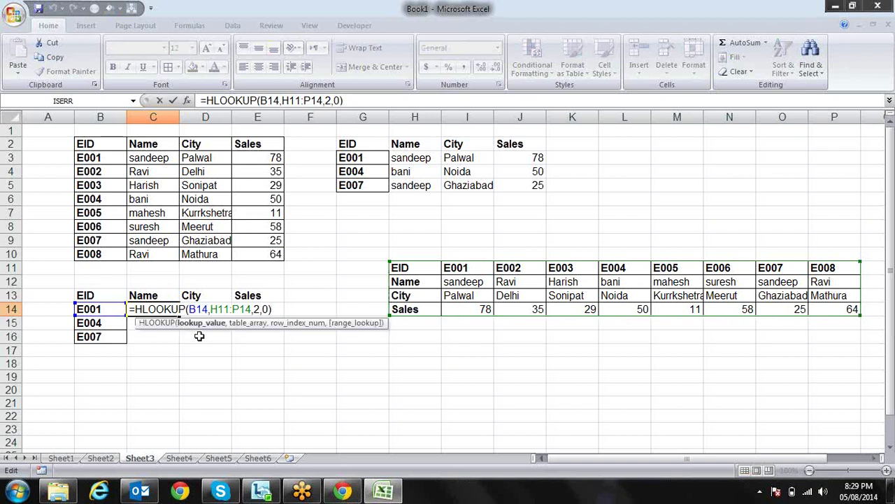
type("$")
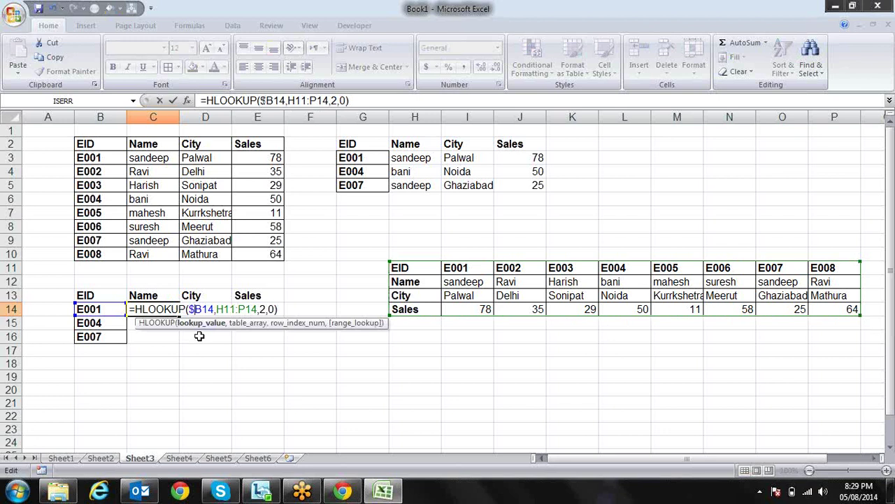
key("Right")
key("Right")
key("shift+Right")
key("shift+Right")
key("shift+Right")
key("shift+Right")
key("shift+Right")
key("shift+Right")
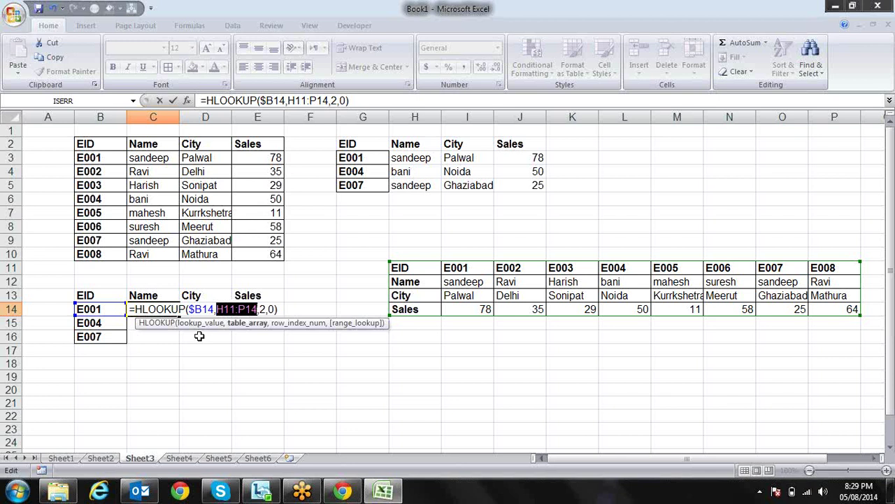
key("F4")
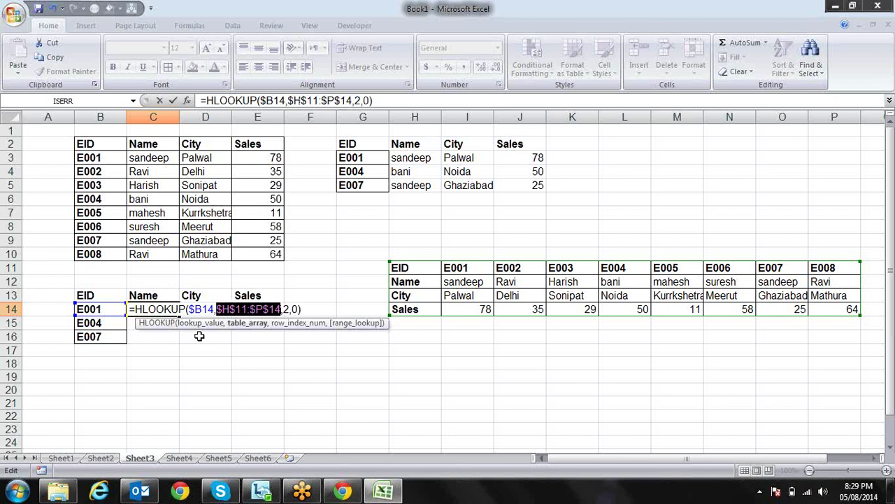
key("ctrl+Return")
Copy the formula into D14:E14, using row index 3 for City and 4 for Sales
left_click_drag(179, 315, 283, 316)
left_click(231, 314)
double_click(238, 313)
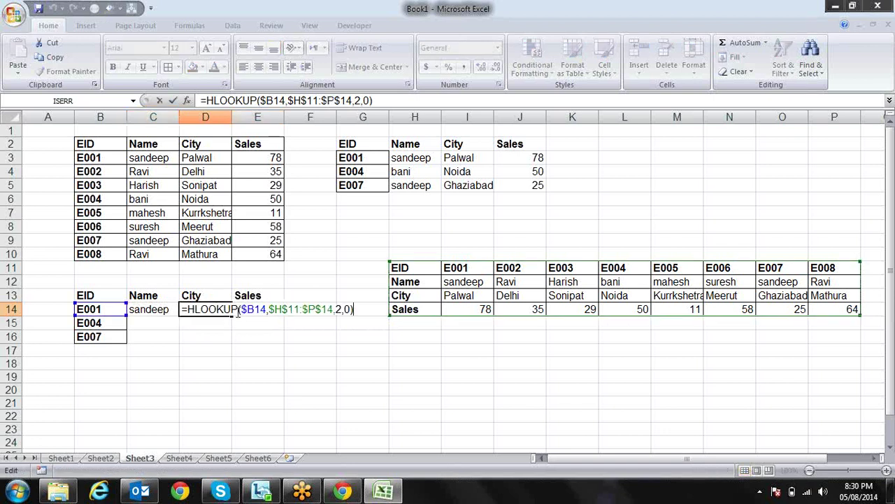
left_click(342, 310)
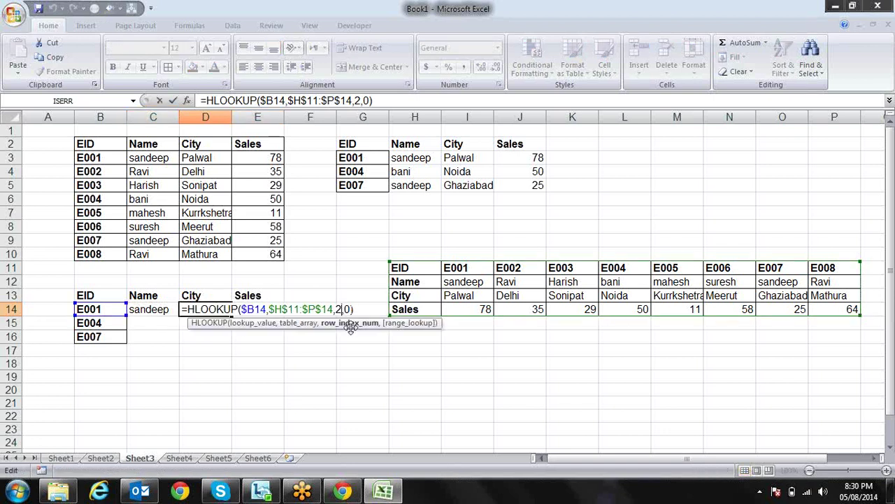
key("BackSpace")
type("3")
key("Return")
key("Up")
key("Right")
key("F2")
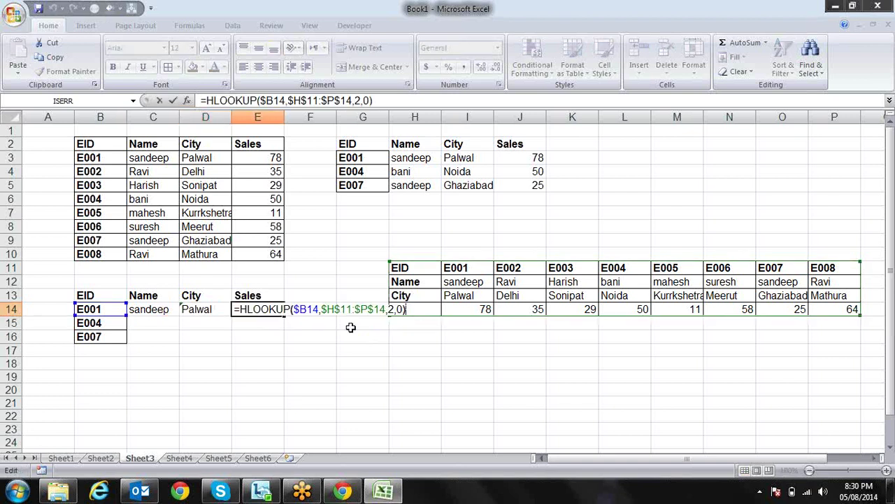
key("Left")
key("Left")
key("Left")
key("BackSpace")
type("4")
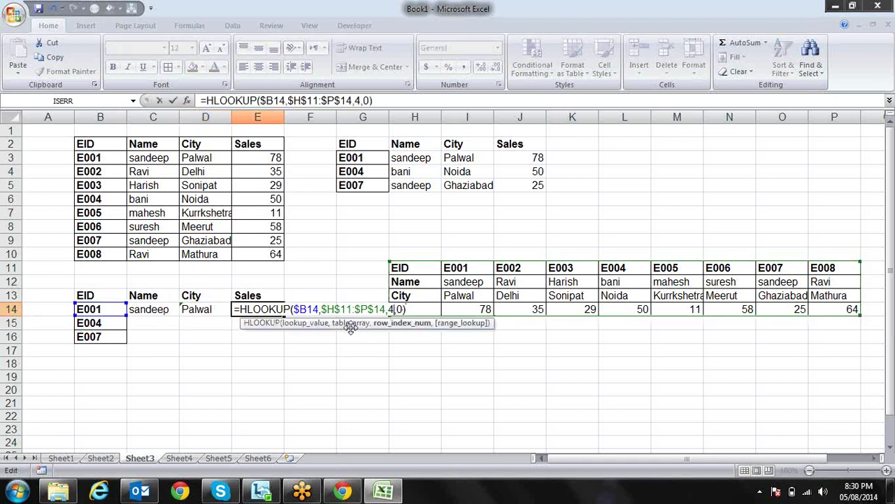
key("Return")
Fill the C14:E14 lookup formulas down through row 16
key("Up")
key("Left")
key("Left")
key("shift+Right")
key("shift+Right")
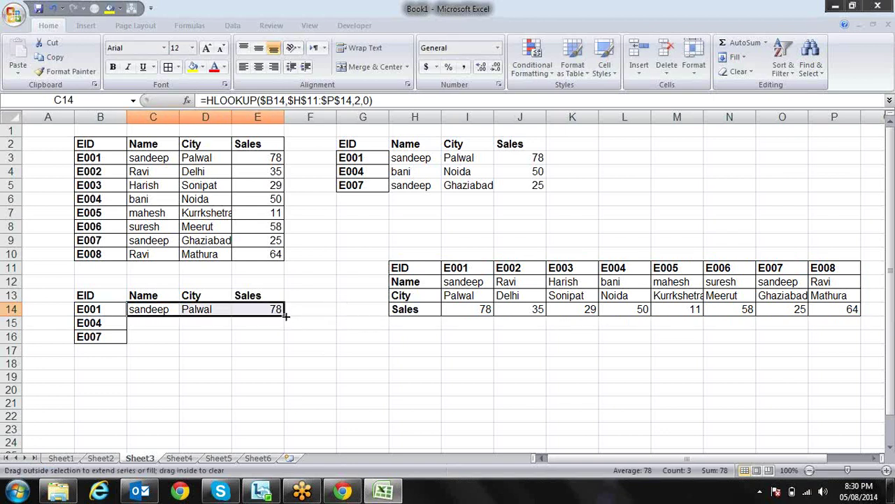
left_click_drag(285, 314, 286, 347)
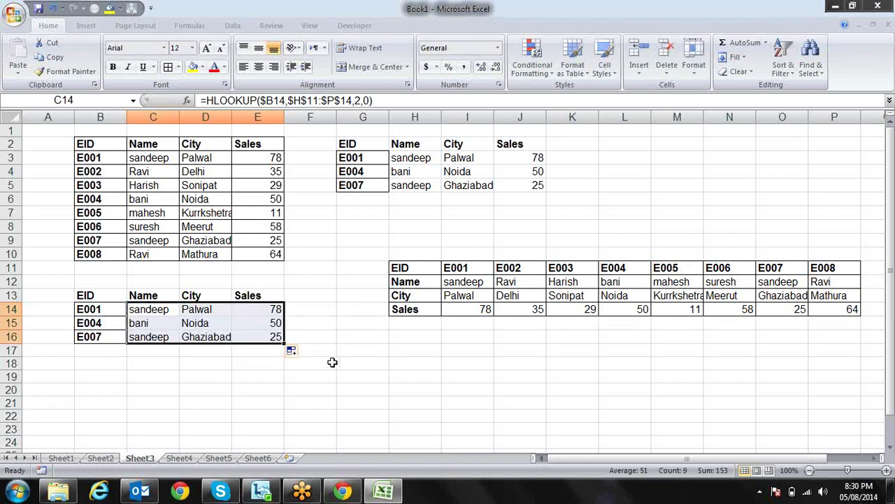
left_click(332, 362)
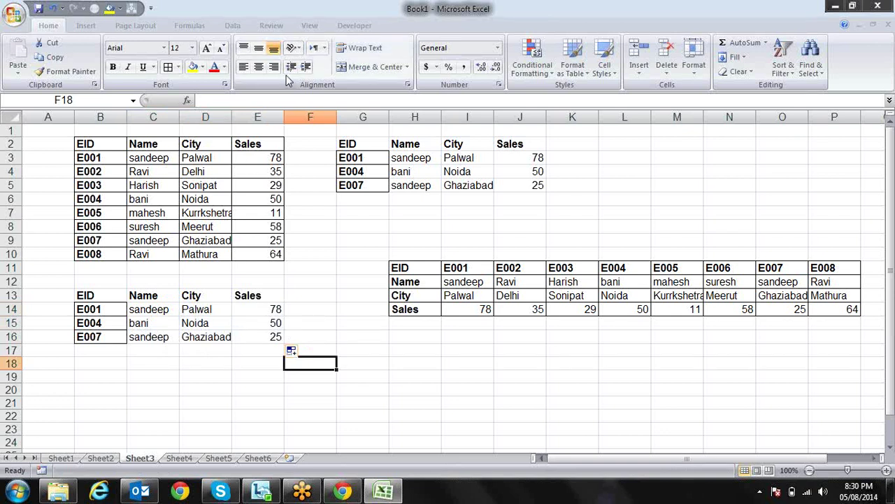
Move from Sheet3 via Sheet2 to Sheet1 with its Jan–Dec month list
left_click(207, 26)
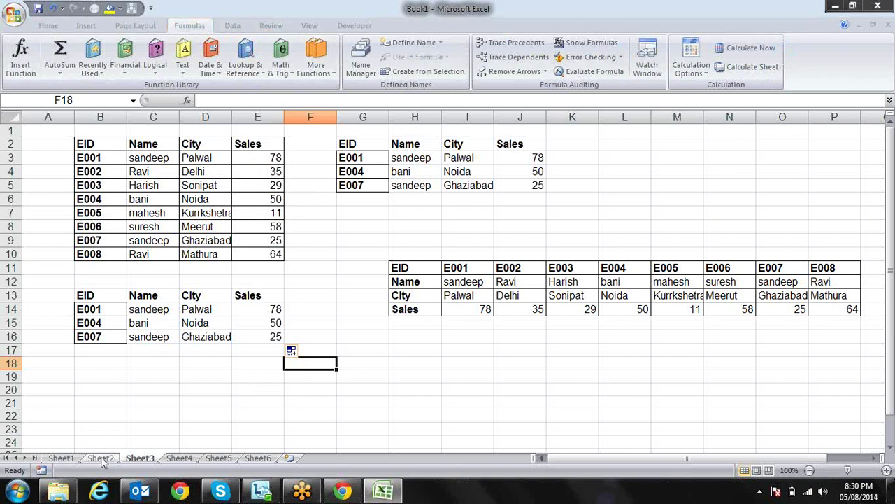
left_click(100, 458)
left_click(61, 458)
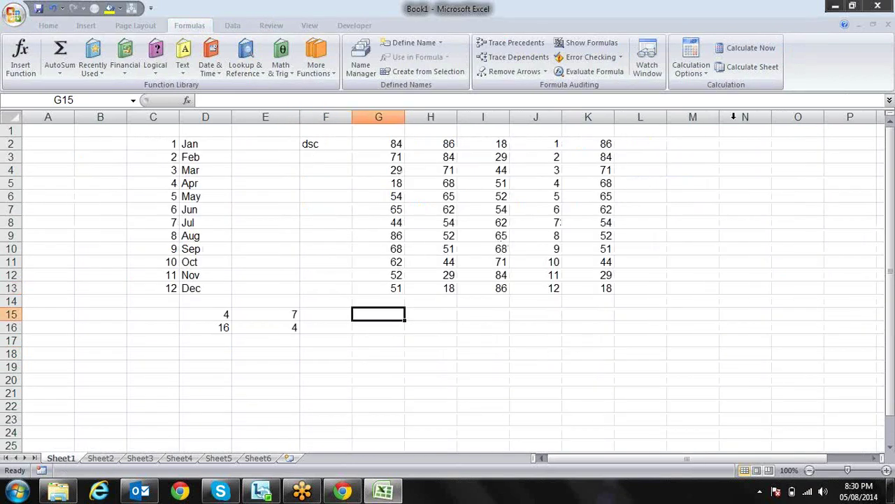